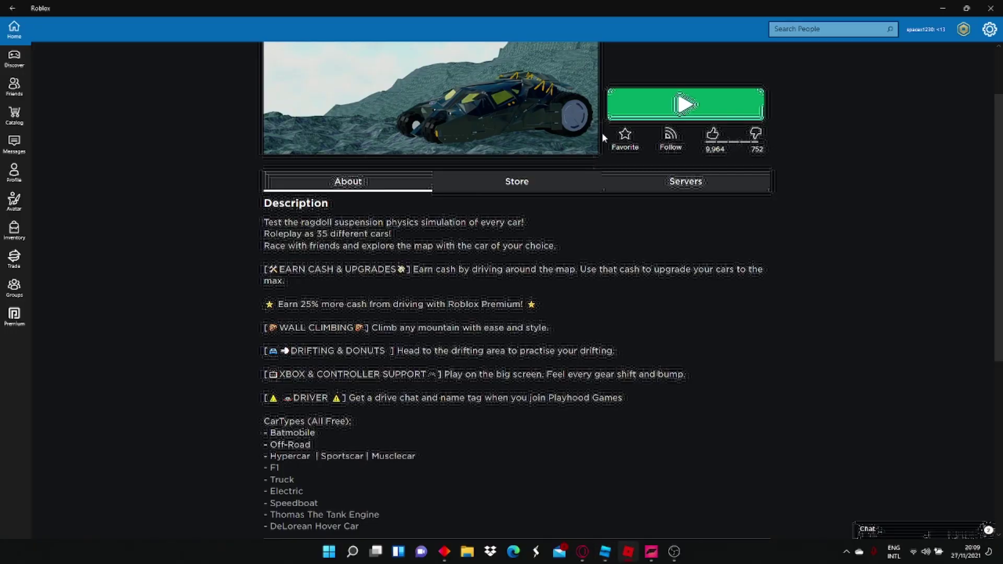
pyautogui.scroll(2, 602, 137)
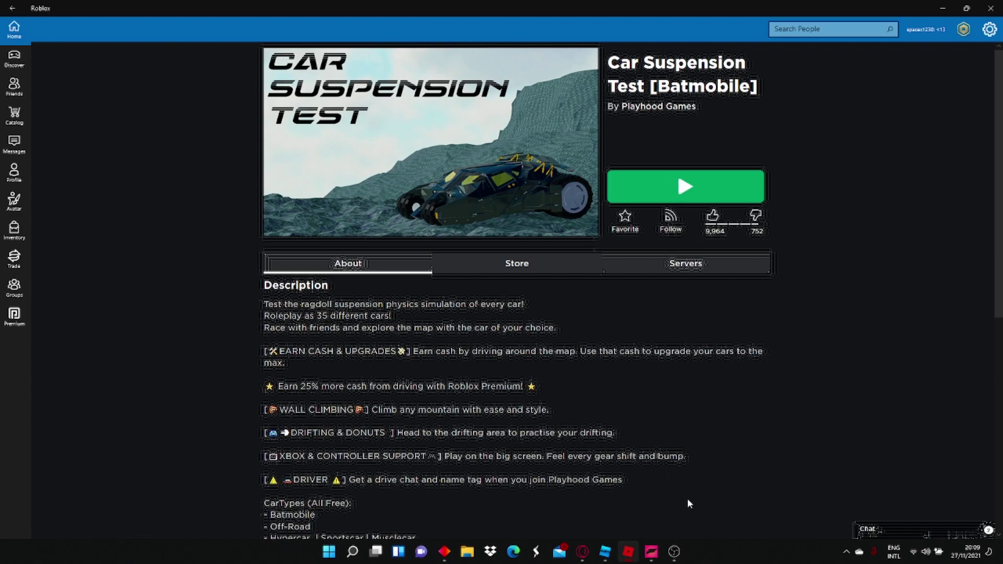
# Step: Join the Car Suspension Test game from its Roblox game page
pyautogui.click(650, 551)
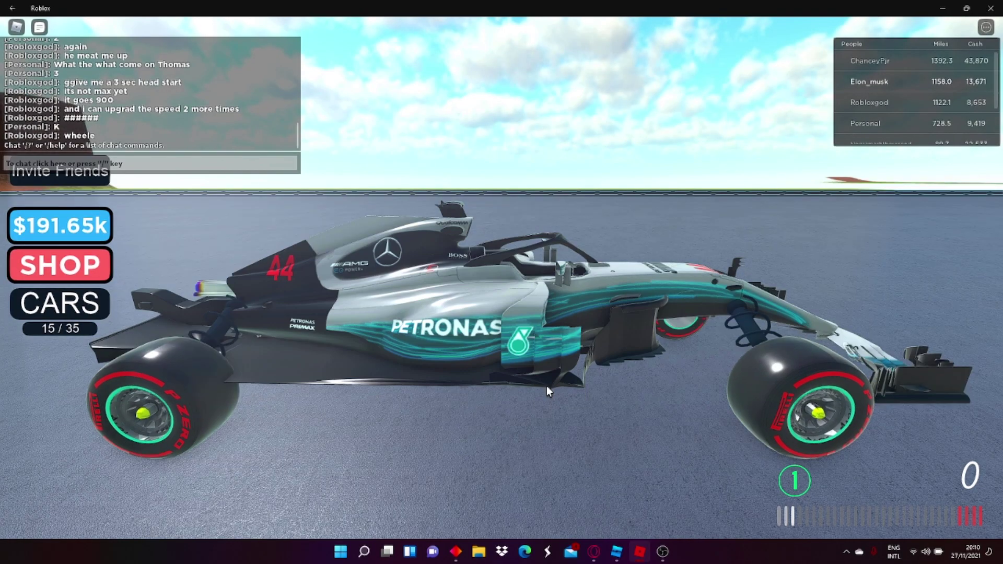
# Step: Accelerate the silver F1 car away down the track into second gear
pyautogui.press('w')
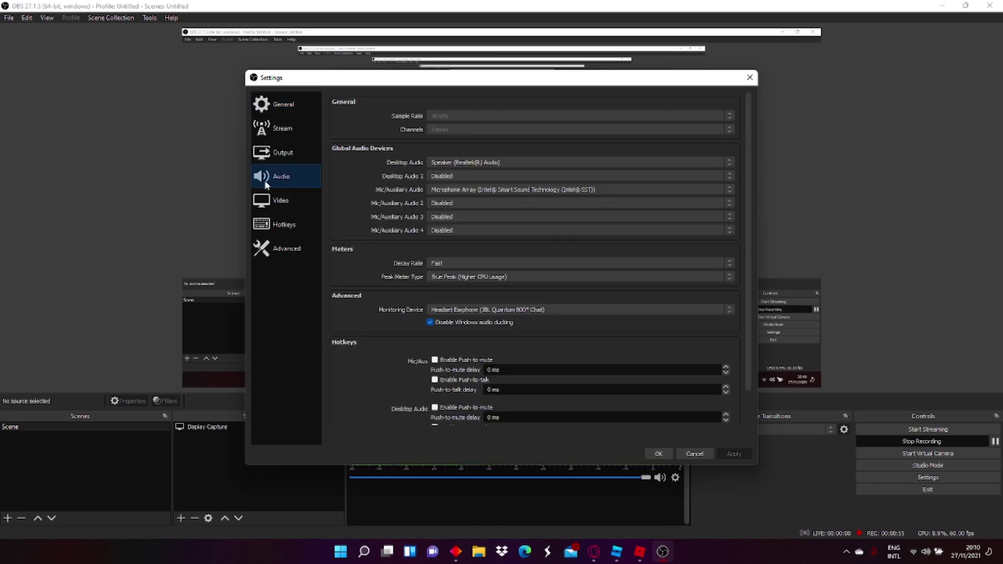
# Step: Route Desktop Audio 2 to JBL Quantum 800 game speakers and the mic to the JBL chat headset
pyautogui.click(461, 175)
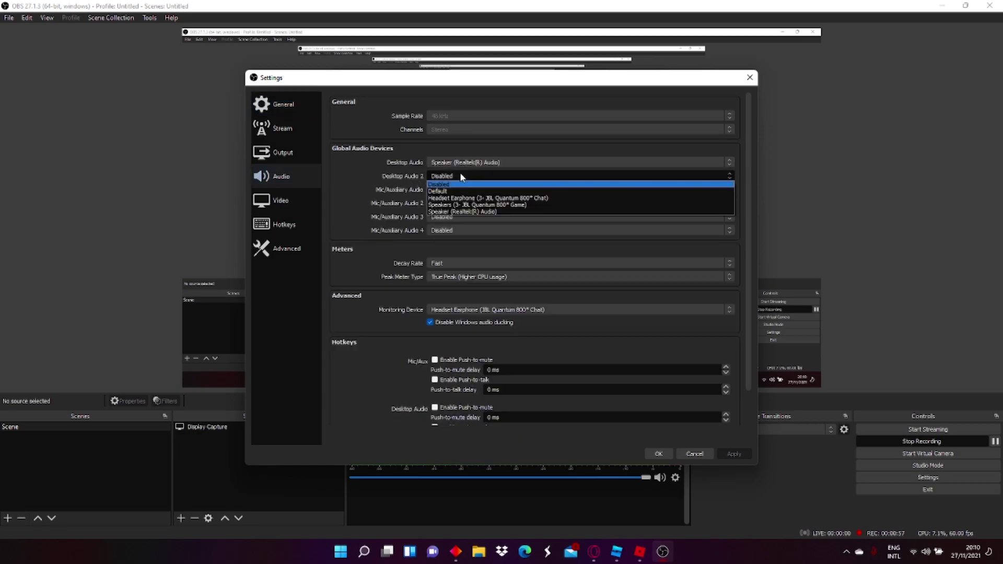
pyautogui.click(477, 207)
pyautogui.click(477, 205)
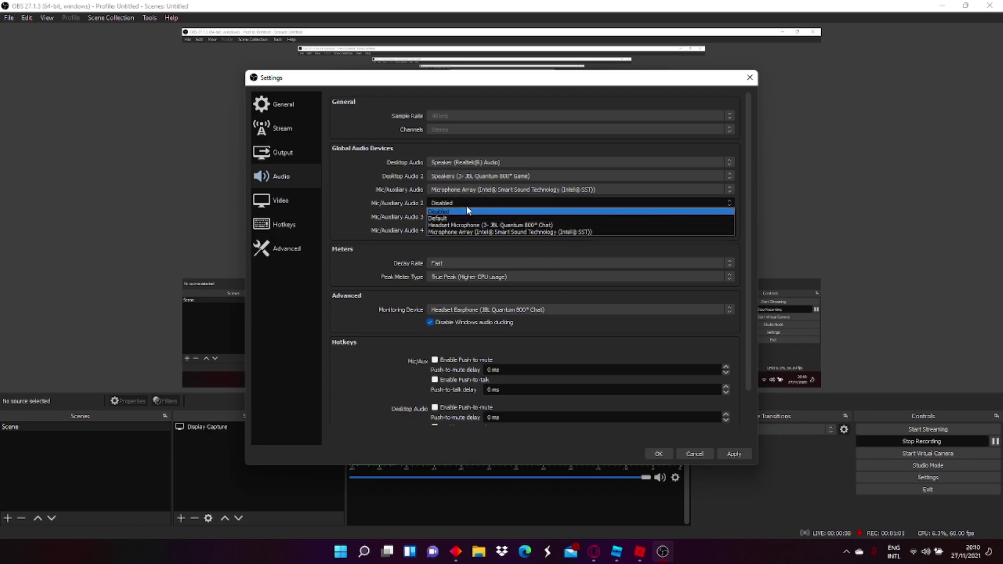
pyautogui.click(365, 247)
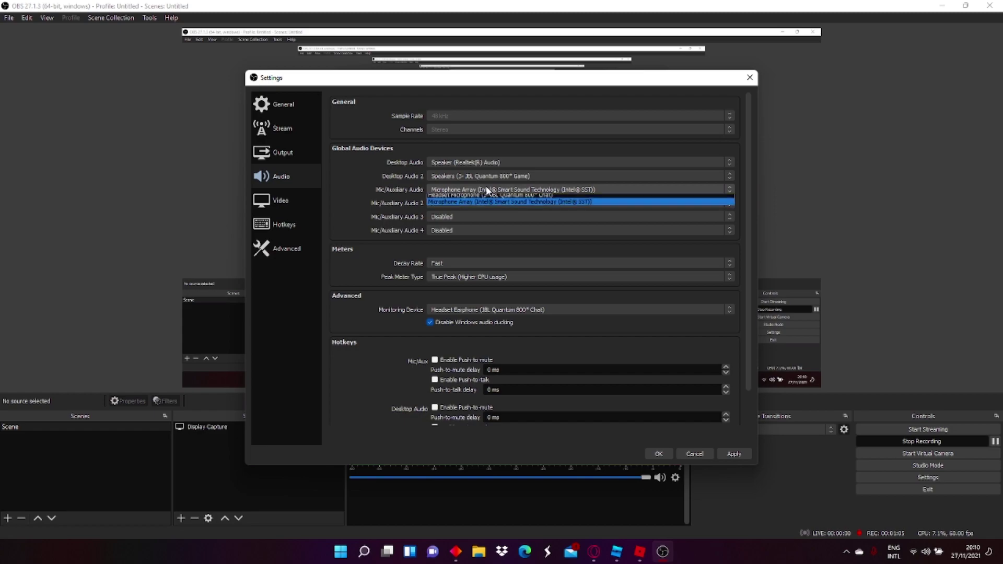
pyautogui.click(483, 197)
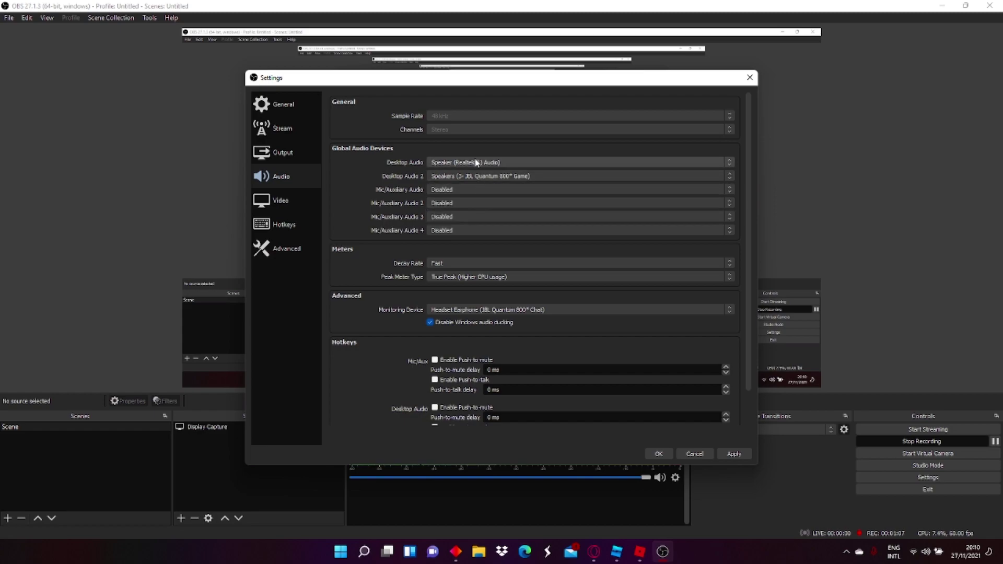
pyautogui.click(460, 189)
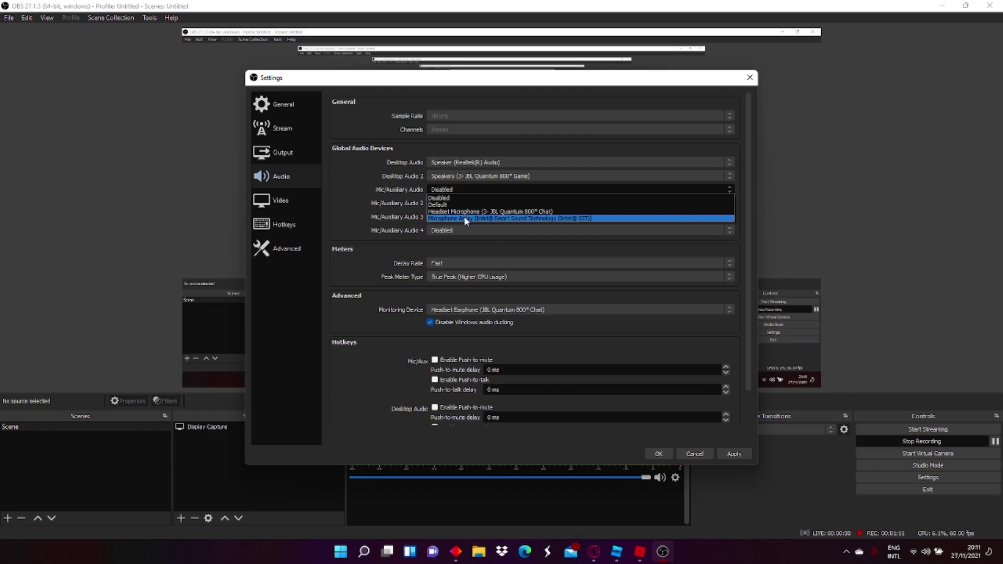
pyautogui.click(463, 211)
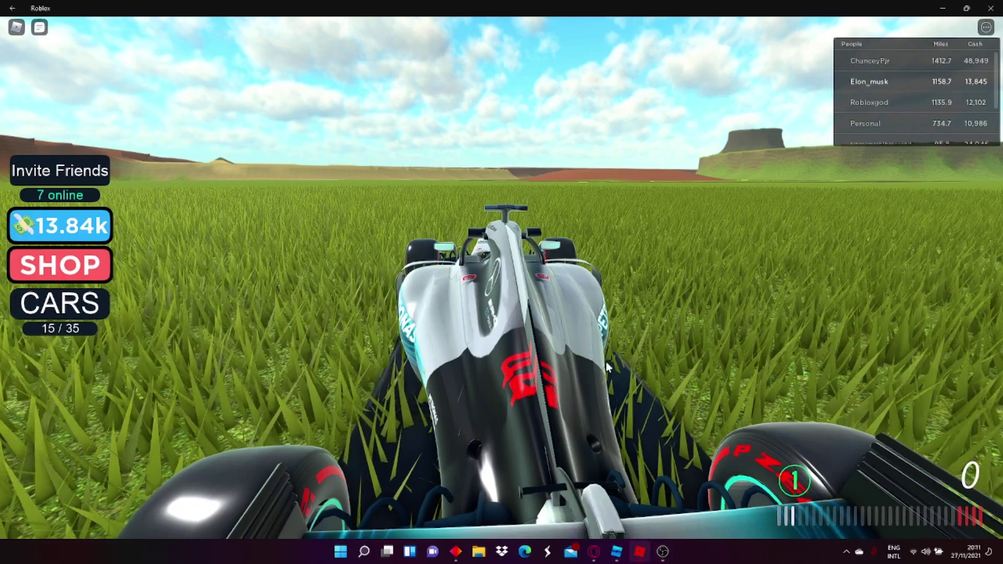
# Step: Drive the F1 car off the grass, down the road past 700, and up the ramp
pyautogui.press('w')
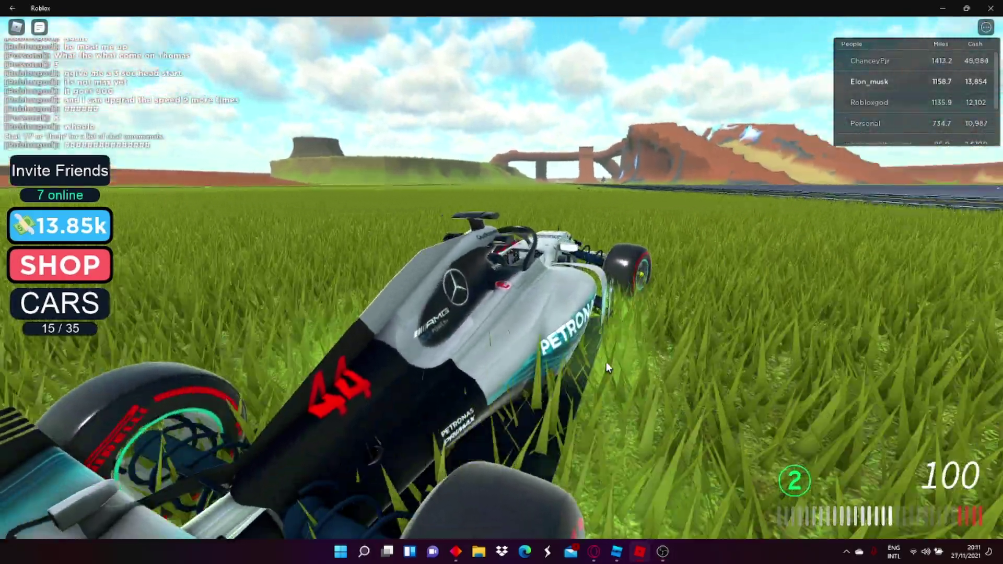
pyautogui.press('d')
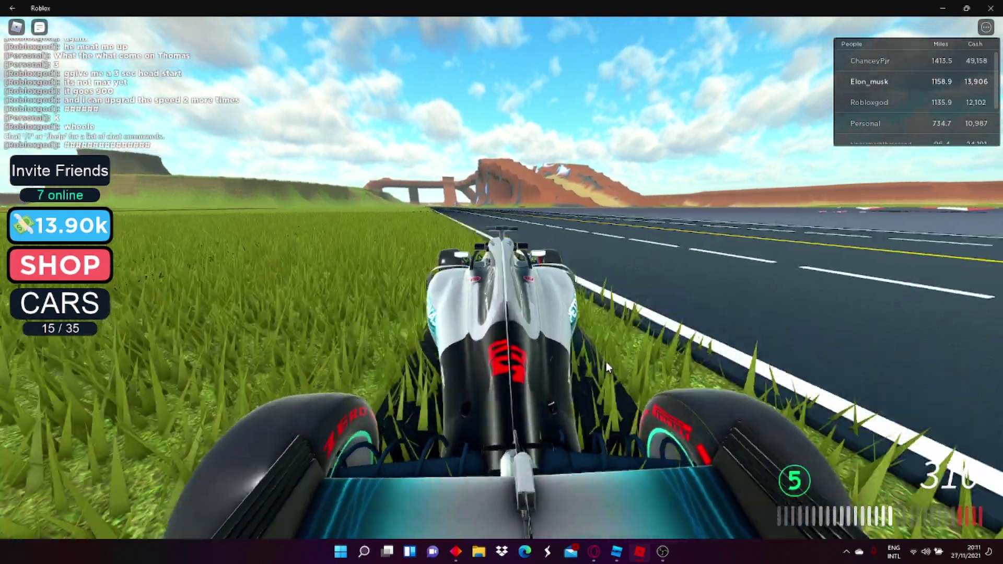
pyautogui.press('a')
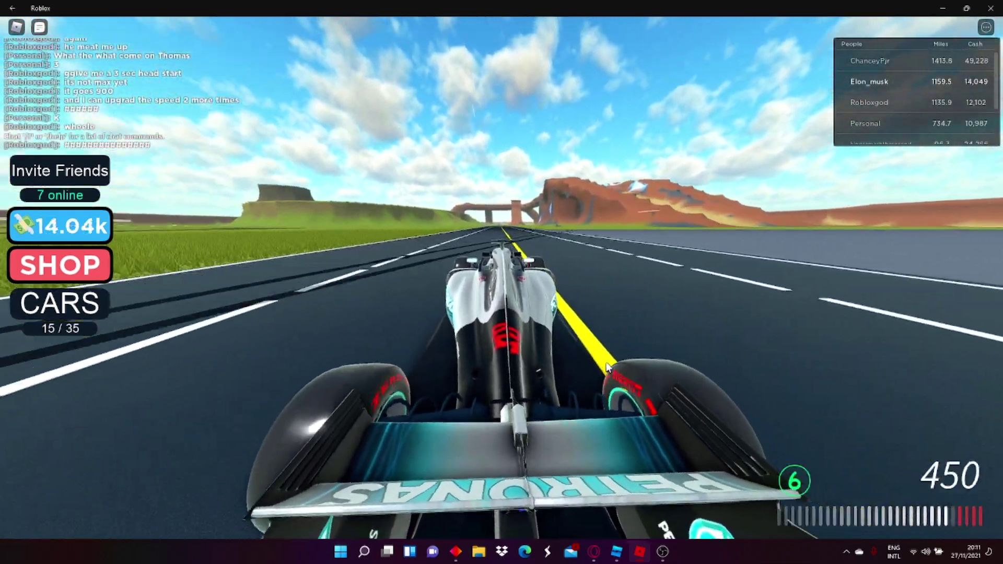
pyautogui.press('w')
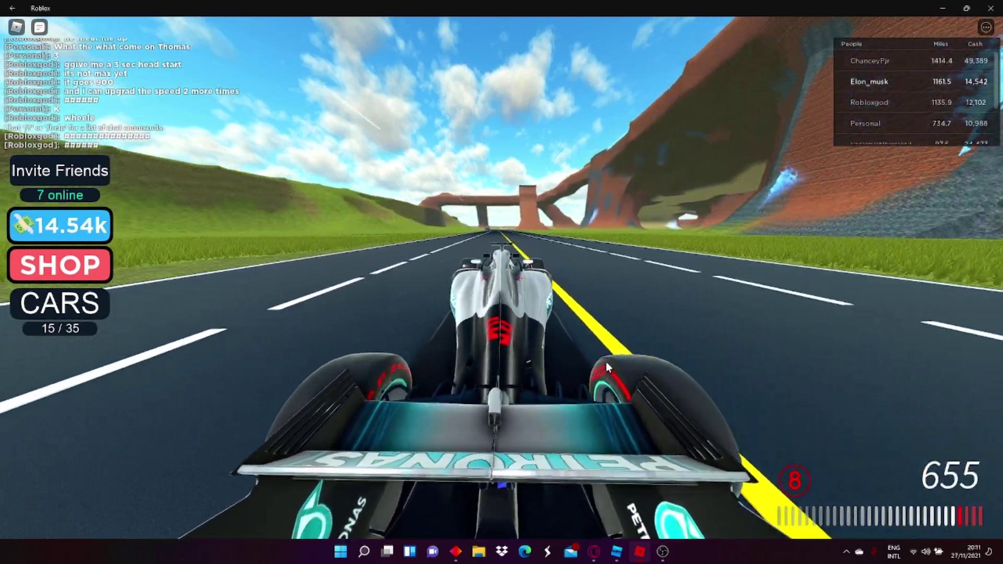
pyautogui.scroll(-5, 600, 354)
pyautogui.press('d')
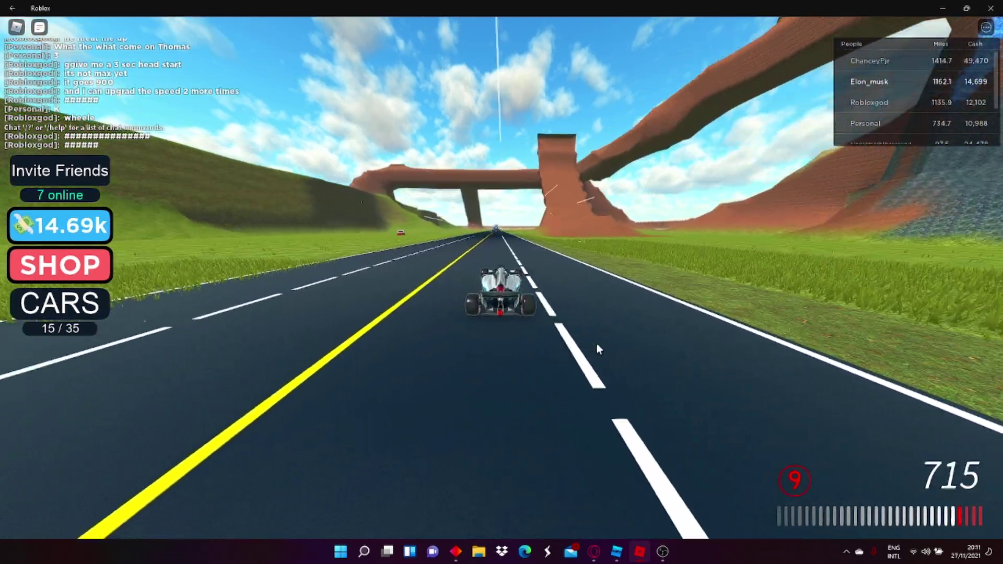
pyautogui.press('w')
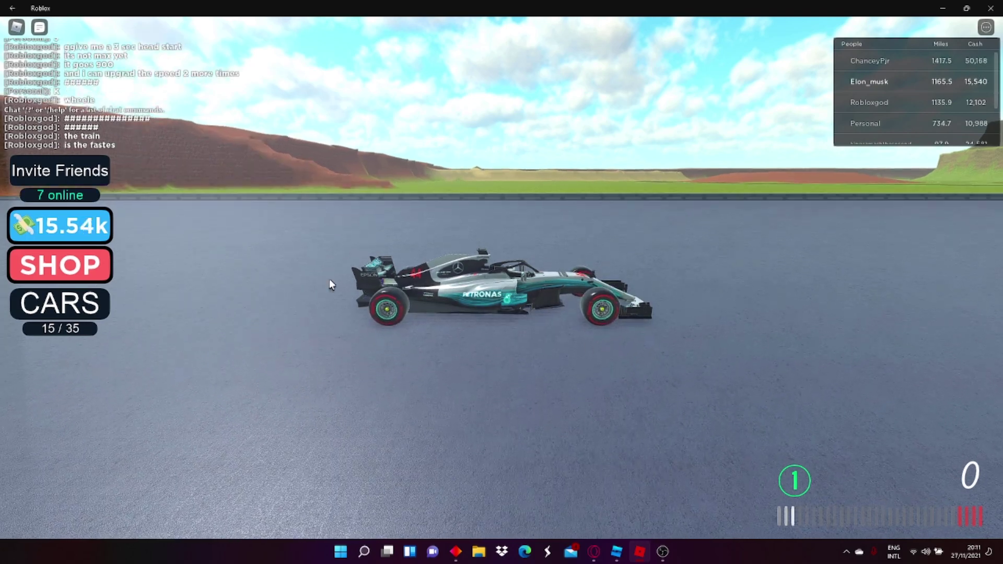
# Step: Pick Thomas the Tank Engine from the CARS collection grid
pyautogui.click(100, 303)
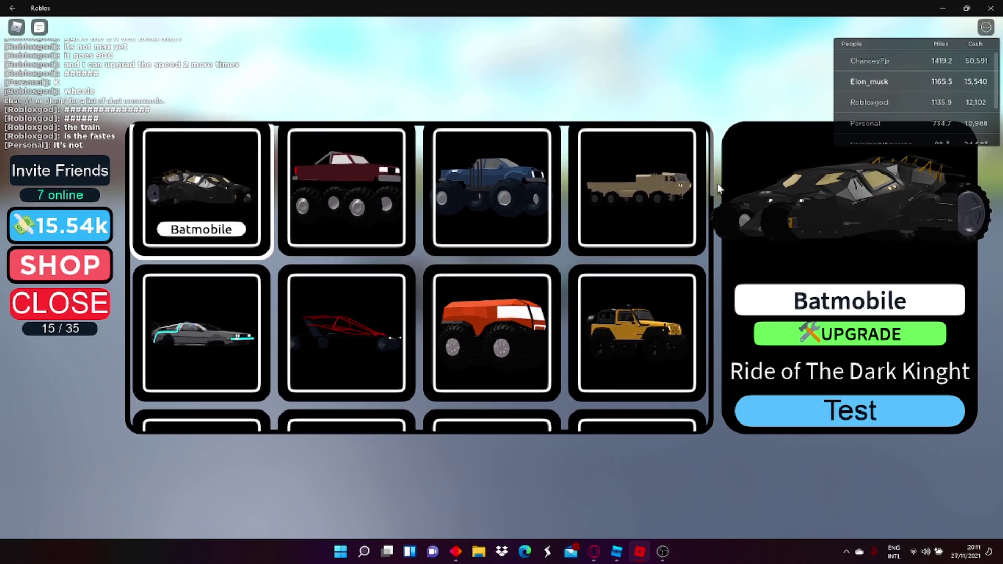
pyautogui.scroll(-2, 694, 184)
pyautogui.scroll(-3, 676, 197)
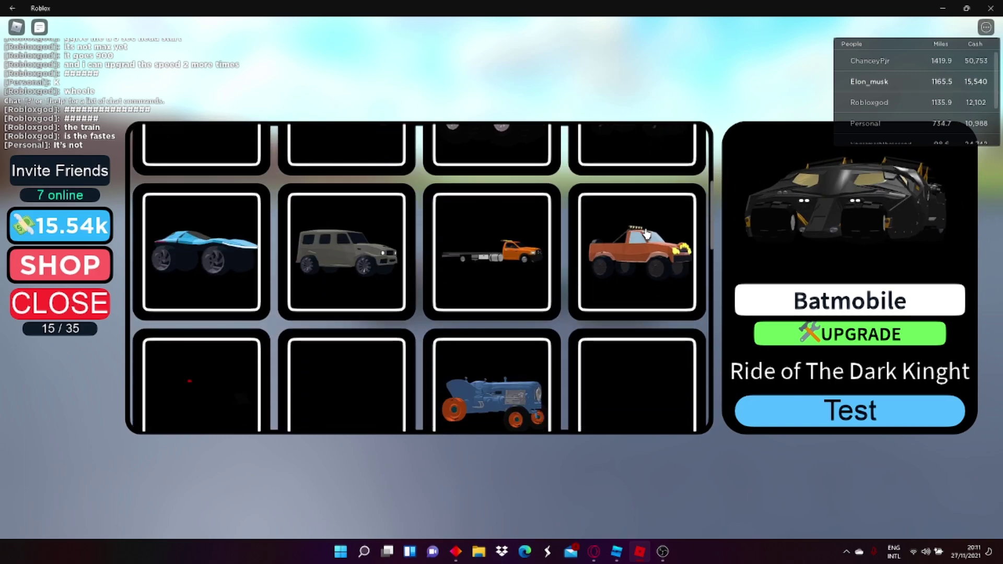
pyautogui.scroll(-3, 643, 240)
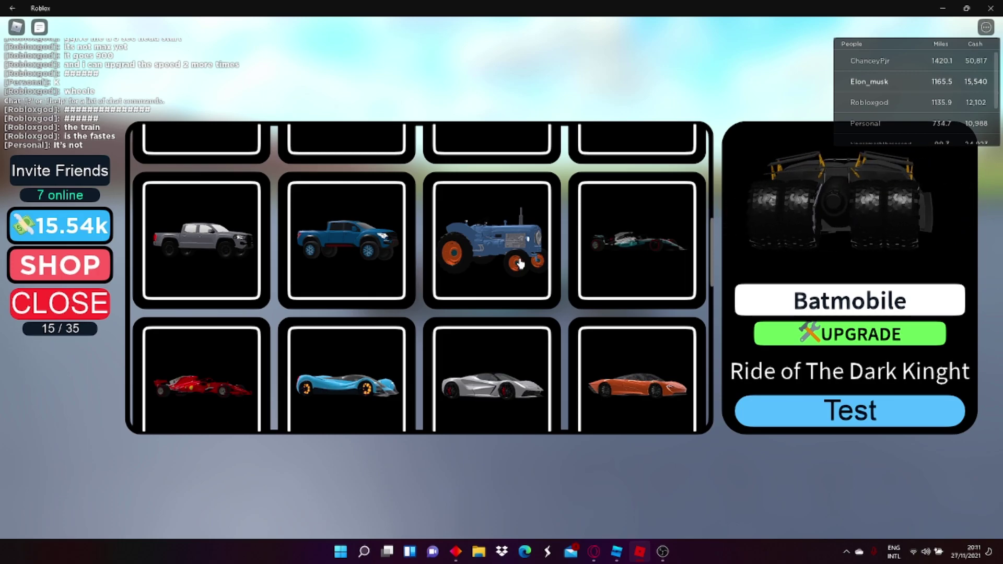
pyautogui.scroll(-3, 519, 264)
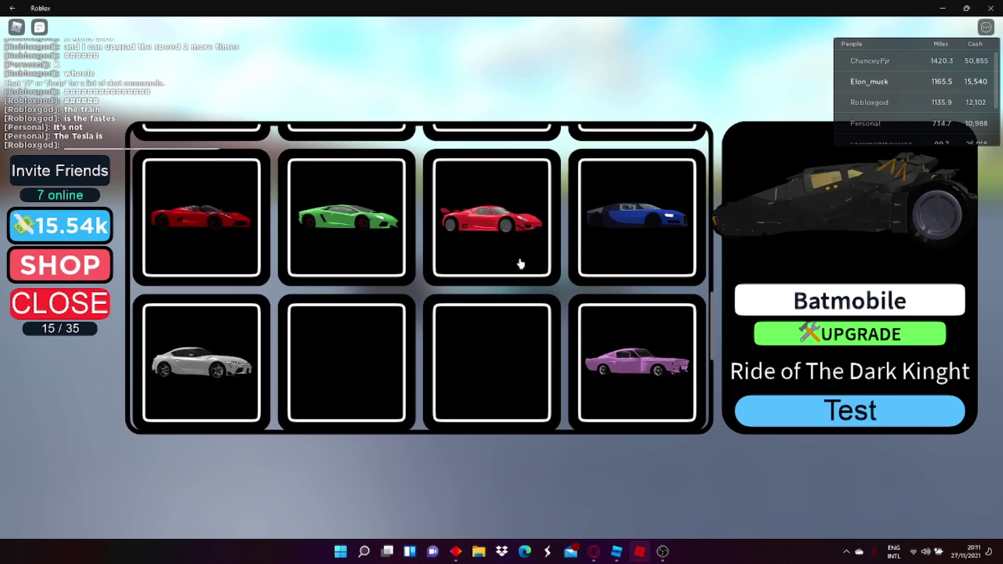
pyautogui.scroll(-1, 519, 264)
pyautogui.scroll(-2, 520, 264)
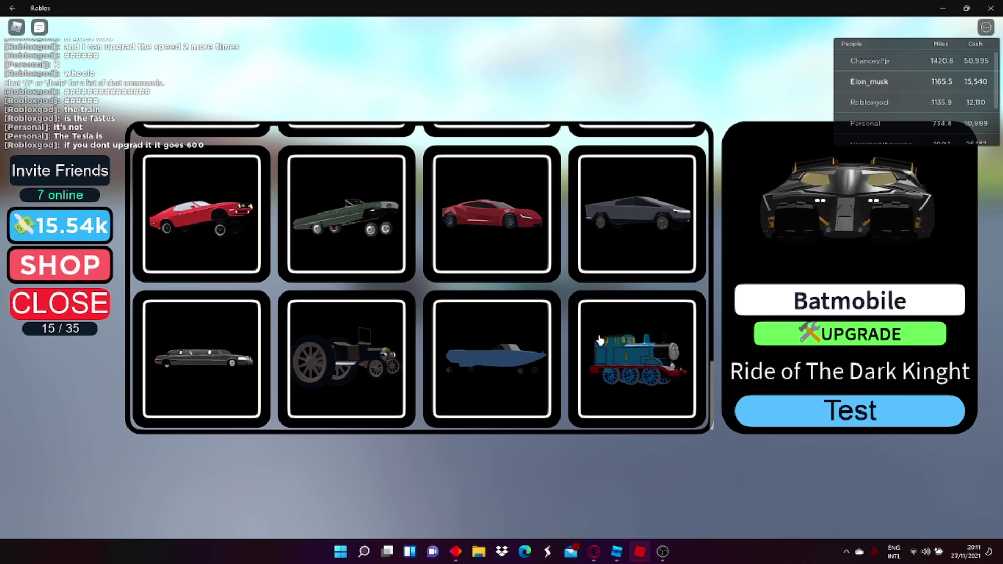
pyautogui.click(601, 340)
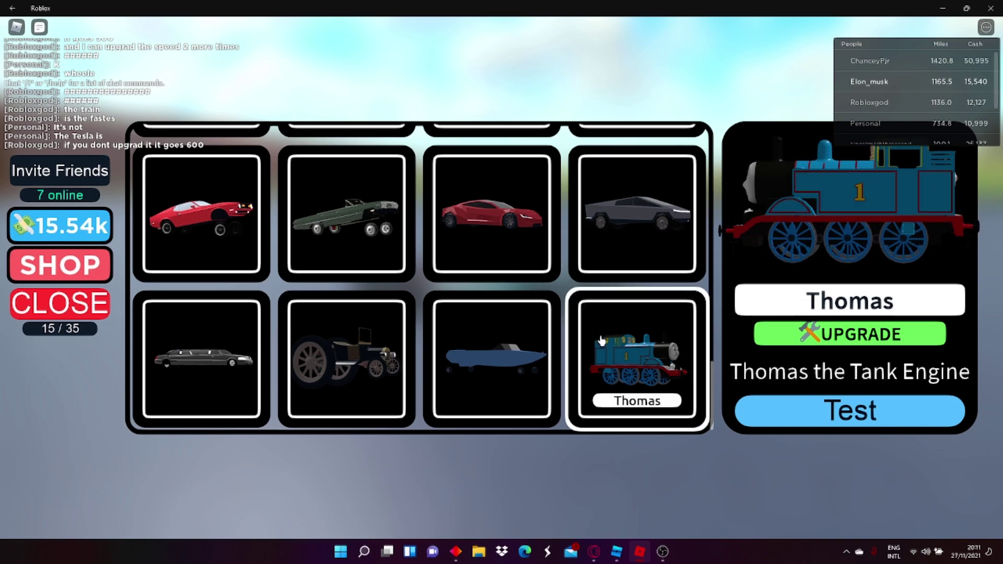
# Step: Test-drive Thomas the Tank Engine, swinging it around and onto the road
pyautogui.click(826, 403)
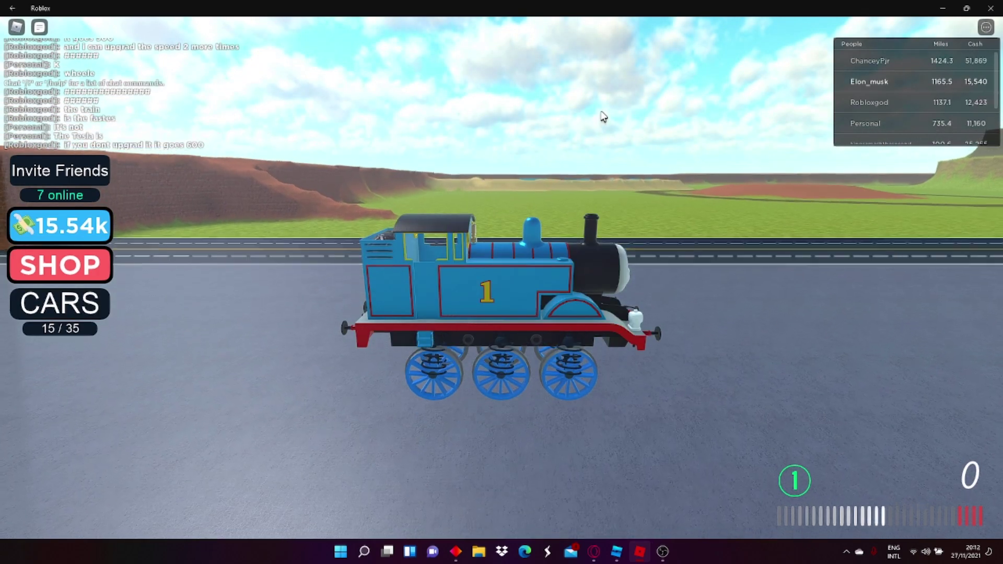
pyautogui.press('w')
pyautogui.press('d')
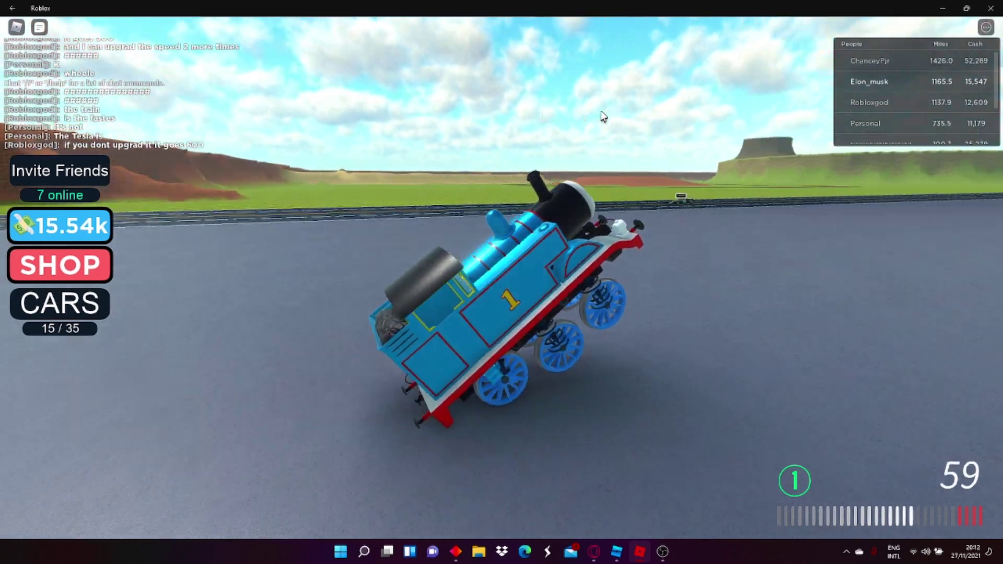
pyautogui.press('w')
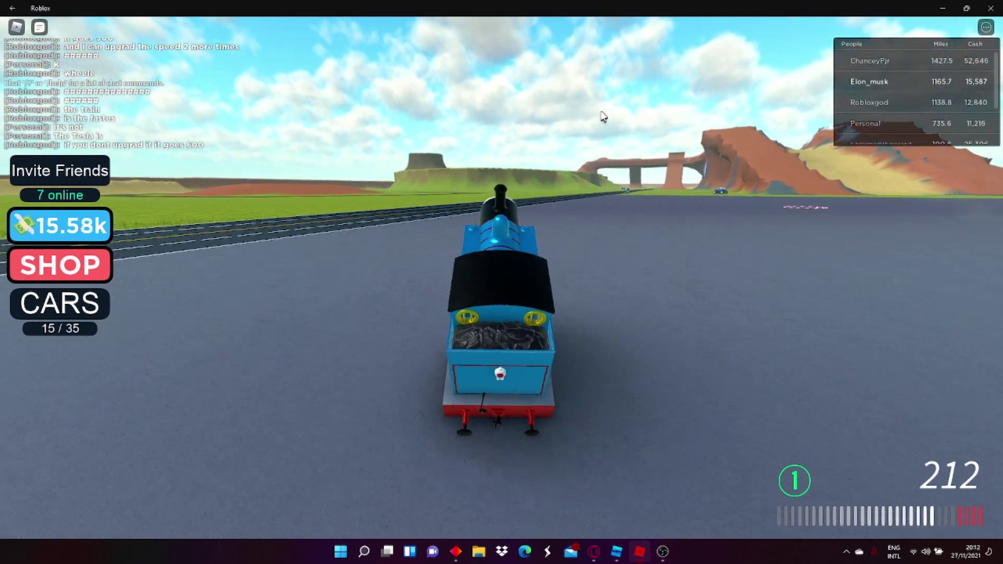
pyautogui.press('a')
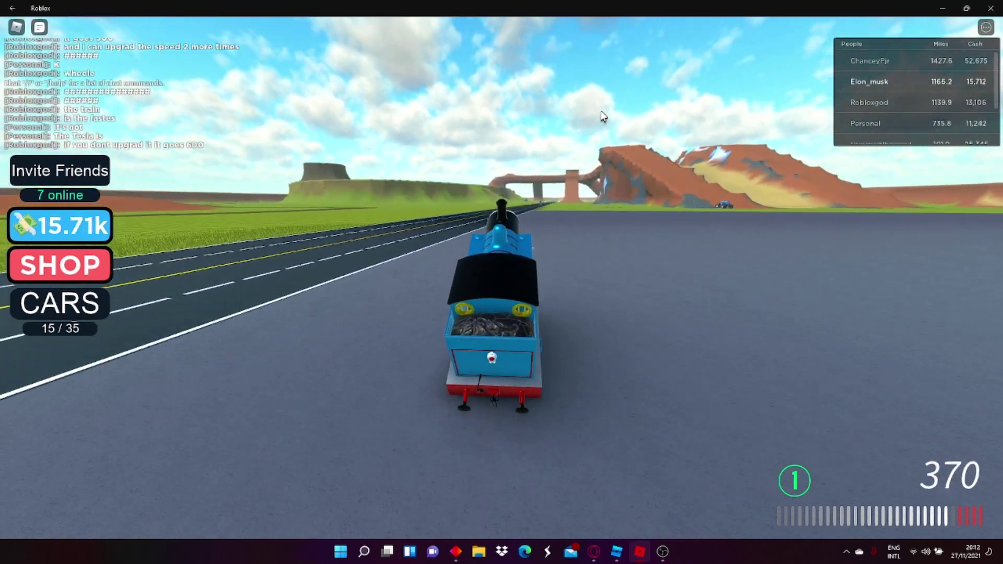
pyautogui.press('a')
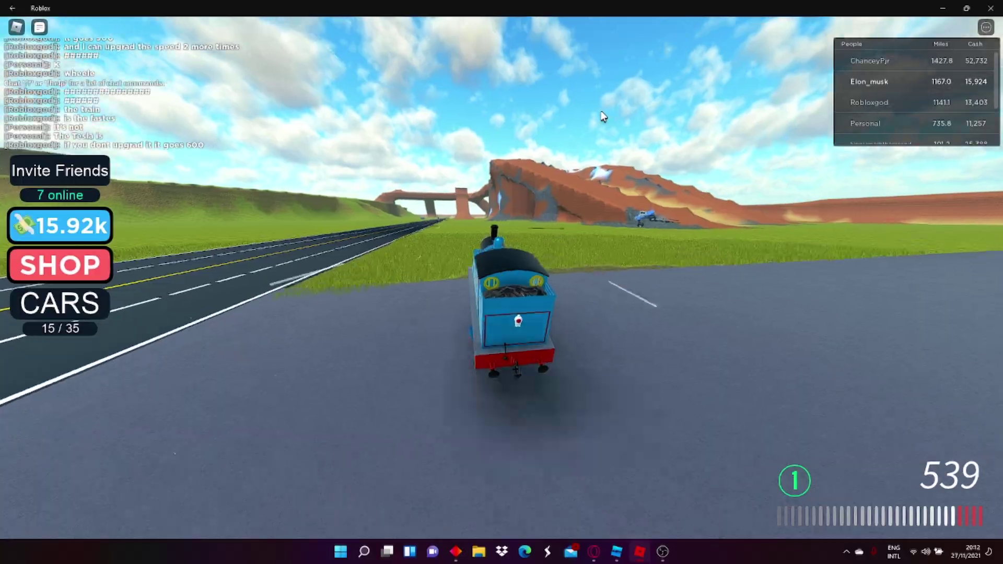
pyautogui.press('a')
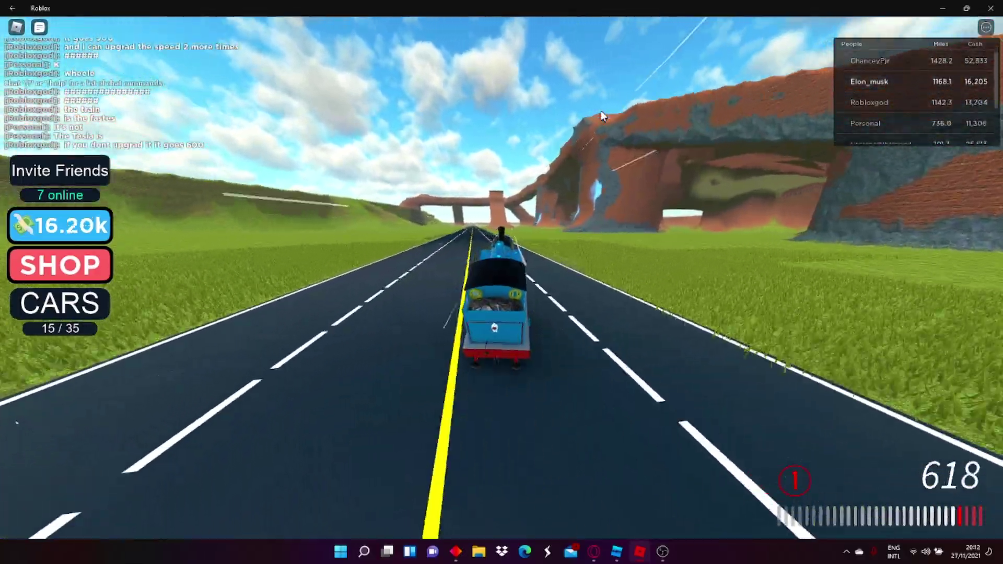
# Step: Race Thomas down the road toward top speed, weaving between grass and tarmac
pyautogui.press('w')
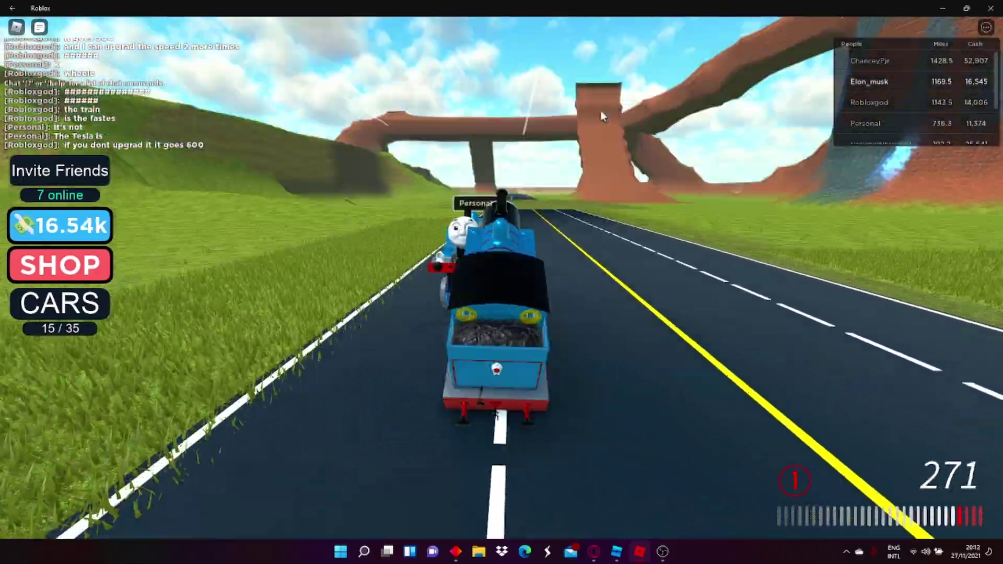
pyautogui.press('w')
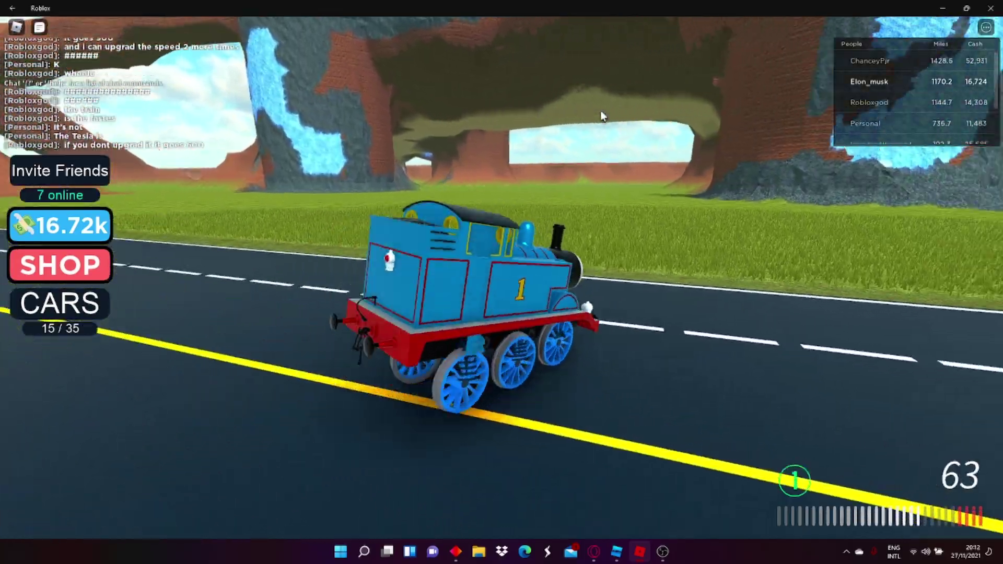
pyautogui.press('w')
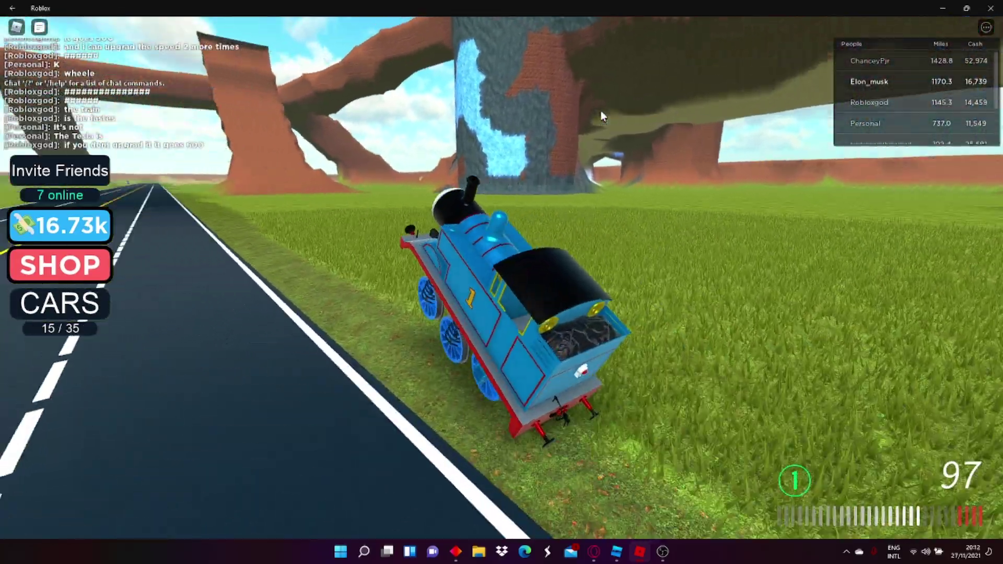
pyautogui.press('w')
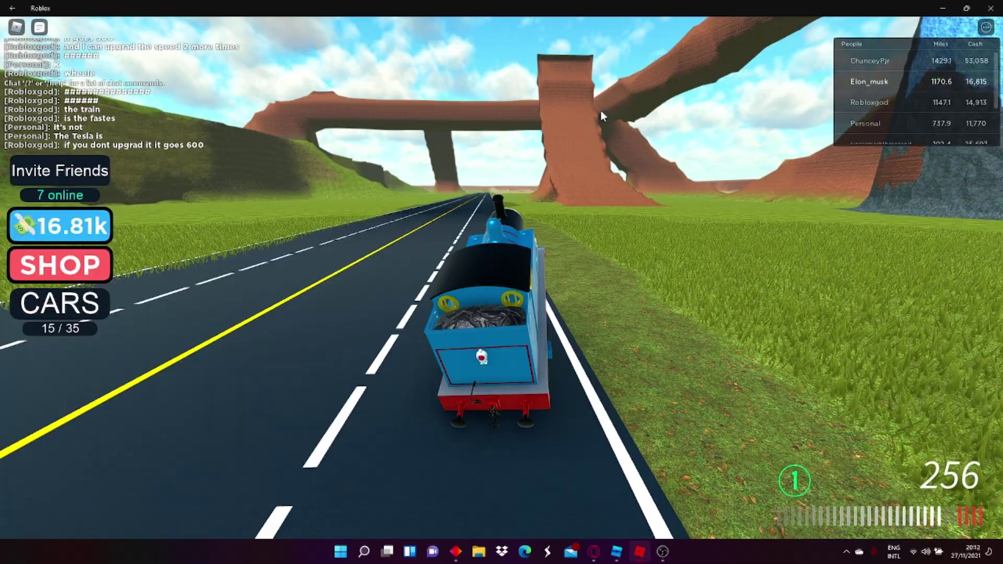
pyautogui.press('w')
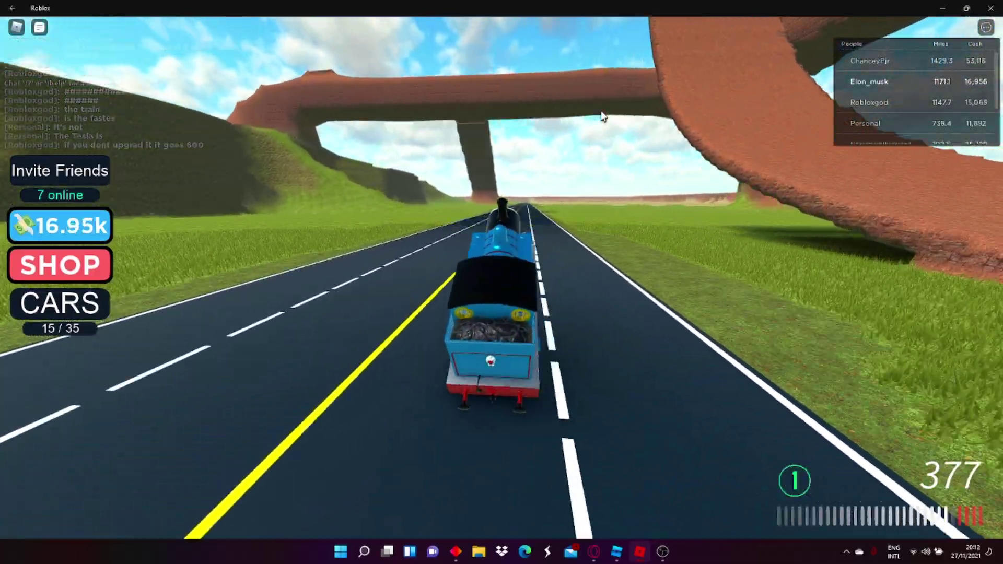
pyautogui.press('w')
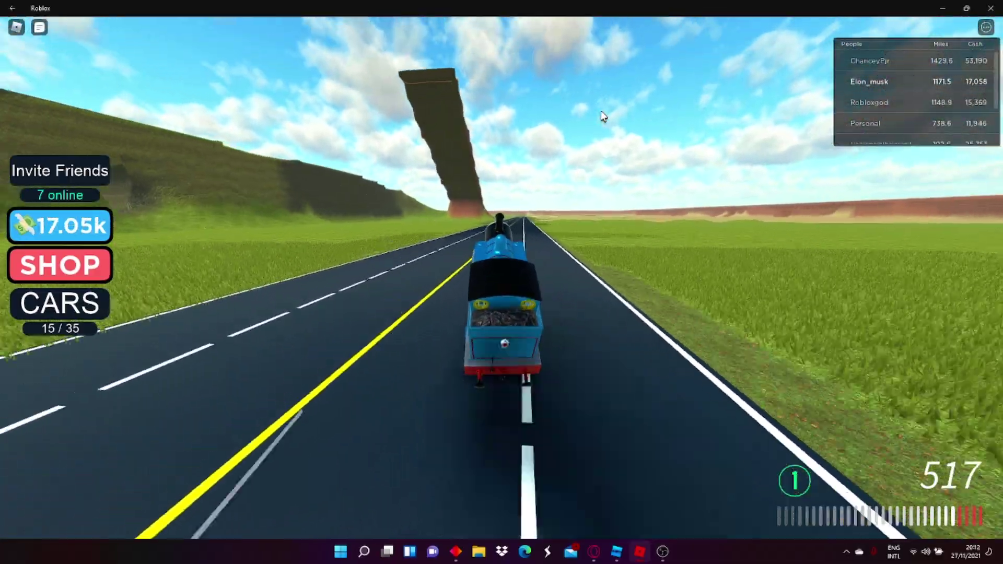
pyautogui.press('d')
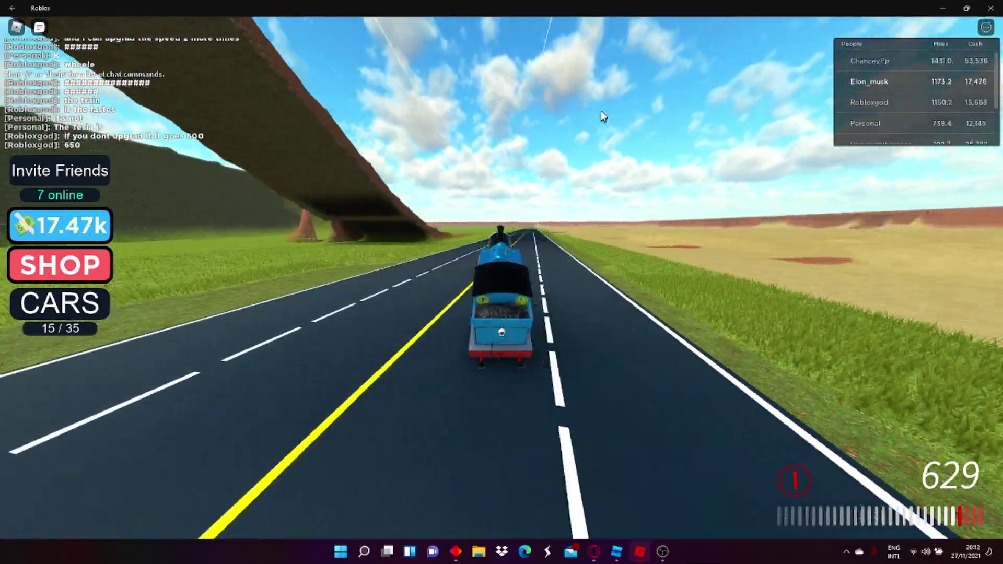
pyautogui.press('a')
pyautogui.press('d')
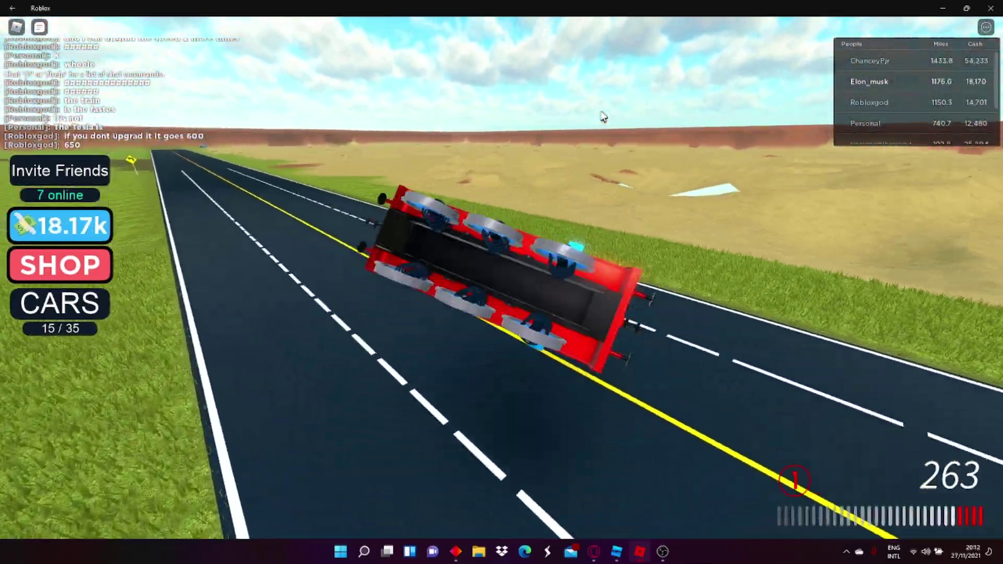
# Step: Turn Thomas around on the grass and swerve back along the road
pyautogui.press('a')
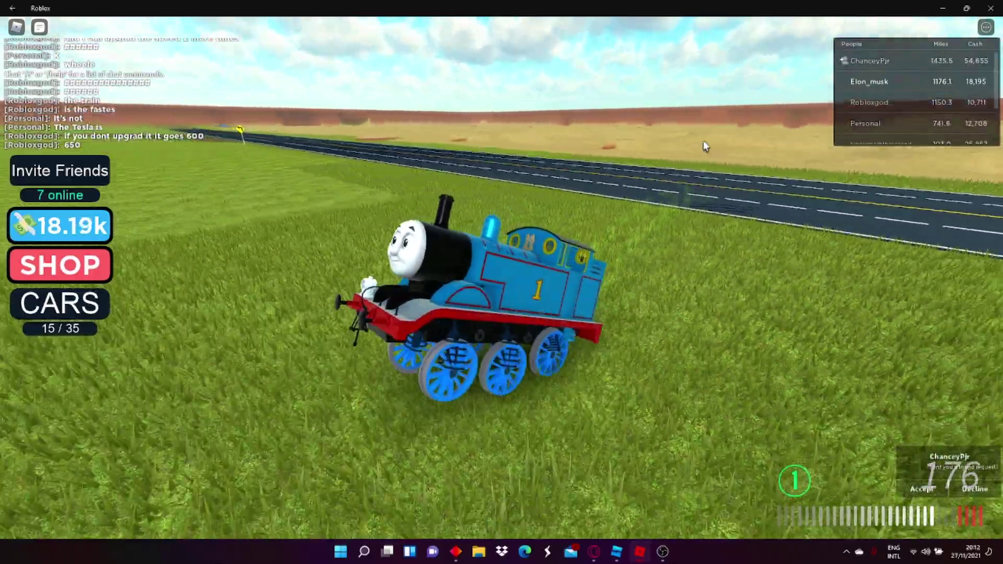
pyautogui.press('d')
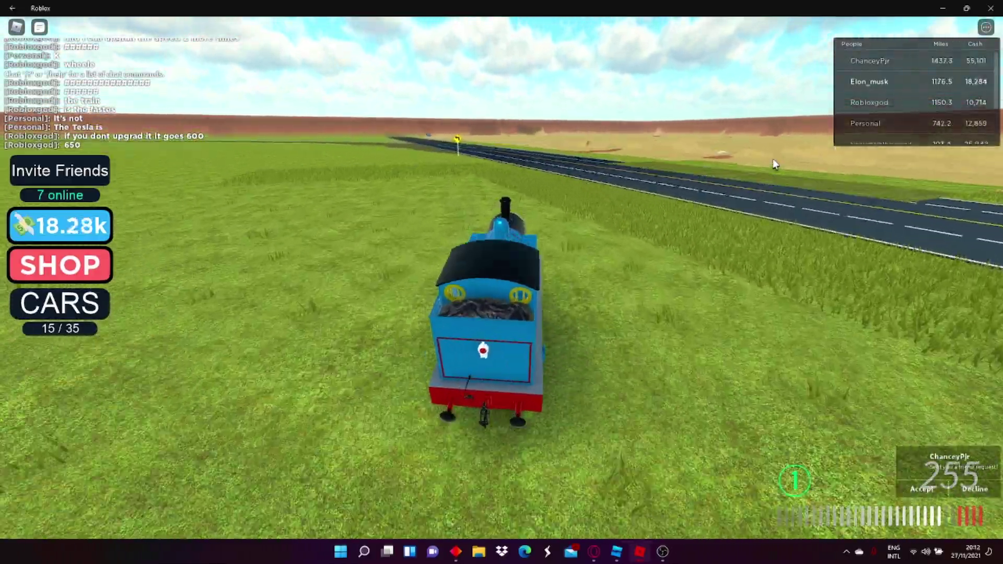
pyautogui.press('a')
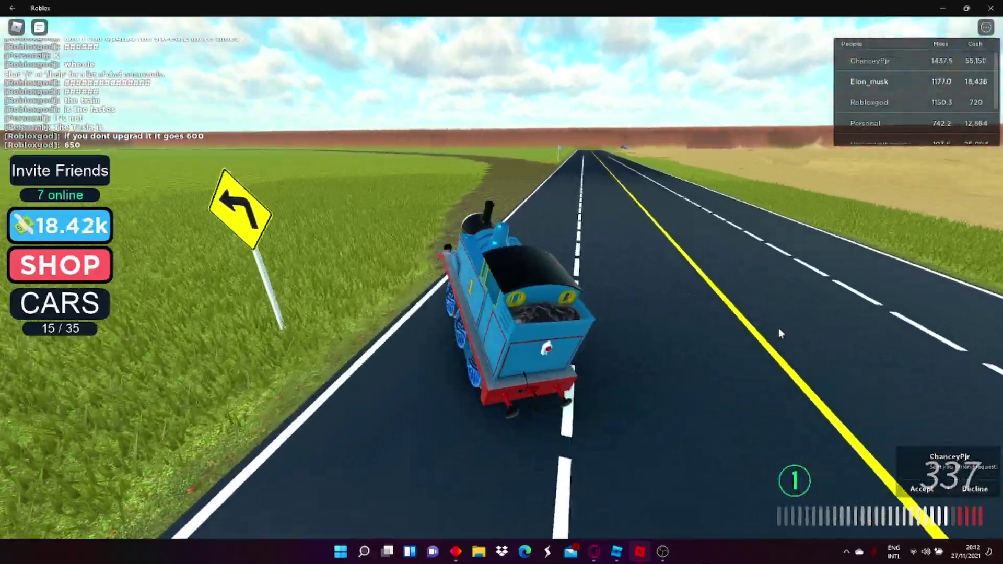
pyautogui.press('d')
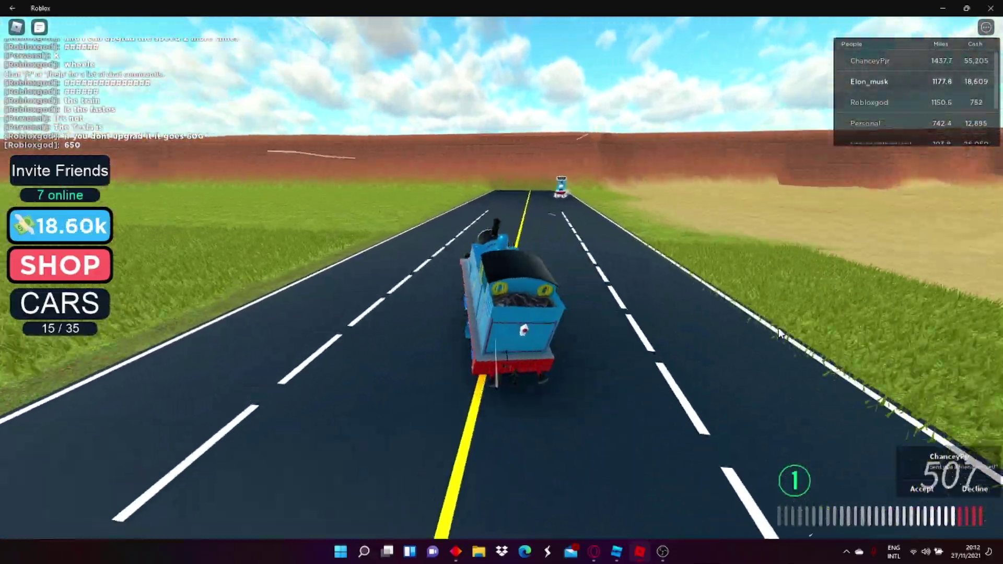
pyautogui.press('a')
# Step: Brake the spinning engine, reverse to turn around, and drive off again
pyautogui.press('s')
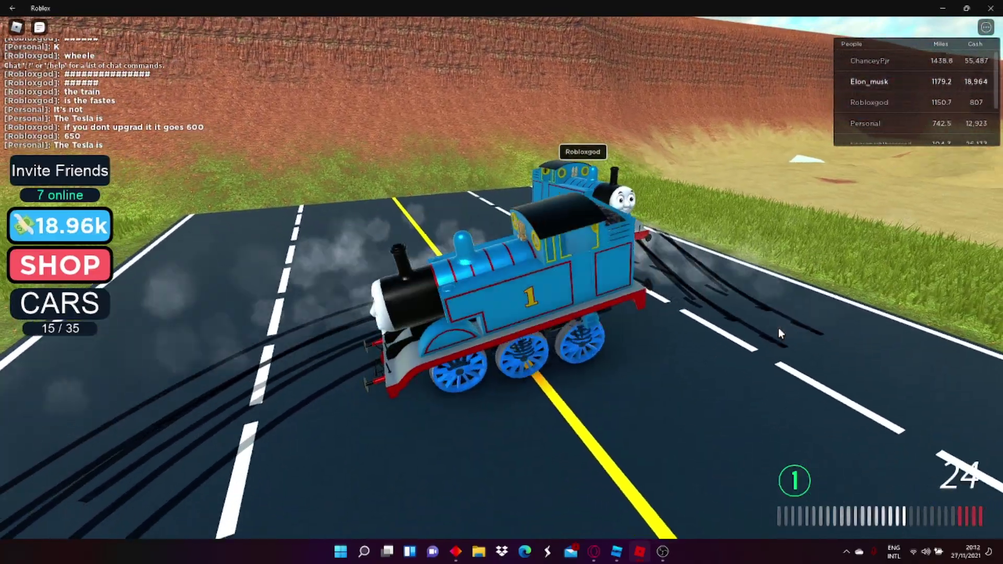
pyautogui.press('s')
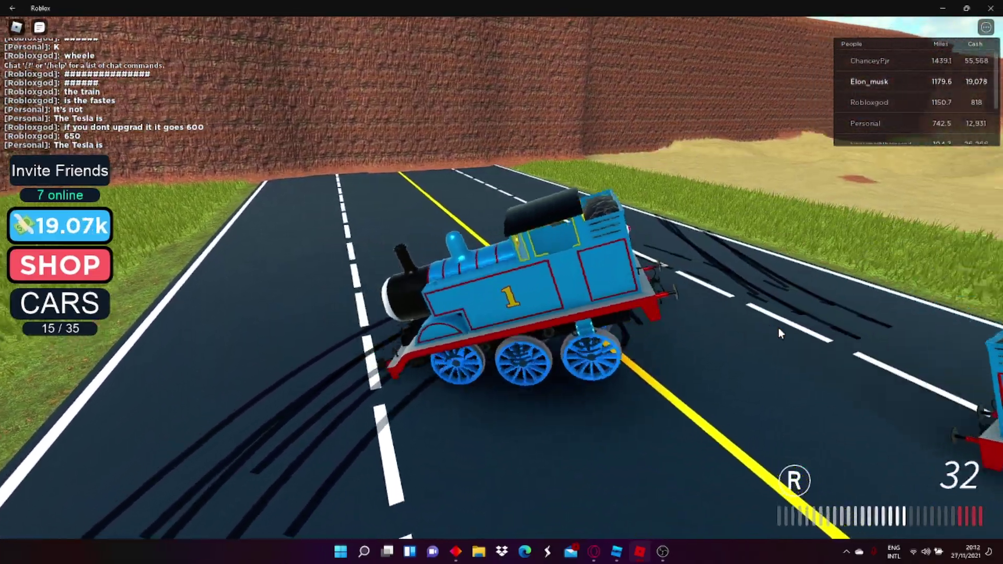
pyautogui.press('w')
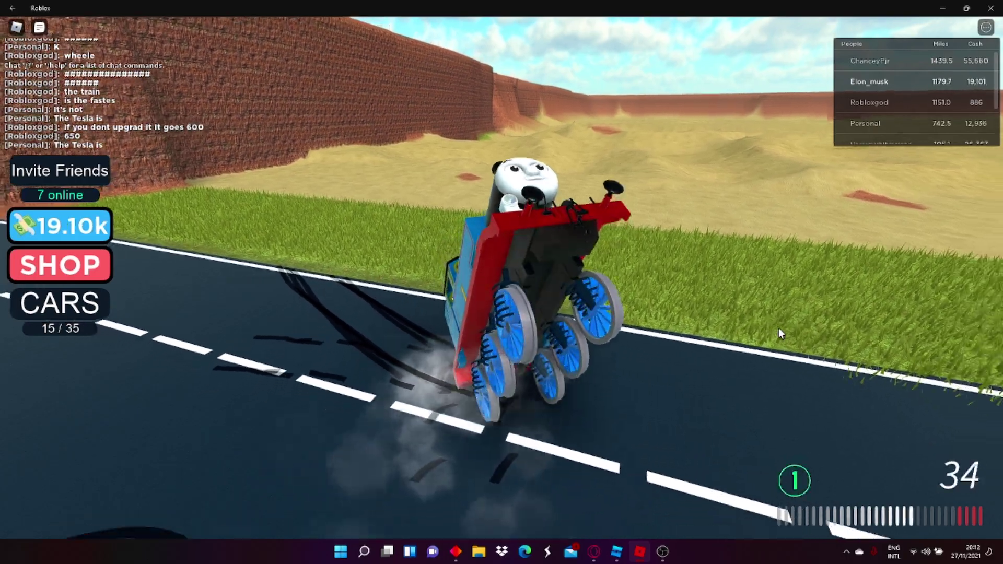
pyautogui.press('d')
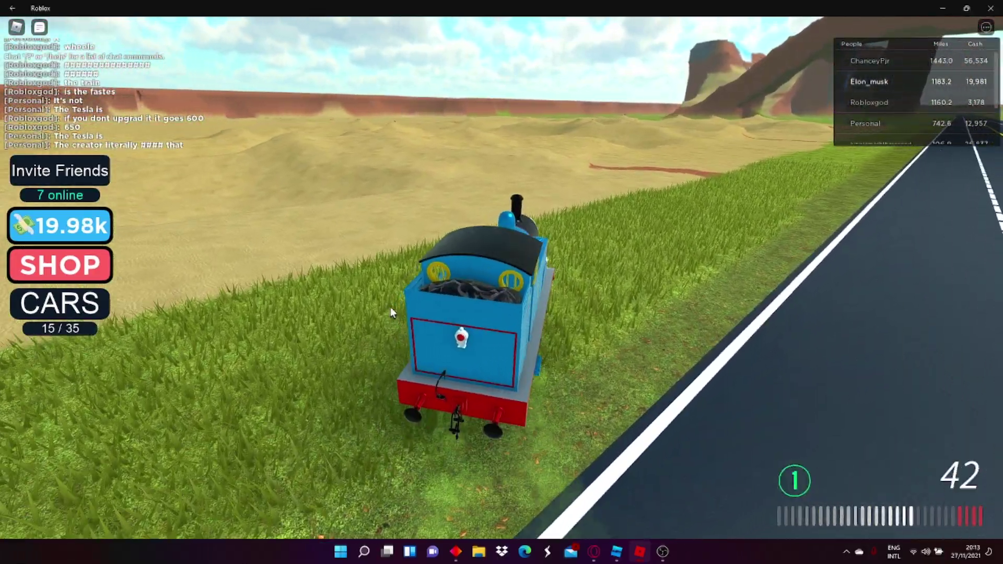
# Step: Browse the car collection, previewing the Mercedes-AMG F1 W10 and then the Race Pickup Truck
pyautogui.click(91, 304)
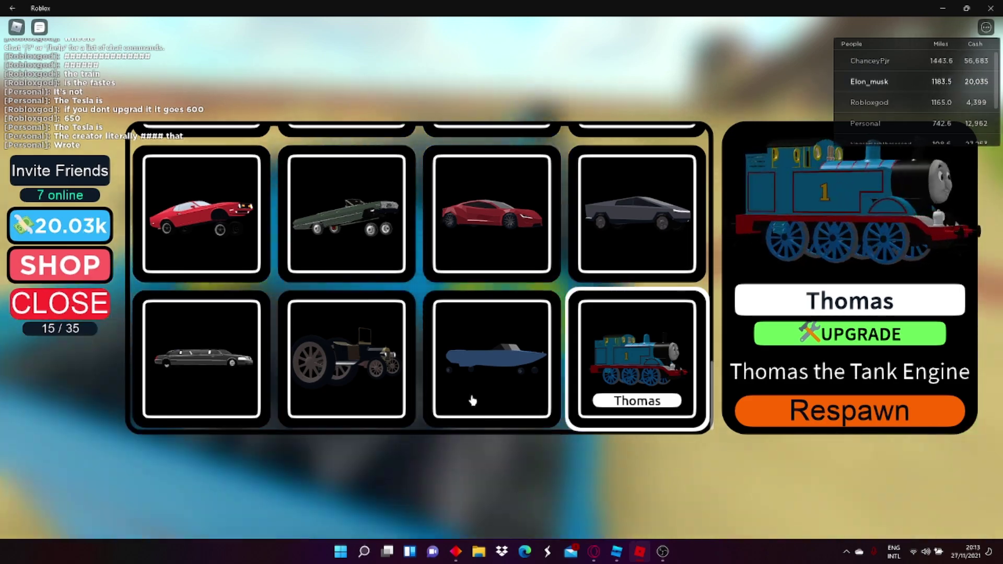
pyautogui.scroll(5, 471, 398)
pyautogui.scroll(-5, 470, 398)
pyautogui.scroll(1, 471, 399)
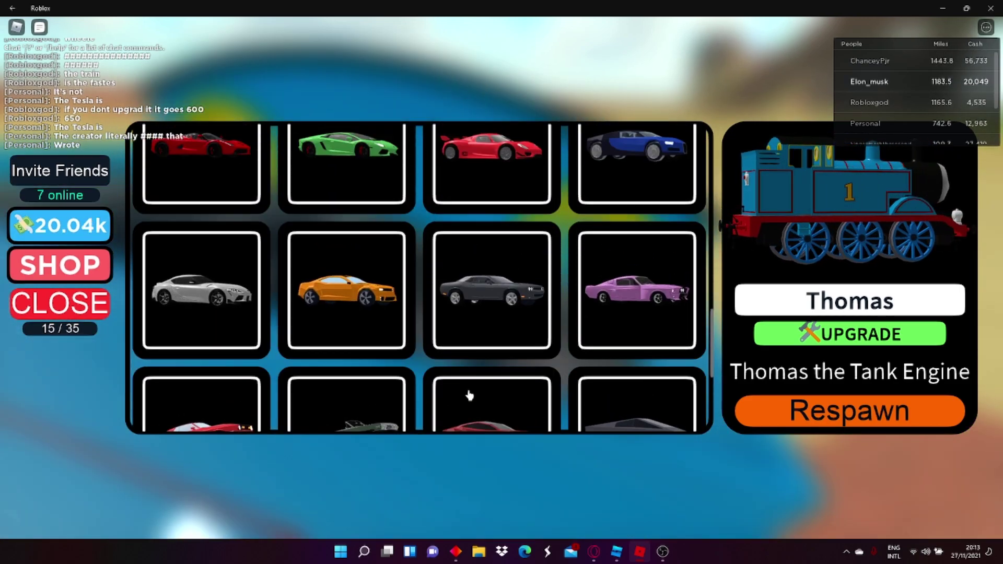
pyautogui.scroll(3, 468, 396)
pyautogui.scroll(3, 440, 376)
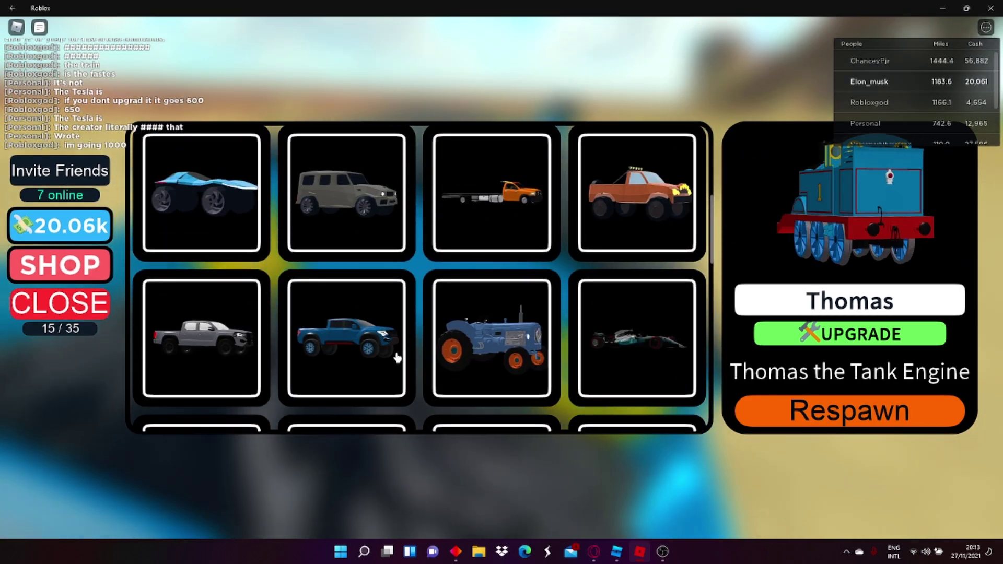
pyautogui.click(396, 358)
pyautogui.scroll(-1, 423, 361)
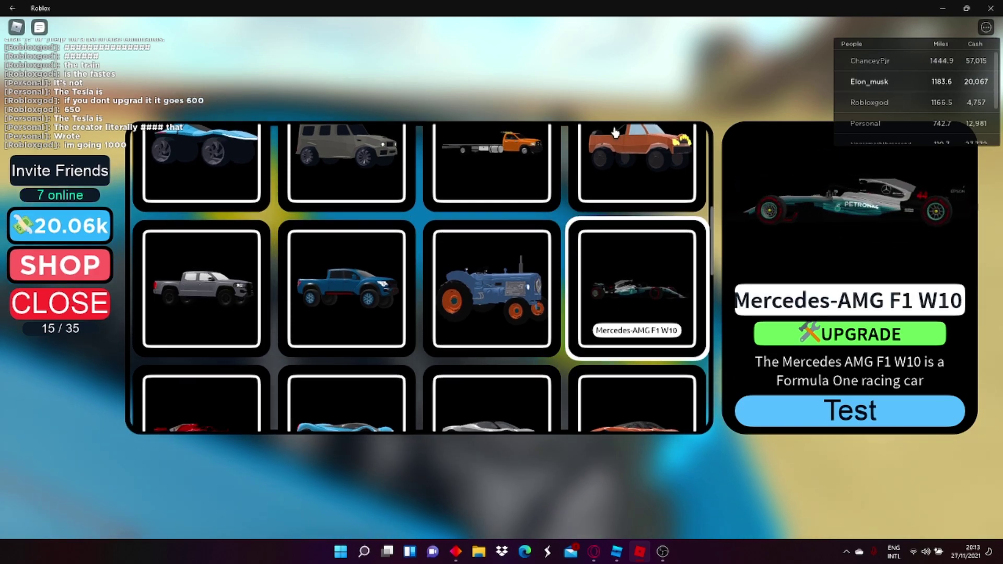
pyautogui.click(632, 165)
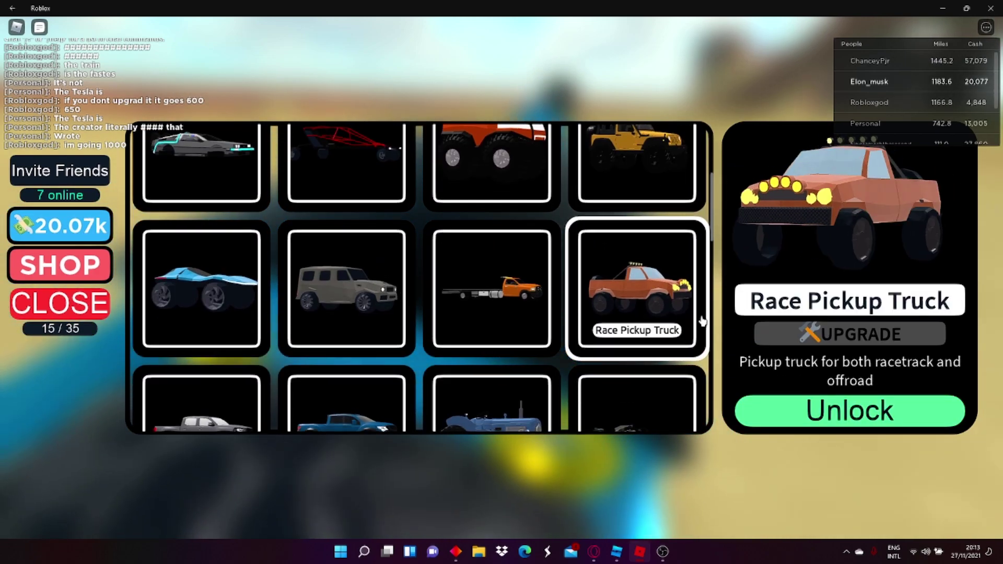
# Step: Unlock the Race Pickup Truck and drive it across the sand dunes onto the road
pyautogui.click(879, 422)
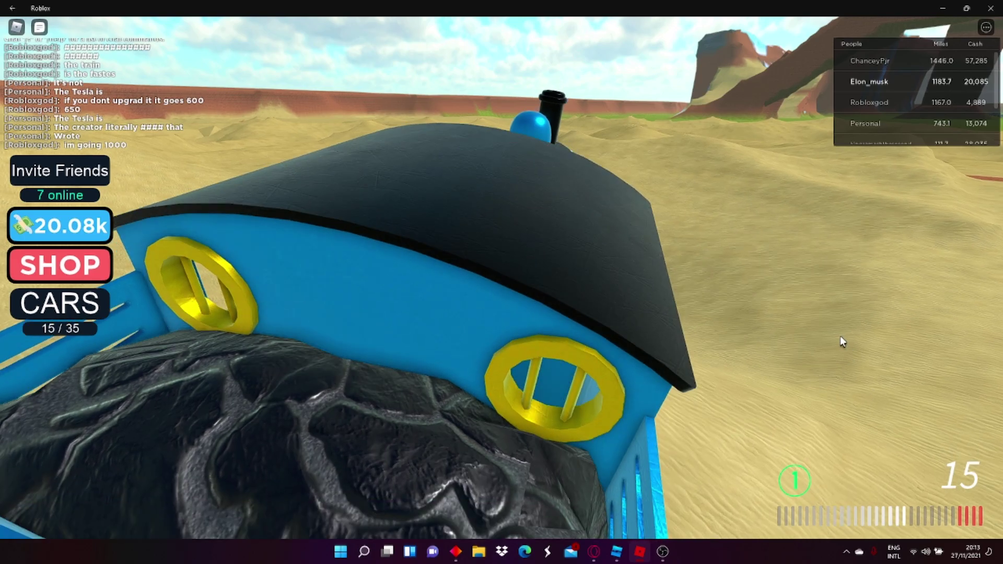
pyautogui.press('w')
pyautogui.press('a')
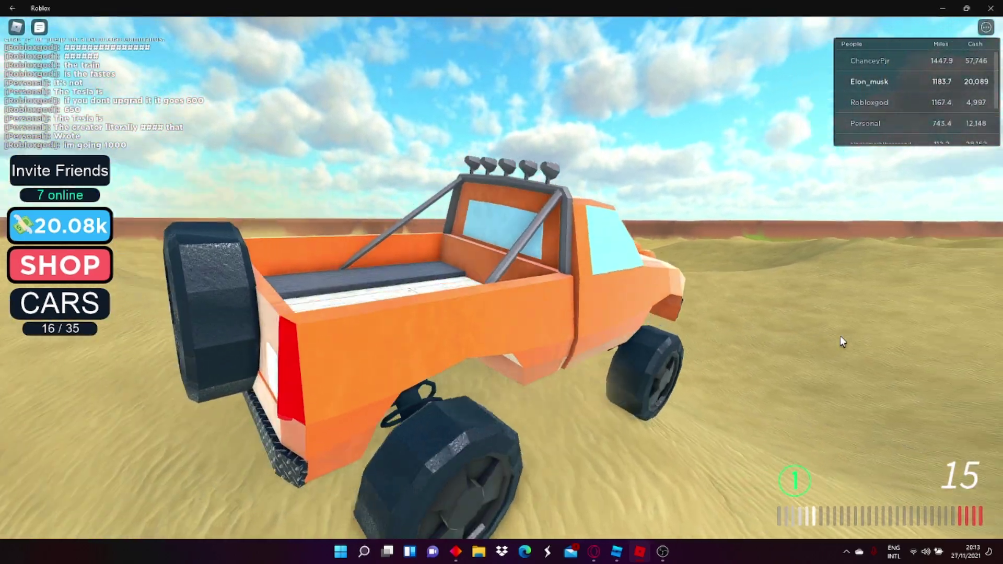
pyautogui.press('w')
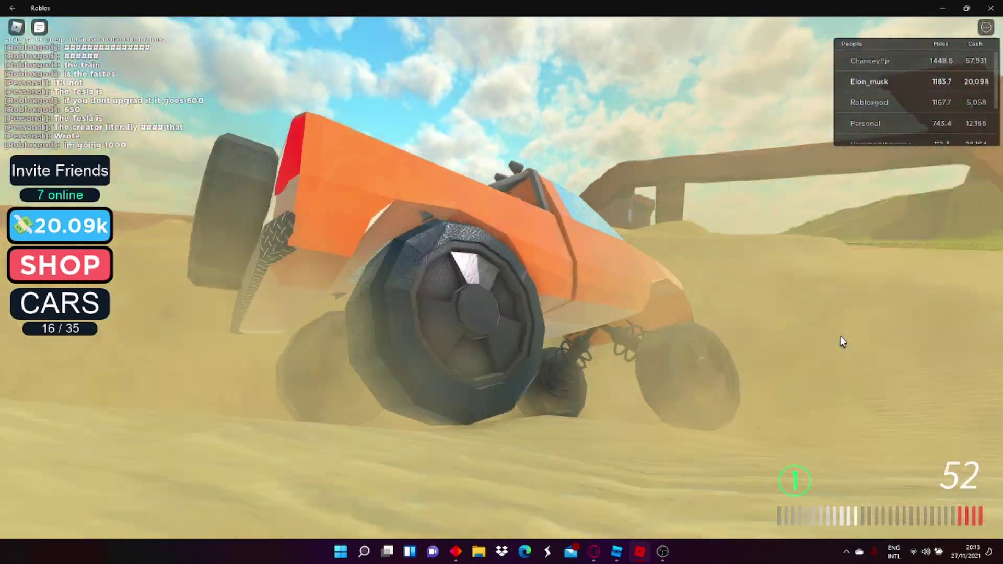
pyautogui.press('w')
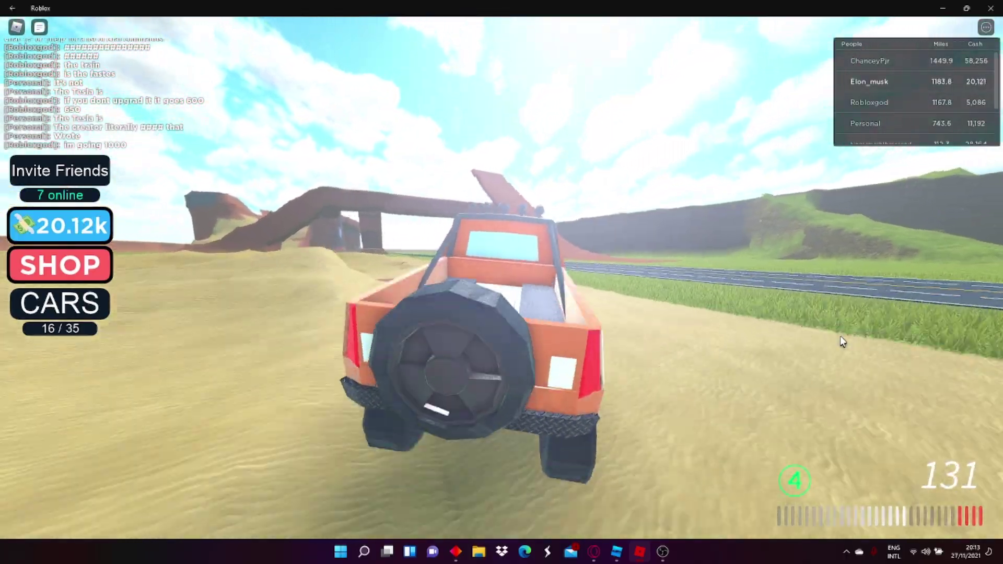
pyautogui.press('w')
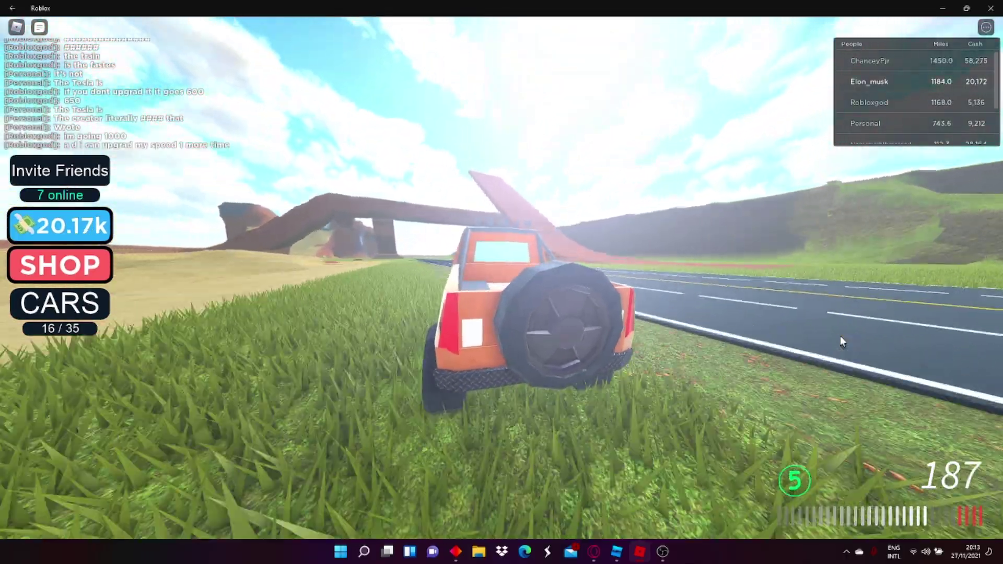
pyautogui.press('d')
pyautogui.press('w')
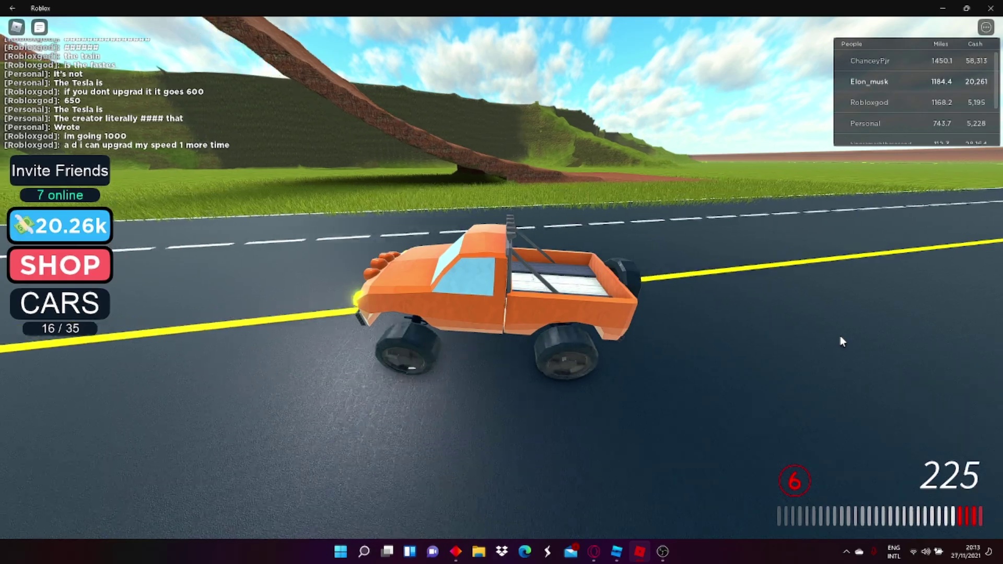
pyautogui.press('a')
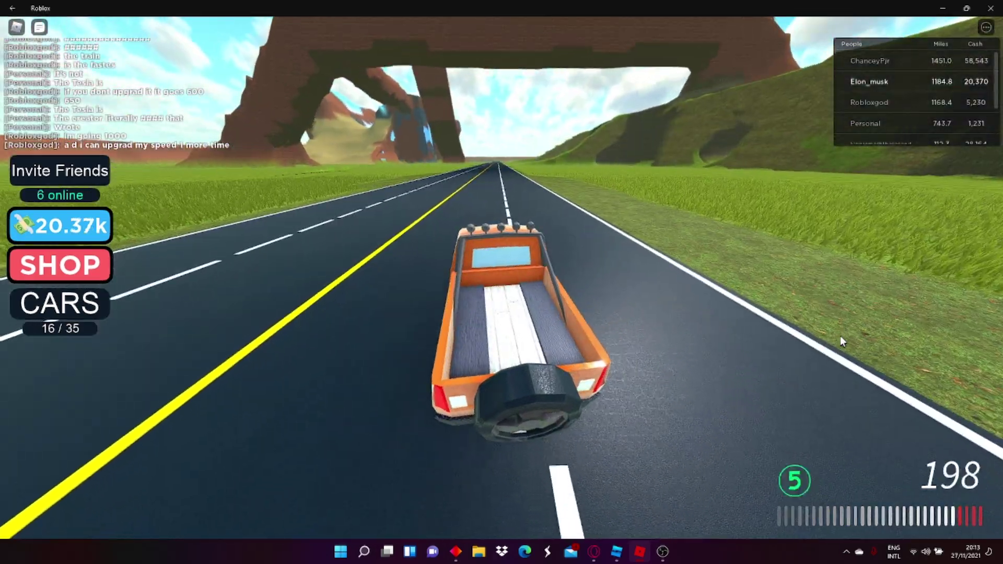
# Step: Flip the truck, back it up to turn around, and drift across the road
pyautogui.press('w')
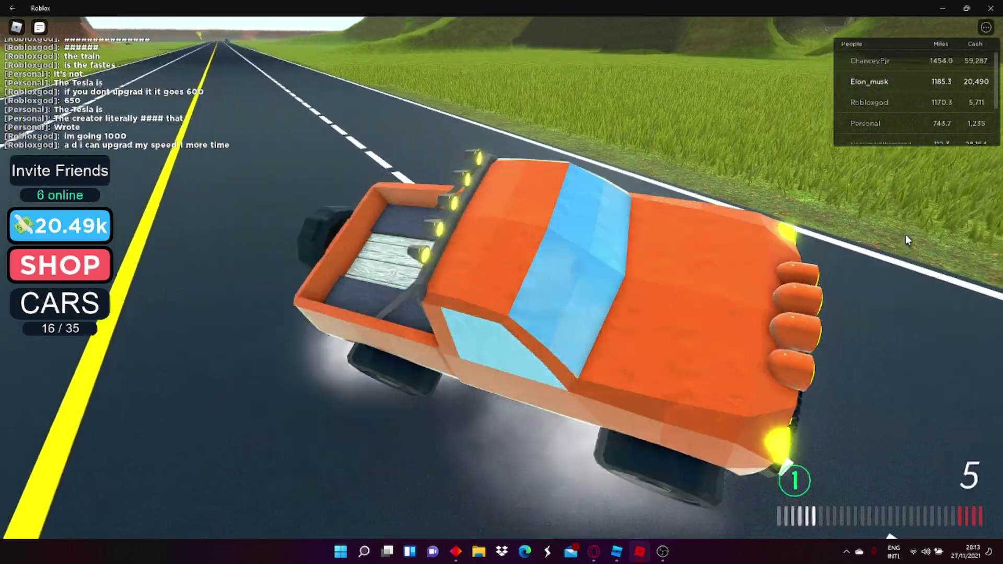
pyautogui.press('s')
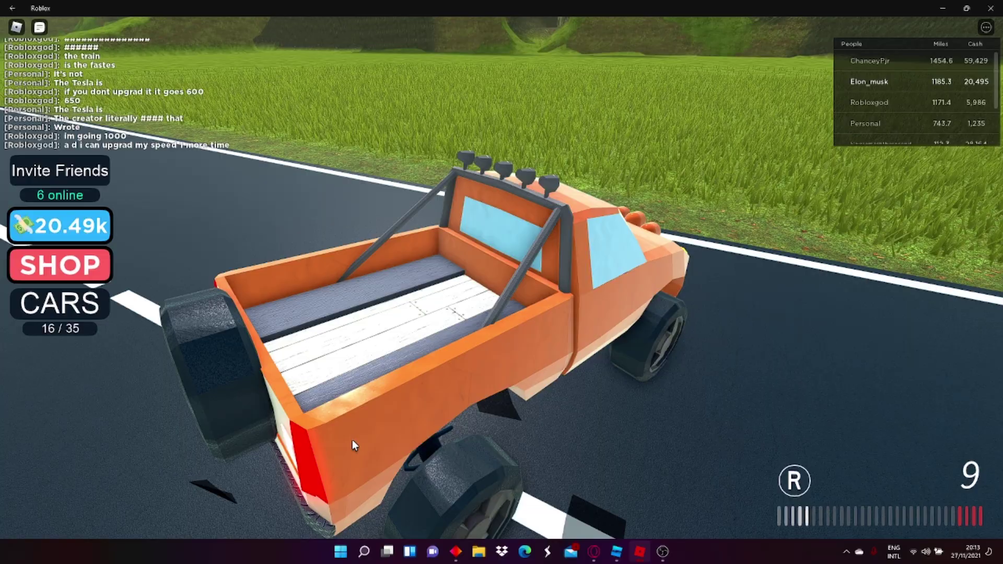
pyautogui.press('s')
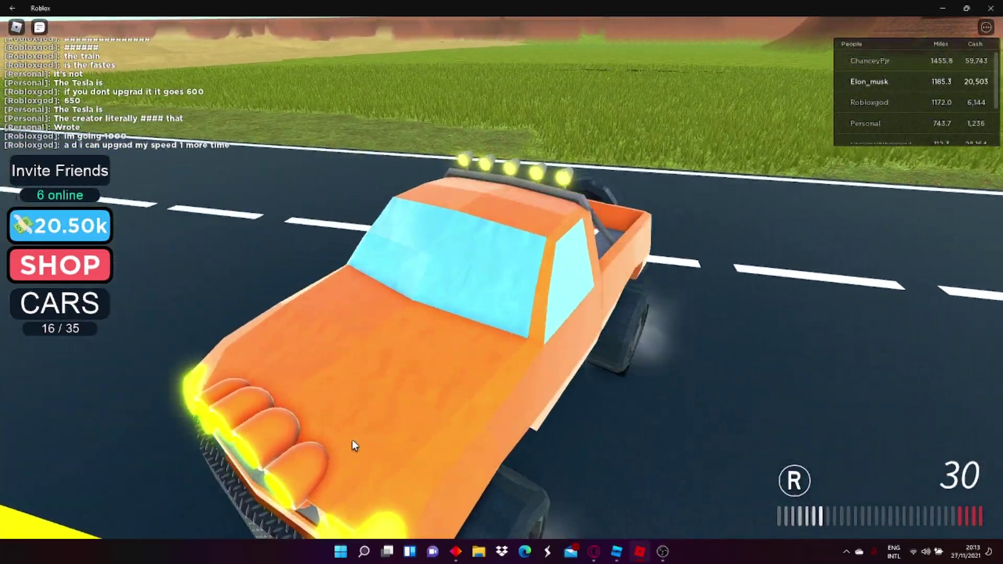
pyautogui.press('w')
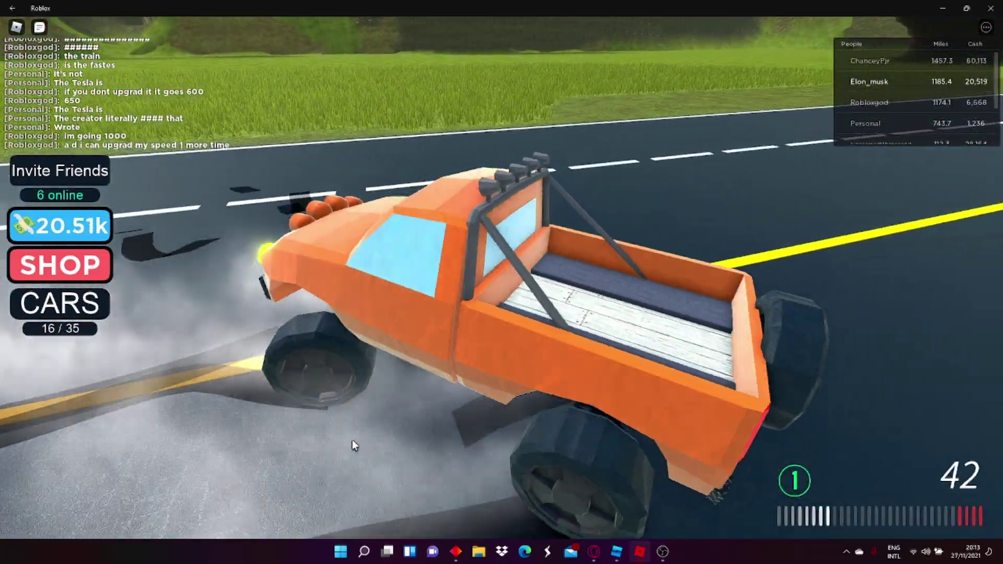
pyautogui.press('s')
pyautogui.press('w')
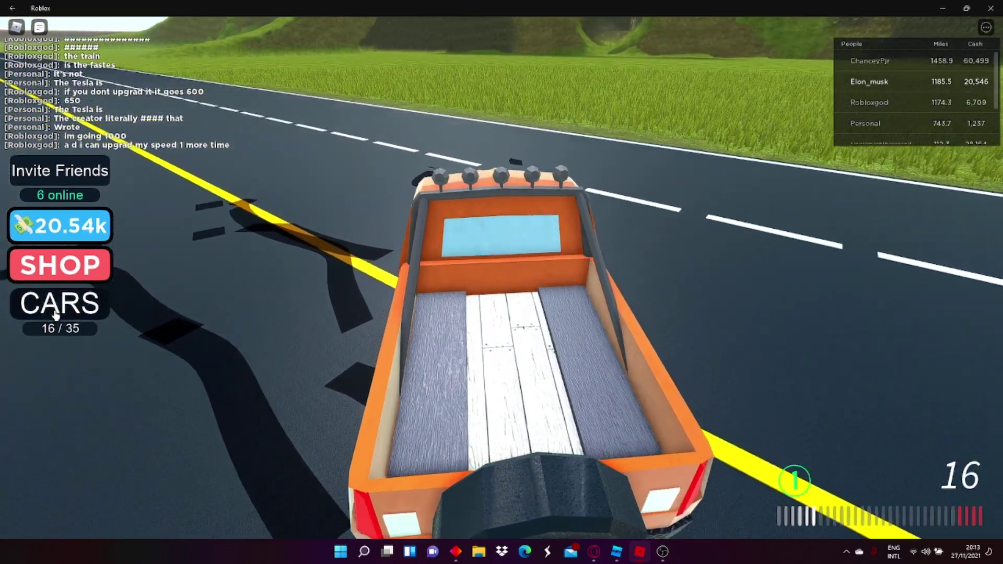
# Step: Choose the McLaren Speedtail in the car collection and return to driving
pyautogui.click(51, 306)
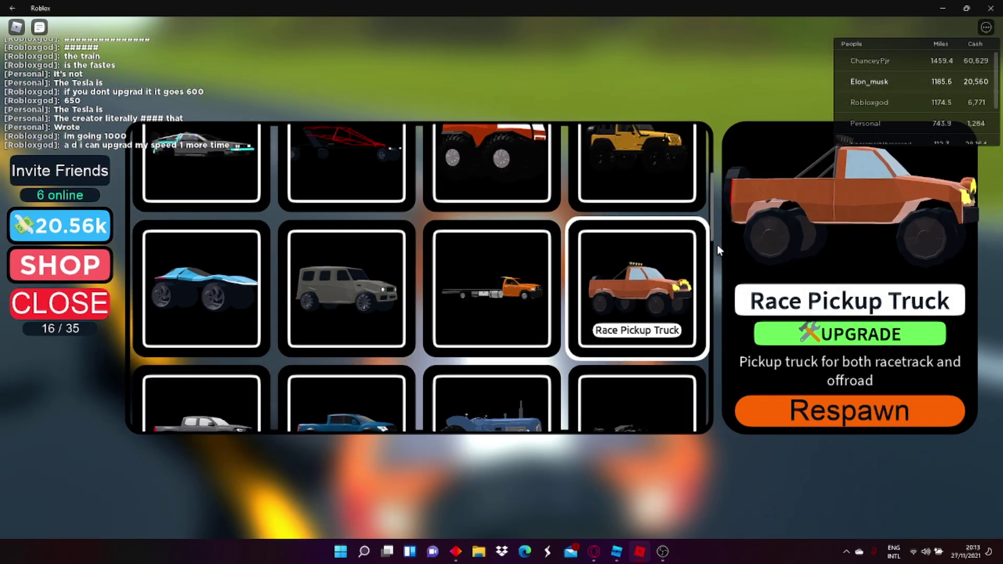
pyautogui.scroll(-3, 690, 259)
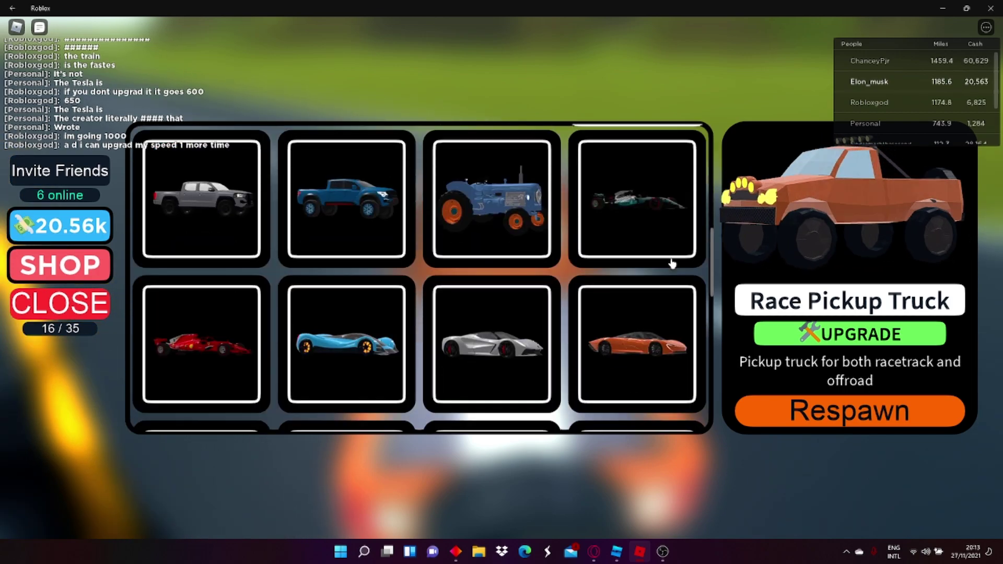
pyautogui.click(680, 324)
pyautogui.scroll(-1, 697, 345)
pyautogui.click(788, 410)
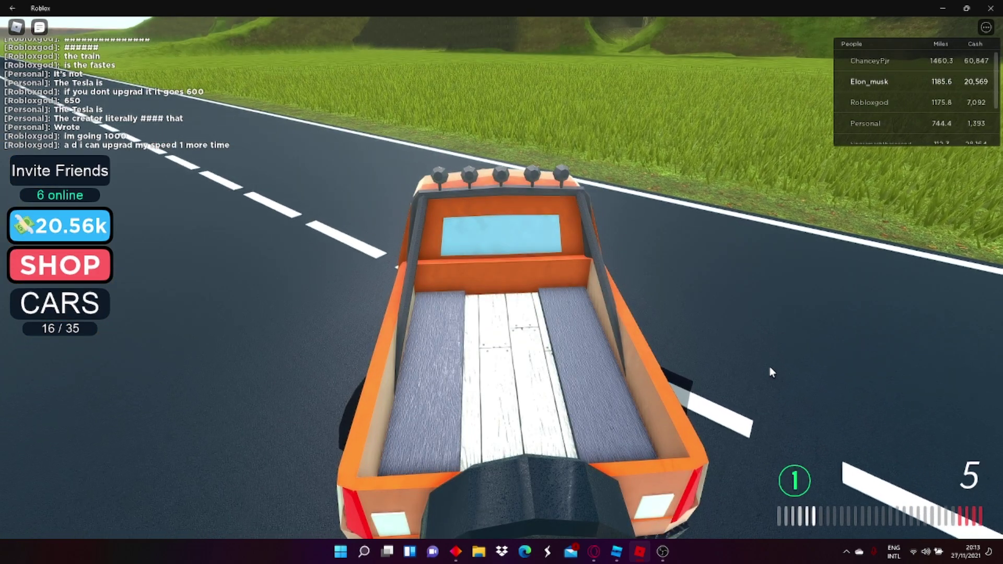
# Step: Accelerate the orange McLaren down the highway through the higher gears
pyautogui.press('w')
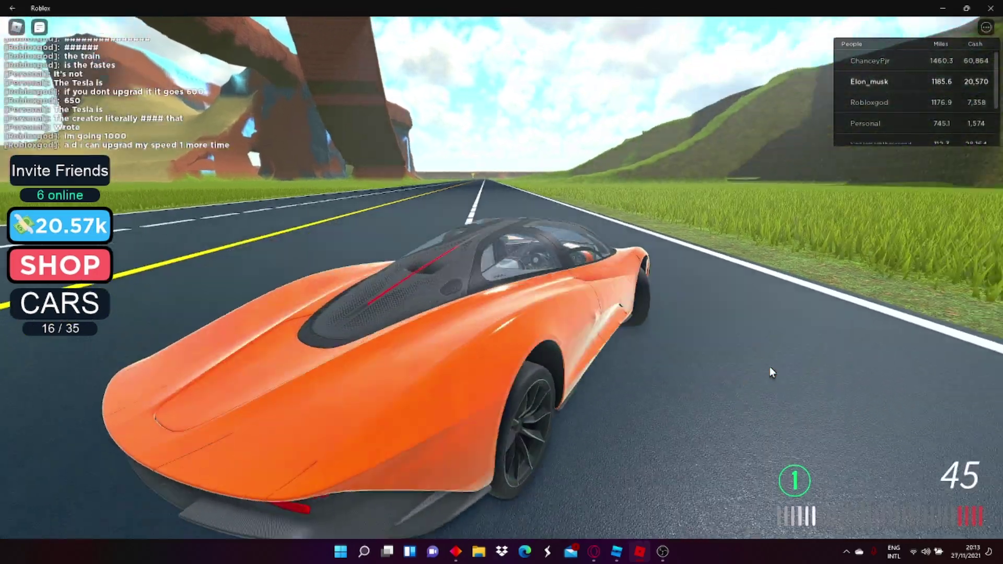
pyautogui.press('a')
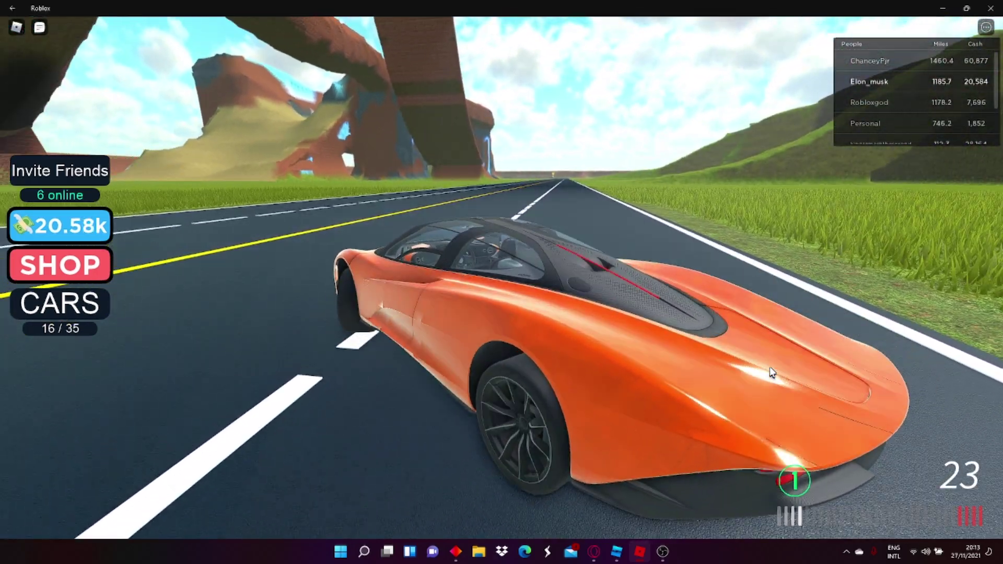
pyautogui.press('w')
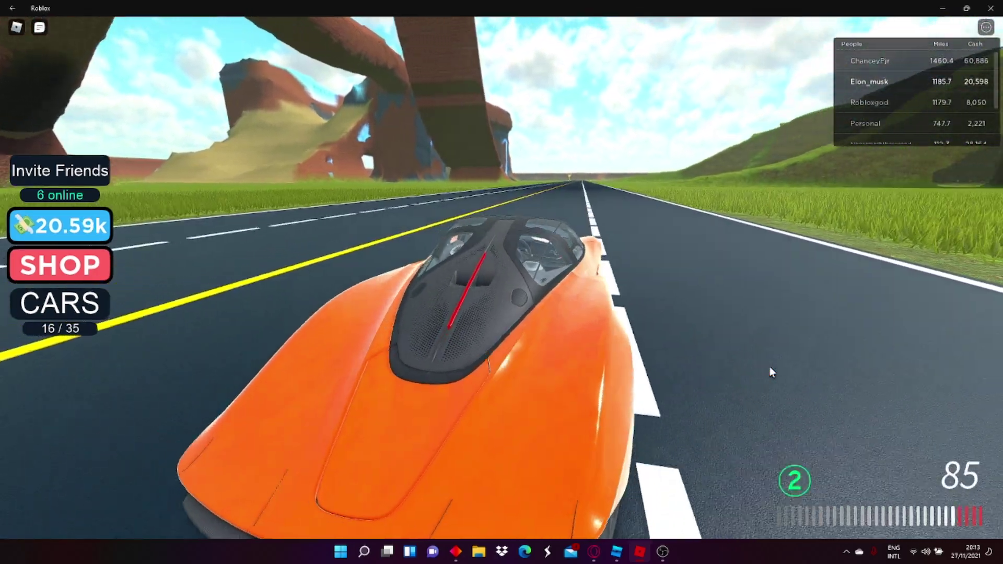
pyautogui.press('w')
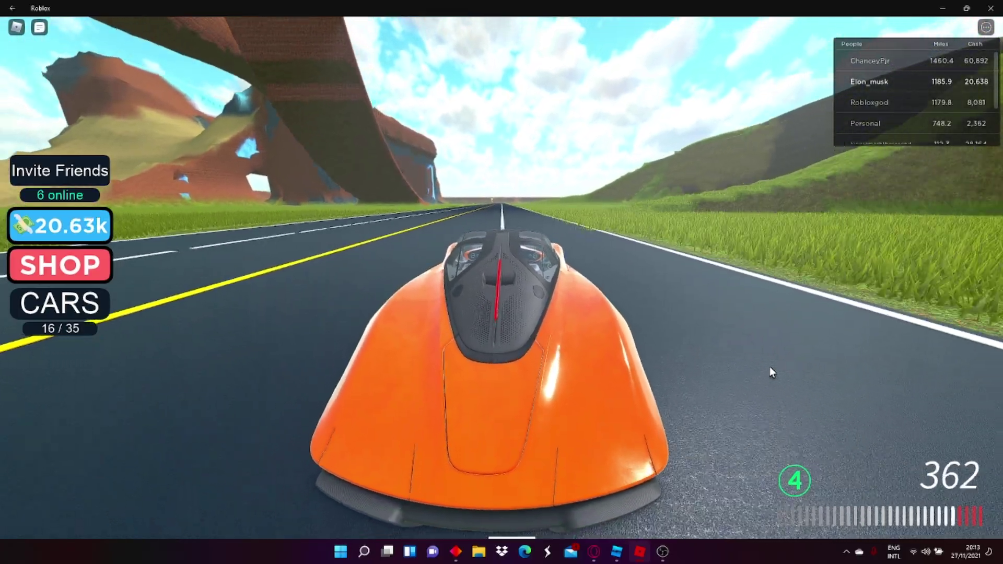
pyautogui.press('w')
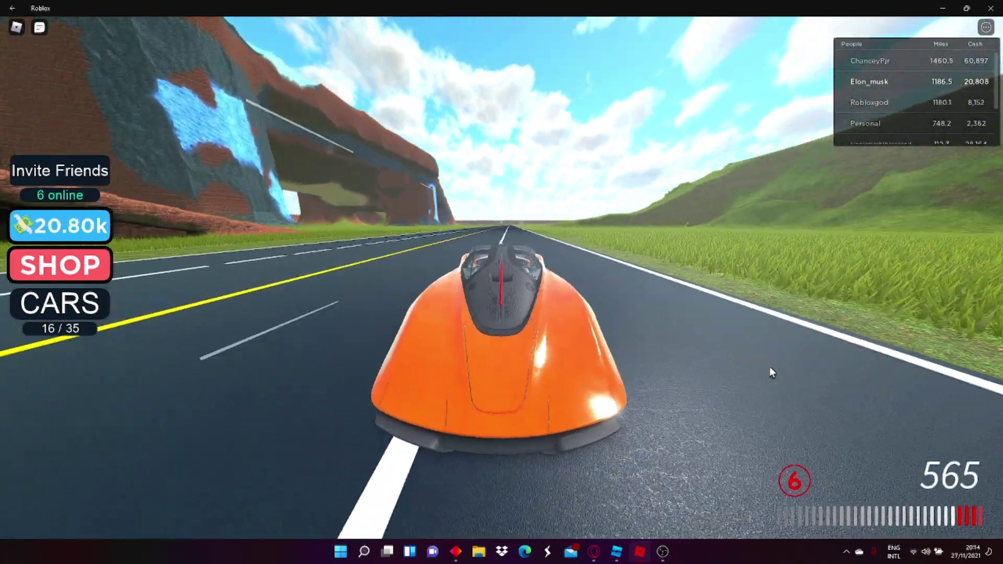
pyautogui.press('w')
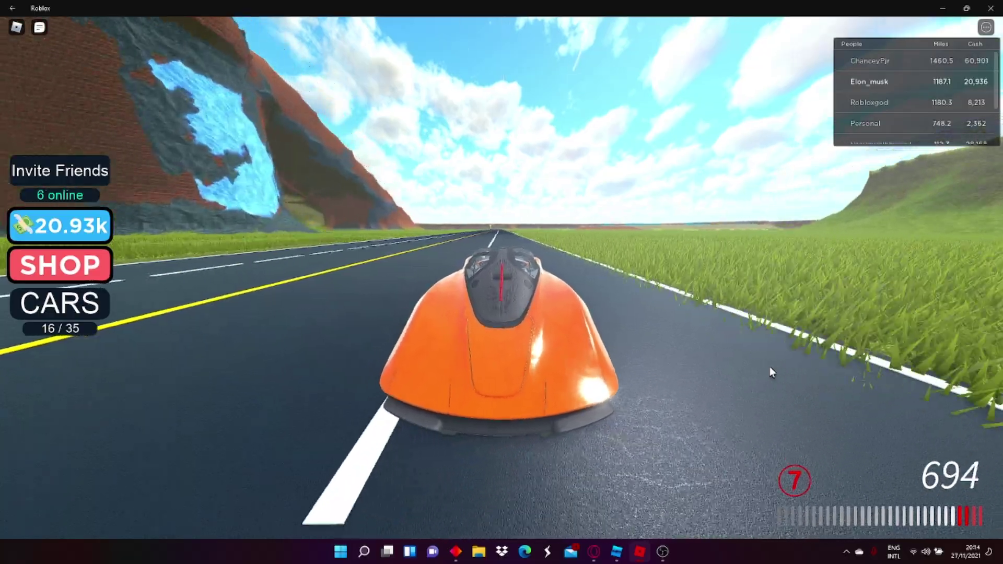
pyautogui.press('w')
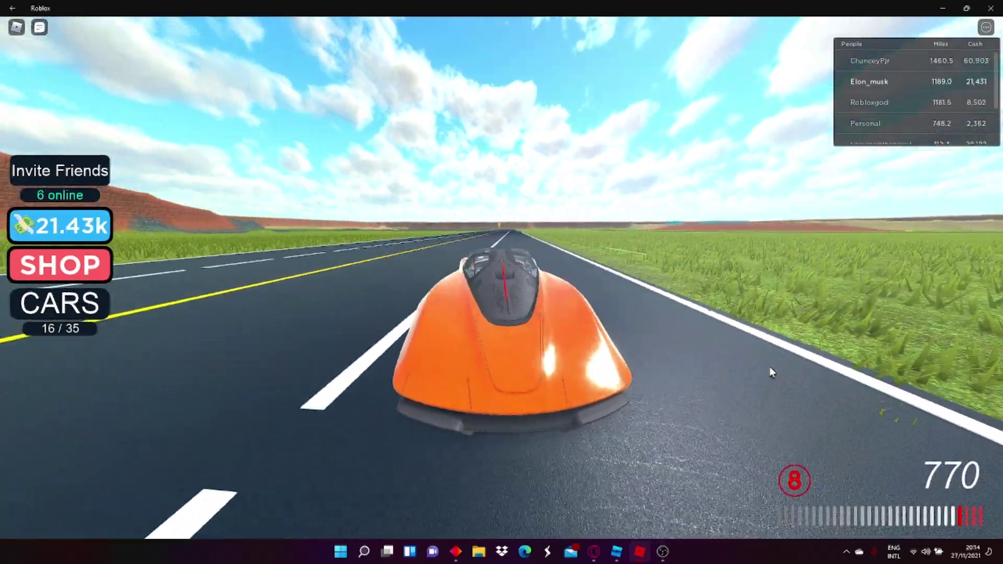
# Step: Swerve across the carriageways, right the flipped McLaren, and speed away past 800
pyautogui.press('w')
pyautogui.press('d')
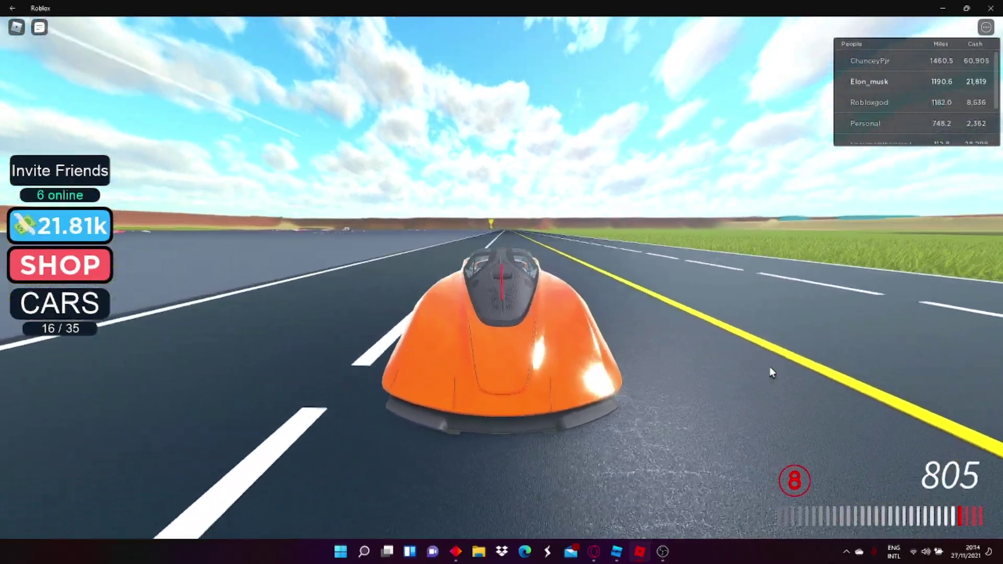
pyautogui.press('w')
pyautogui.press('a')
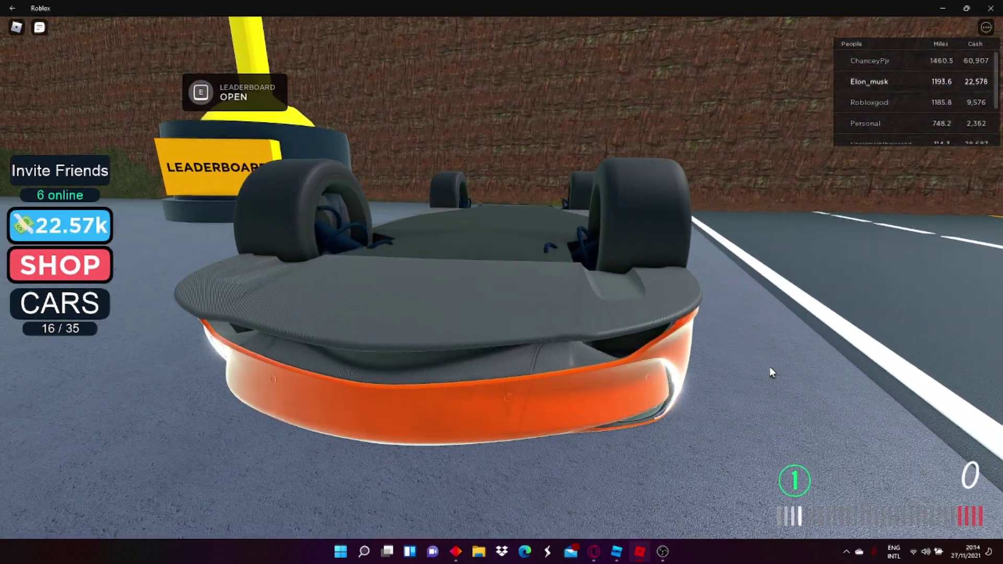
pyautogui.press('w')
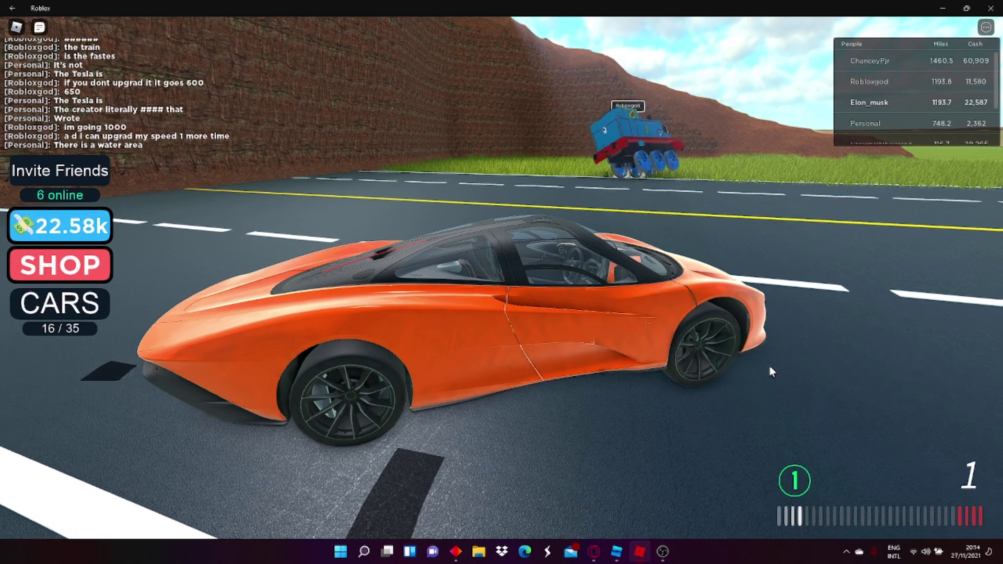
pyautogui.press('w')
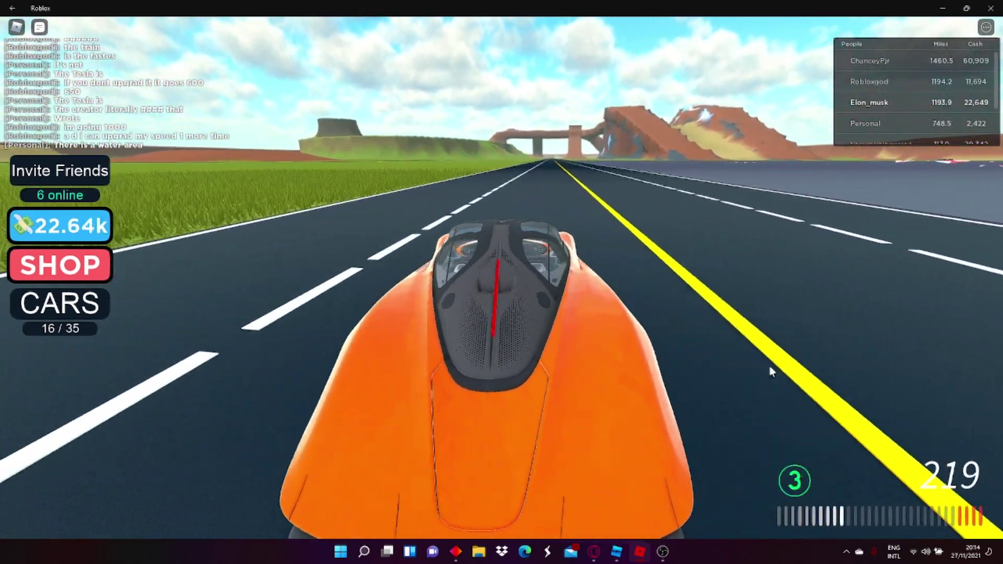
pyautogui.press('d')
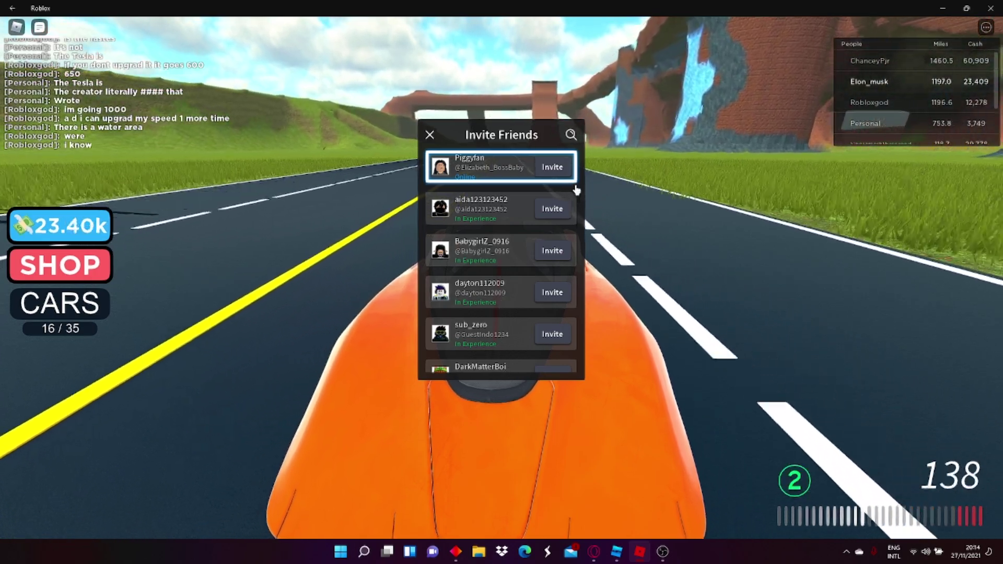
pyautogui.scroll(-2, 560, 193)
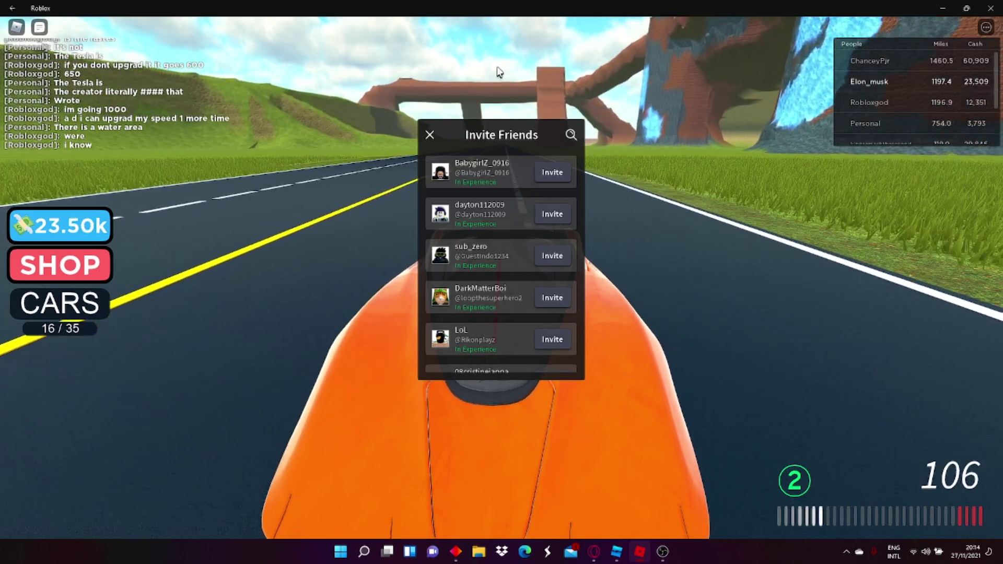
# Step: Dismiss the friend invite list, recover from the skid, and hide the chat
pyautogui.click(436, 136)
pyautogui.press('a')
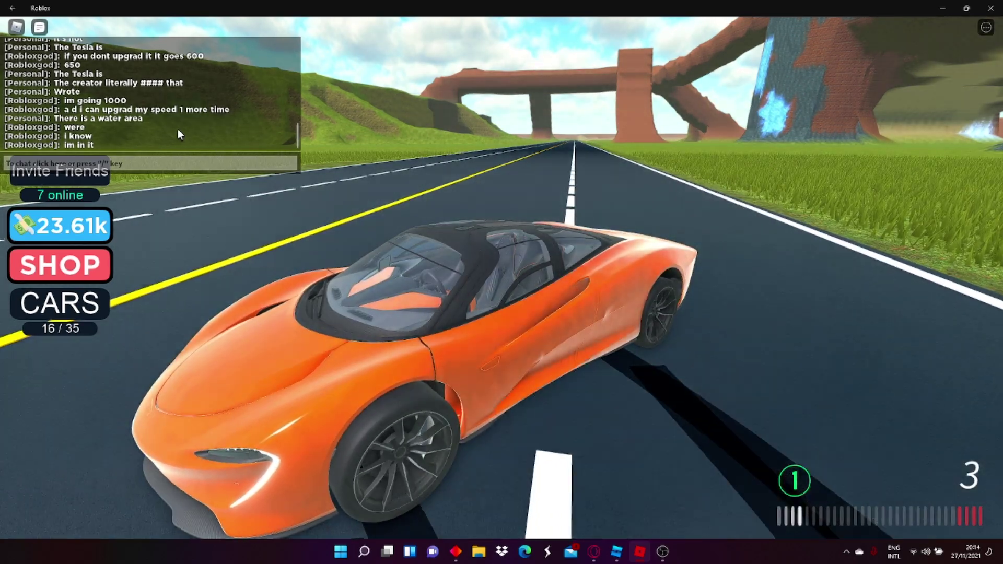
pyautogui.press('Tab')
pyautogui.press('Tab')
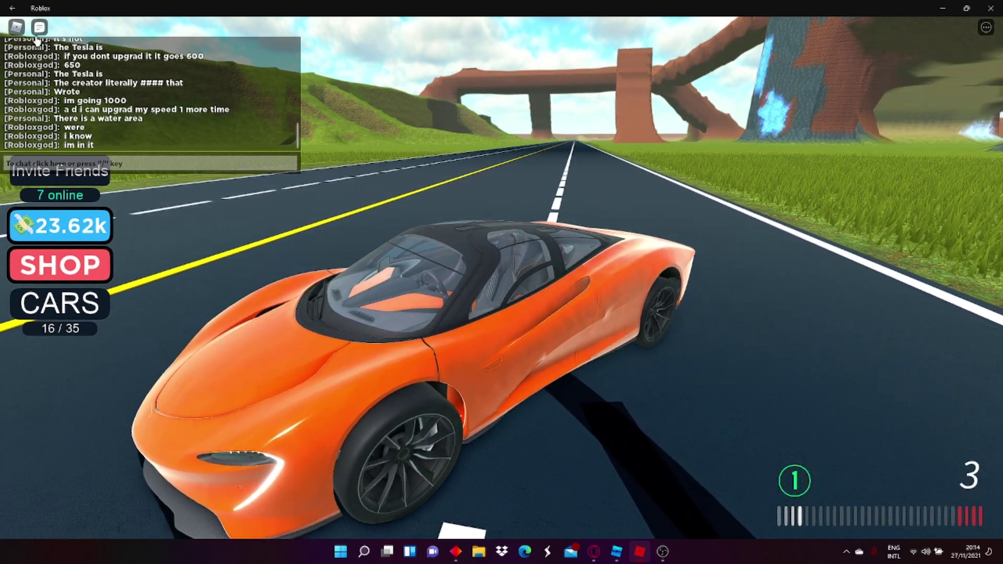
pyautogui.click(36, 27)
# Step: Accelerate the McLaren past 800 into eighth gear, drifting across the lanes
pyautogui.press('w')
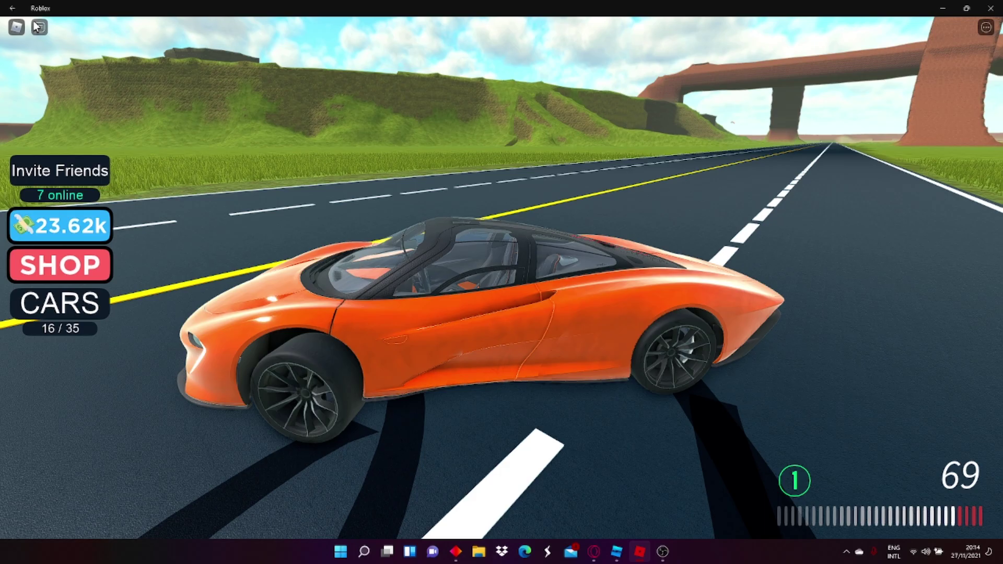
pyautogui.press('a')
pyautogui.press('d')
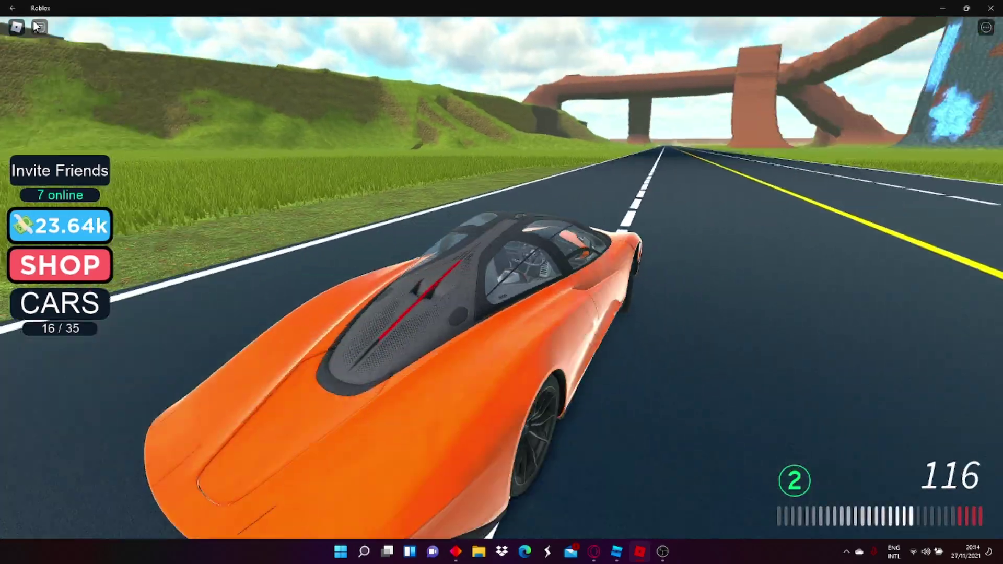
pyautogui.press('d')
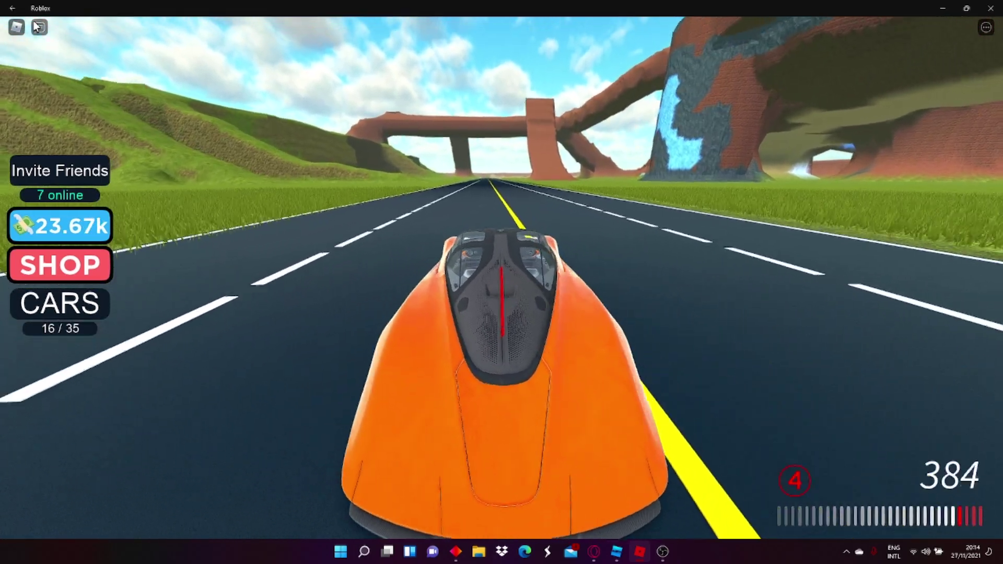
pyautogui.press('a')
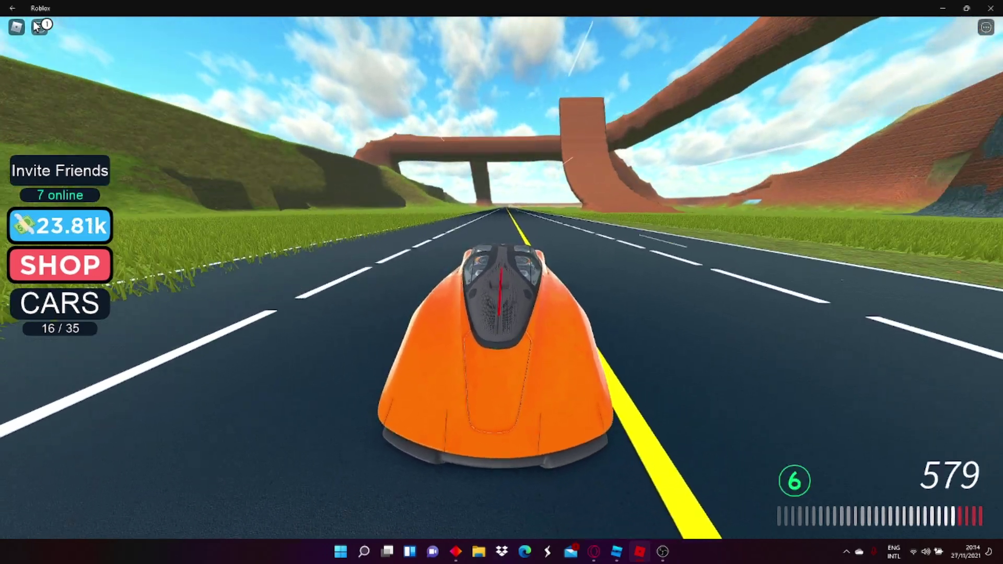
pyautogui.press('w')
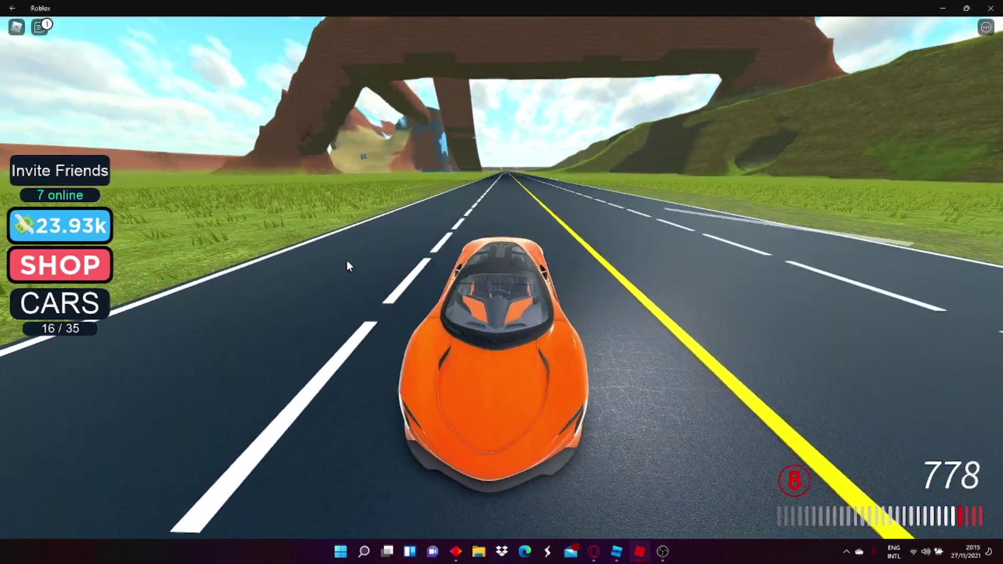
pyautogui.press('a')
pyautogui.press('d')
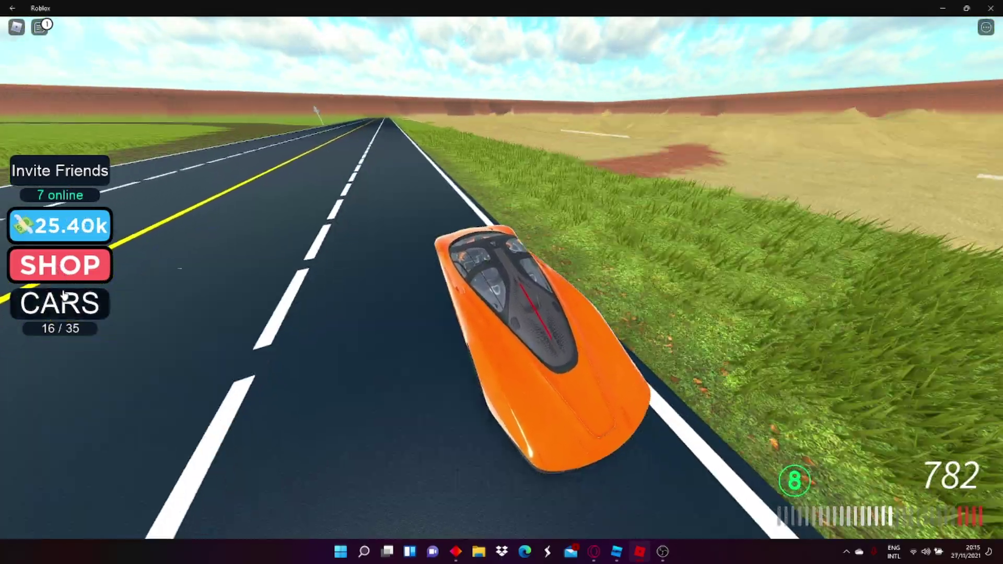
# Step: Bring up the car collection and preview the locked Sparrow dune buggy's details
pyautogui.click(63, 304)
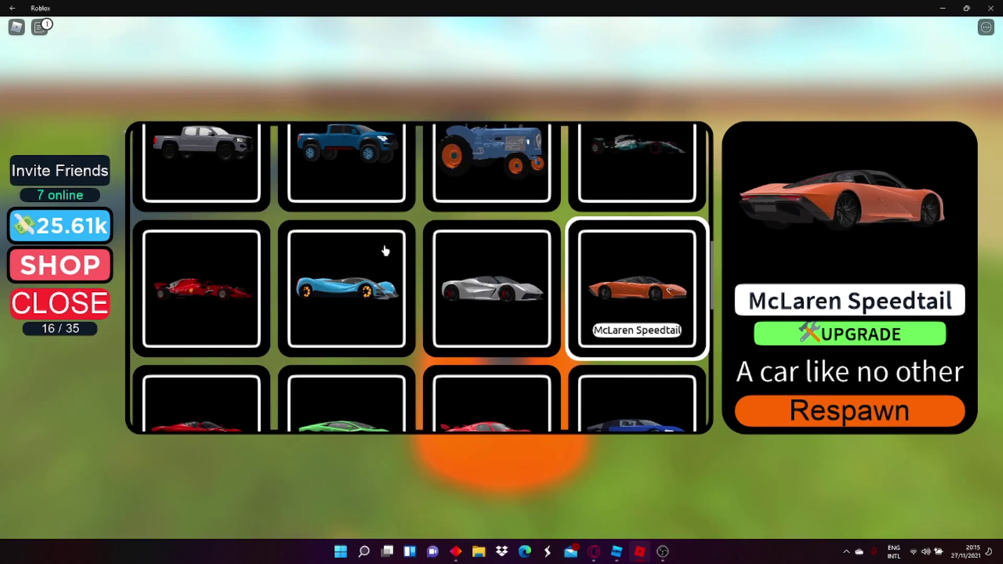
pyautogui.scroll(1, 665, 227)
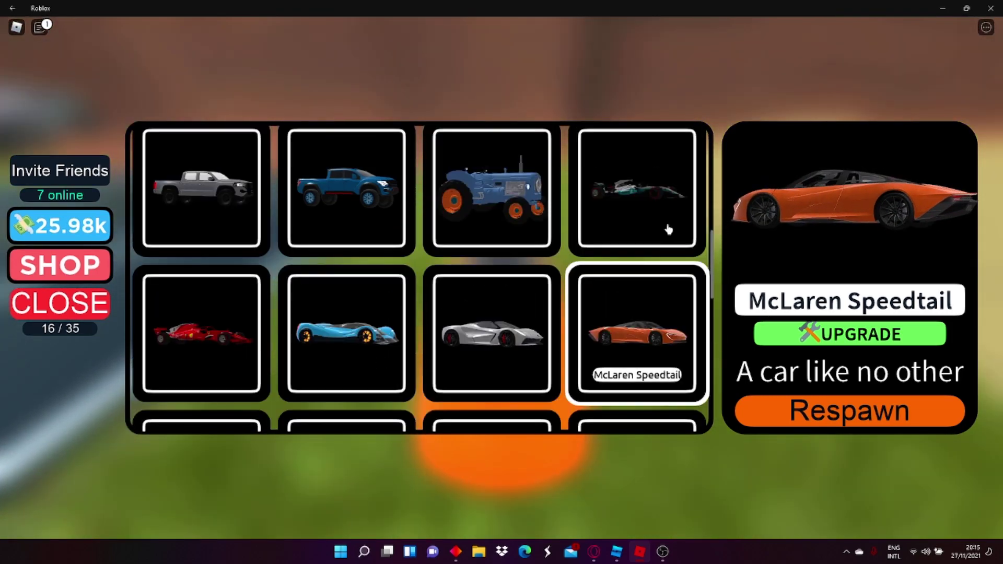
pyautogui.scroll(3, 665, 226)
pyautogui.scroll(2, 623, 255)
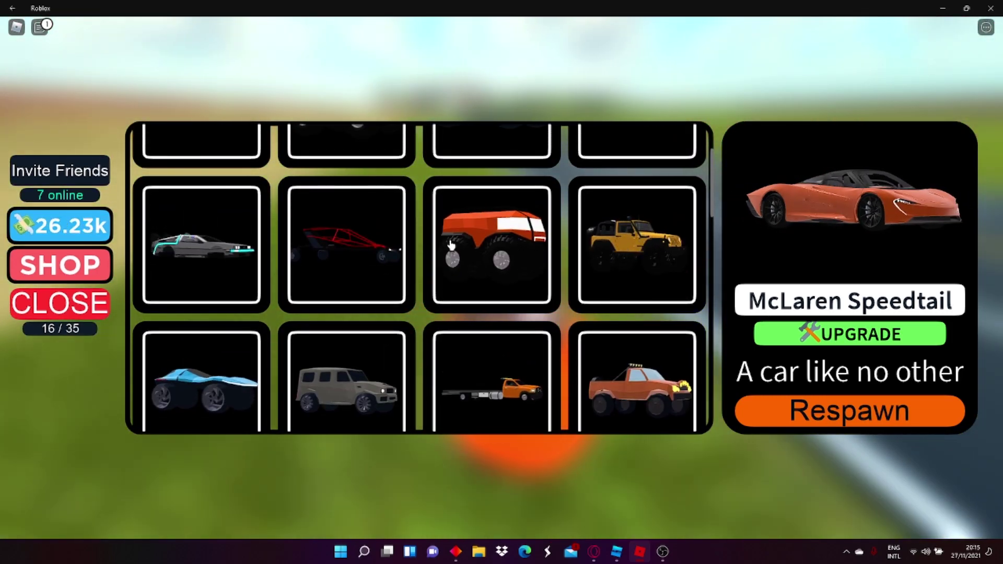
pyautogui.click(393, 246)
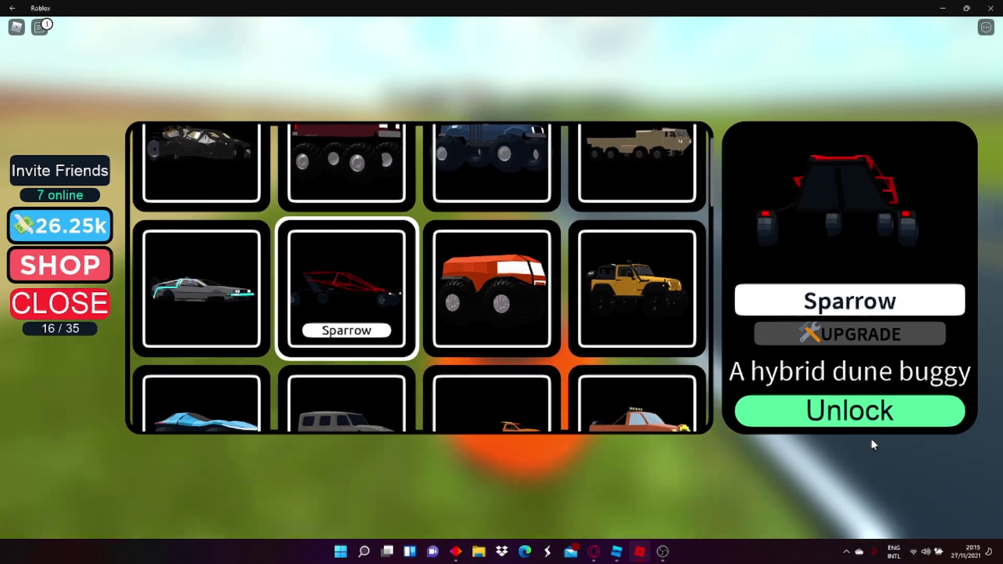
# Step: Unlock the Sparrow buggy, drive it left across the grass, then back onto the road
pyautogui.click(873, 419)
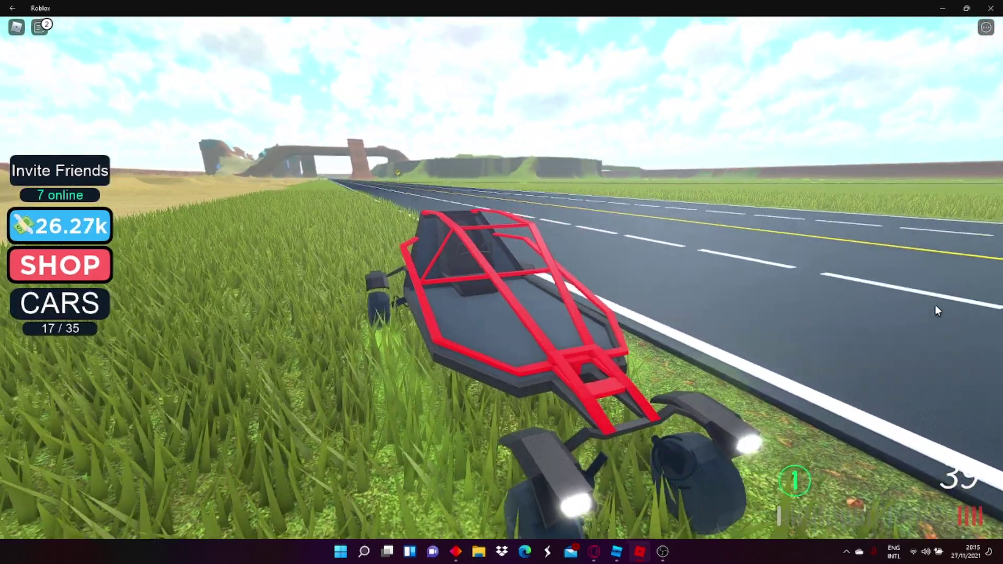
pyautogui.press('a')
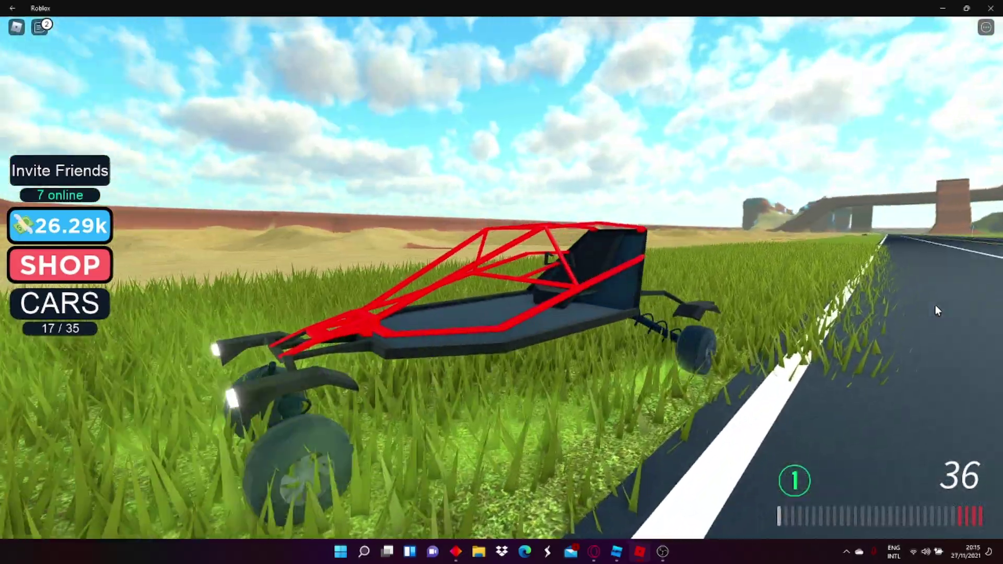
pyautogui.press('a')
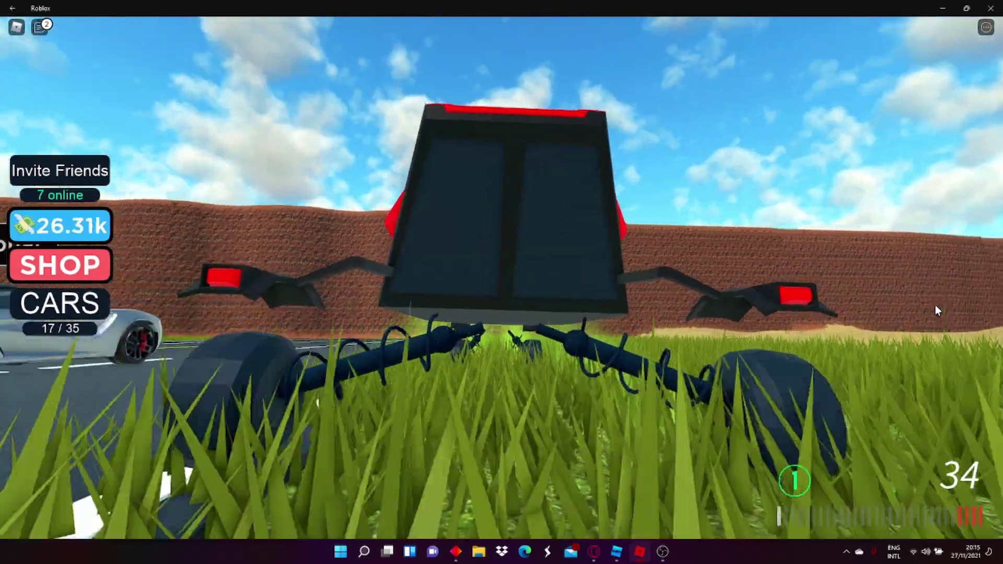
pyautogui.press('w')
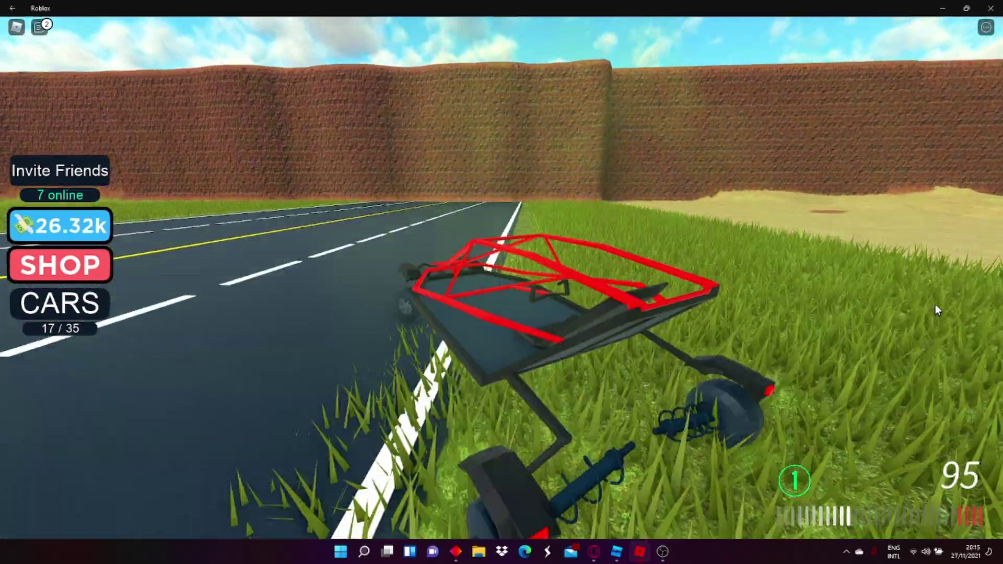
pyautogui.press('d')
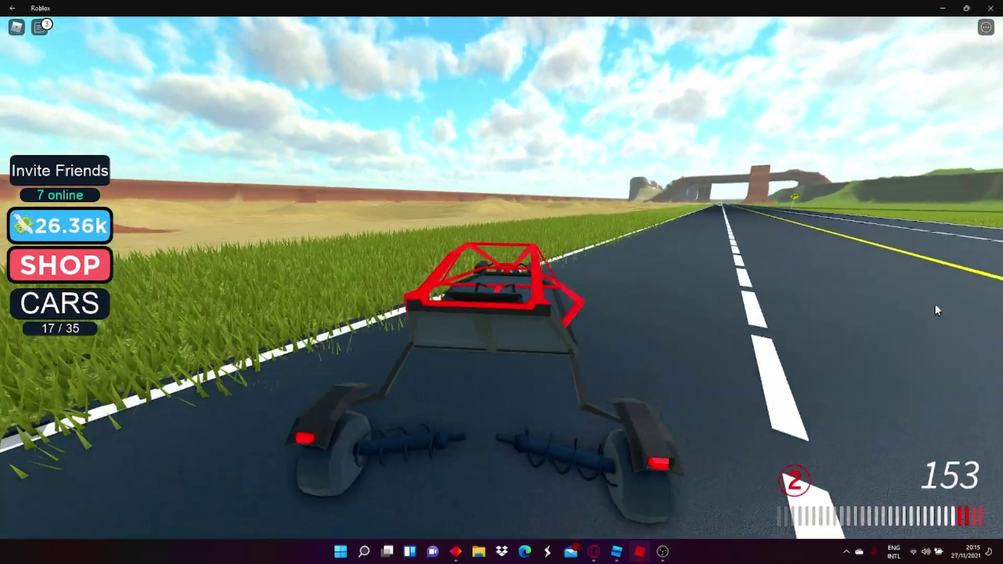
pyautogui.press('d')
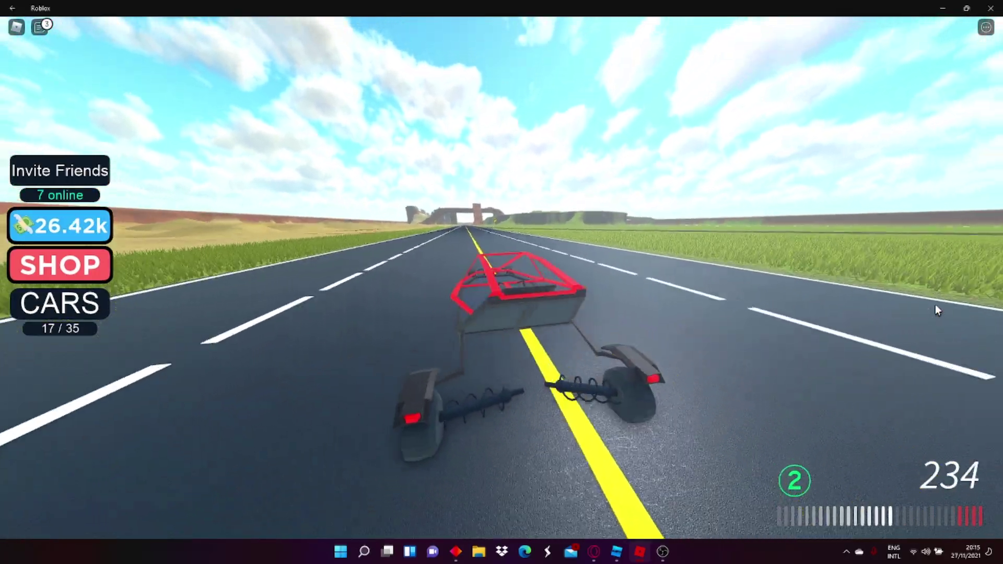
pyautogui.press('d')
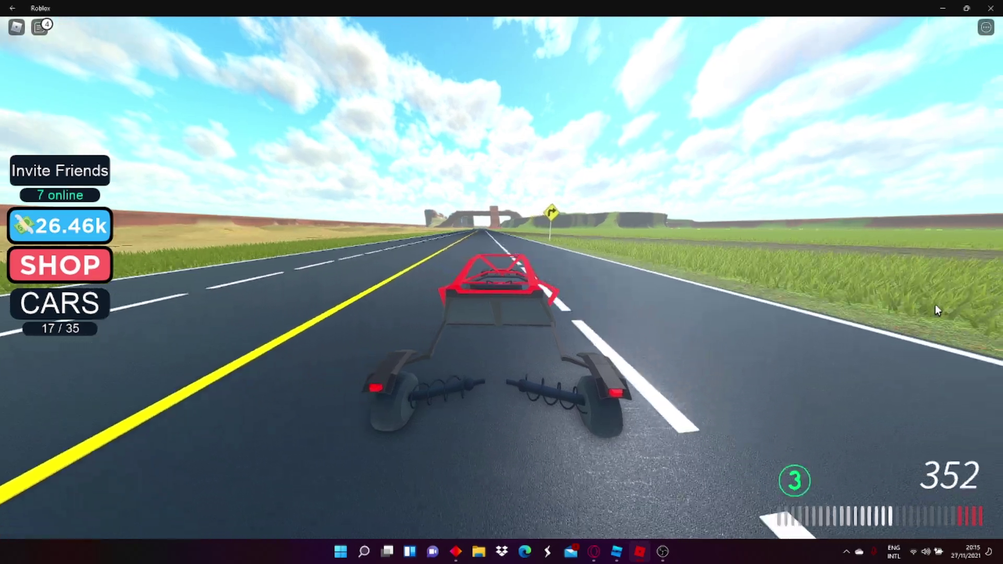
# Step: Weave the buggy between lane and grass, ending in the field beside the rock arch
pyautogui.press('a')
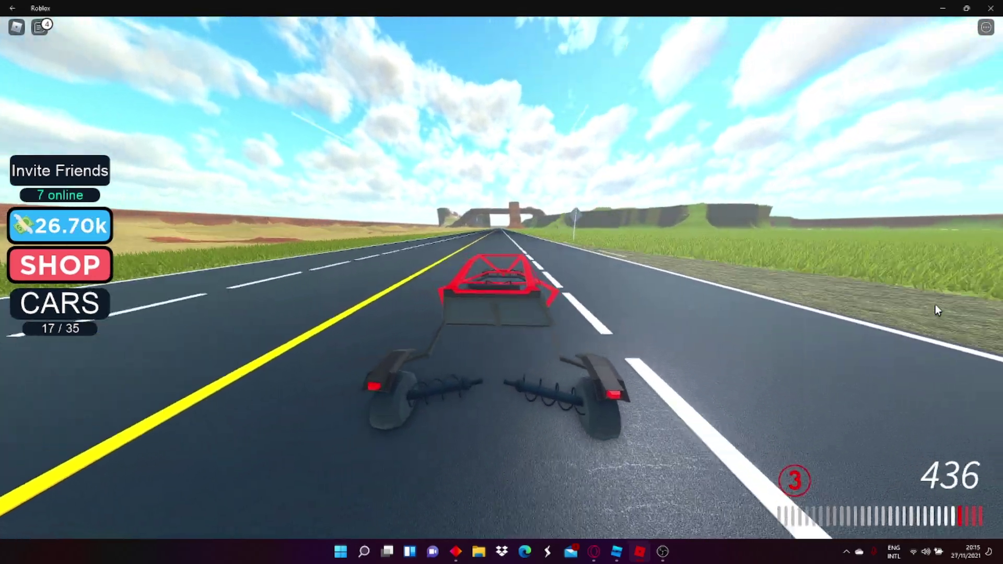
pyautogui.press('d')
pyautogui.press('a')
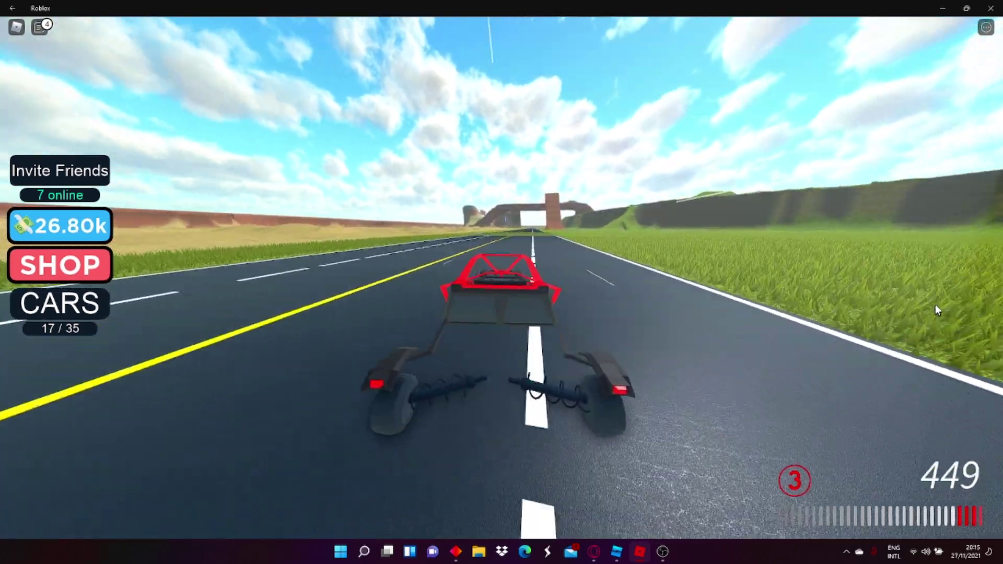
pyautogui.press('a')
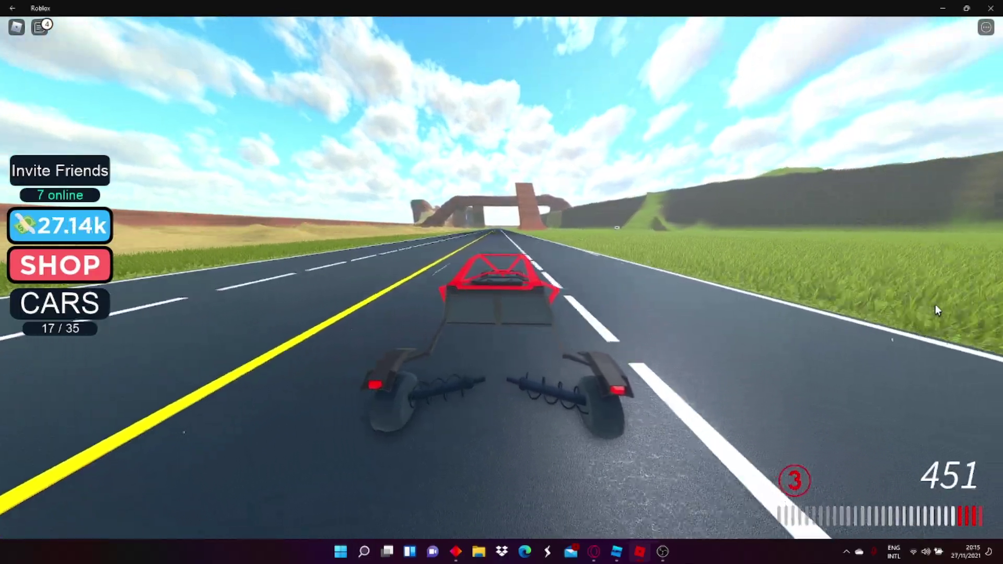
pyautogui.press('d')
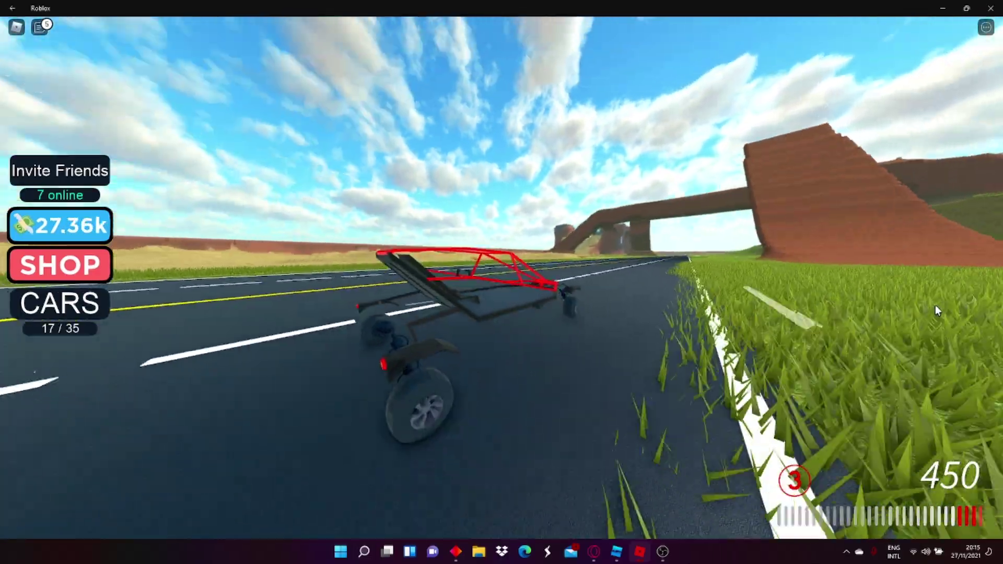
pyautogui.press('d')
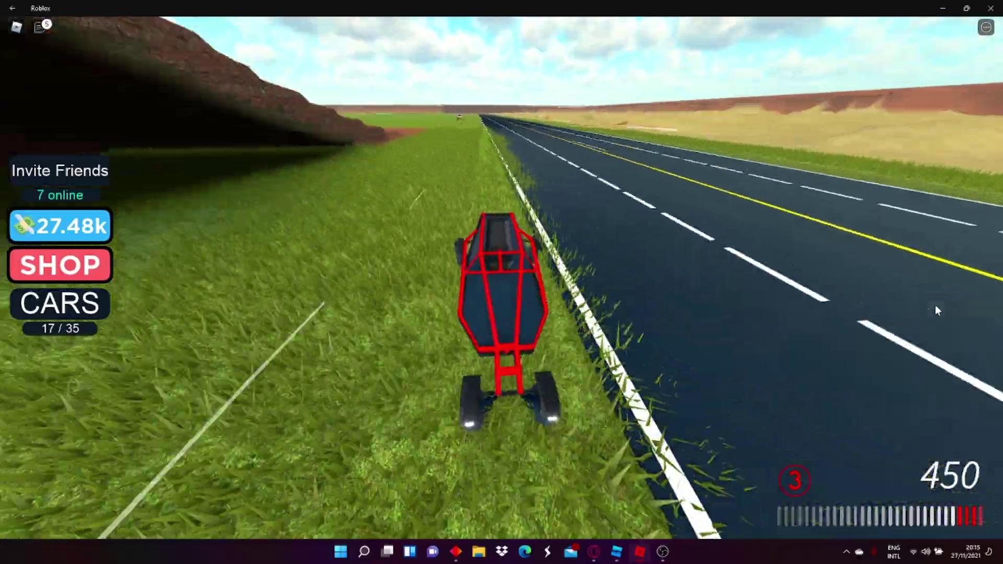
pyautogui.press('d')
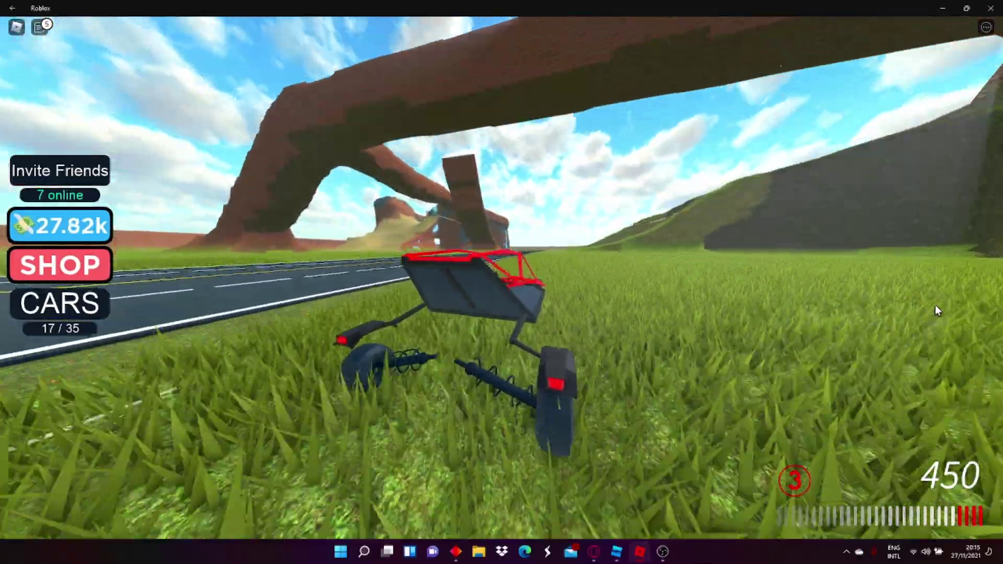
pyautogui.press('a')
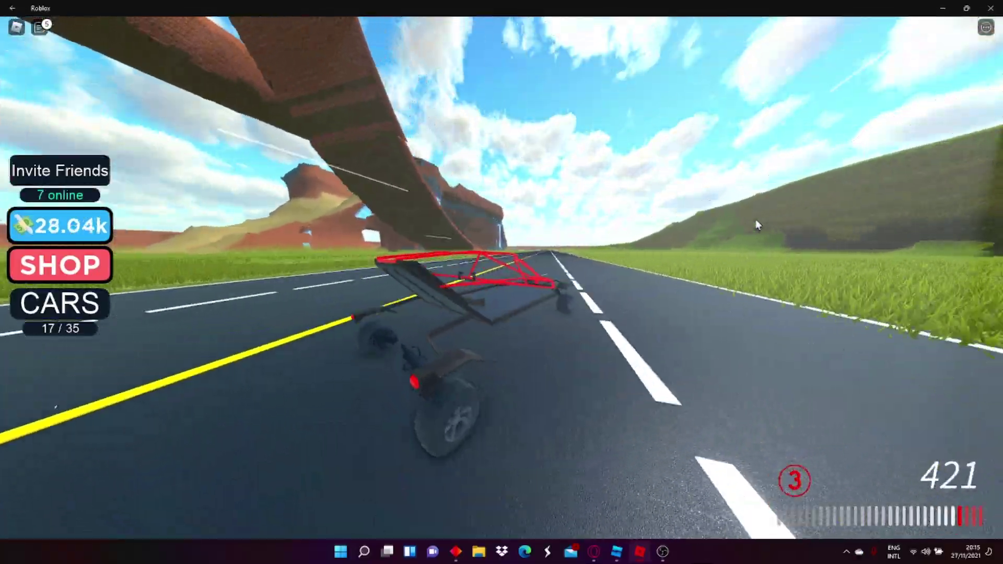
pyautogui.press('d')
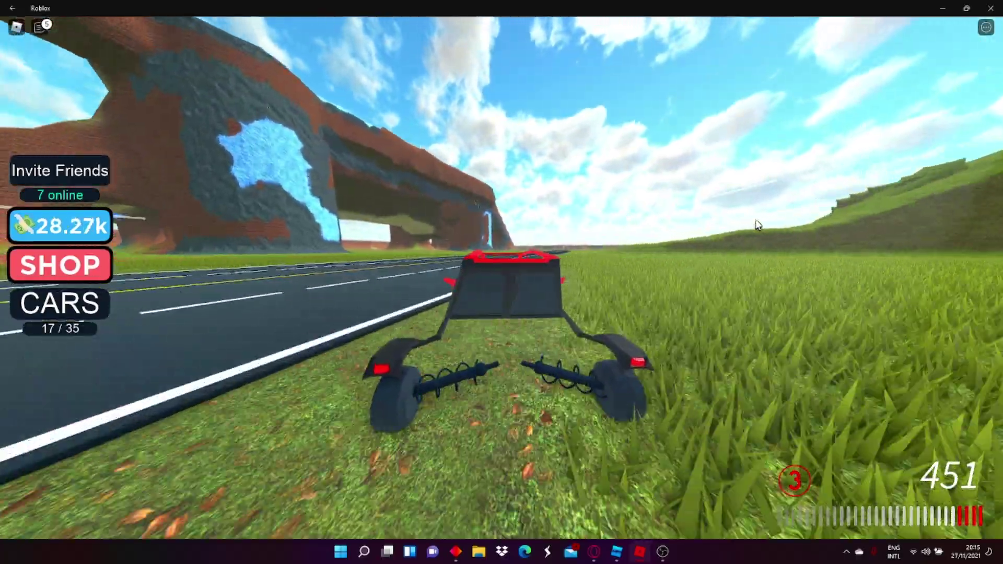
pyautogui.press('a')
pyautogui.press('d')
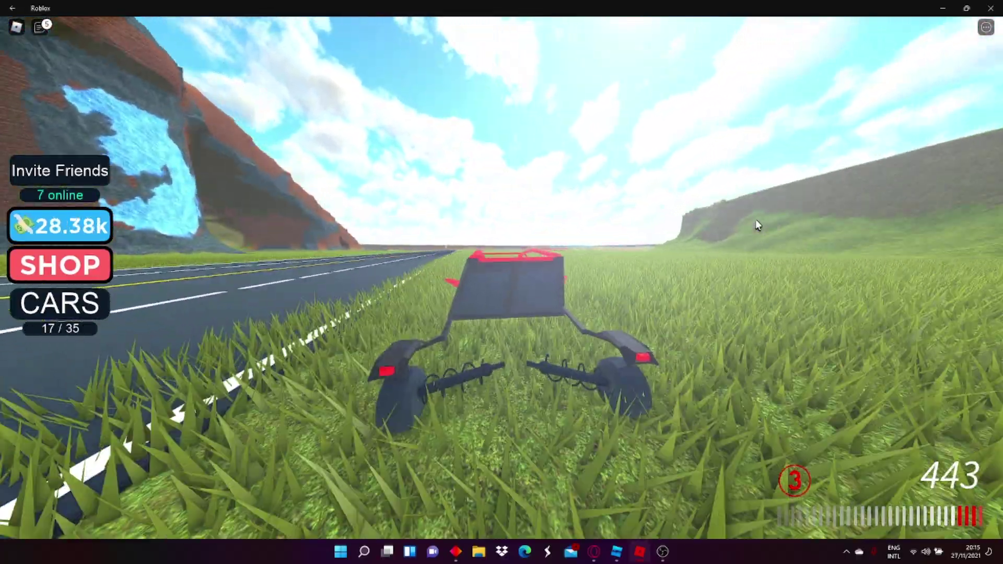
pyautogui.press('d')
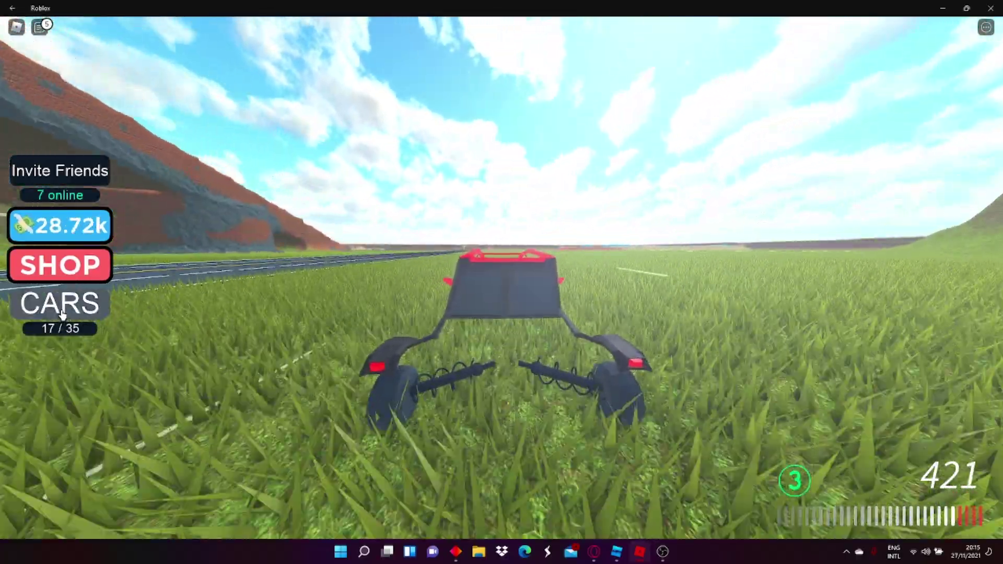
# Step: Unlock and spawn Big B, then spin it around on the grass field
pyautogui.click(63, 314)
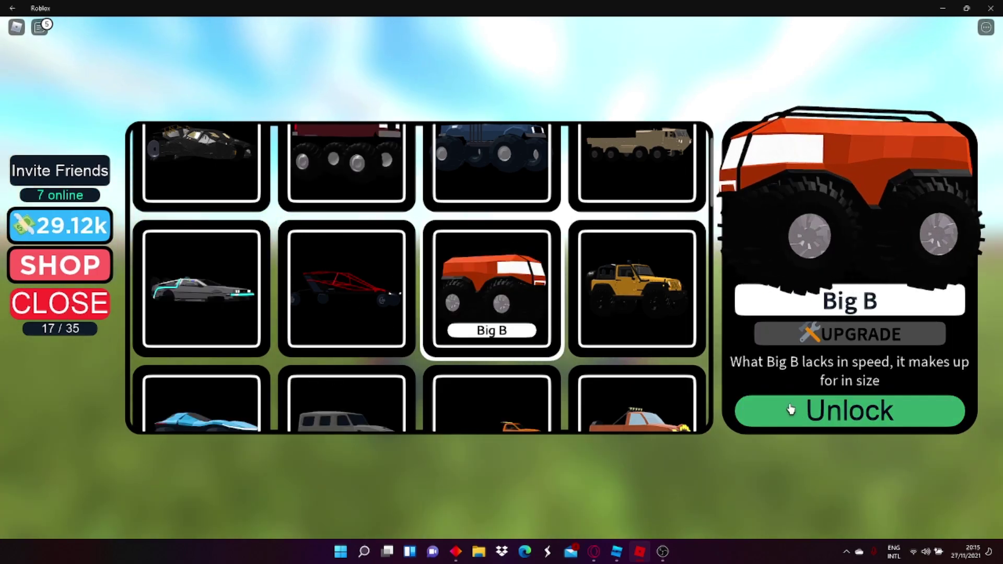
pyautogui.click(791, 407)
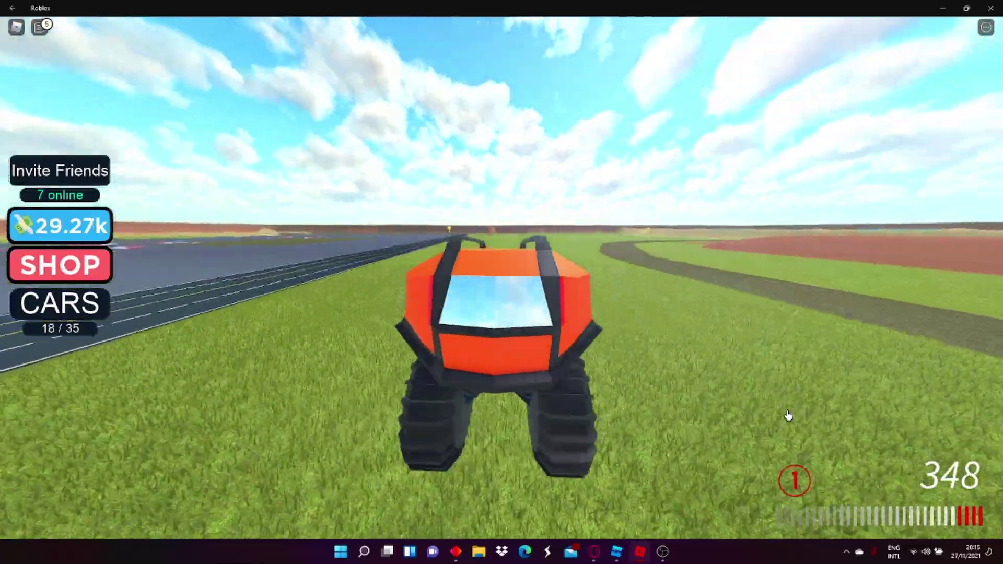
pyautogui.press('a')
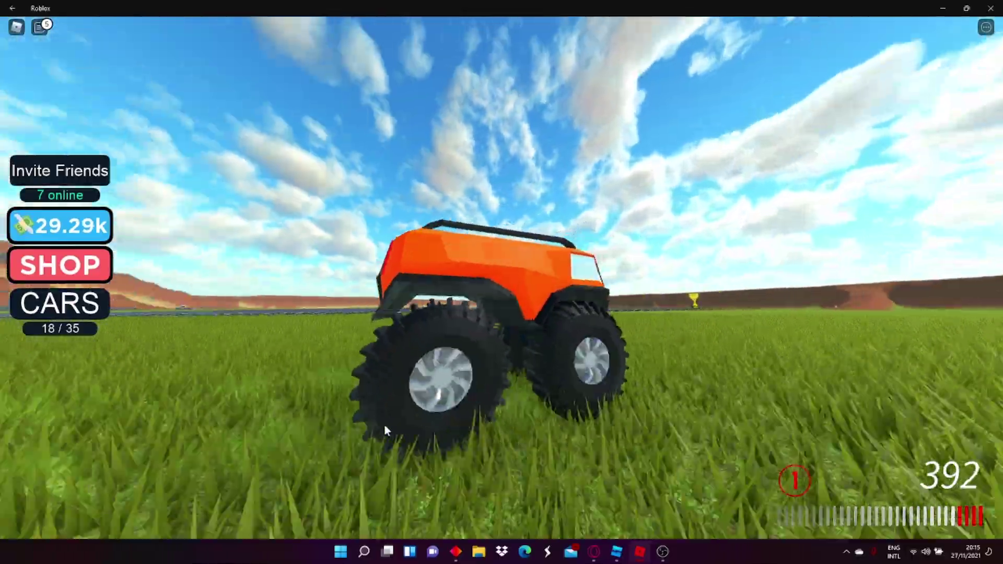
pyautogui.press('a')
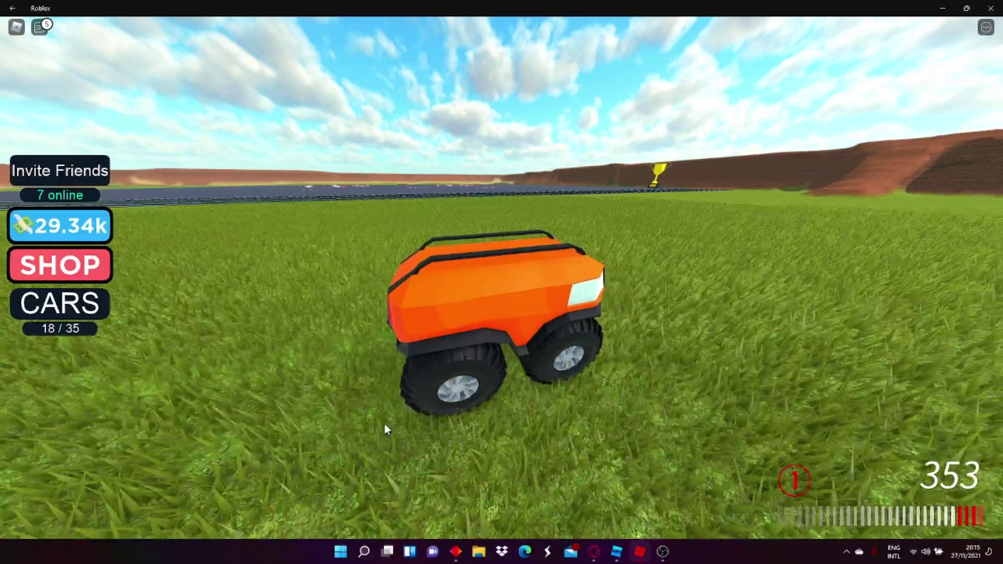
pyautogui.press('a')
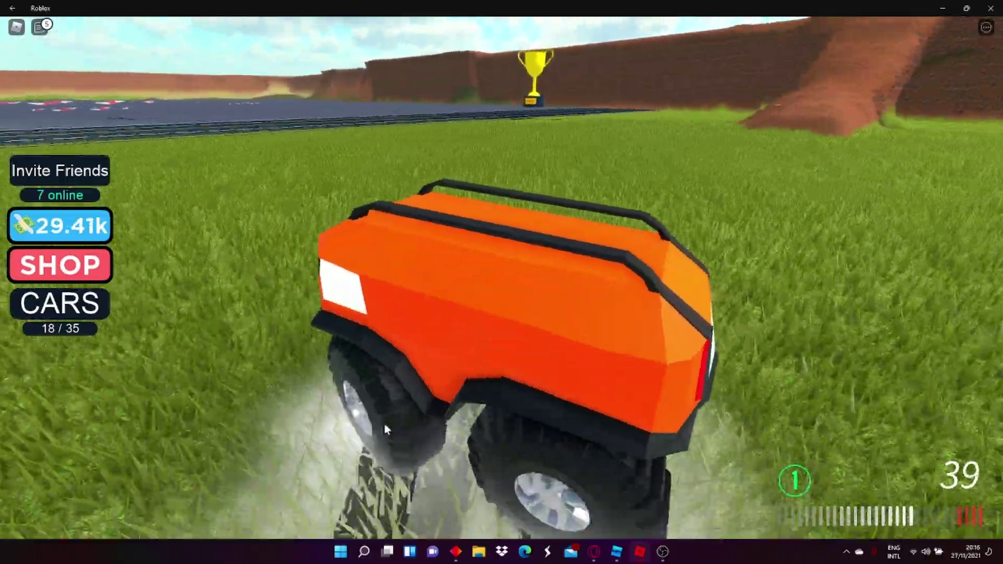
pyautogui.press('w')
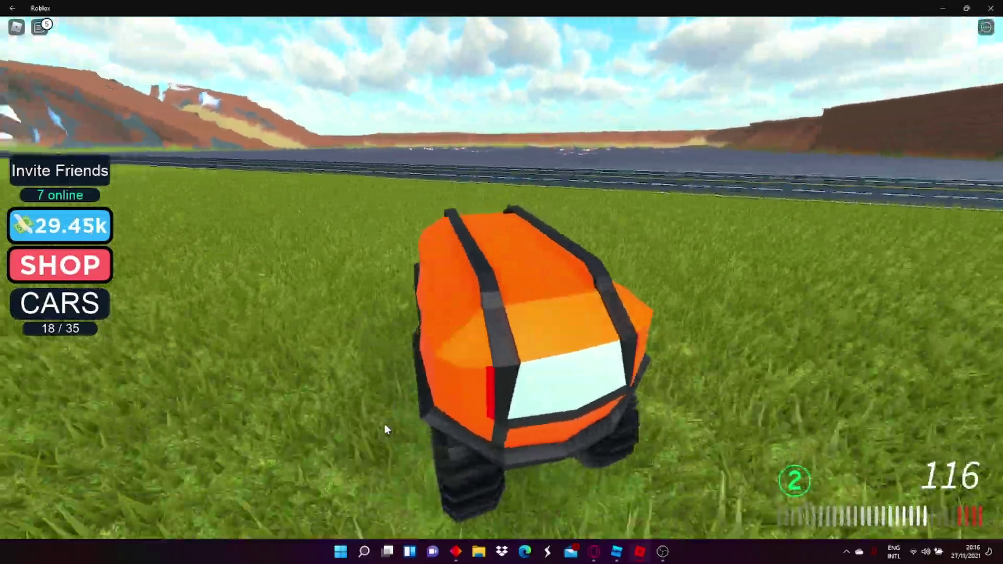
# Step: Drive Big B onto the road and build speed in the left lane
pyautogui.press('d')
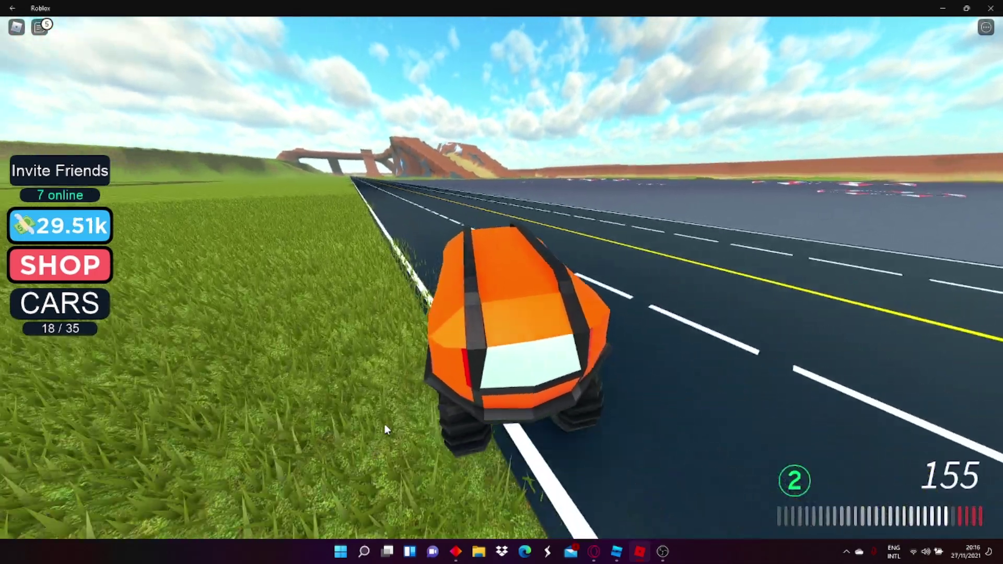
pyautogui.press('a')
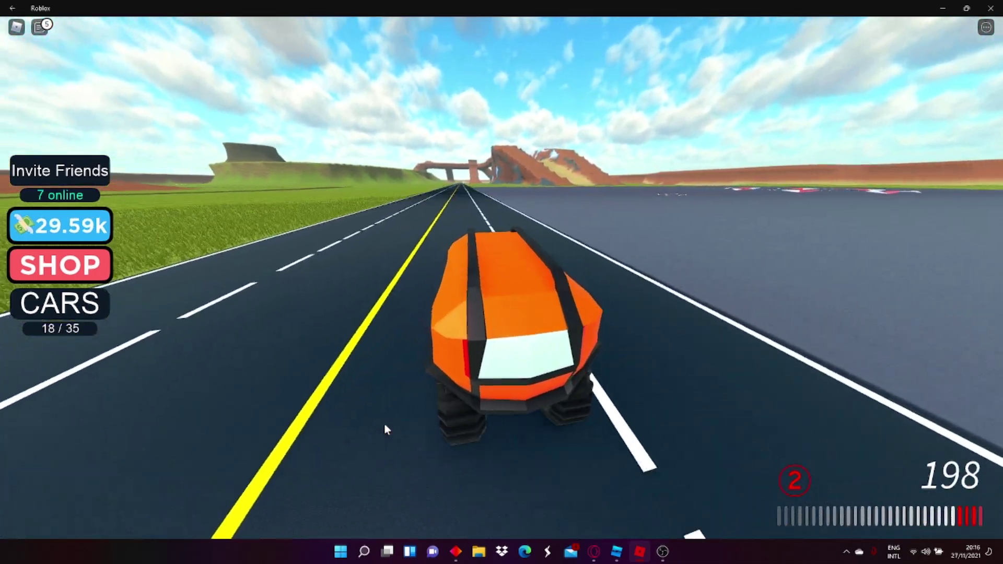
pyautogui.press('Tab')
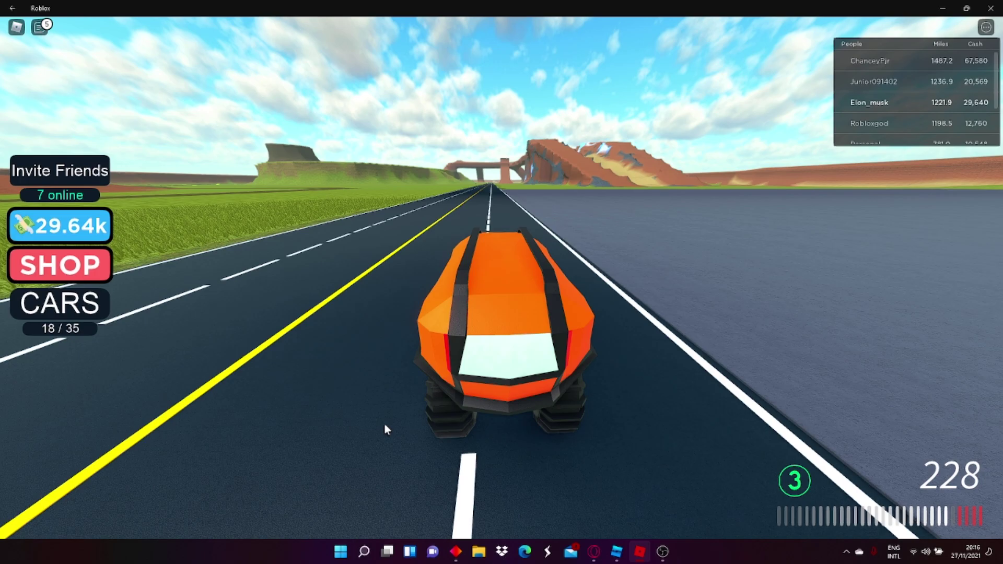
pyautogui.press('Tab')
pyautogui.press('w')
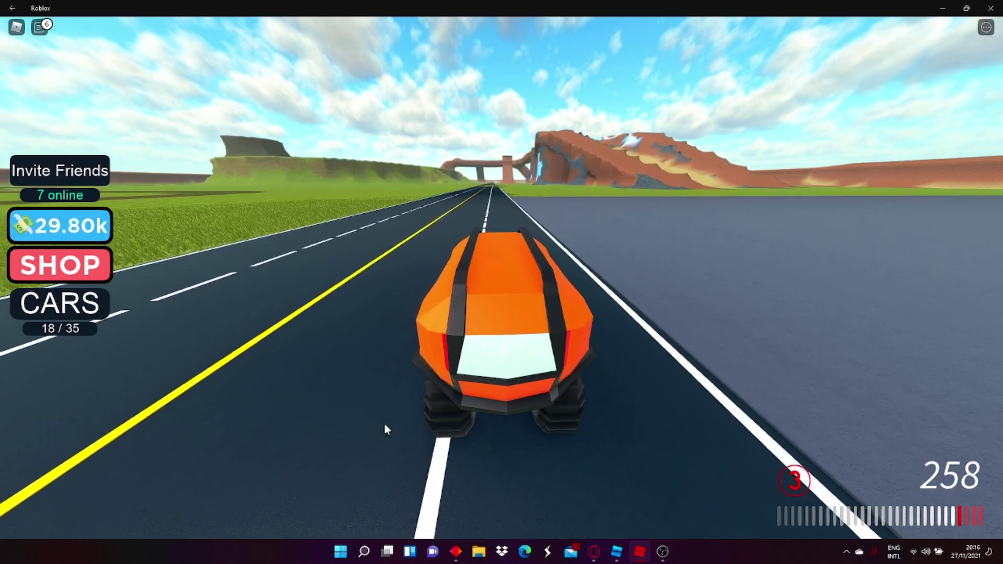
pyautogui.press('d')
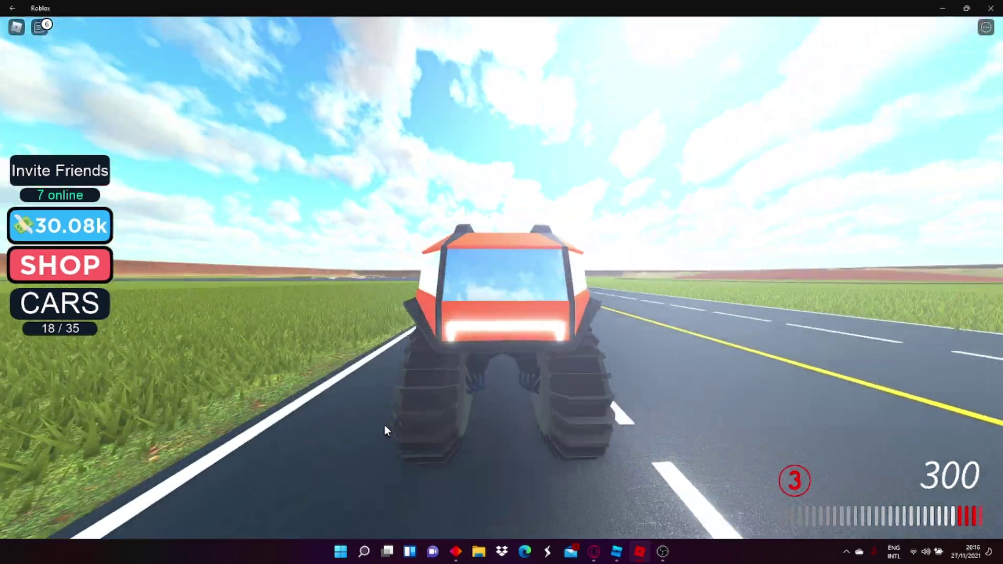
# Step: Swing Big B across the road near the bridge and drive along its edge
pyautogui.press('a')
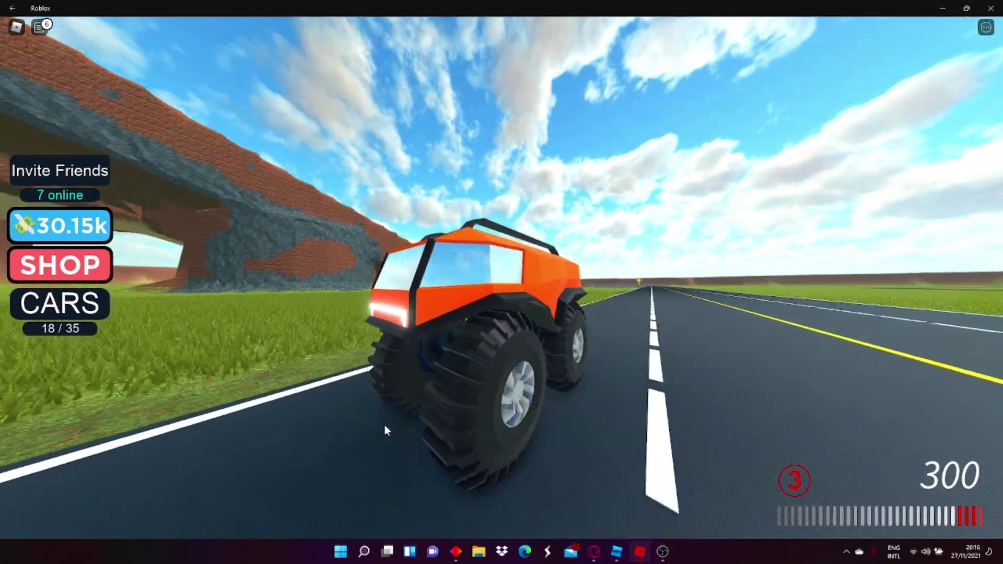
pyautogui.press('d')
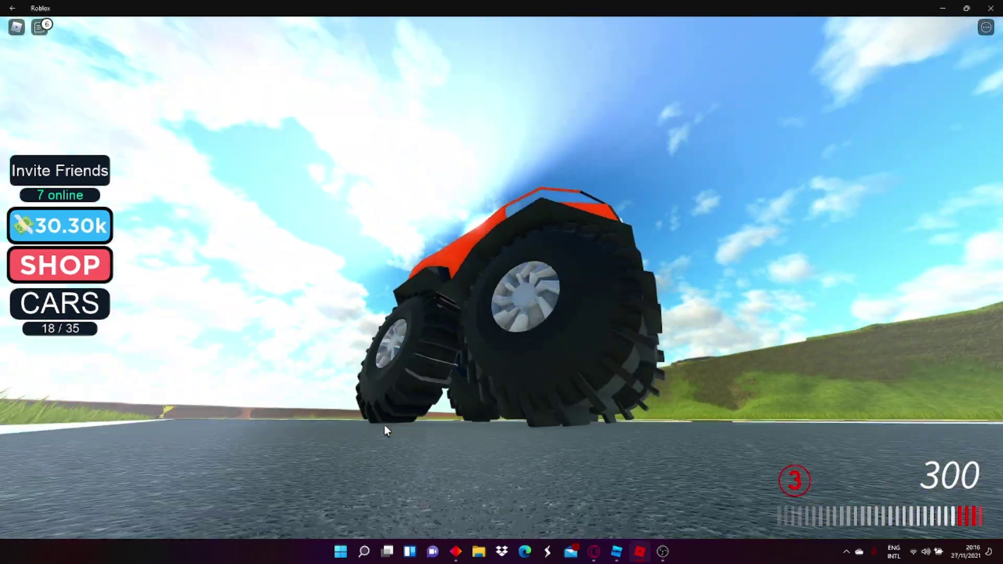
pyautogui.press('d')
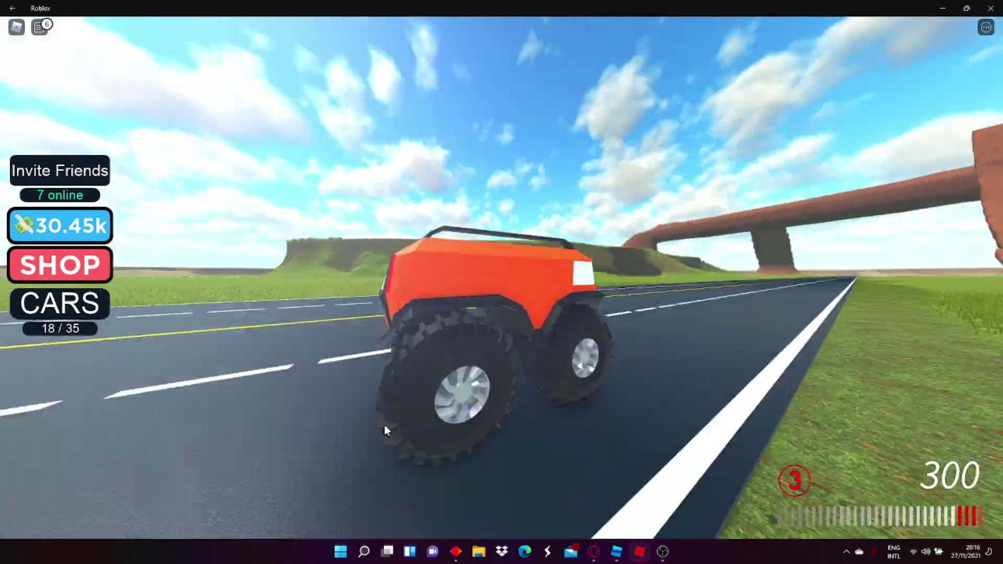
pyautogui.press('d')
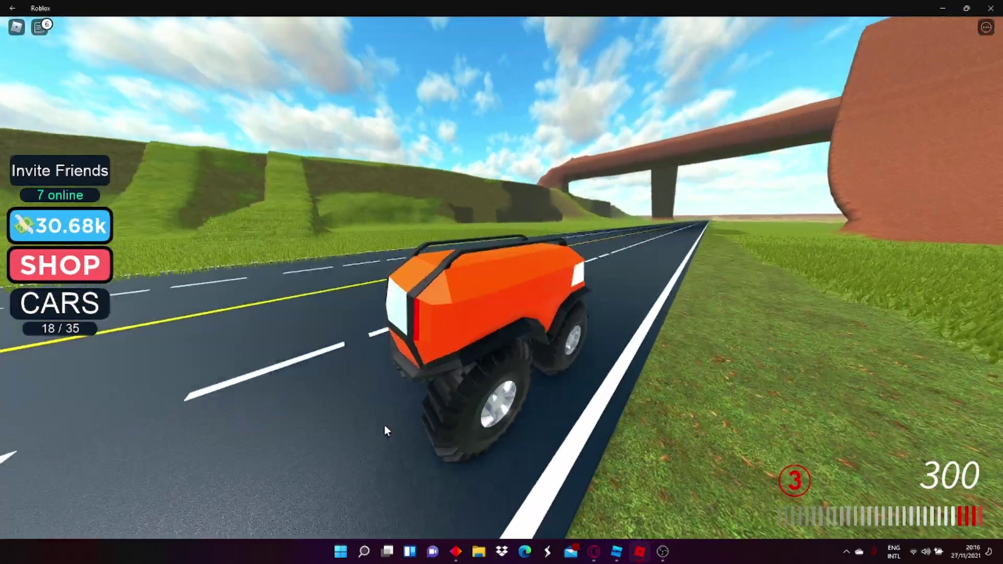
pyautogui.press('d')
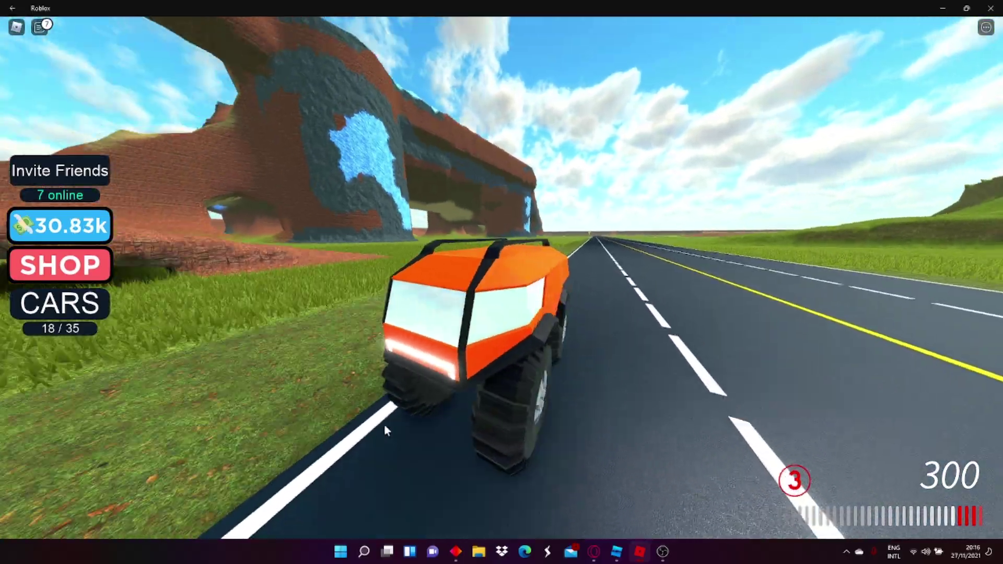
pyautogui.press('d')
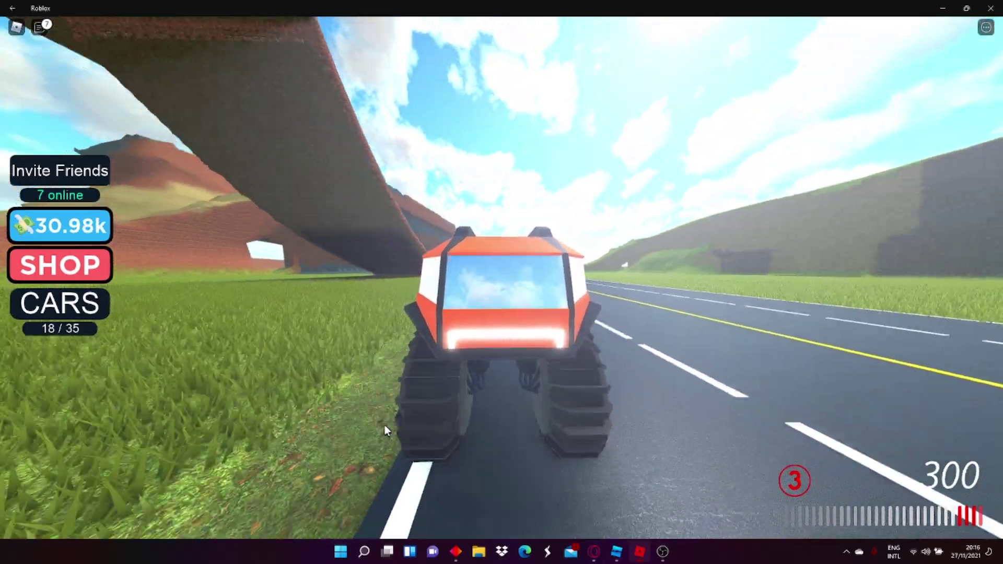
pyautogui.press('d')
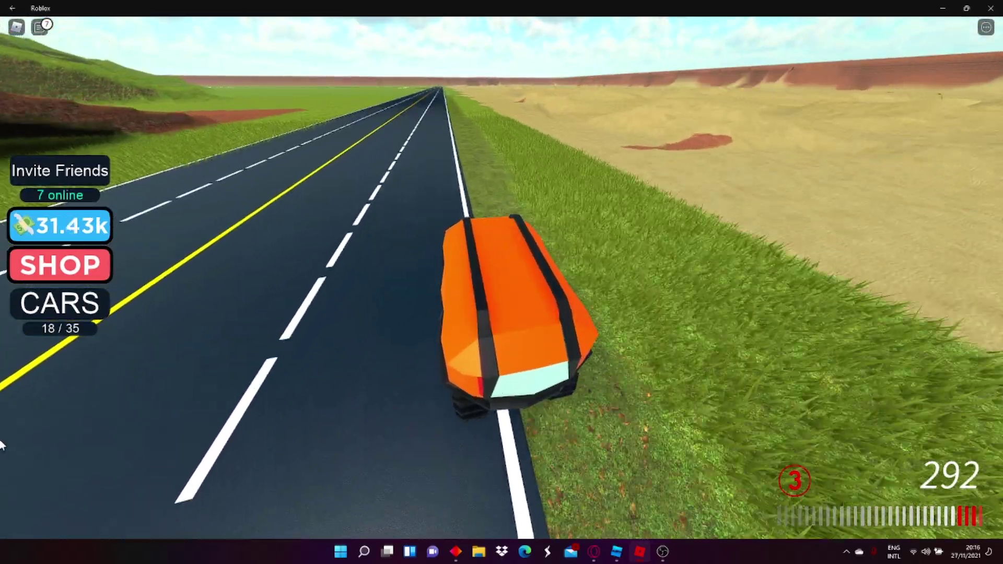
# Step: Spawn the blue Speed Boat and drive it along the highway and grass, braking near the wall
pyautogui.click(60, 303)
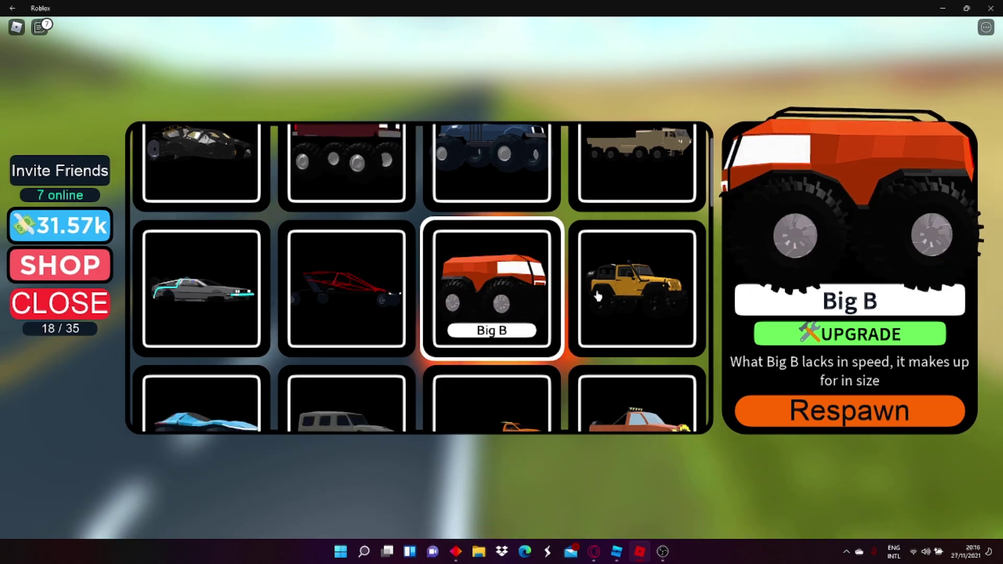
pyautogui.scroll(-5, 488, 382)
pyautogui.scroll(-2, 488, 381)
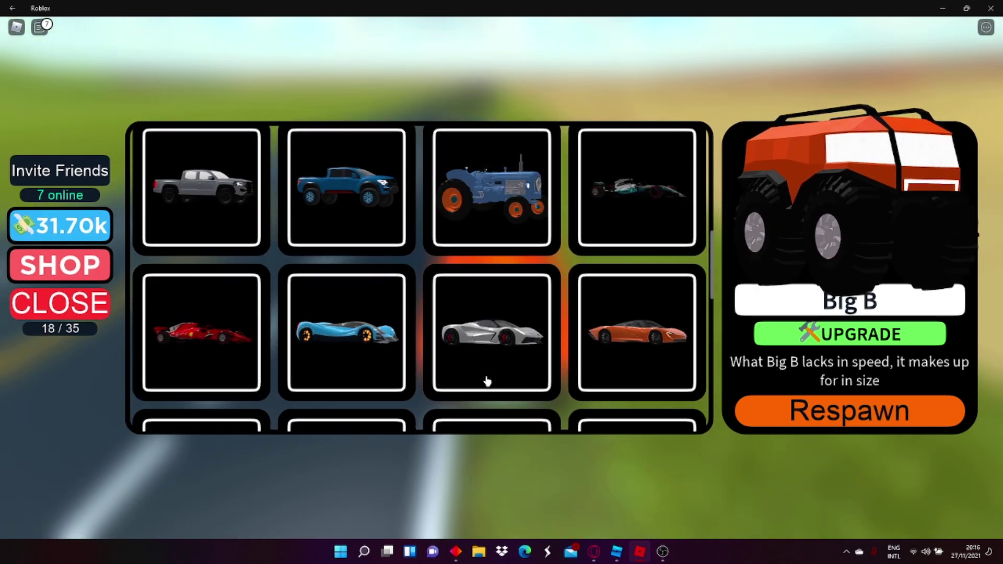
pyautogui.scroll(-5, 488, 382)
pyautogui.scroll(-5, 487, 378)
pyautogui.scroll(-1, 485, 376)
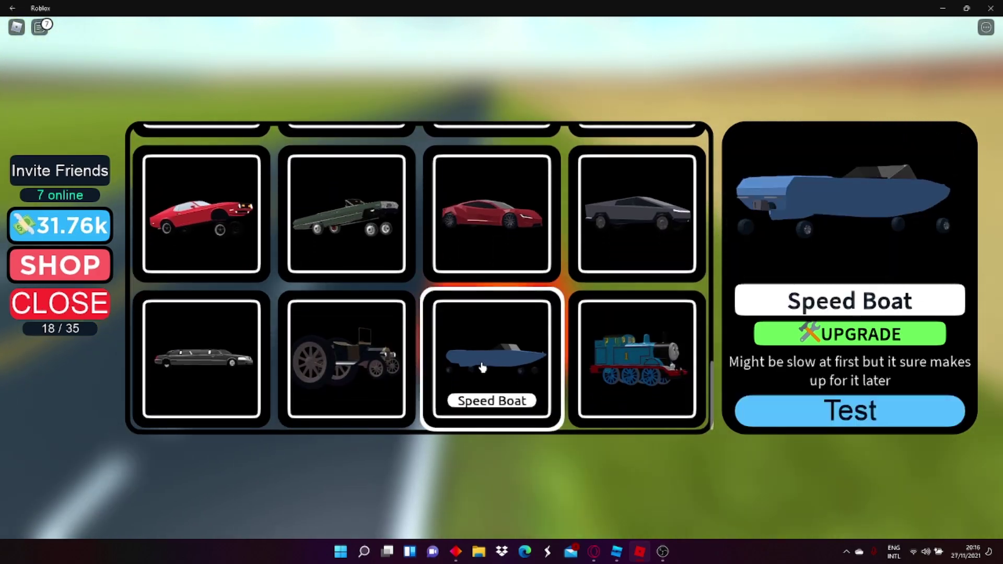
pyautogui.click(790, 419)
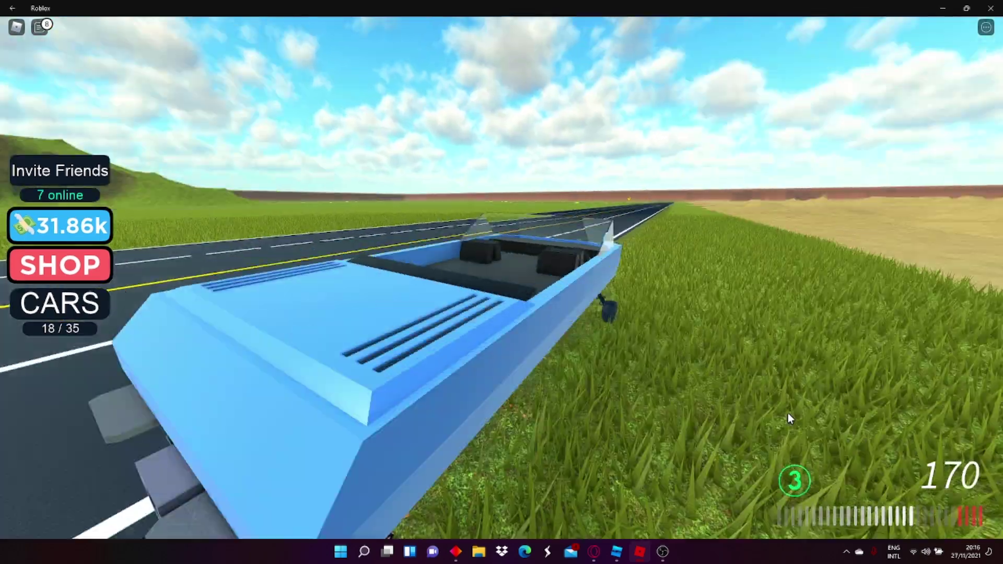
pyautogui.press('d')
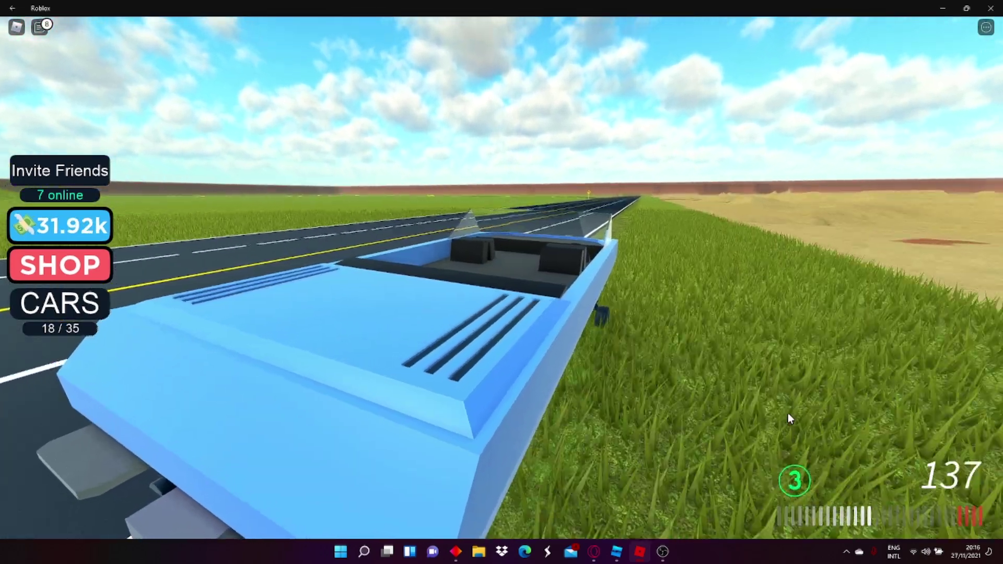
pyautogui.press('a')
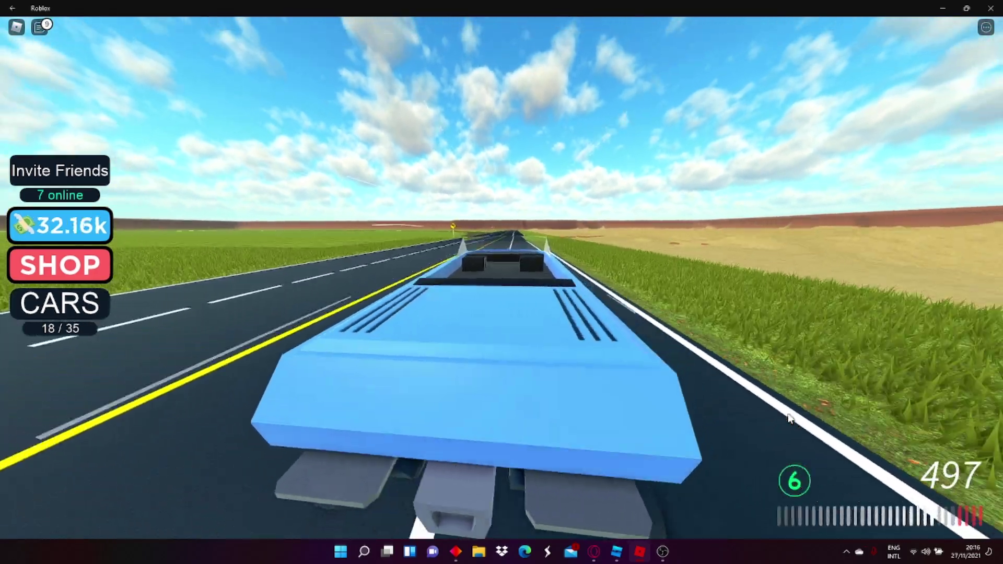
pyautogui.press('d')
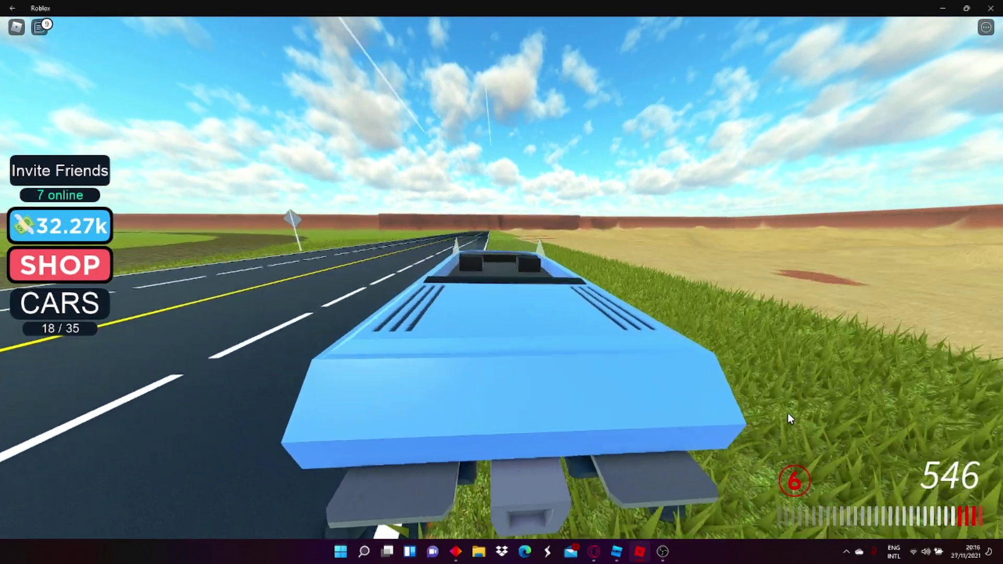
pyautogui.press('s')
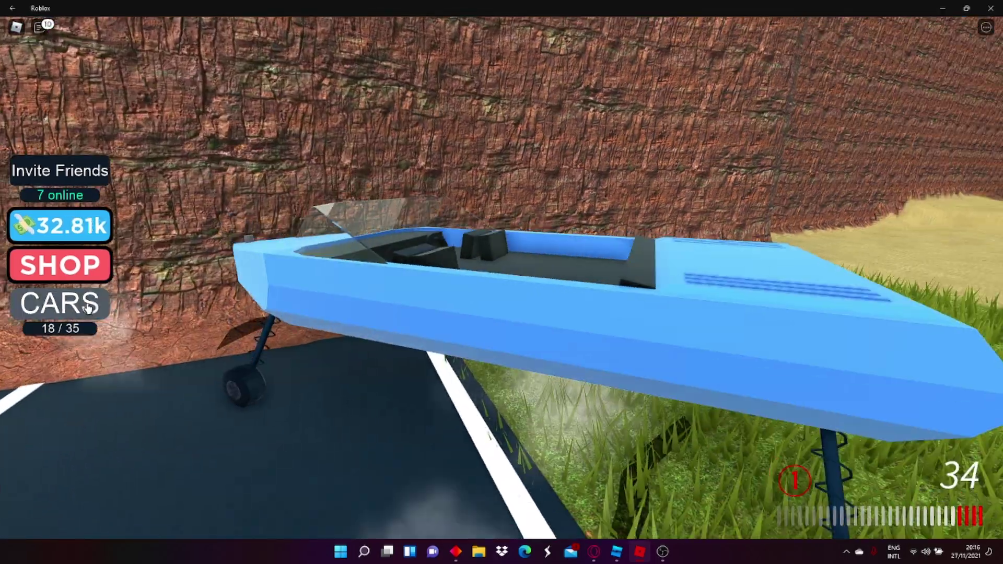
# Step: Buy and confirm five Speed upgrades for the Speed Boat in the garage
pyautogui.click(71, 303)
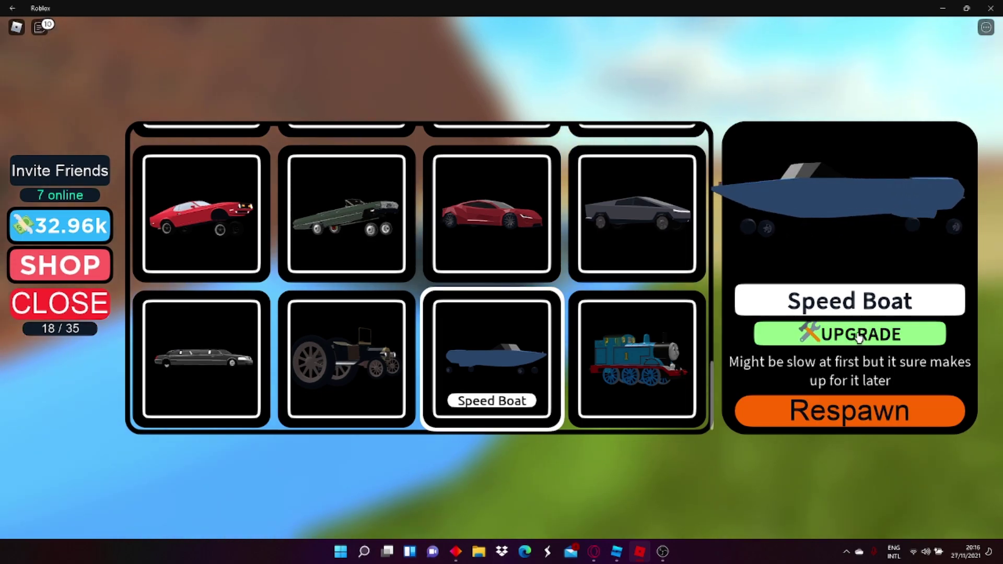
pyautogui.click(850, 334)
pyautogui.click(945, 179)
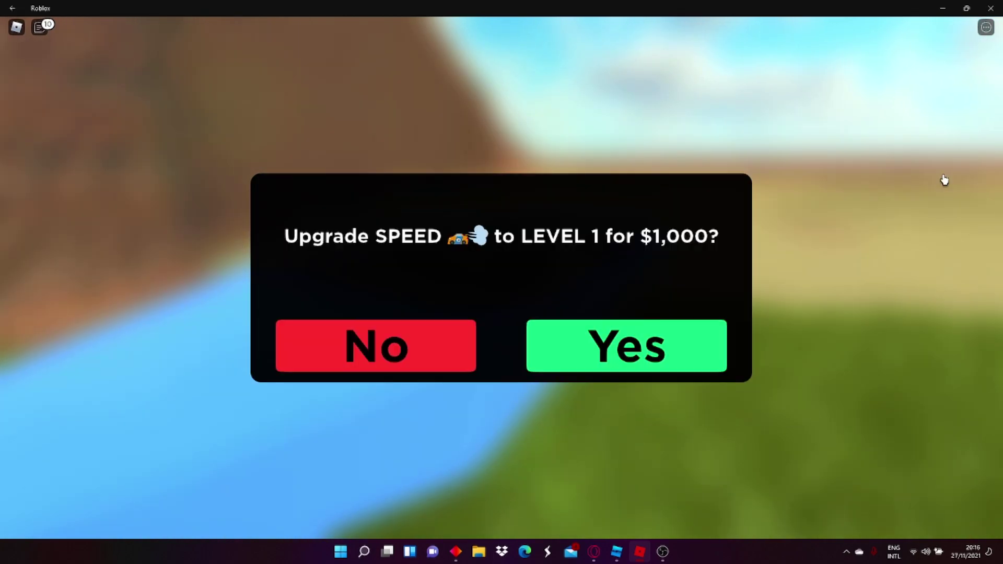
pyautogui.click(691, 372)
pyautogui.click(952, 173)
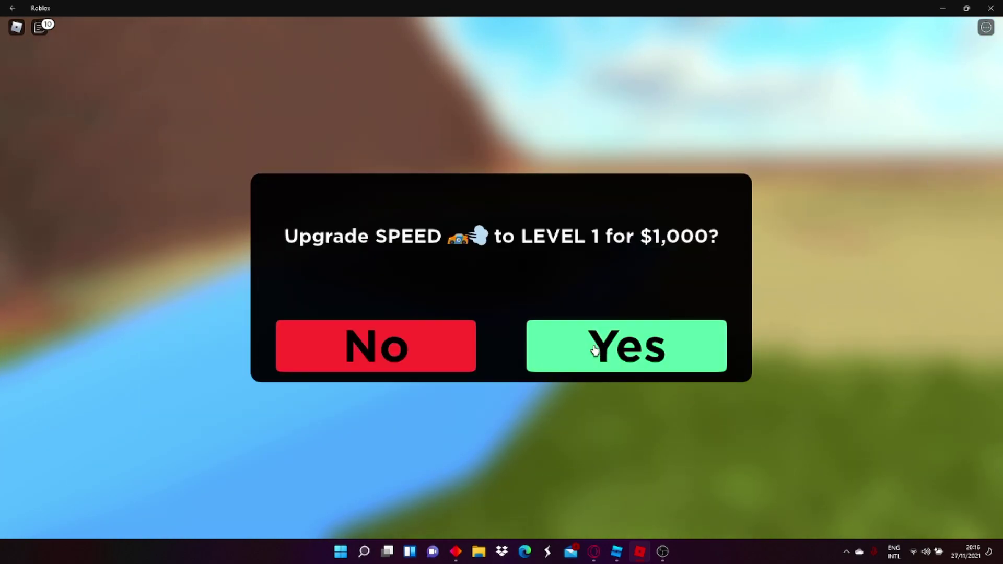
pyautogui.click(595, 352)
pyautogui.click(943, 172)
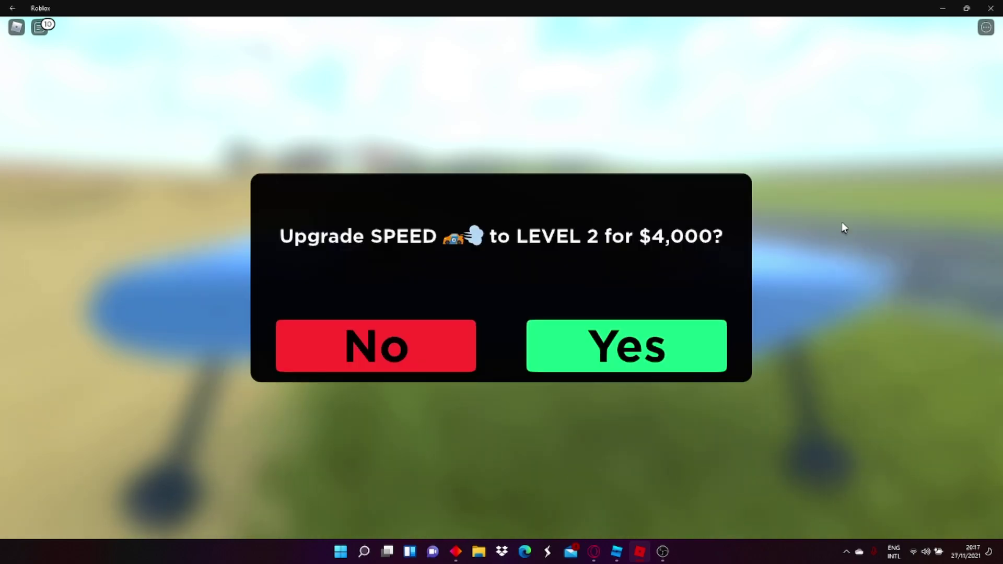
pyautogui.click(632, 357)
pyautogui.click(924, 172)
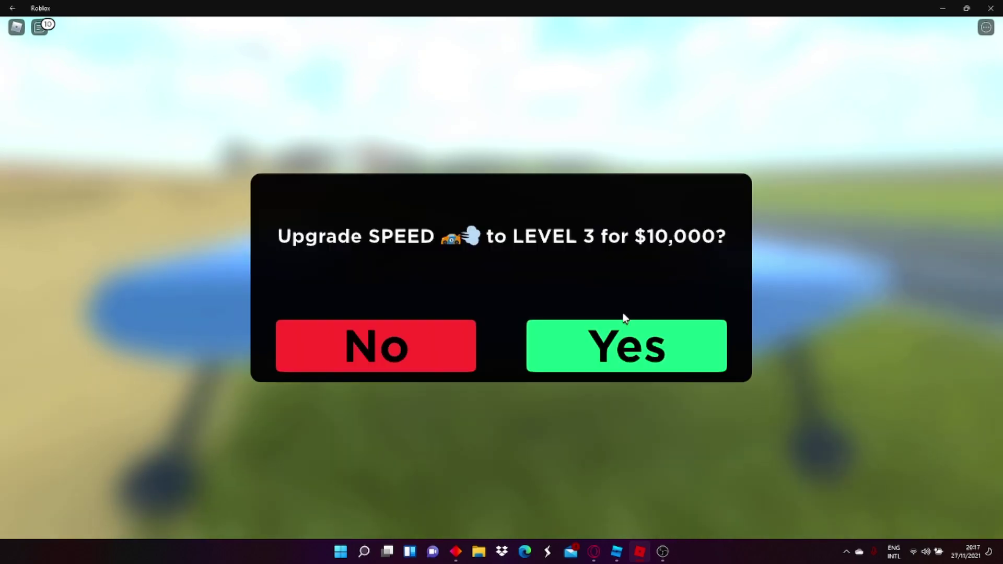
pyautogui.click(623, 331)
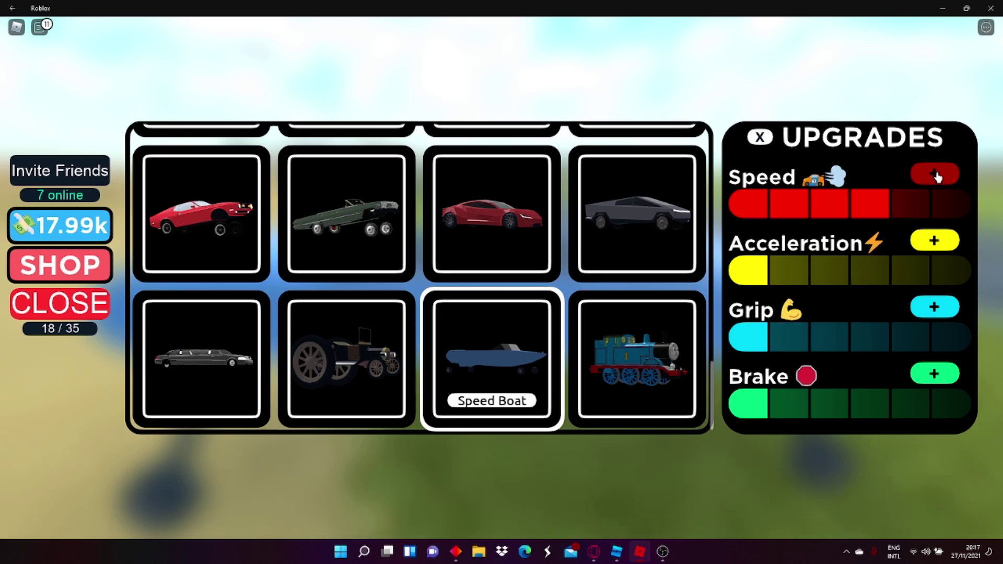
pyautogui.click(938, 178)
pyautogui.click(646, 334)
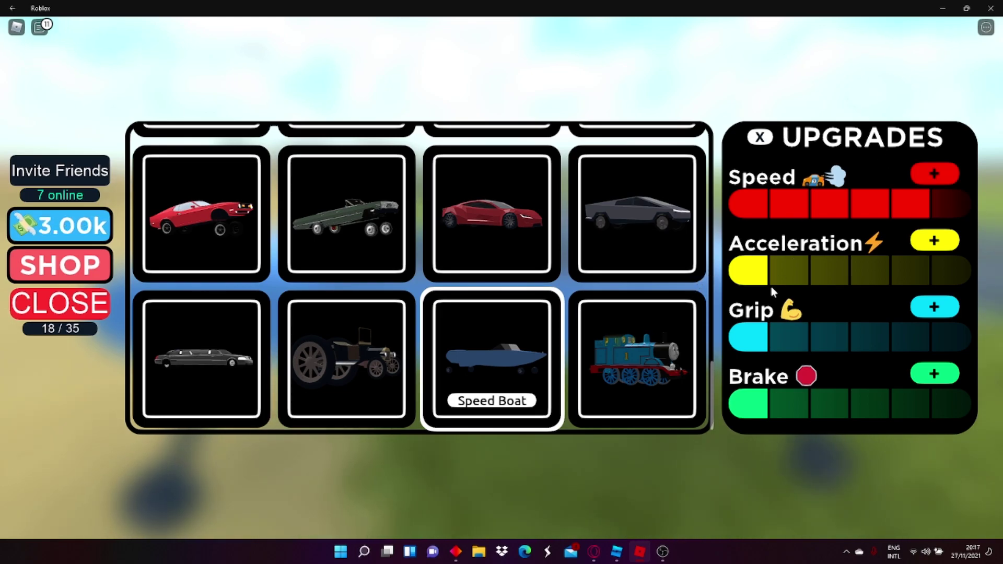
# Step: Leave the garage and accelerate the upgraded Speed Boat to top speed down the highway
pyautogui.click(93, 300)
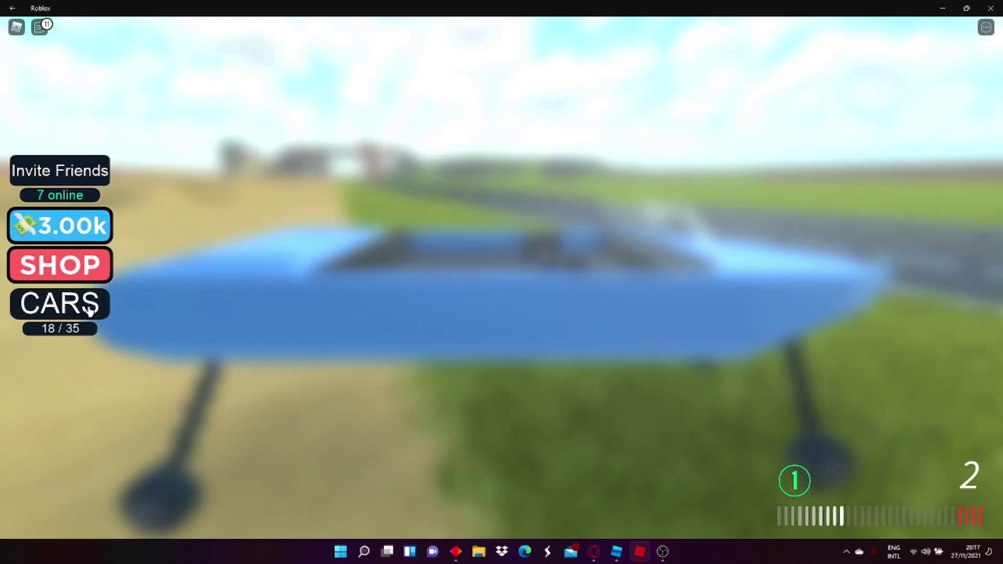
pyautogui.press('w')
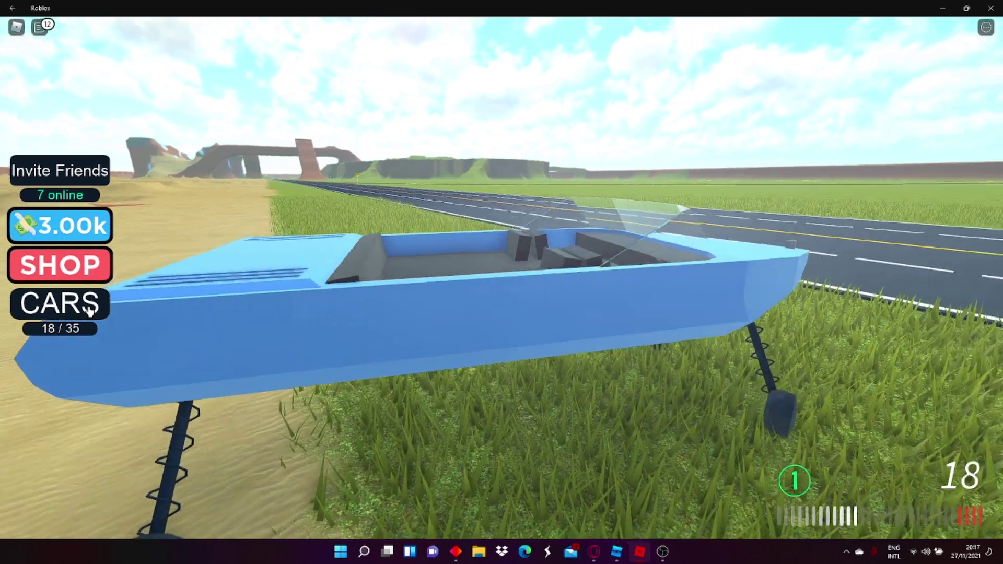
pyautogui.press('a')
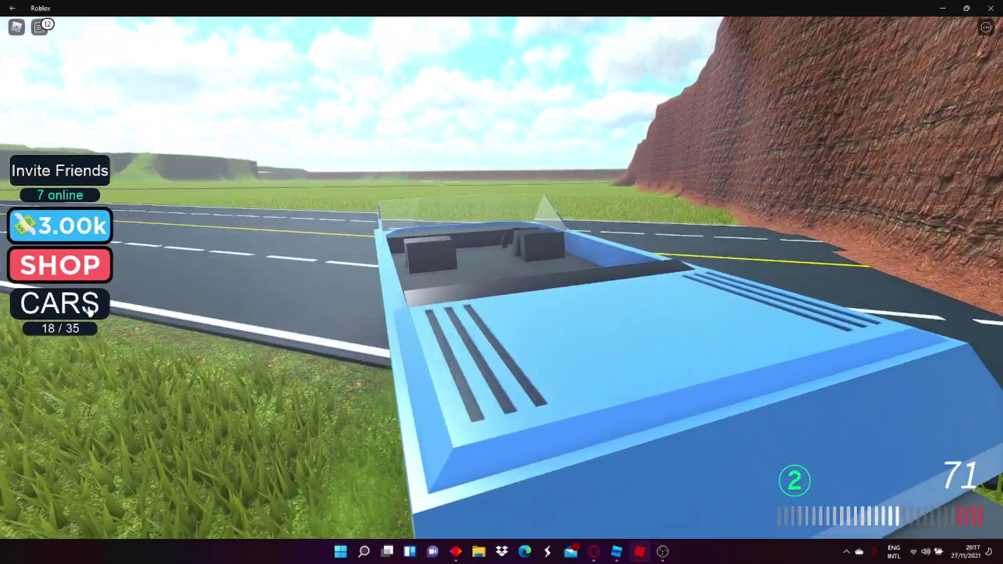
pyautogui.press('w')
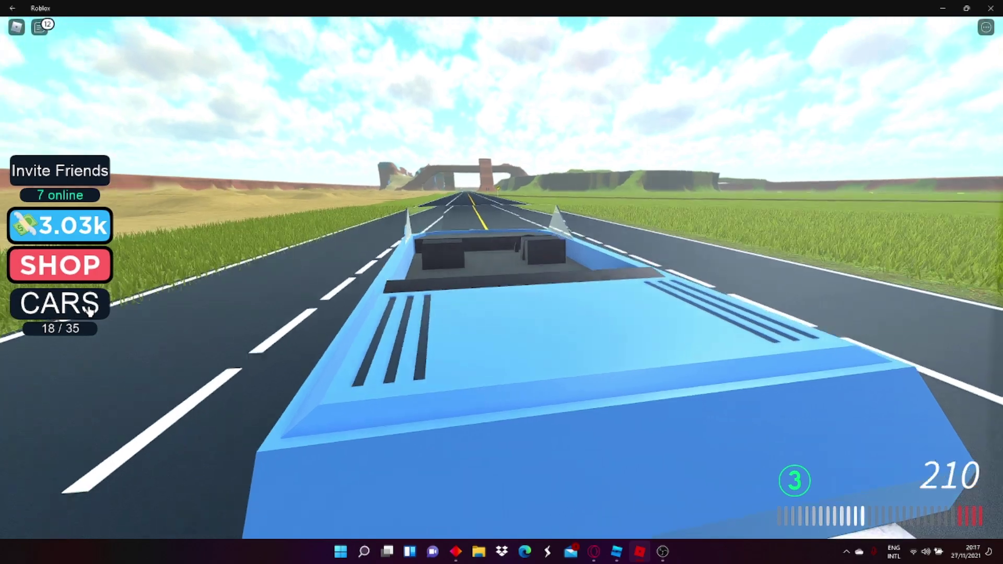
pyautogui.press('w')
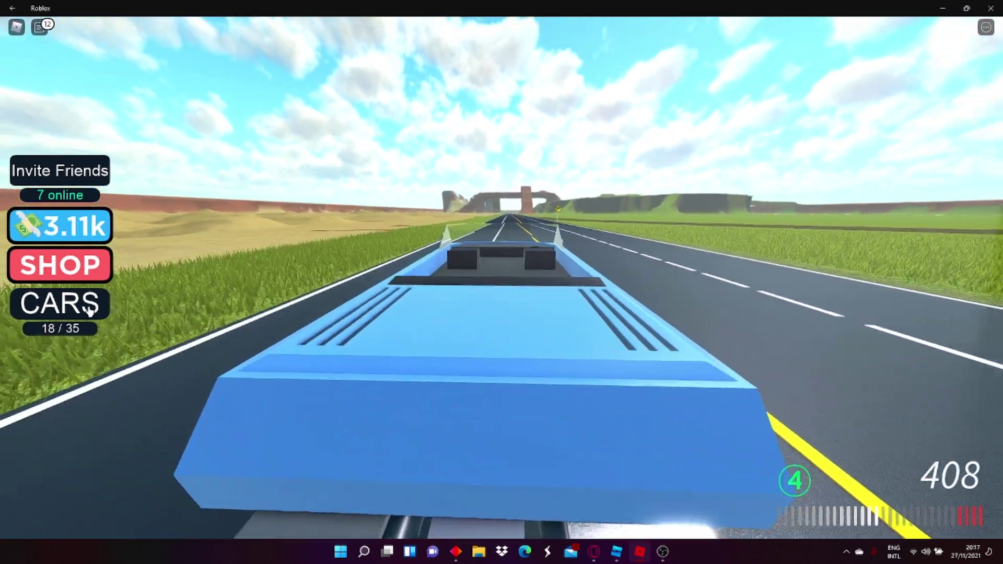
pyautogui.press('w')
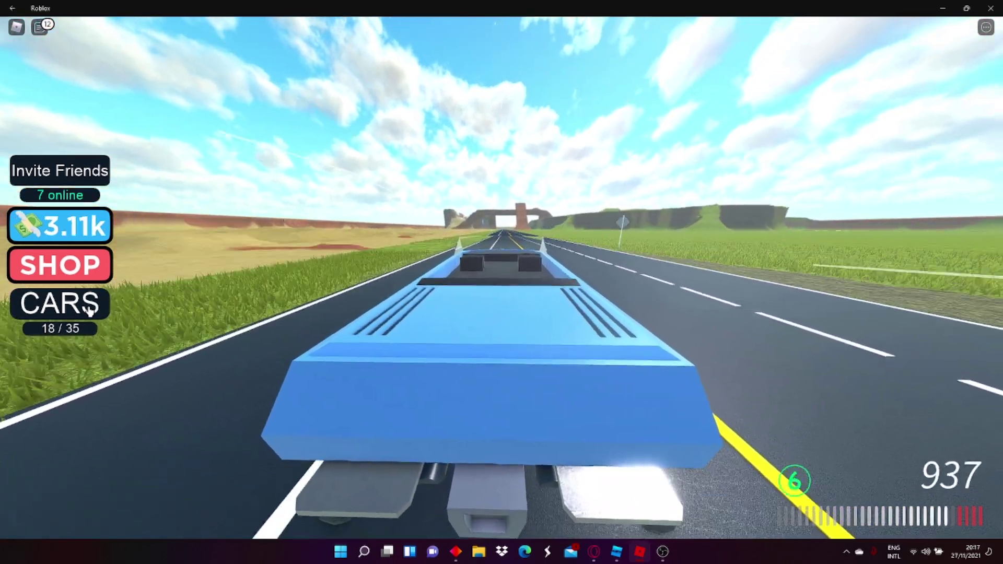
pyautogui.press('w')
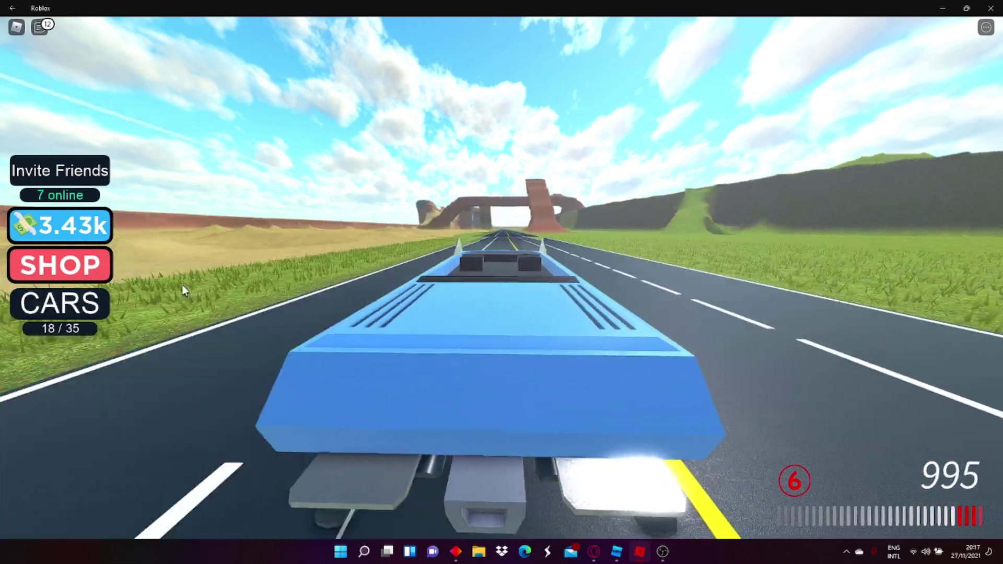
# Step: Veer across the yellow line, spin around, and keep racing at top speed to the wall
pyautogui.press('a')
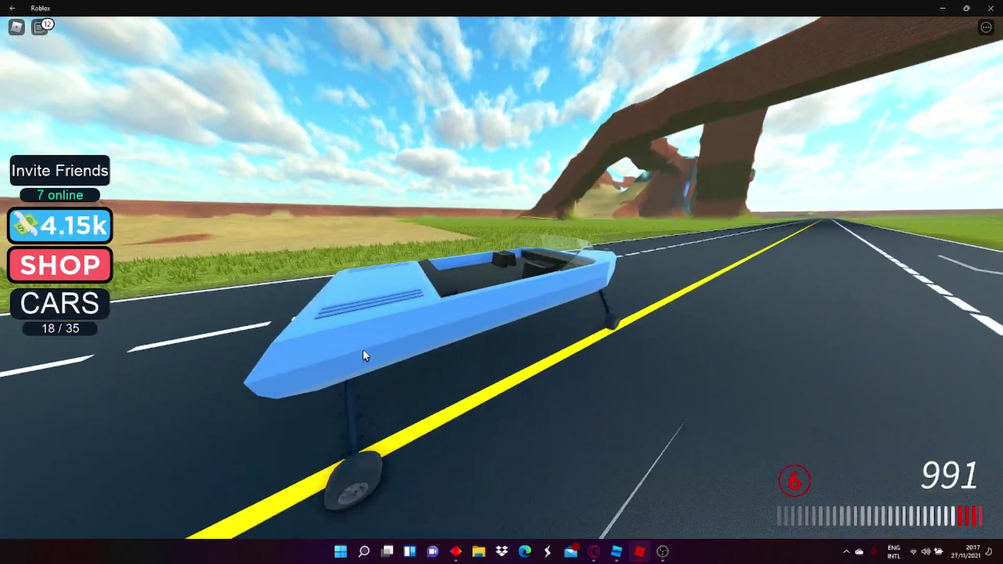
pyautogui.press('w')
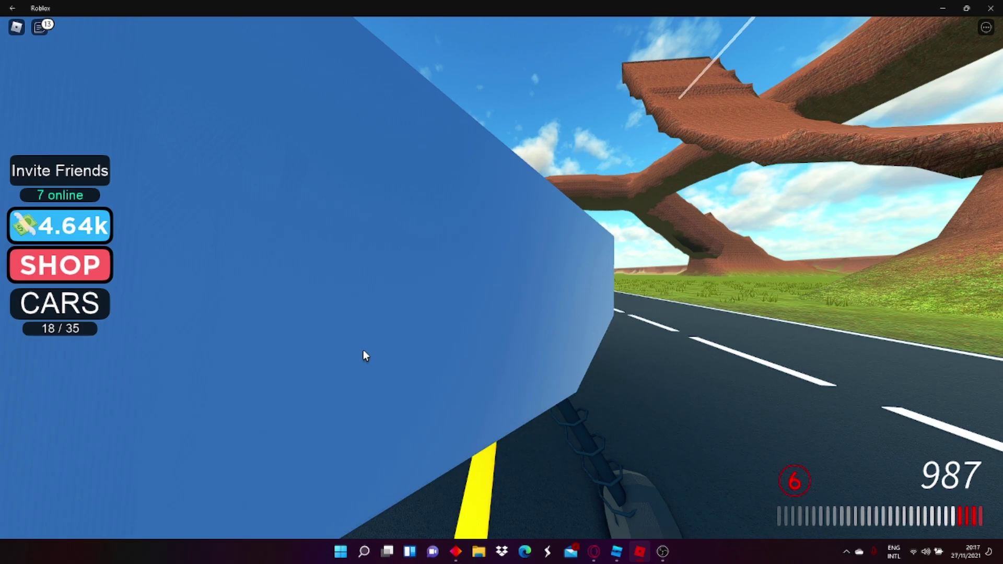
pyautogui.press('w')
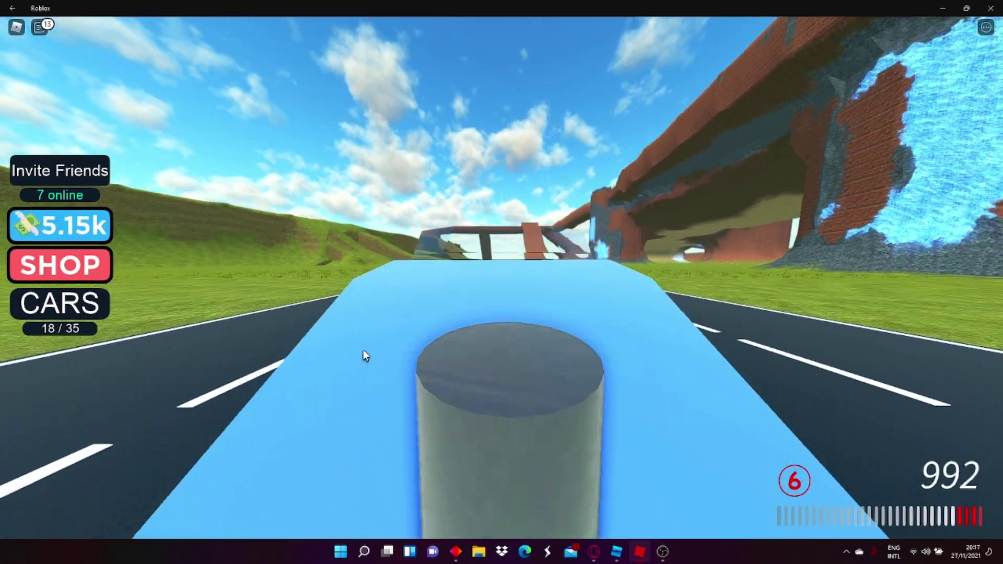
pyautogui.press('w')
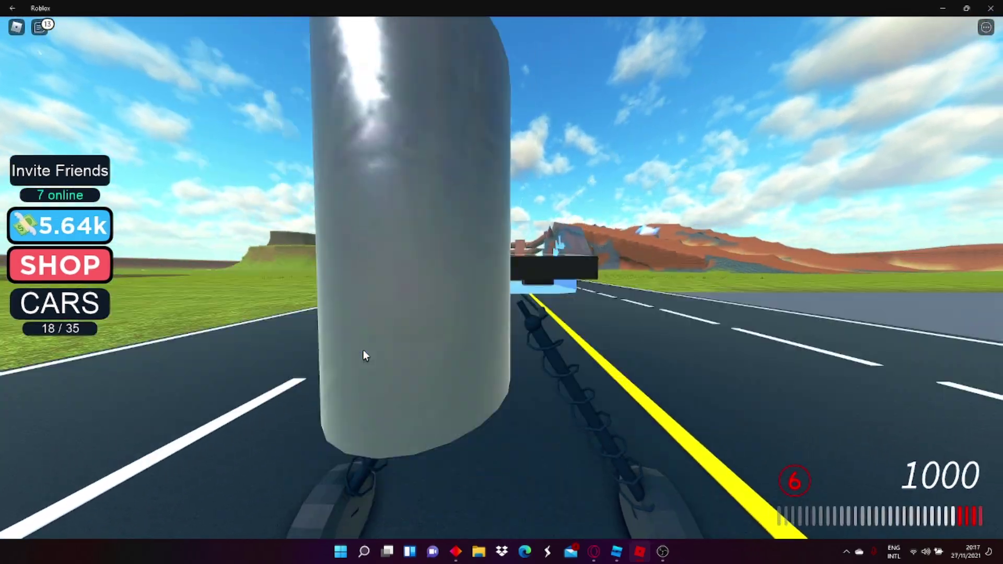
pyautogui.press('w')
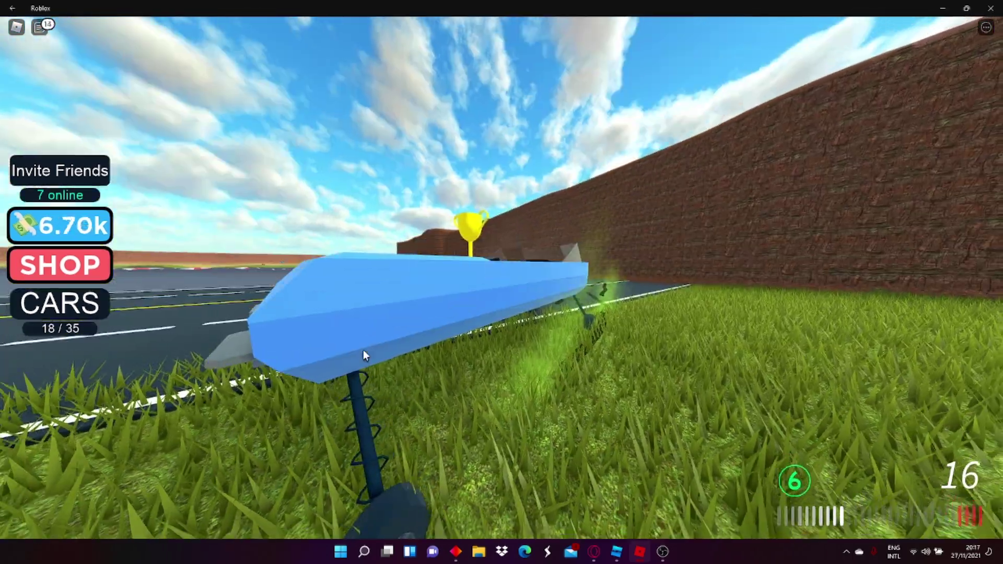
# Step: Brake, then steer the Speed Boat left and right across the lake at speed
pyautogui.press('s')
pyautogui.press('w')
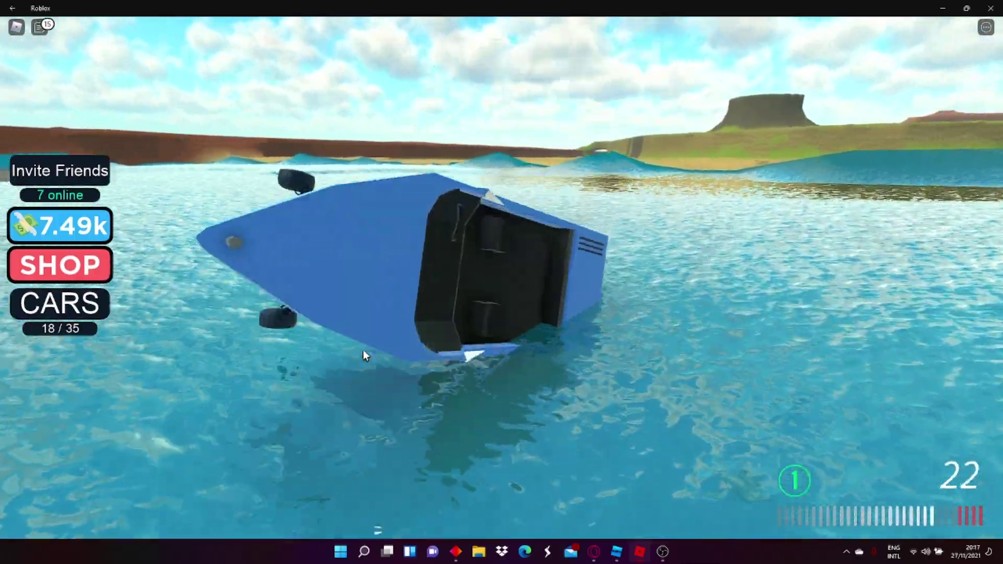
pyautogui.press('w')
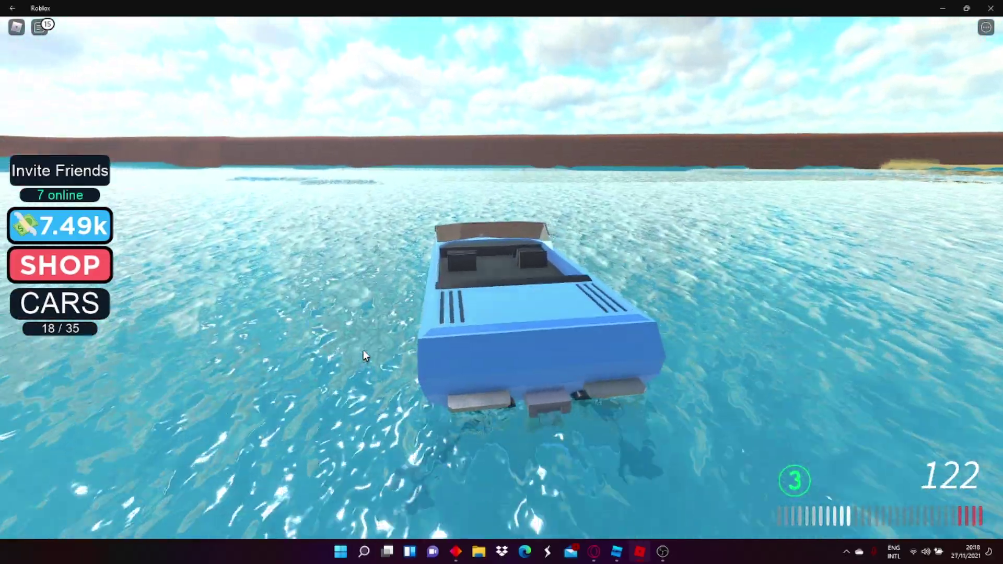
pyautogui.press('a')
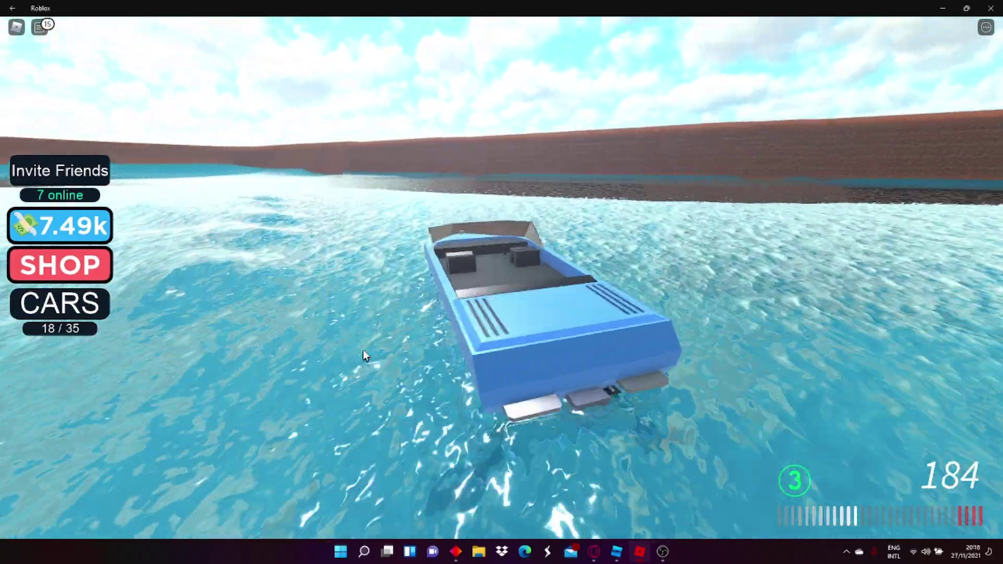
pyautogui.press('d')
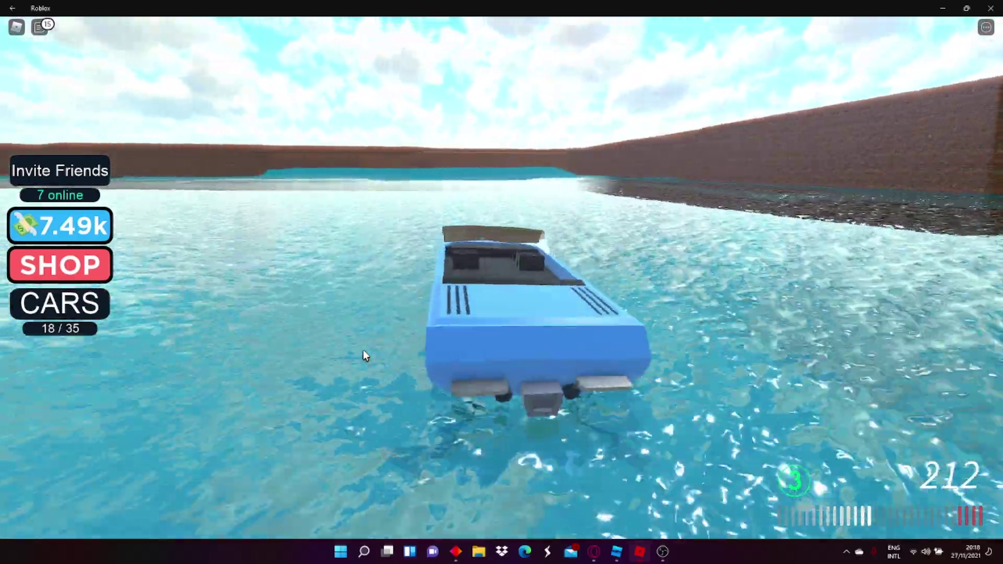
pyautogui.press('a')
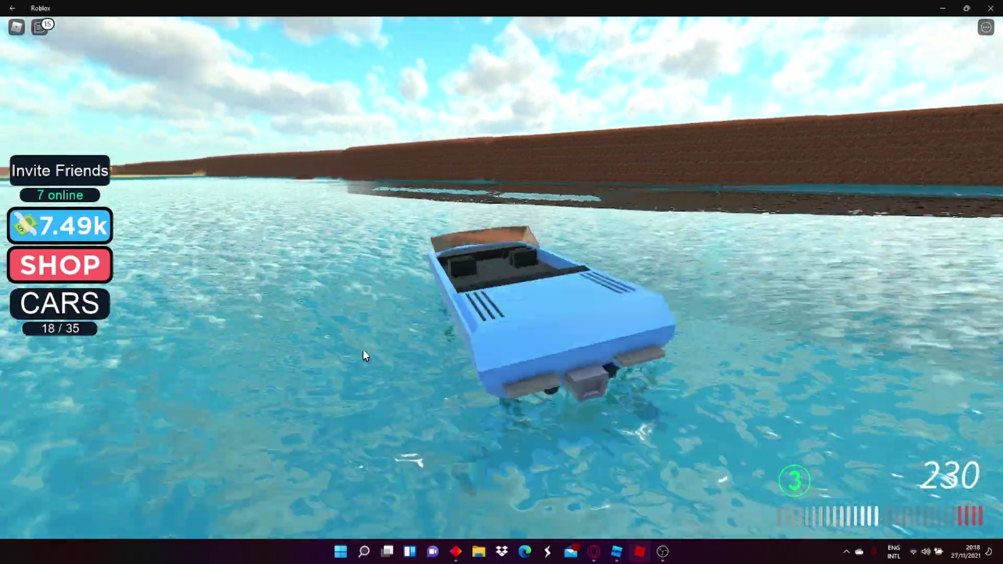
pyautogui.press('a')
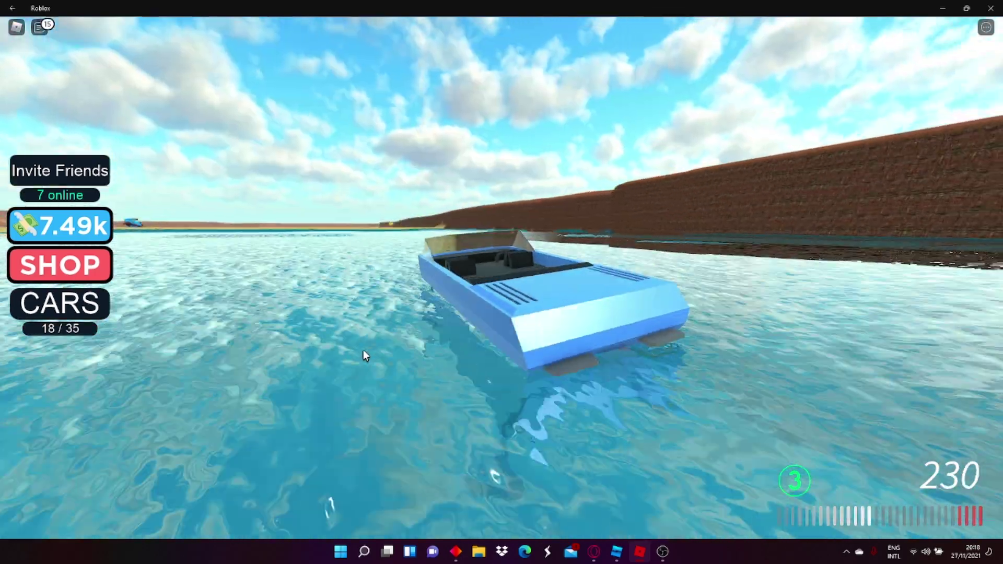
pyautogui.press('w')
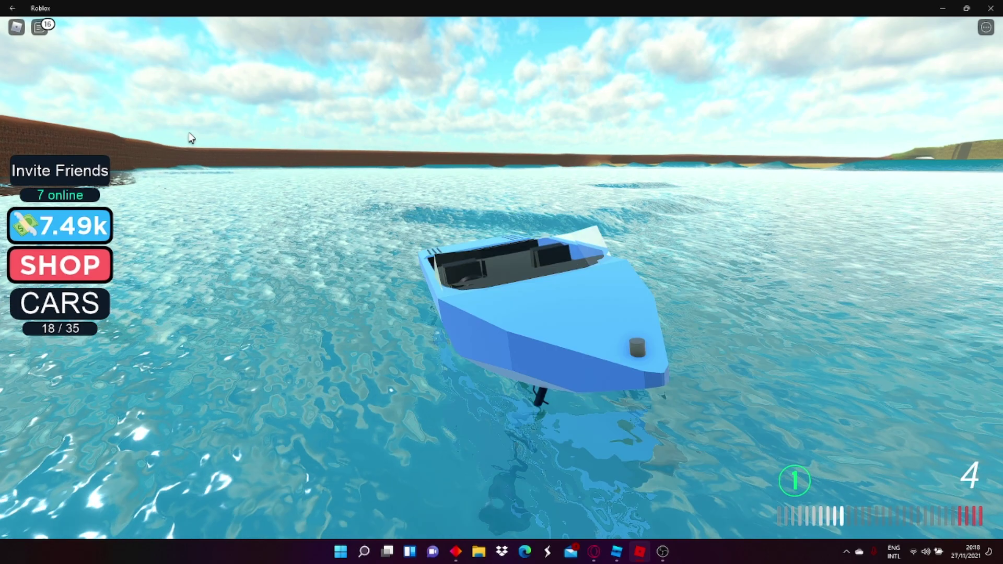
# Step: Swap the Speed Boat for the Thomas tank engine and back it up in the water
pyautogui.click(60, 303)
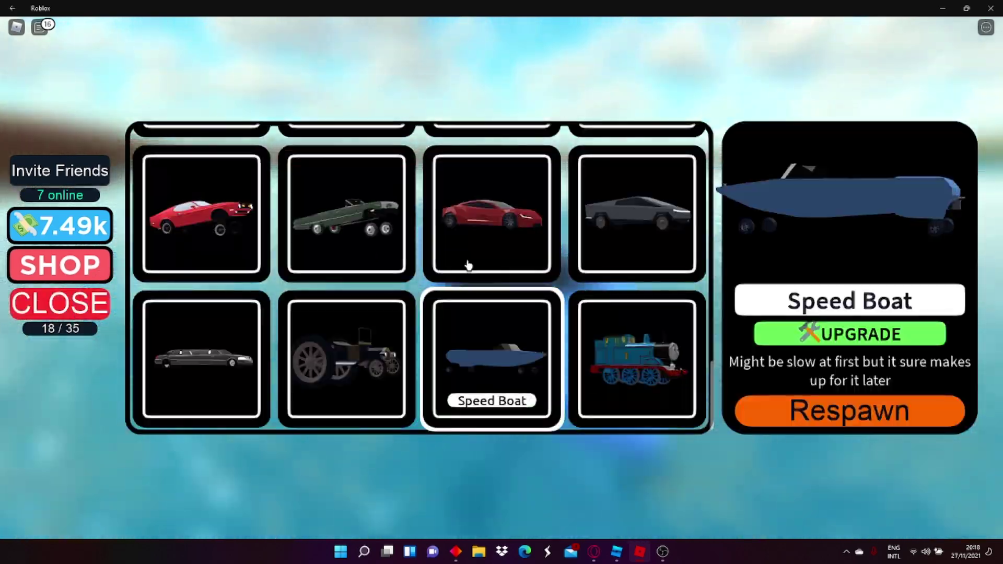
pyautogui.click(667, 335)
pyautogui.click(820, 418)
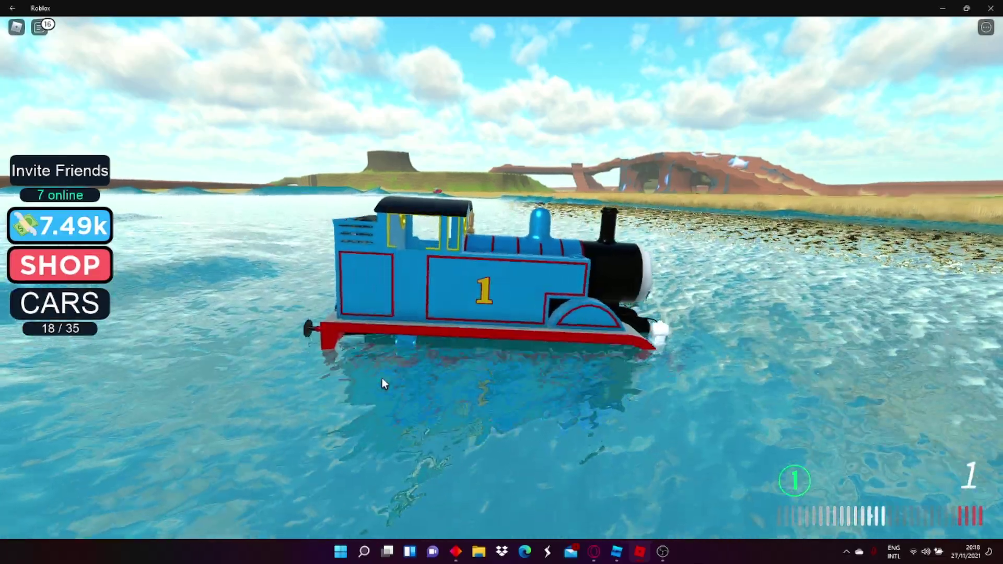
pyautogui.press('s')
pyautogui.press('w')
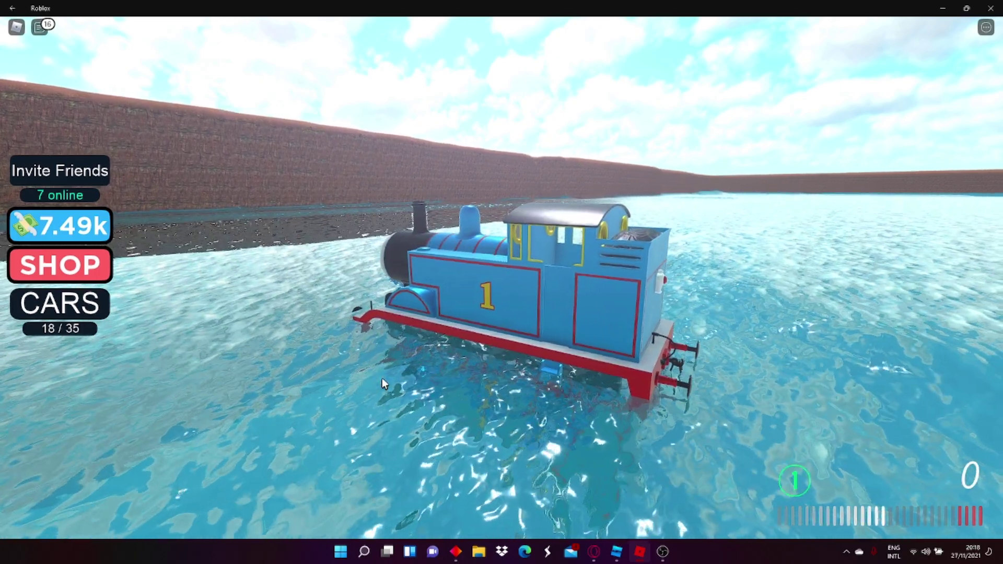
# Step: Rock Thomas back and forth, then drive it around to the right through the lake
pyautogui.press('w')
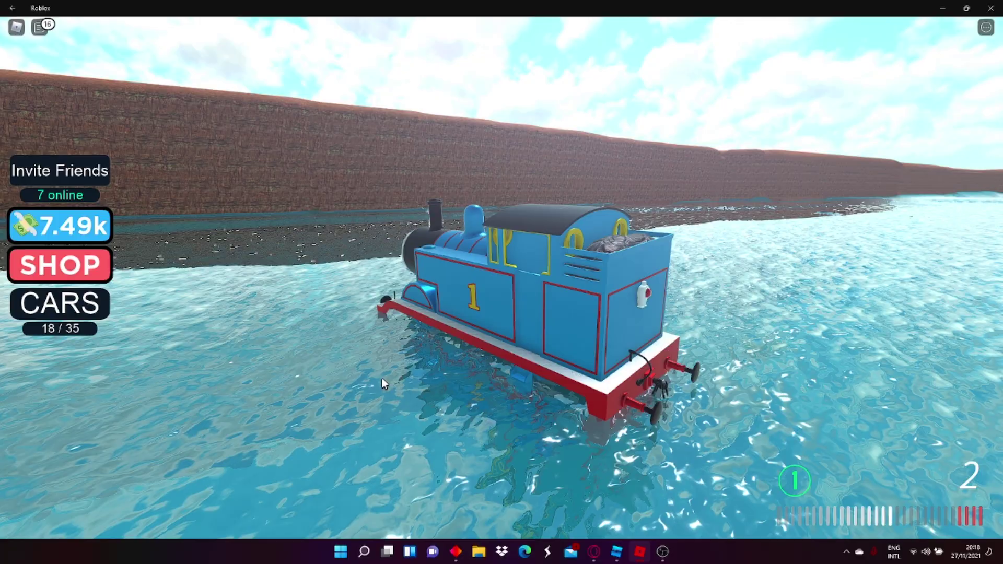
pyautogui.press('s')
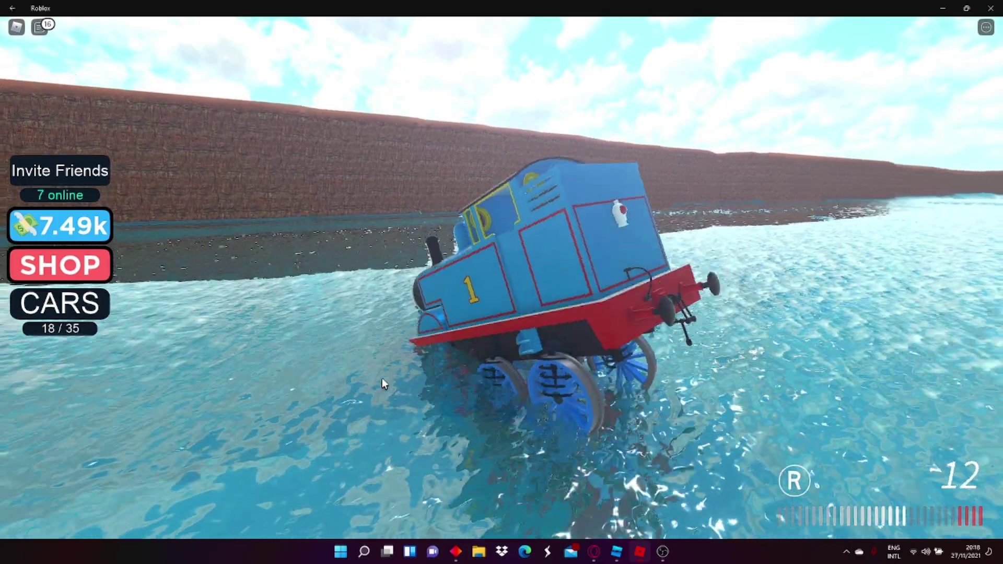
pyautogui.press('w')
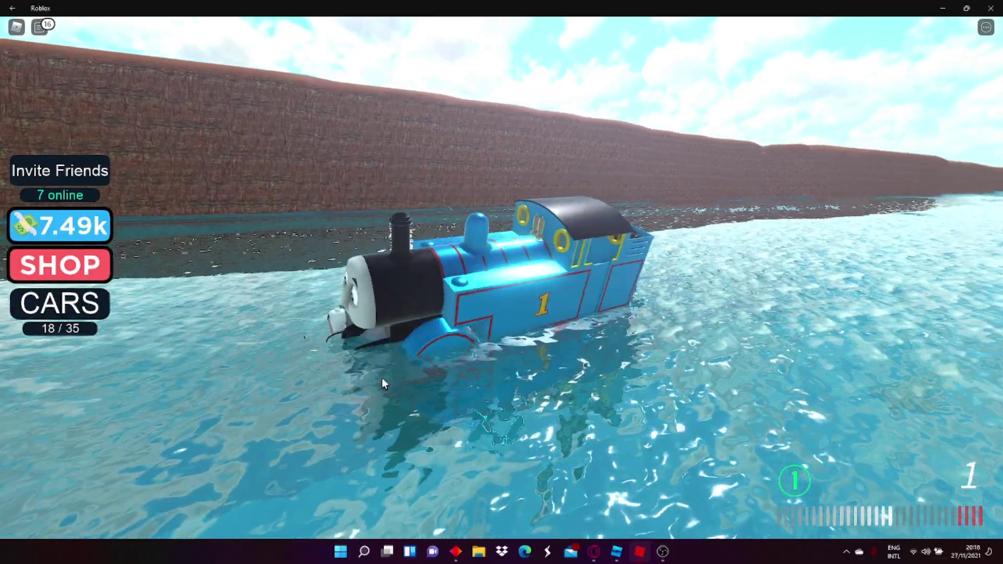
pyautogui.press('w')
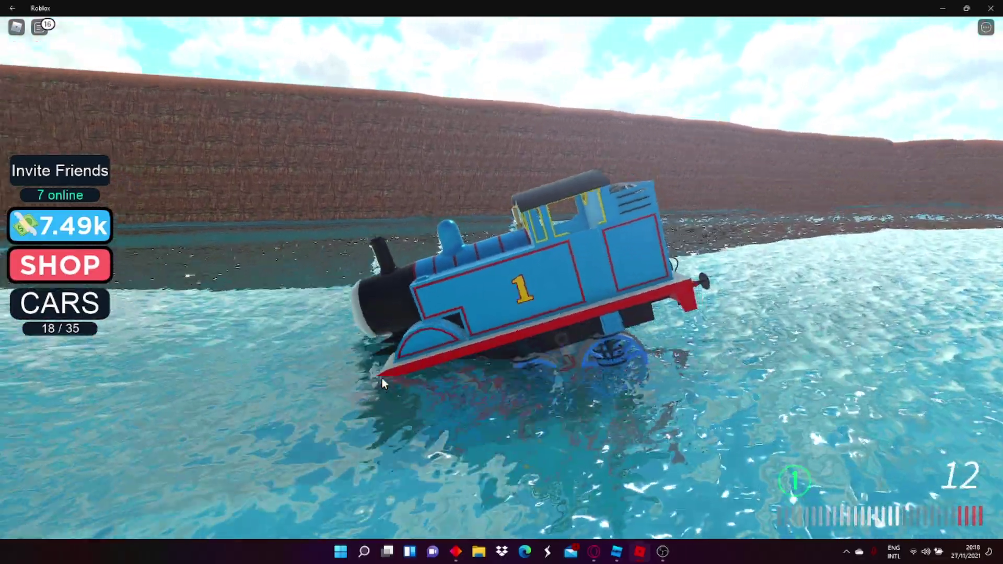
pyautogui.press('d')
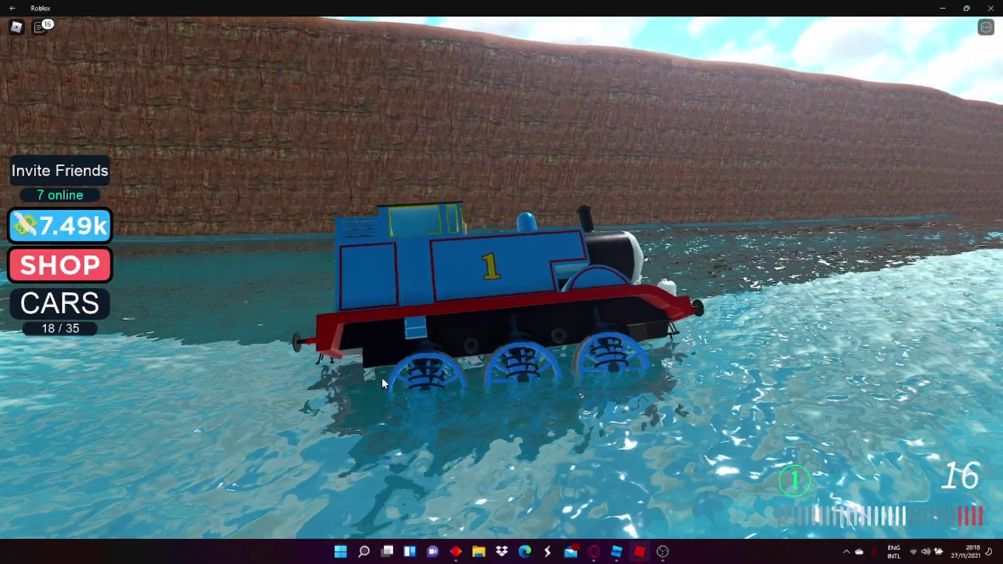
pyautogui.press('w')
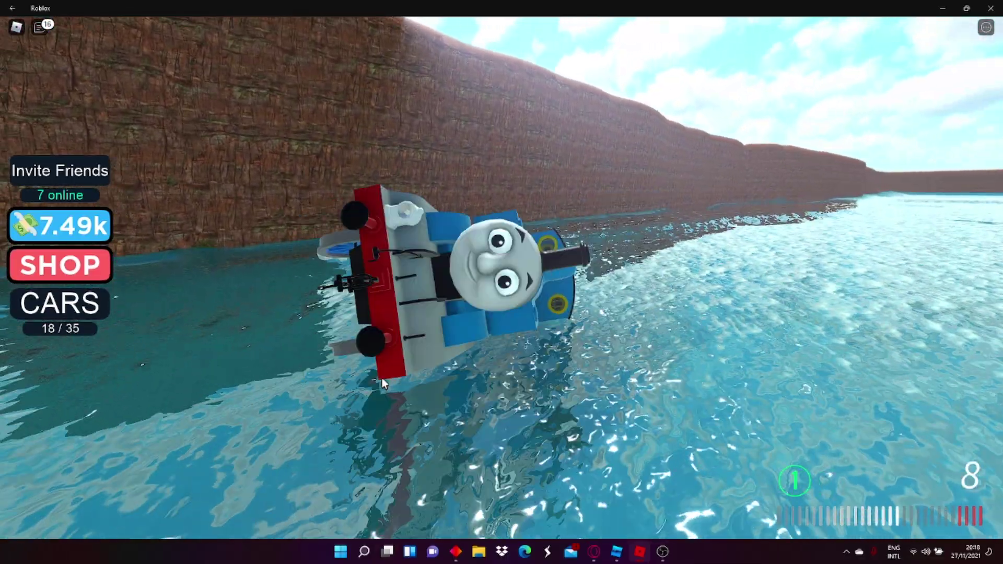
pyautogui.press('w')
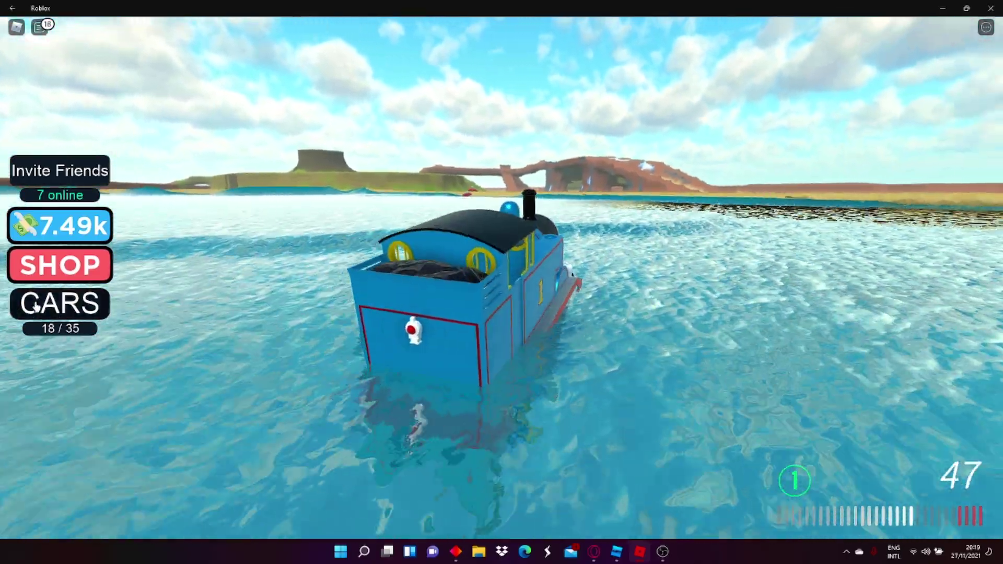
# Step: Look at the Tesla Roadster, then spawn the Impala 69 on the water and drive forward
pyautogui.click(58, 306)
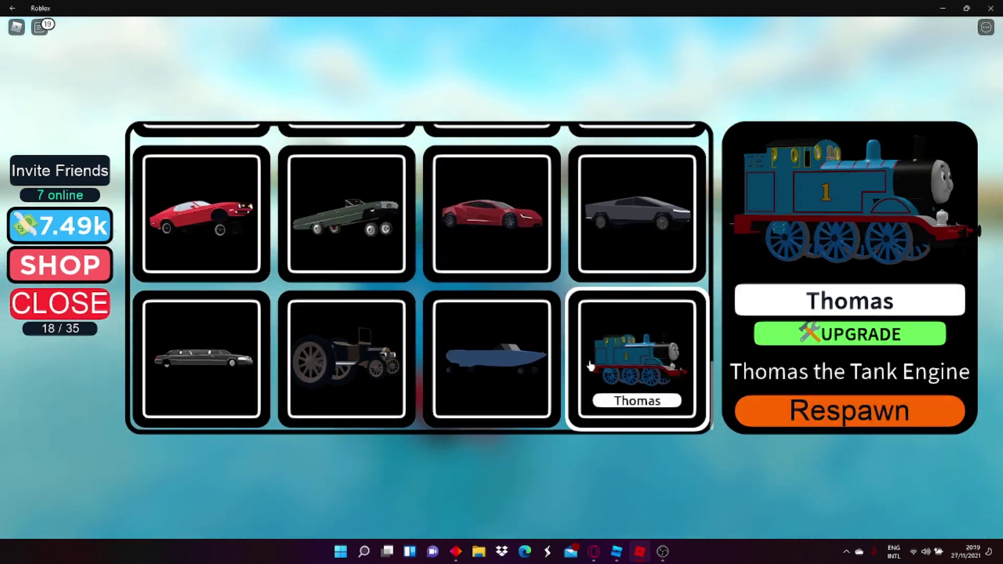
pyautogui.click(511, 228)
pyautogui.scroll(2, 321, 318)
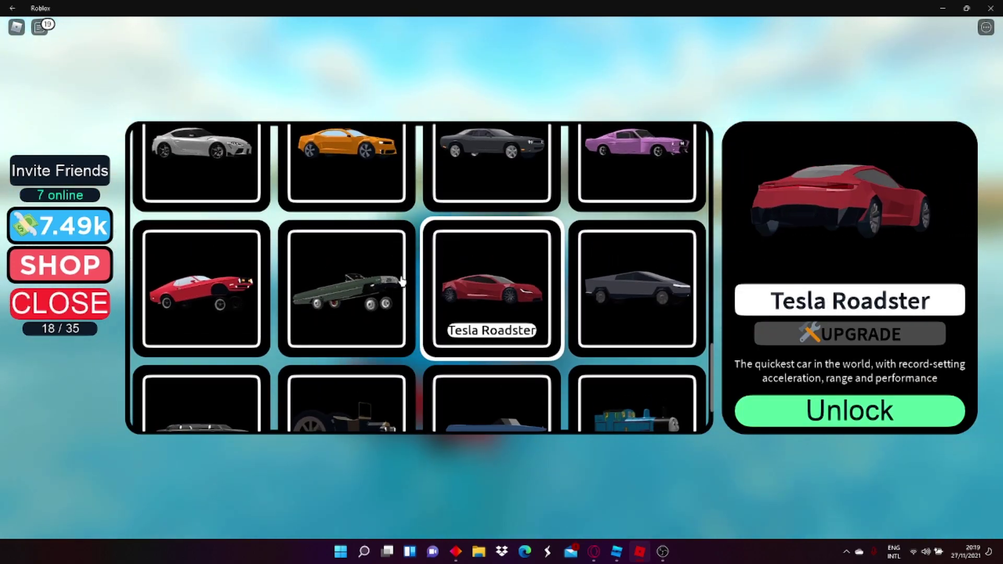
pyautogui.click(337, 330)
pyautogui.click(891, 414)
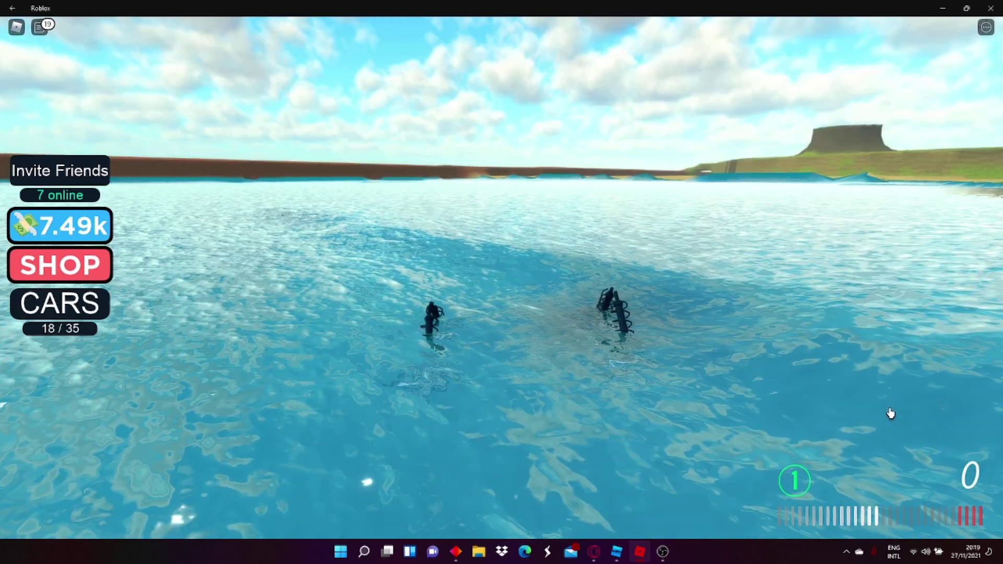
pyautogui.press('w')
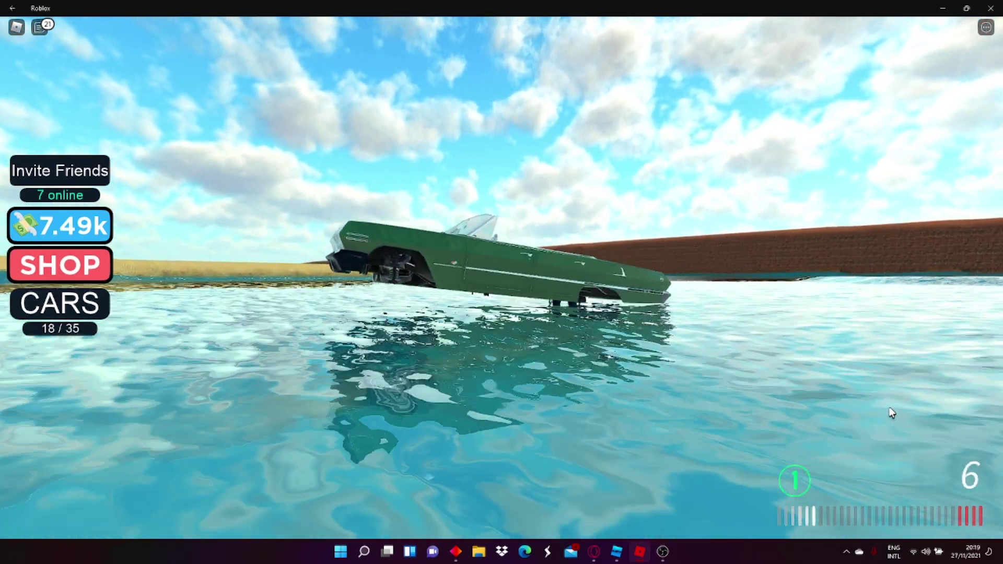
# Step: Drive the Impala out of the lake onto the sand and across the grass field
pyautogui.press('w')
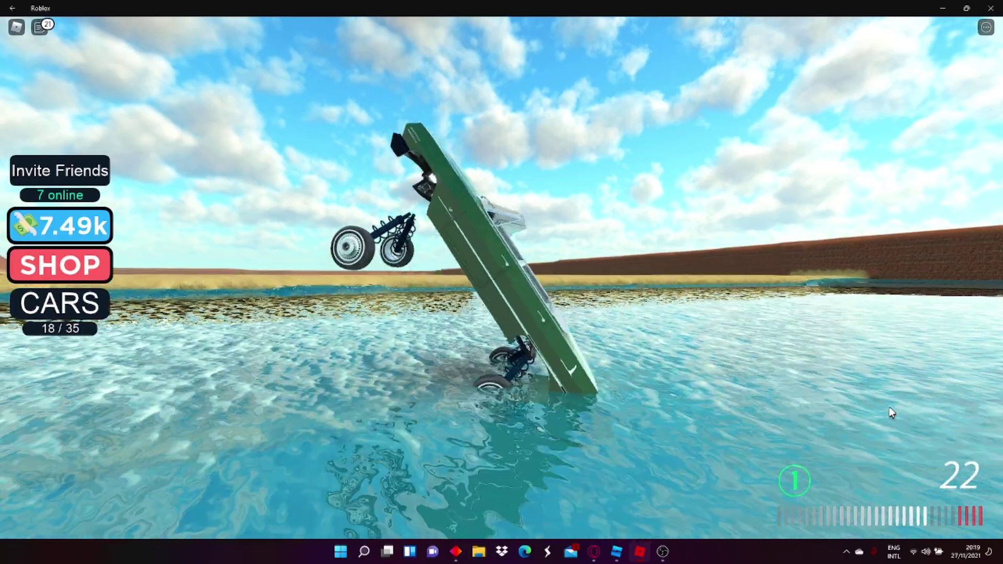
pyautogui.press('w')
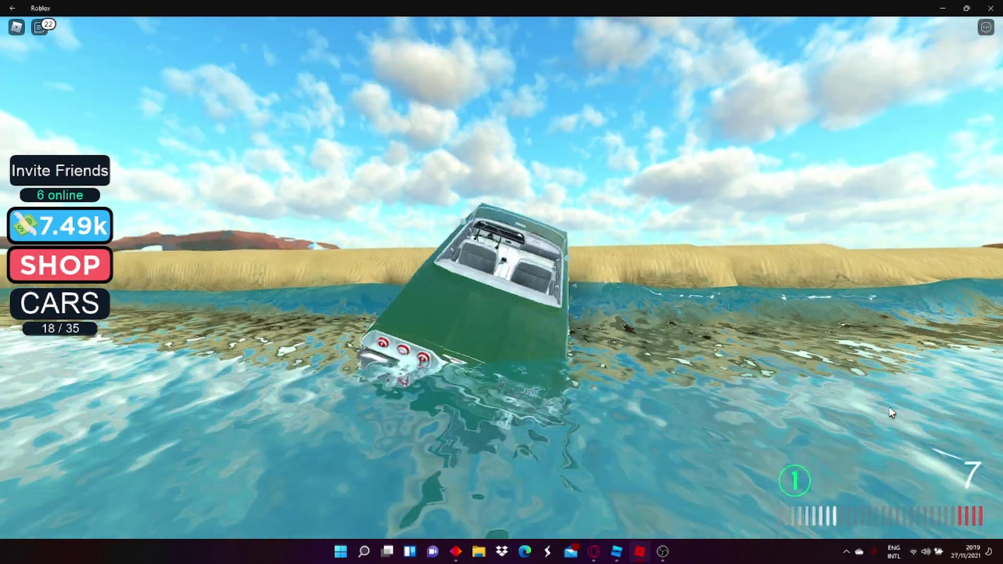
pyautogui.press('w')
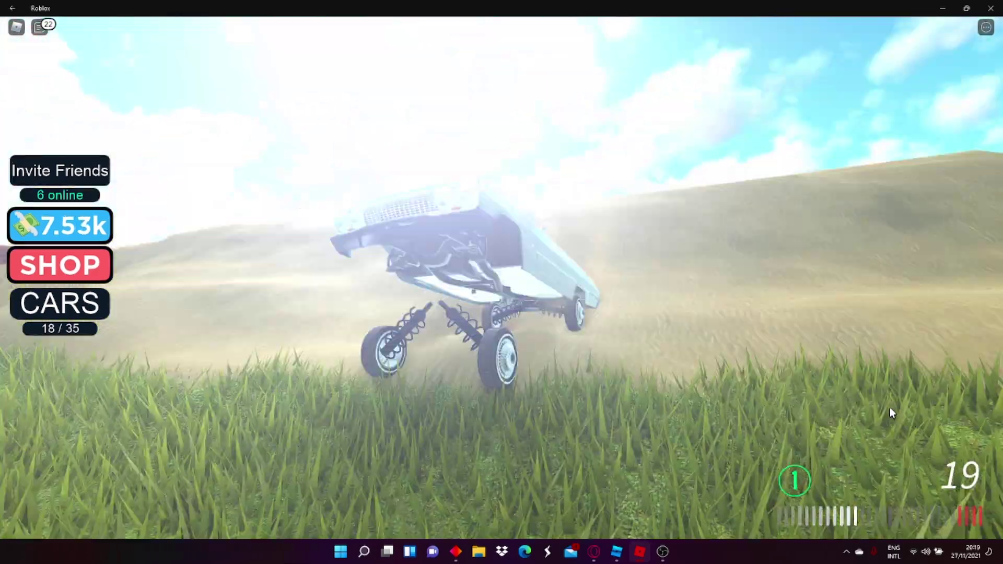
pyautogui.press('w')
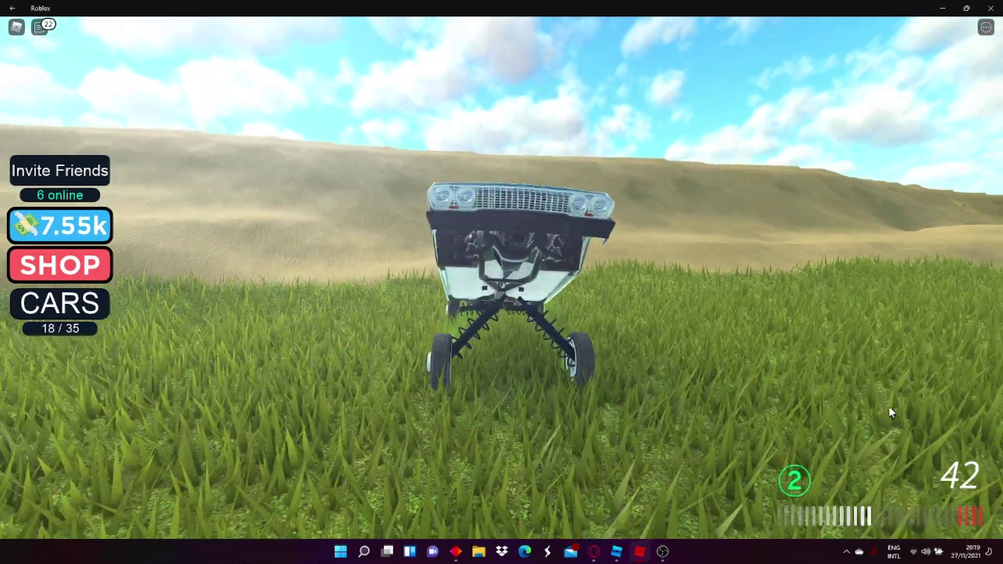
pyautogui.press('a')
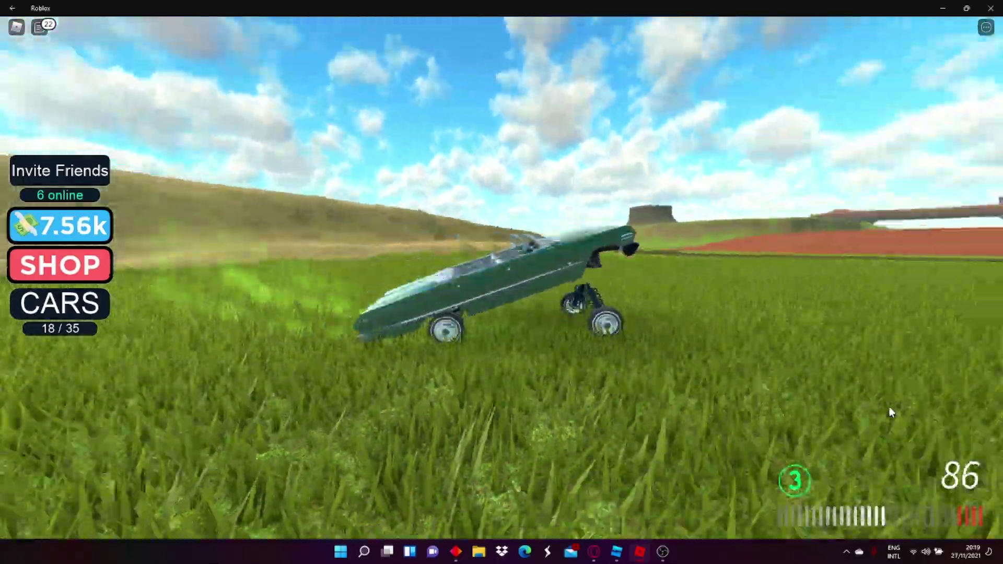
pyautogui.press('w')
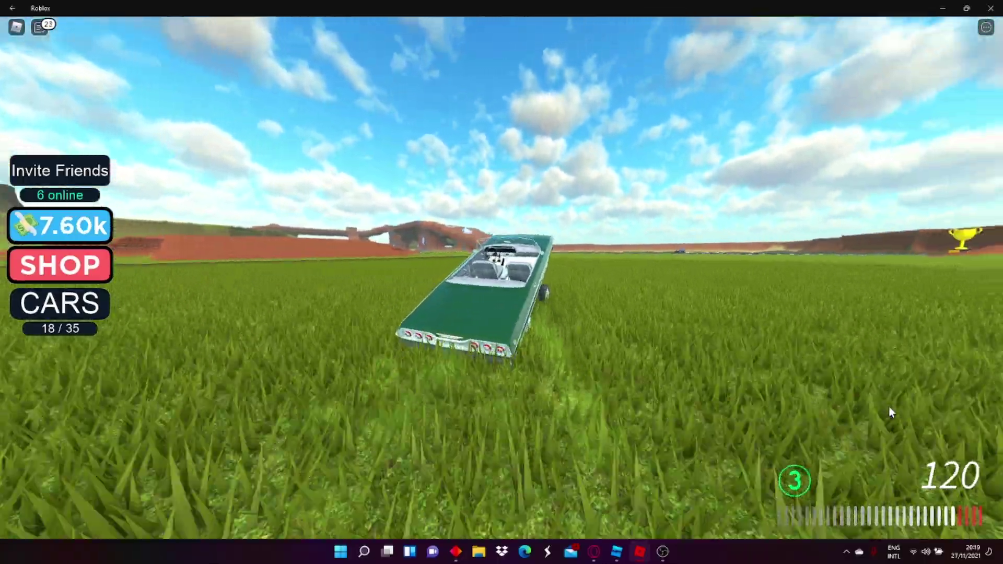
pyautogui.press('w')
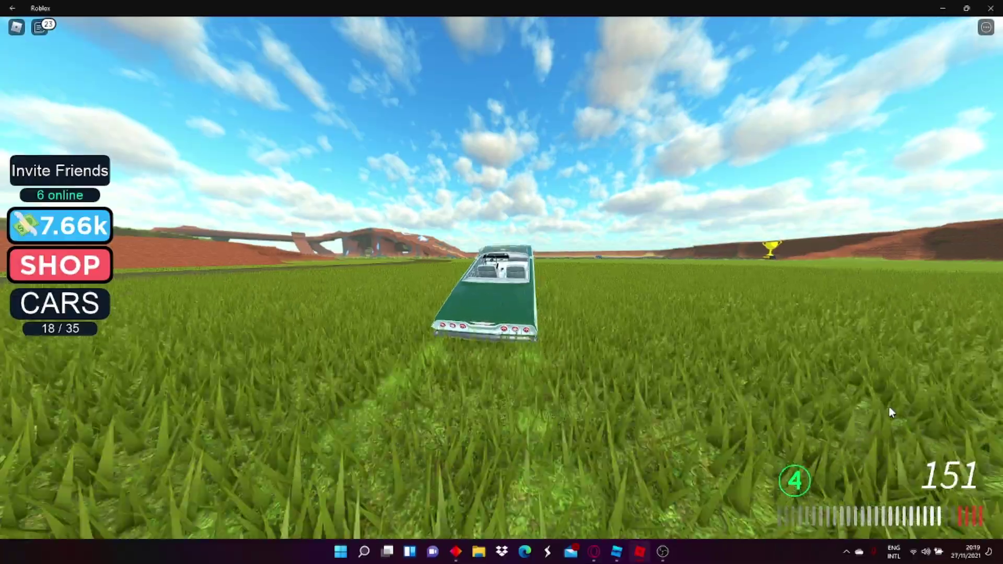
pyautogui.press('a')
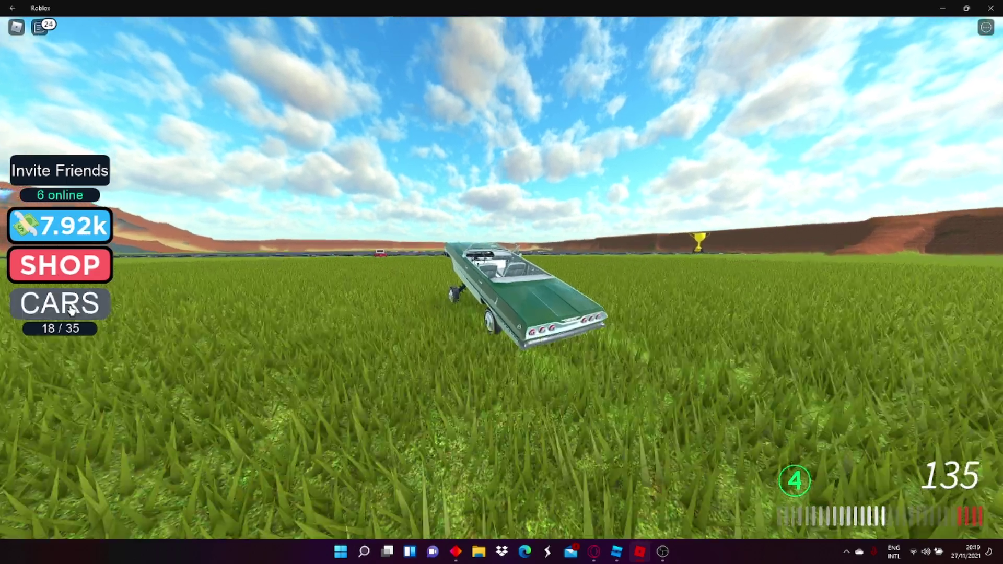
# Step: Spawn the blue Tractor from the car collection in place of the Impala
pyautogui.click(60, 303)
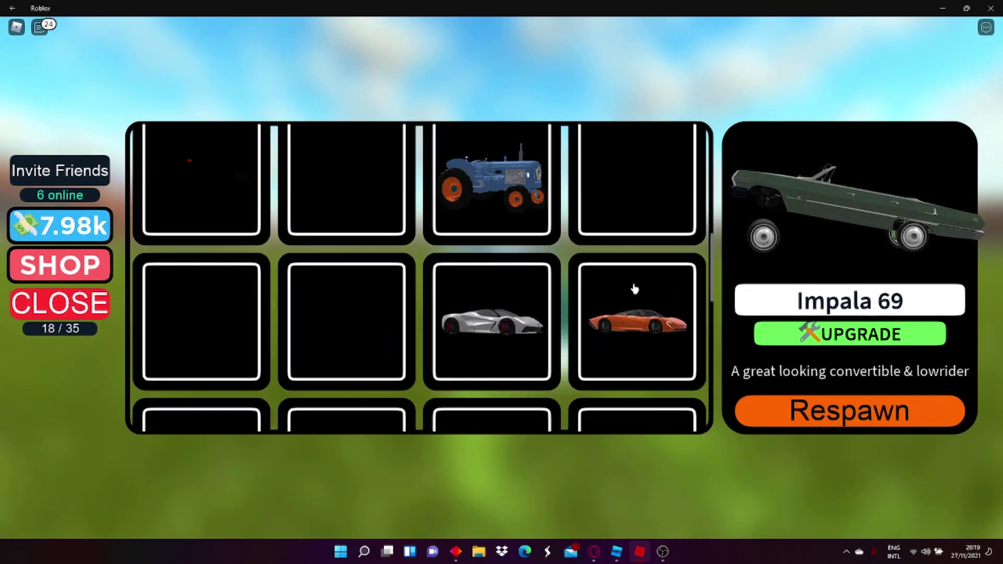
pyautogui.click(538, 210)
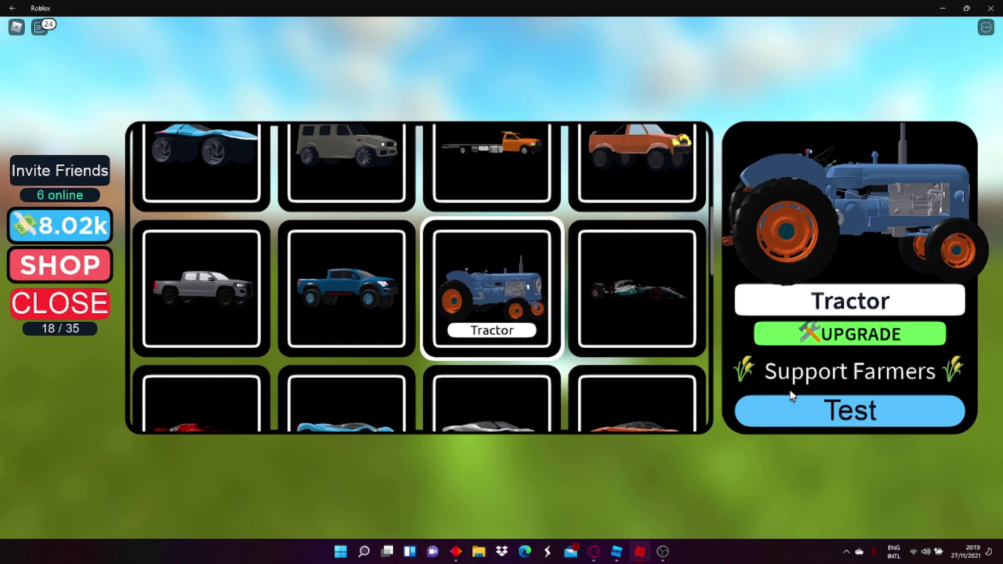
pyautogui.click(789, 400)
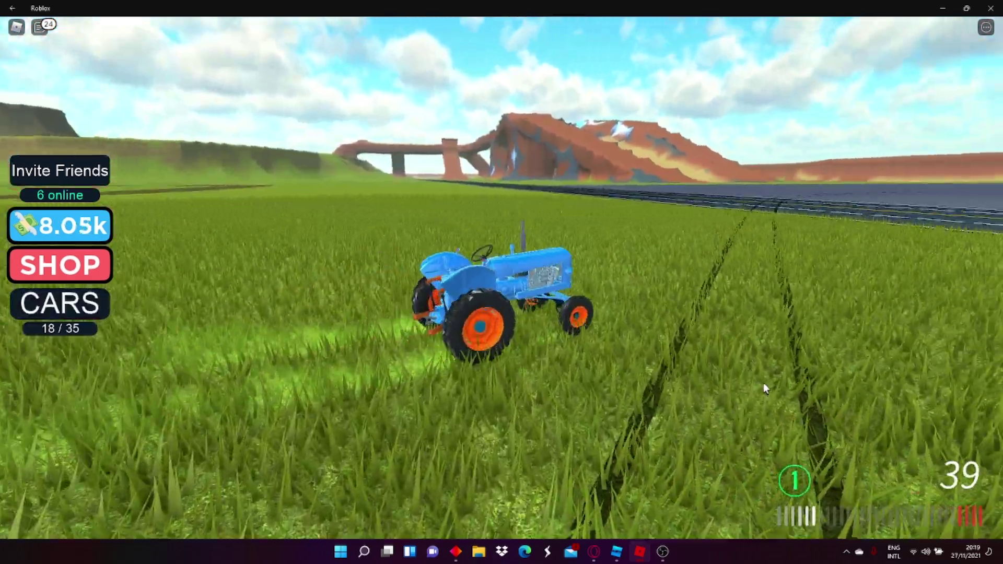
# Step: Drive the Tractor across the field onto the highway, swerving across the yellow line
pyautogui.press('a')
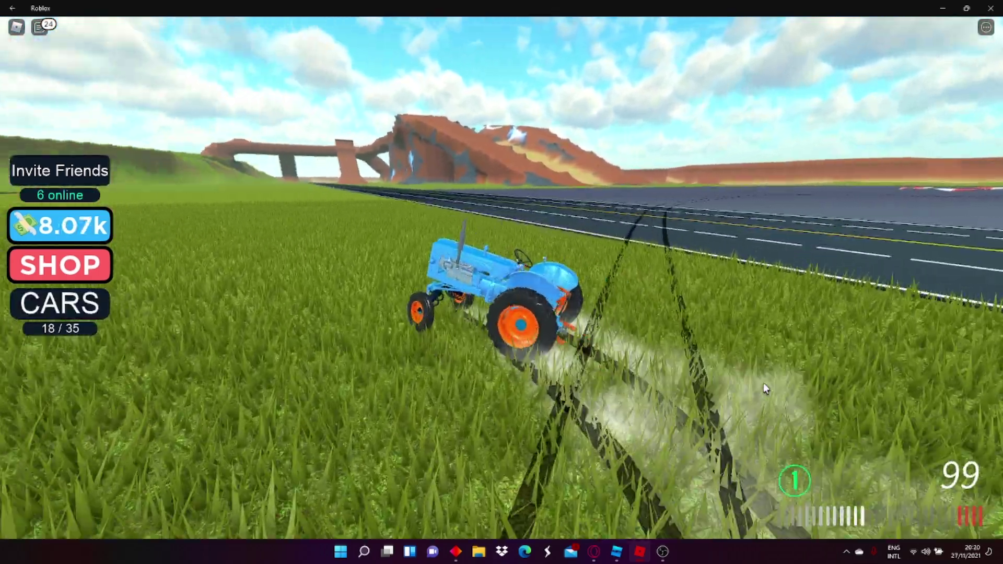
pyautogui.press('w')
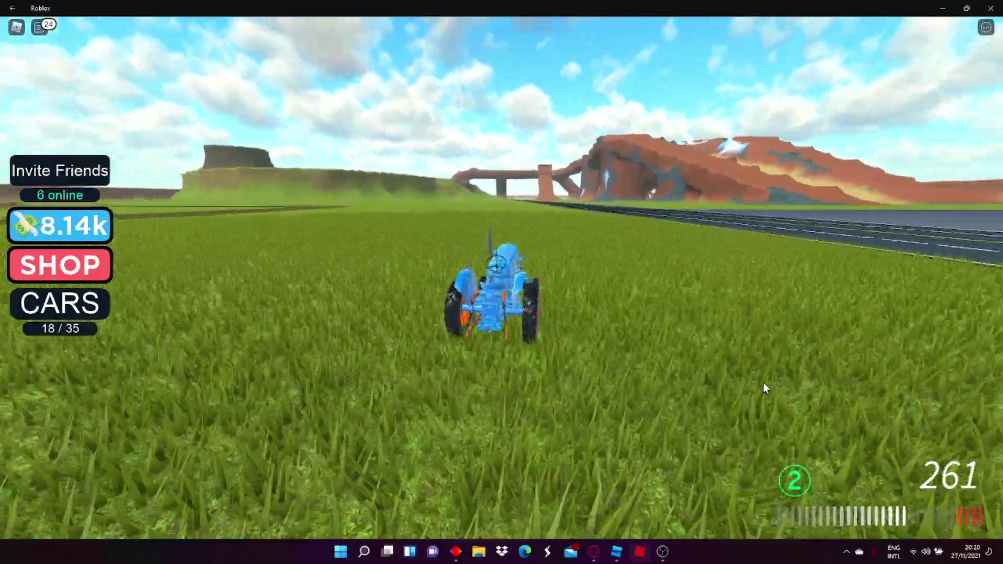
pyautogui.press('d')
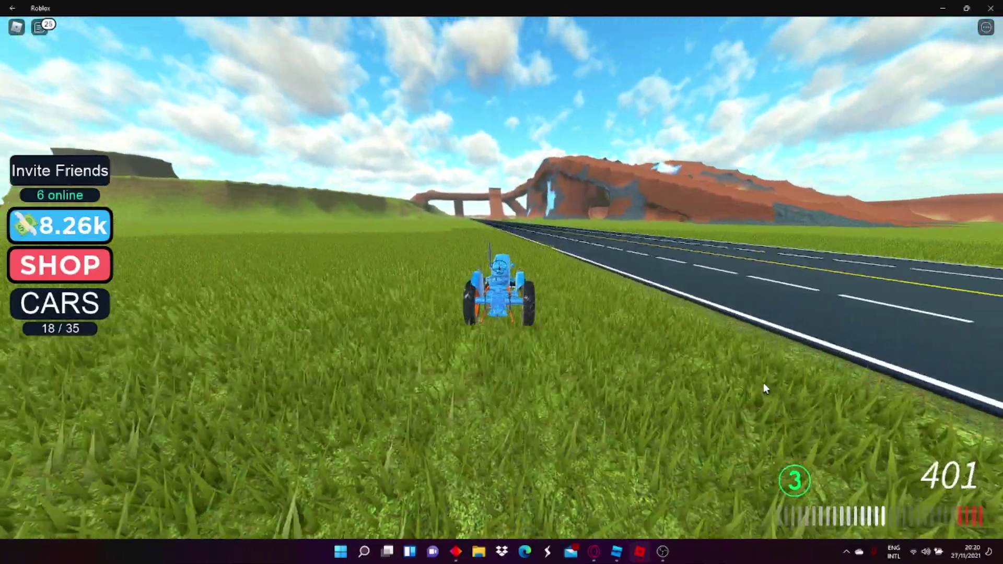
pyautogui.press('d')
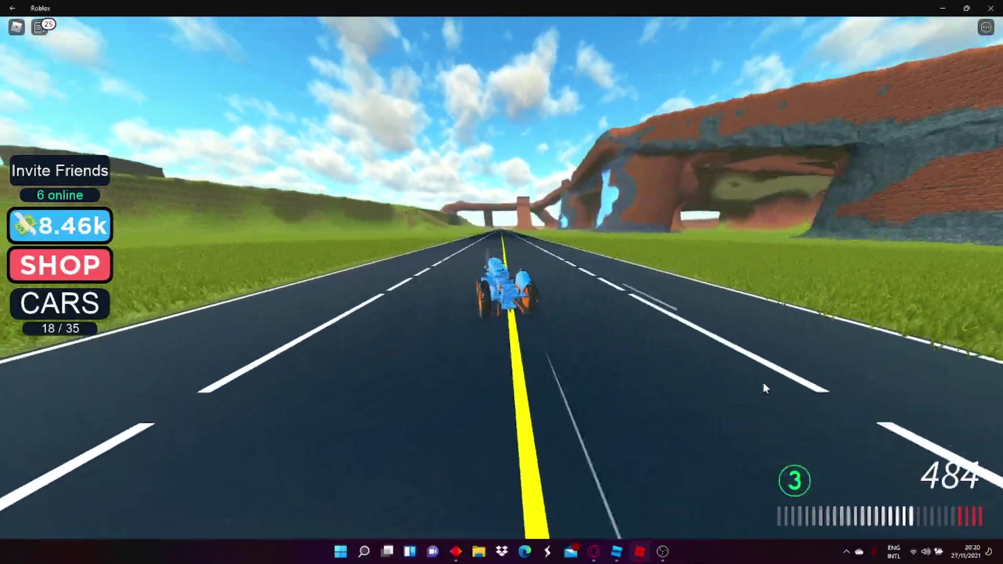
pyautogui.press('a')
pyautogui.press('a')
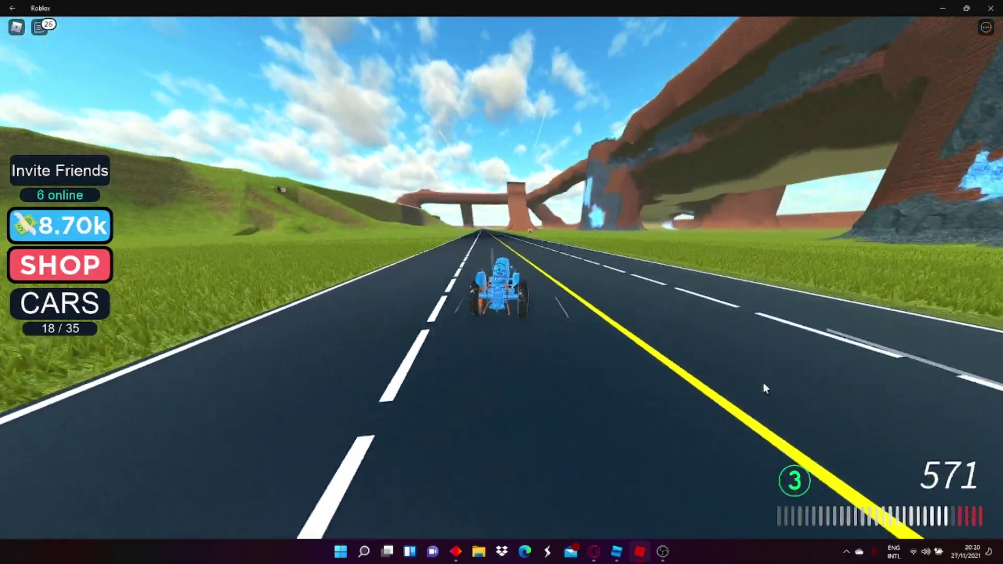
pyautogui.press('a')
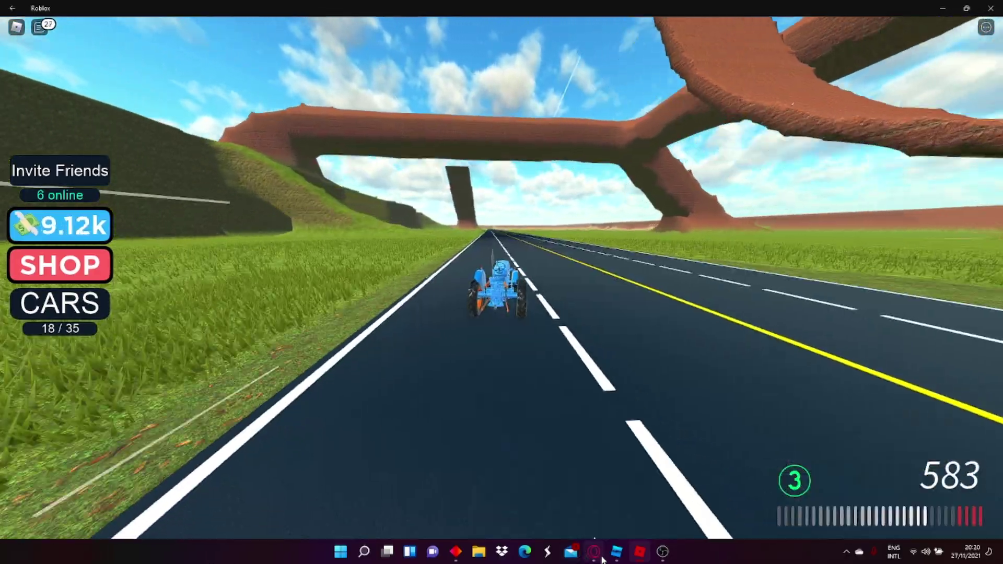
# Step: In the browser, search YouTube for 'how many gears does a tractor have' and open a blank tab
pyautogui.click(602, 559)
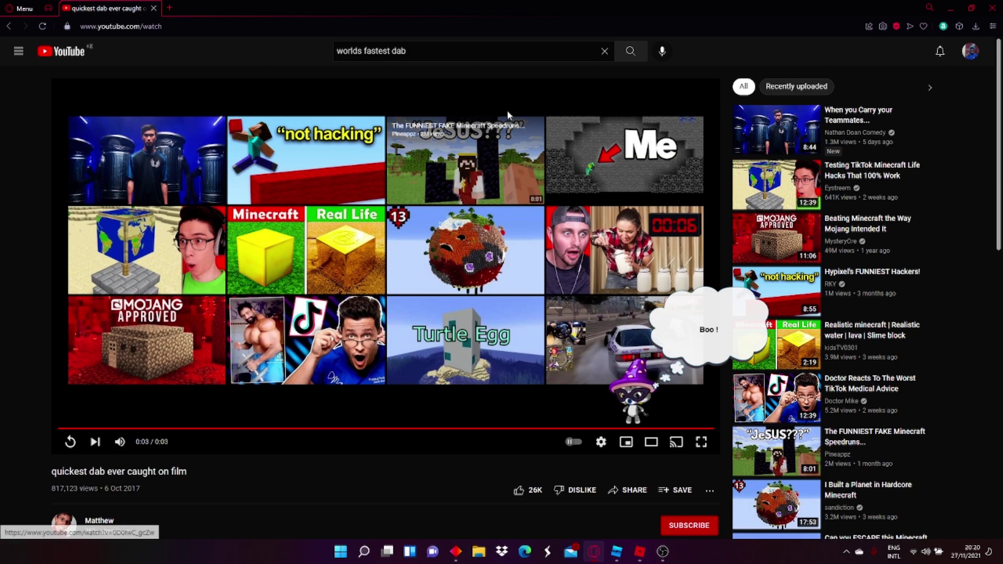
pyautogui.click(519, 54)
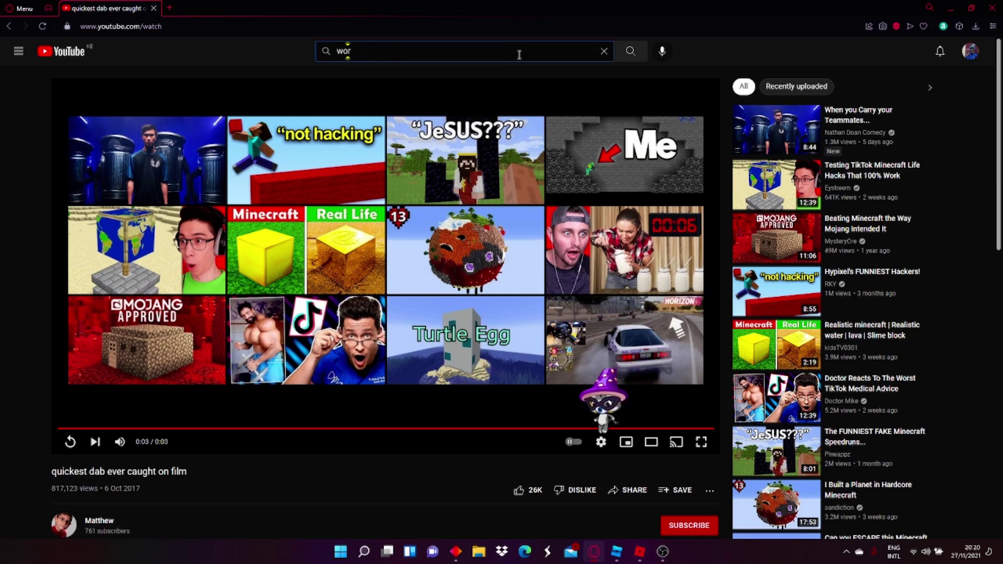
pyautogui.press('BackSpace')
pyautogui.press('BackSpace')
pyautogui.press('BackSpace')
pyautogui.write('how man')
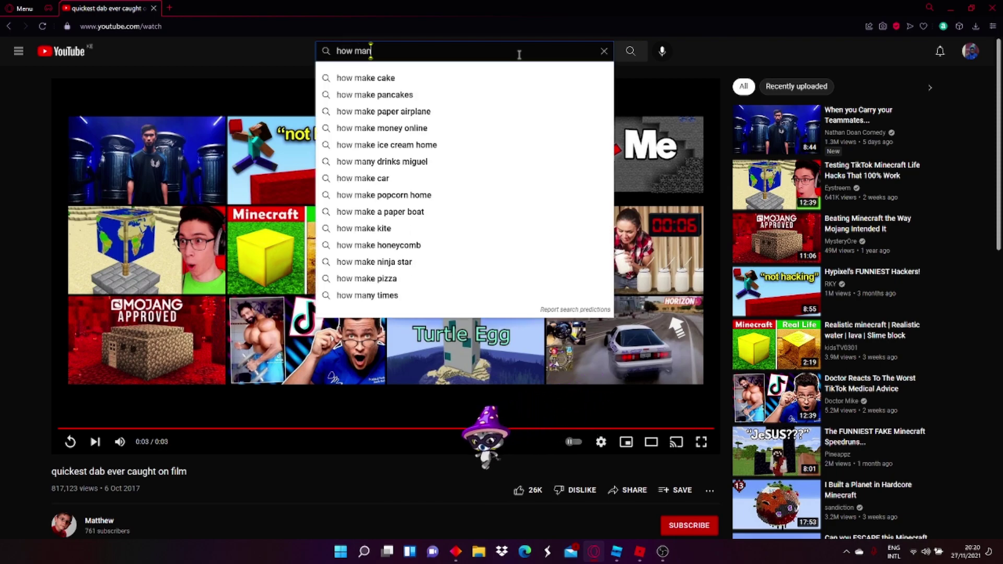
pyautogui.write('f')
pyautogui.press('BackSpace')
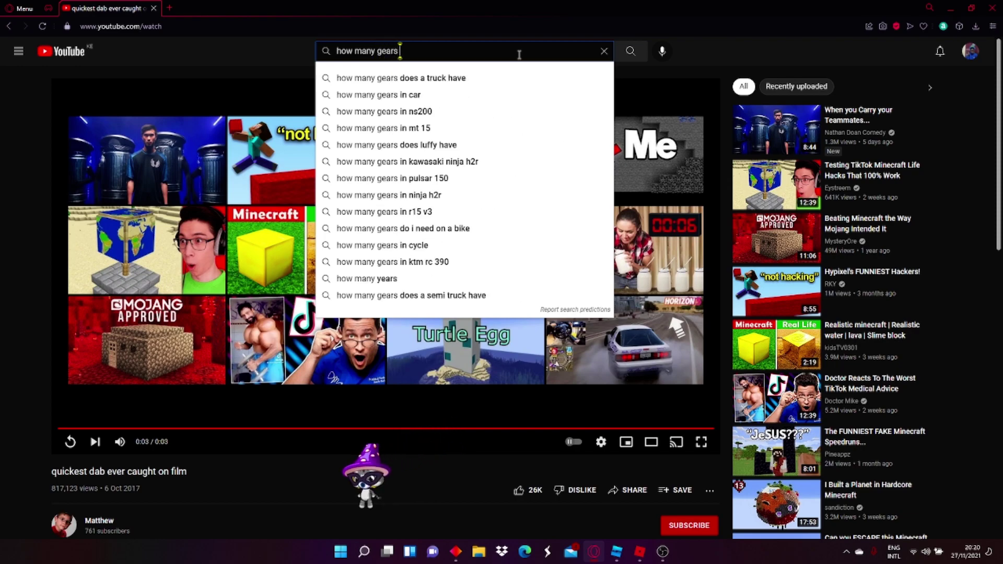
pyautogui.write(' doe')
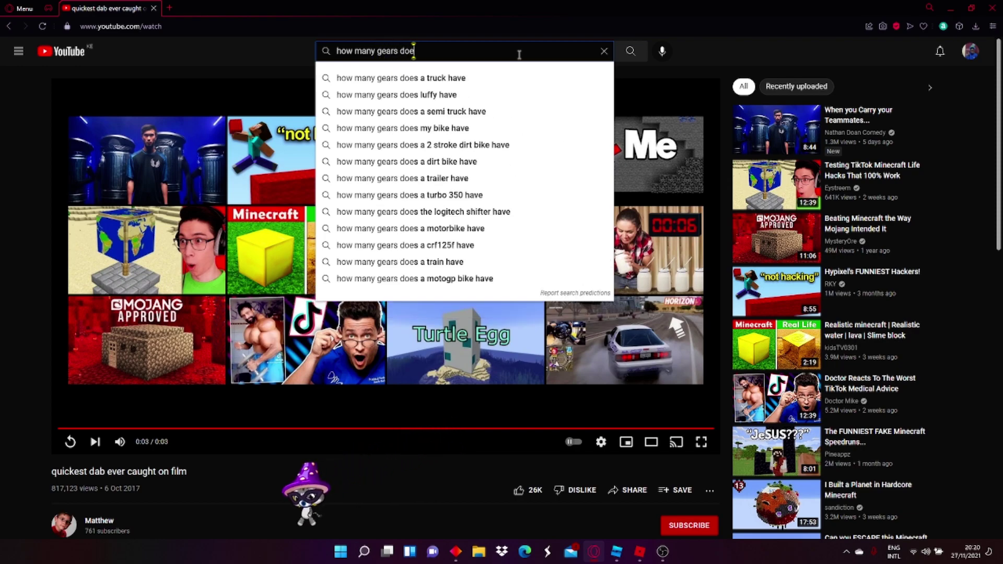
pyautogui.write('s a trac')
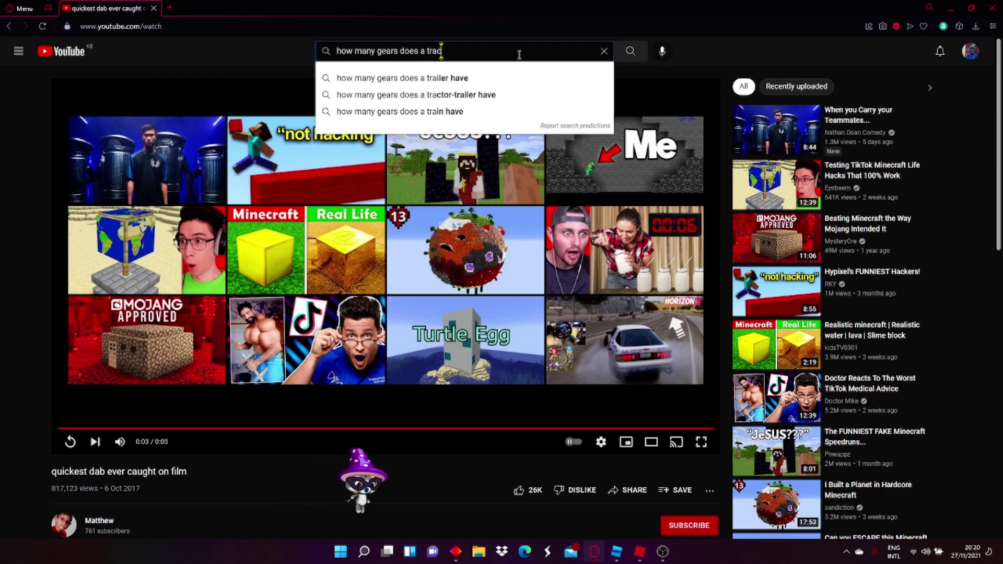
pyautogui.write('tor')
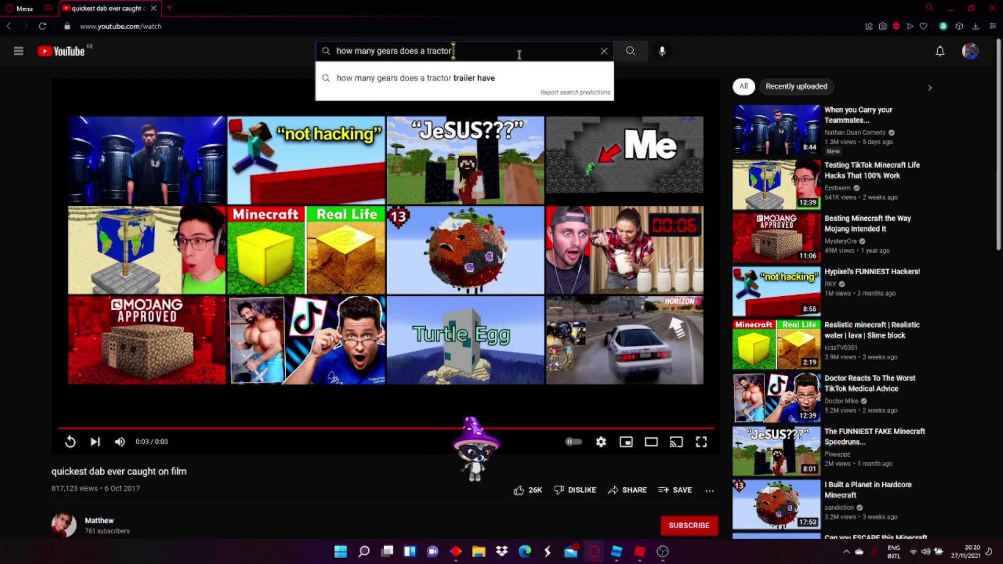
pyautogui.write(' have')
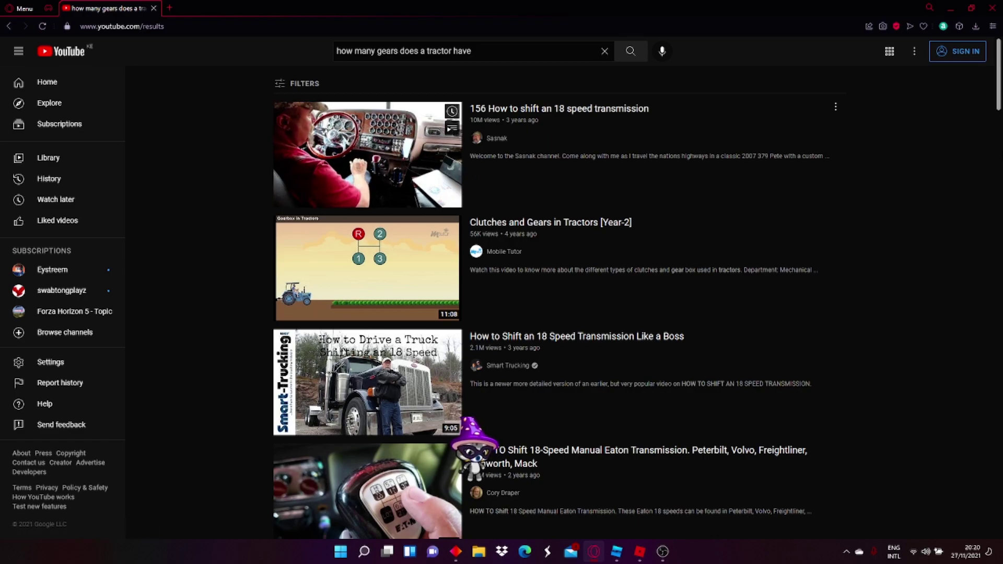
pyautogui.moveTo(995, 104); pyautogui.dragTo(992, 168)
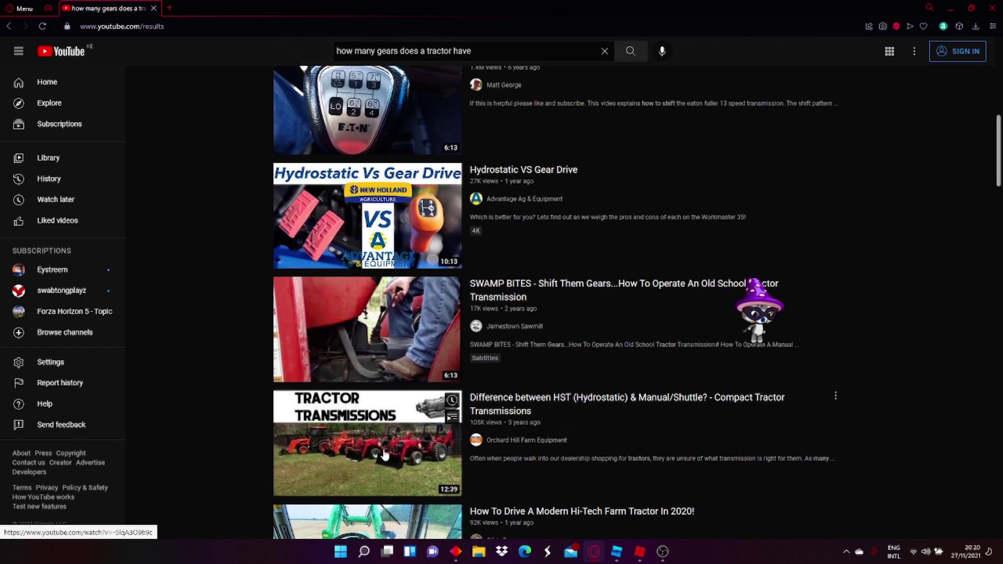
pyautogui.click(170, 8)
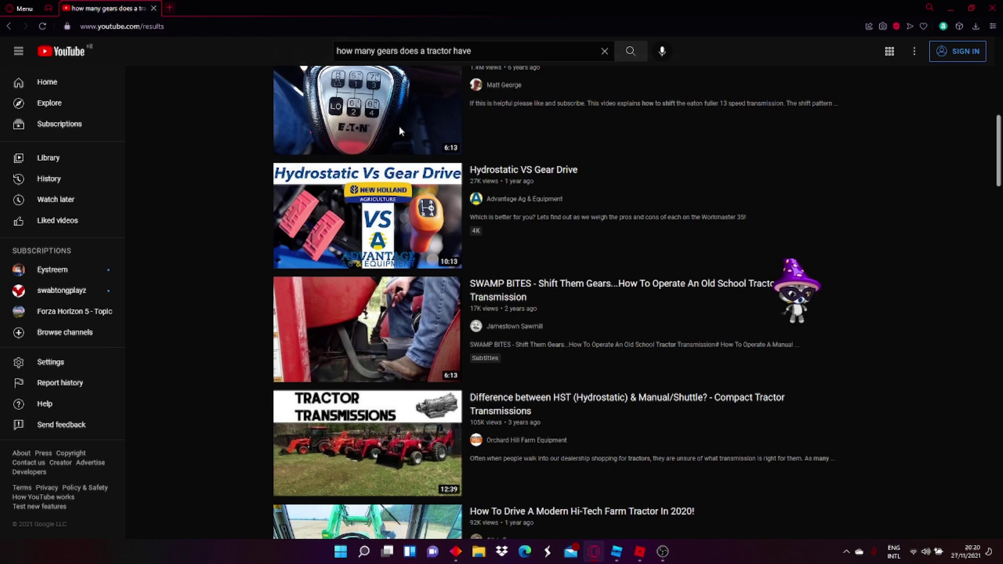
# Step: Back in Roblox, drive the tractor across the sand, recovering from flips
pyautogui.click(642, 552)
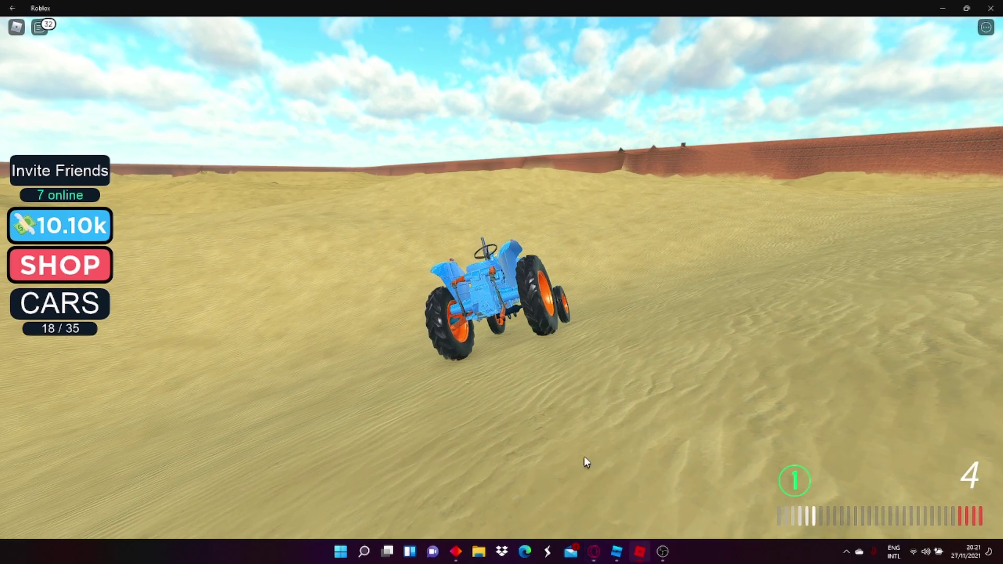
pyautogui.press('w')
pyautogui.press('a')
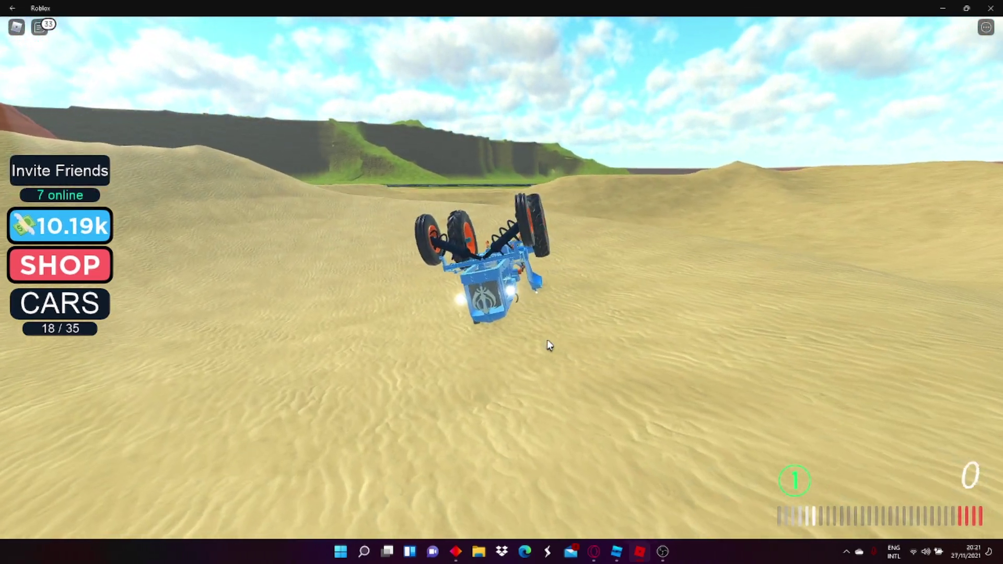
pyautogui.press('w')
pyautogui.press('d')
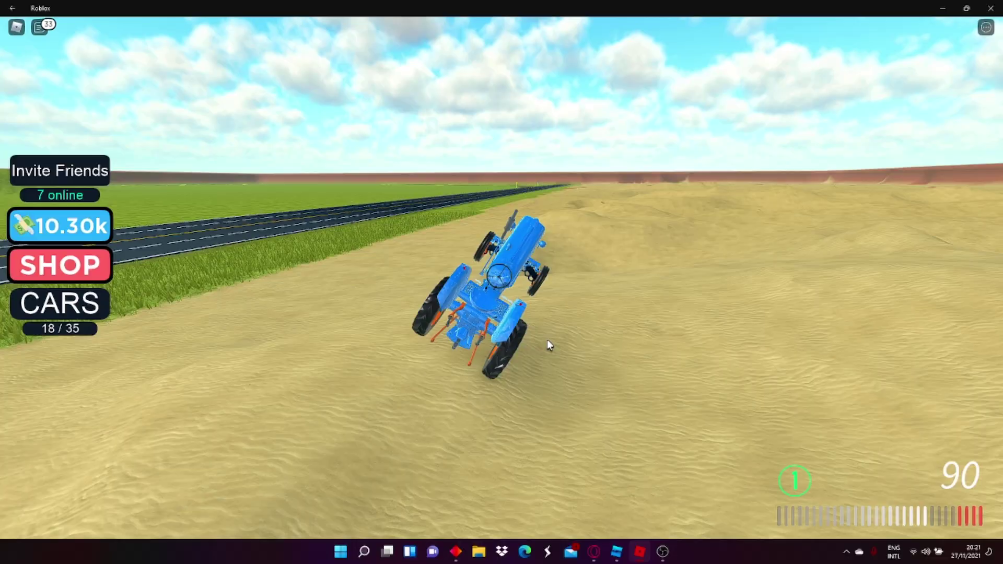
pyautogui.press('s')
pyautogui.press('w')
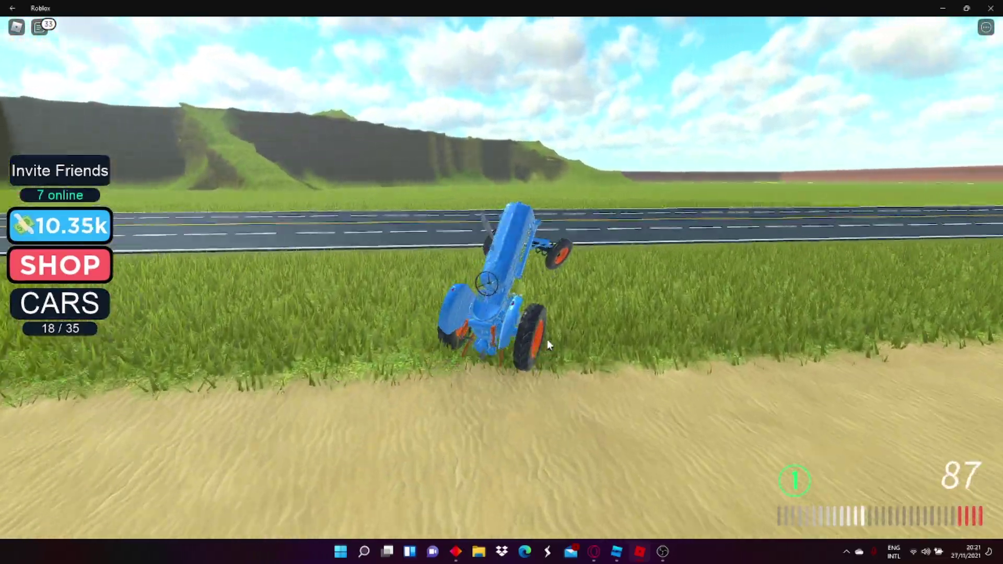
# Step: Drive the righted tractor off the grass and accelerate down the road, weaving across lanes
pyautogui.press('w')
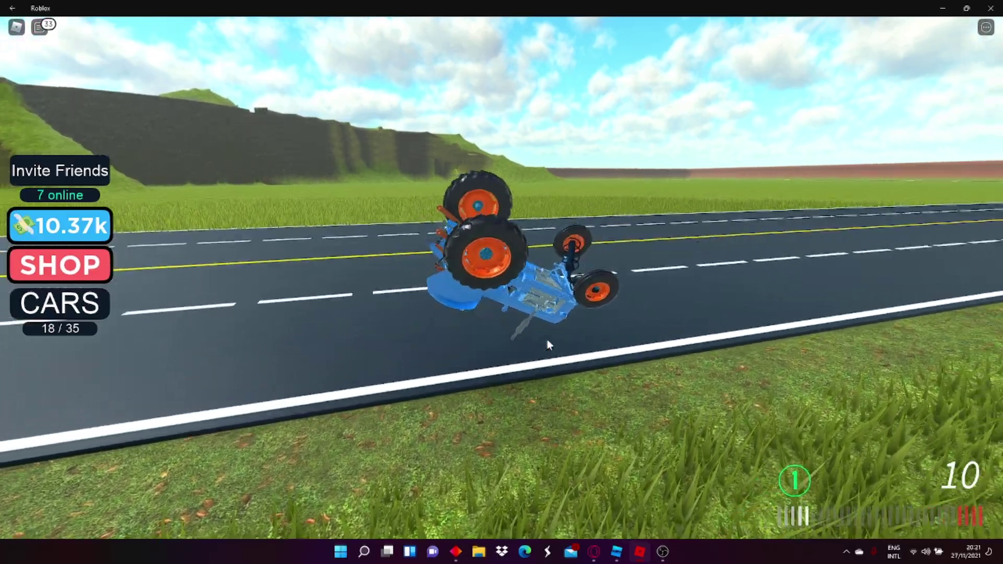
pyautogui.press('w')
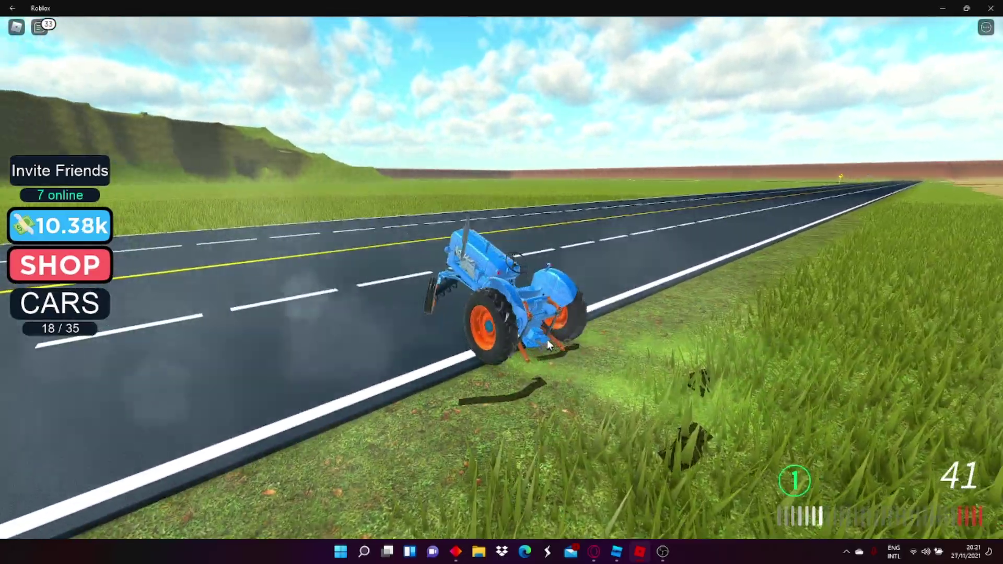
pyautogui.press('w')
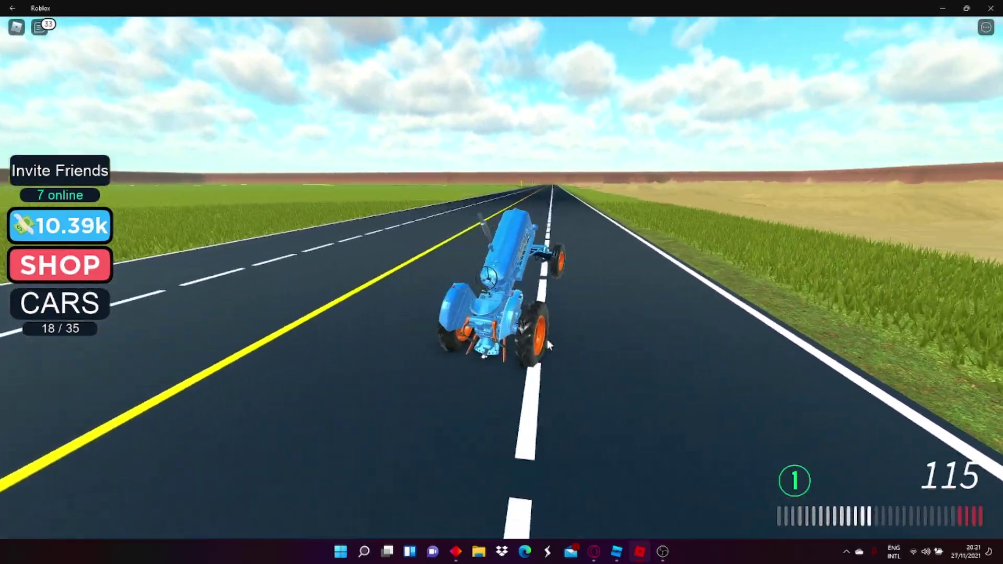
pyautogui.press('w')
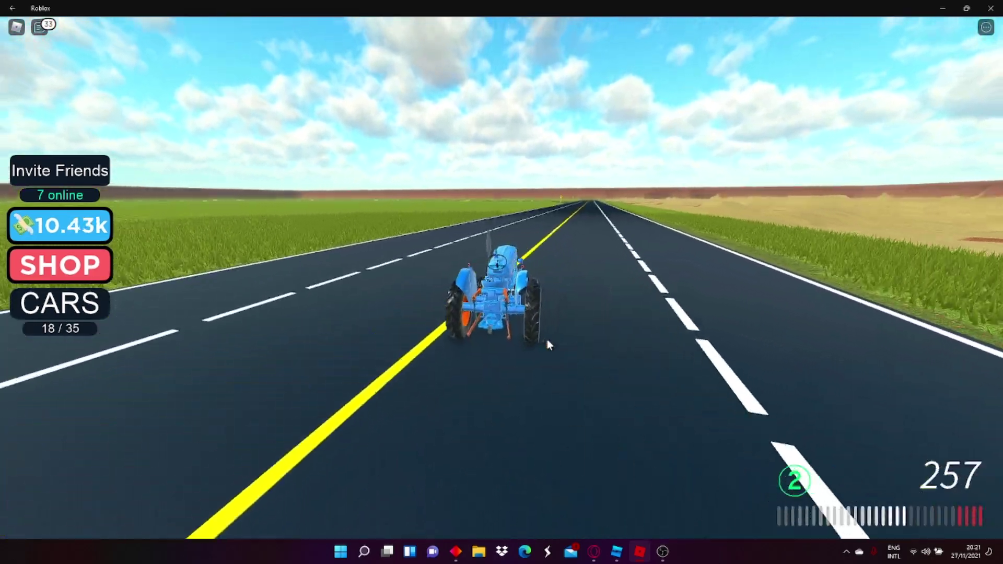
pyautogui.press('w')
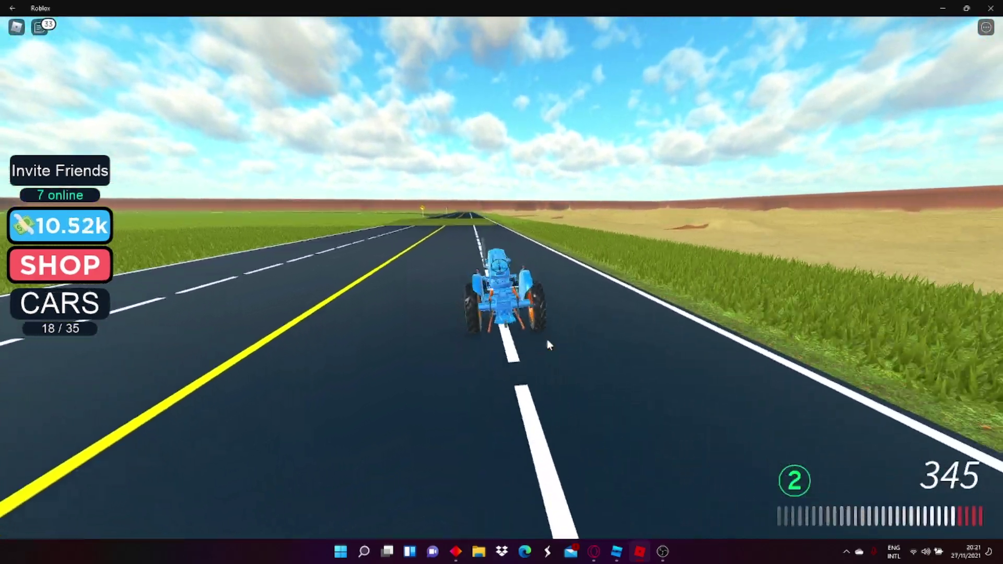
pyautogui.press('a')
pyautogui.press('w')
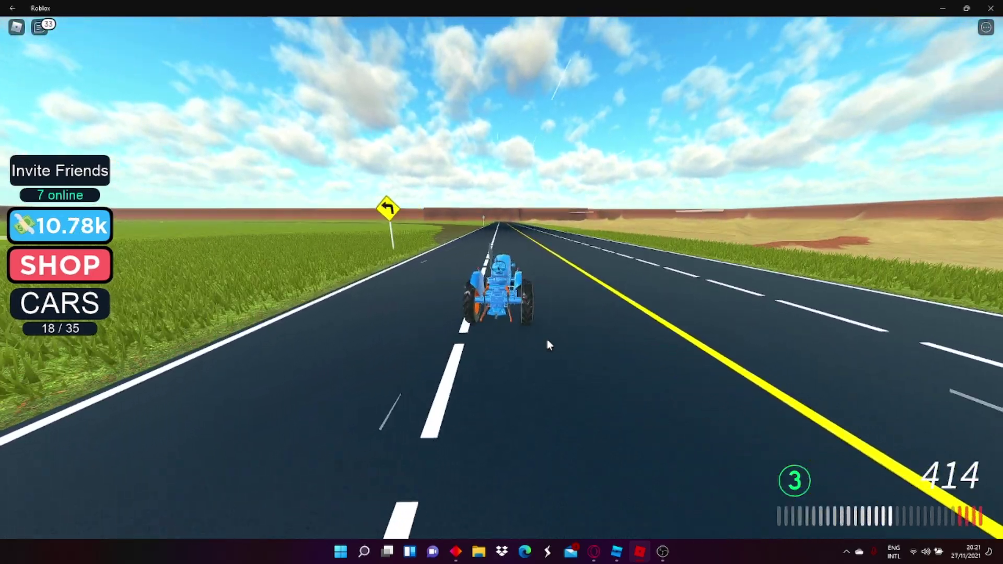
pyautogui.press('d')
pyautogui.press('w')
pyautogui.press('a')
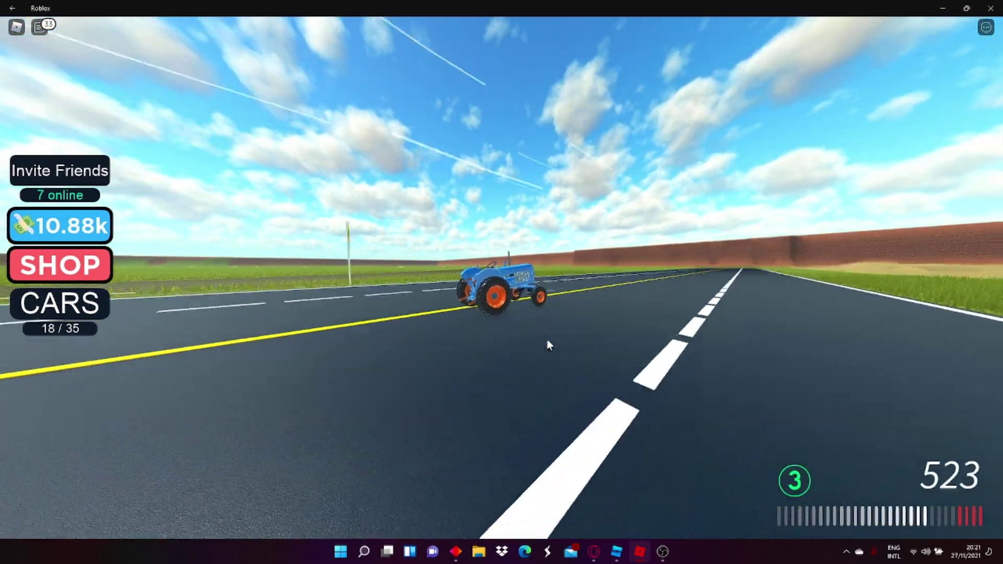
# Step: Drive the tractor into the rock wall and start climbing it
pyautogui.press('w')
pyautogui.press('d')
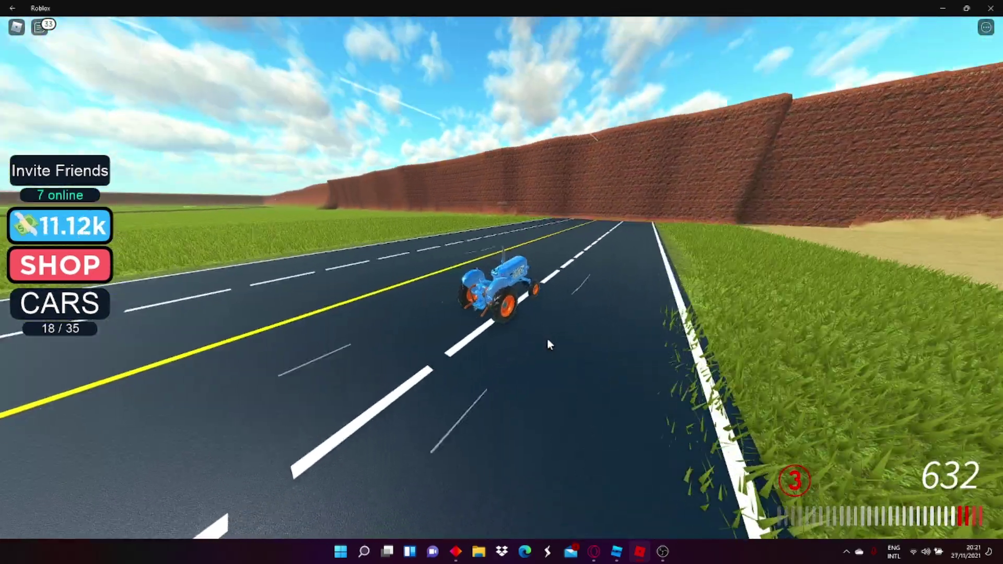
pyautogui.press('w')
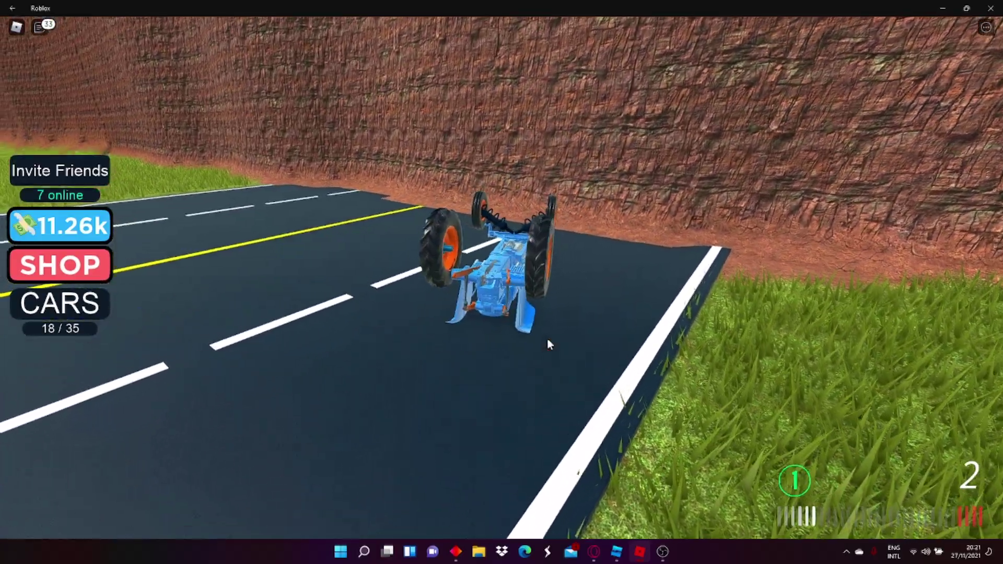
pyautogui.press('d')
pyautogui.press('w')
pyautogui.press('d')
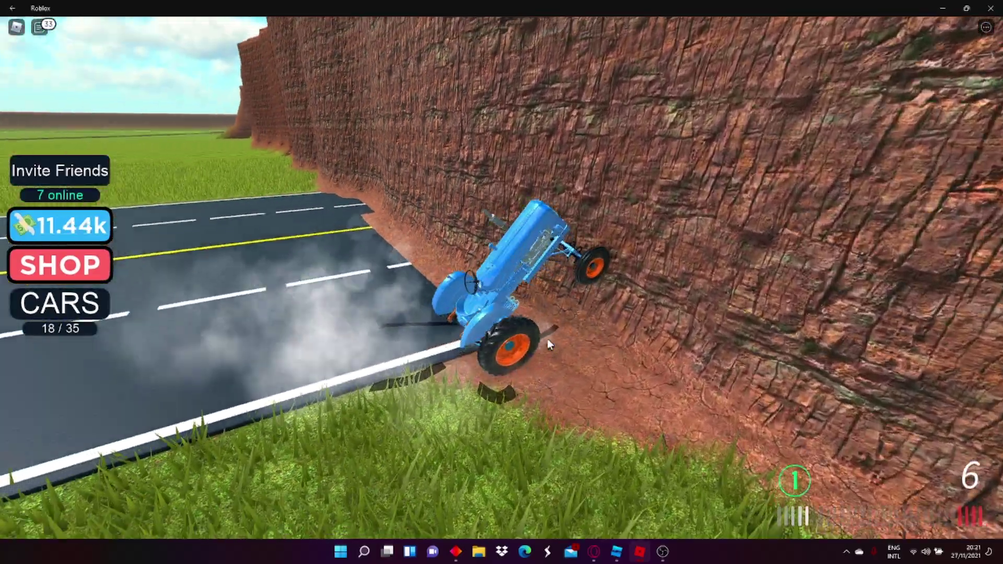
# Step: Keep driving along the rock wall face, then open the CARS garage
pyautogui.press('w')
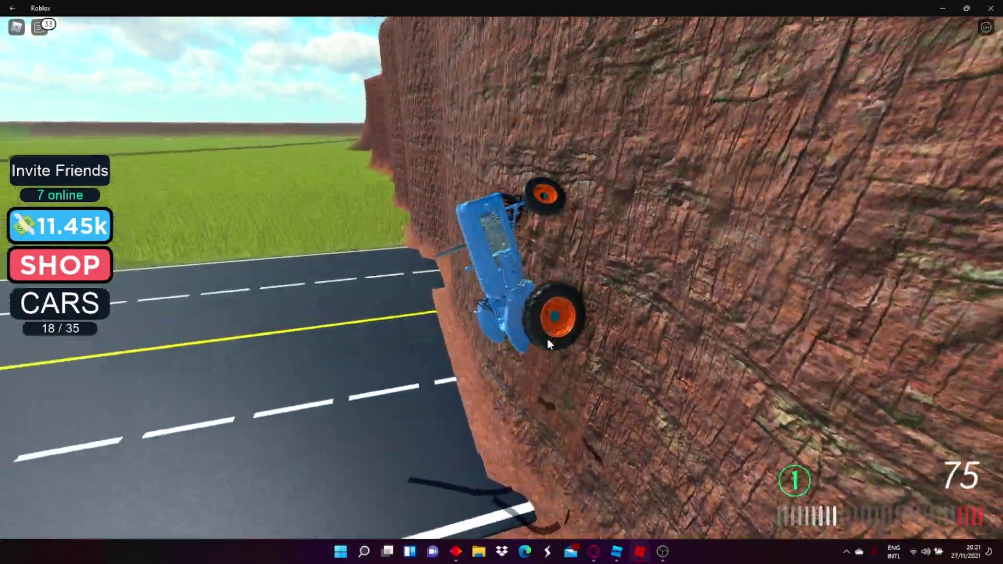
pyautogui.press('w')
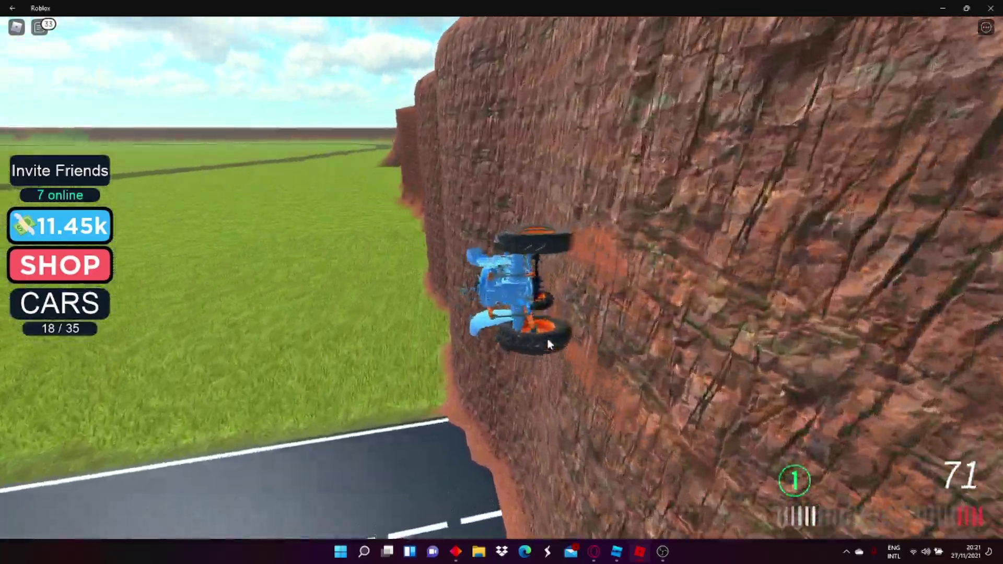
pyautogui.press('w')
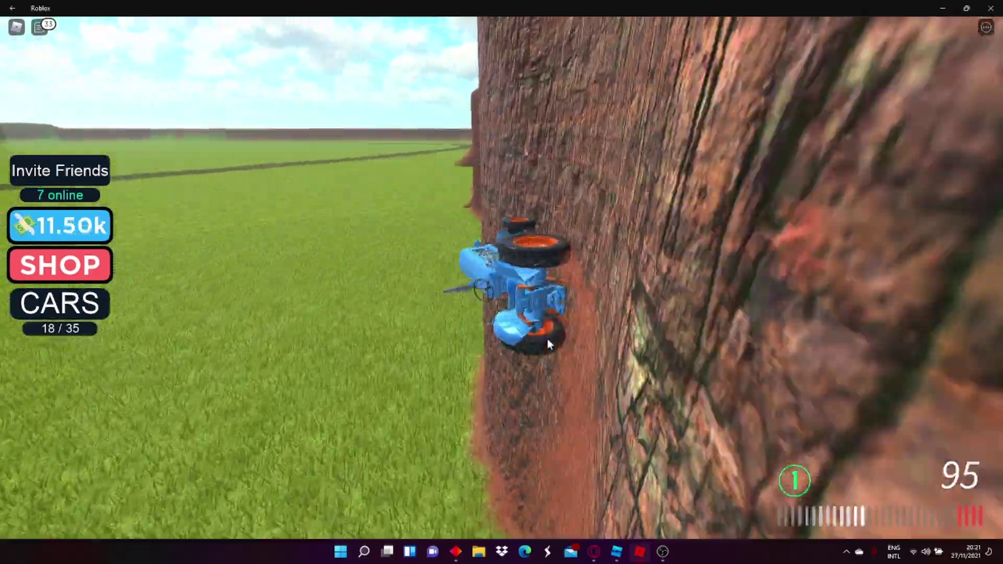
pyautogui.press('w')
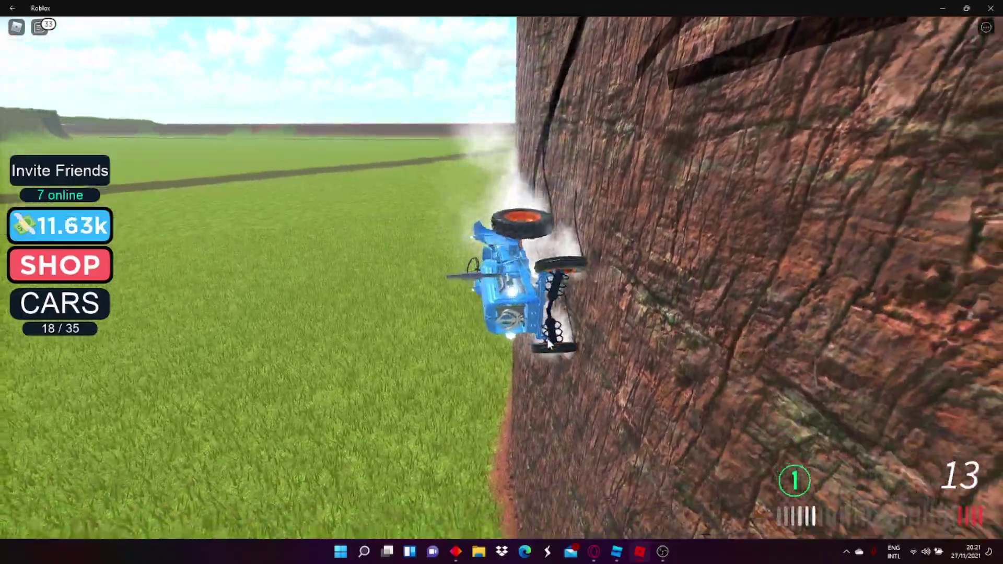
pyautogui.press('w')
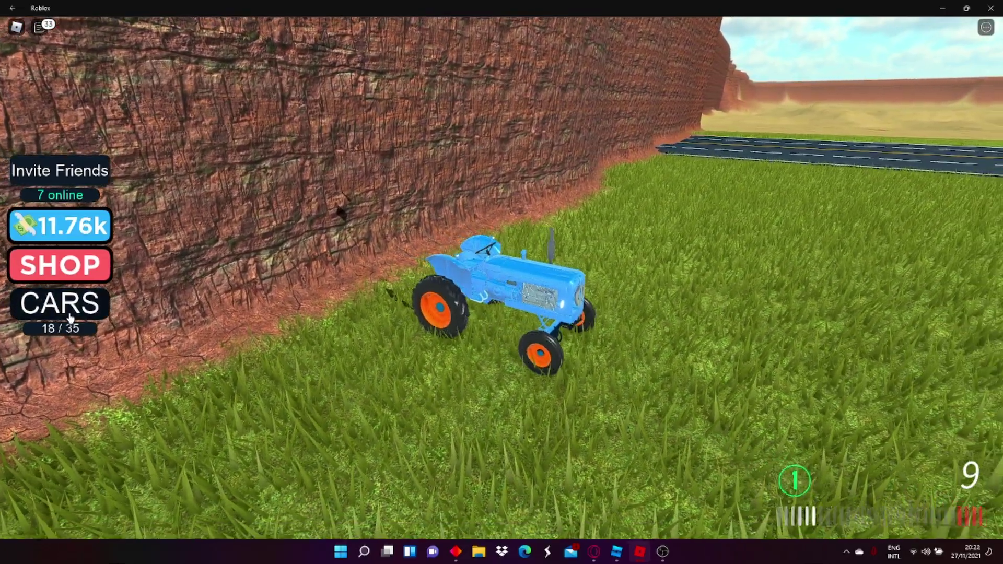
pyautogui.click(78, 303)
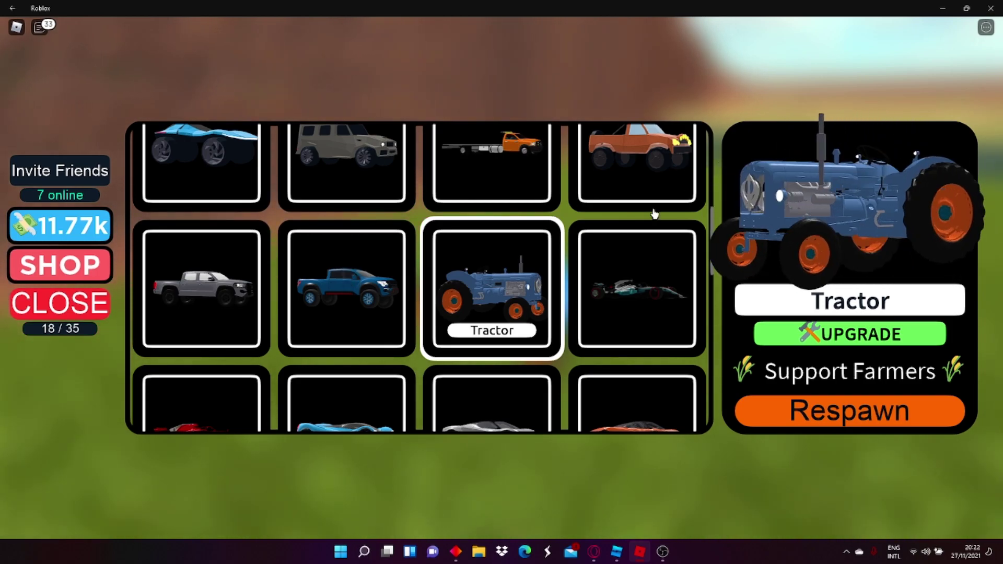
pyautogui.scroll(-3, 643, 219)
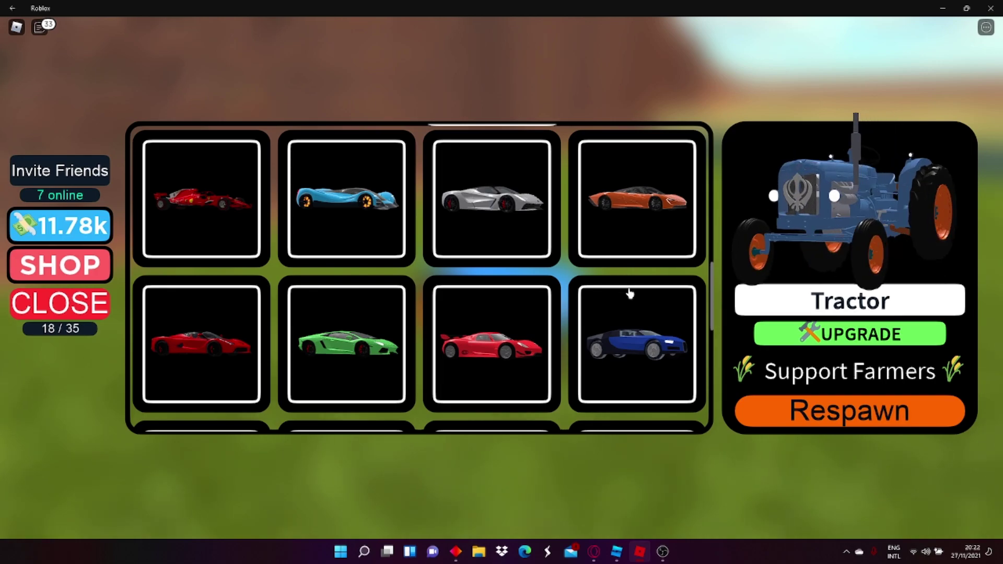
pyautogui.scroll(-2, 656, 376)
pyautogui.scroll(-3, 633, 314)
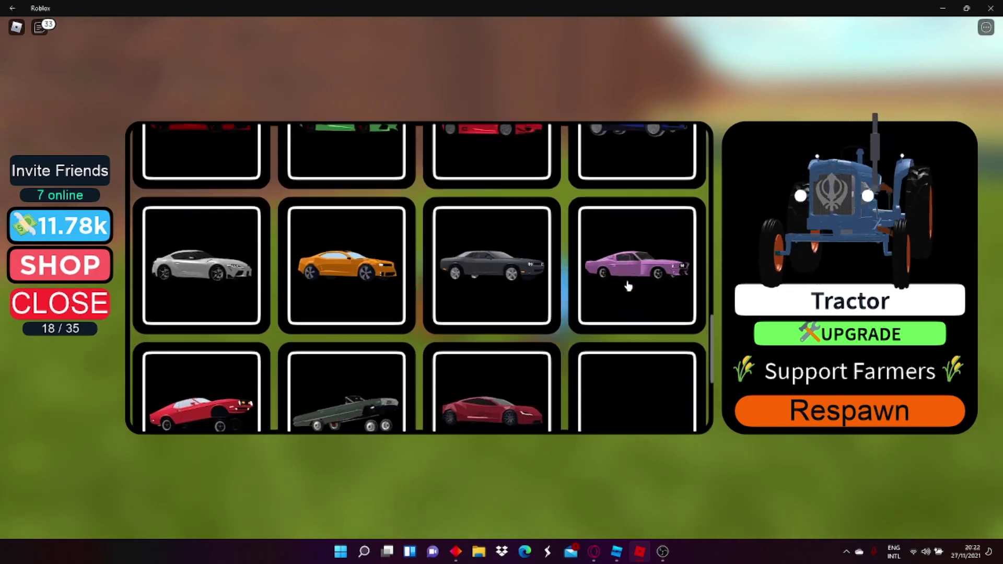
pyautogui.scroll(-1, 630, 286)
pyautogui.scroll(-3, 632, 287)
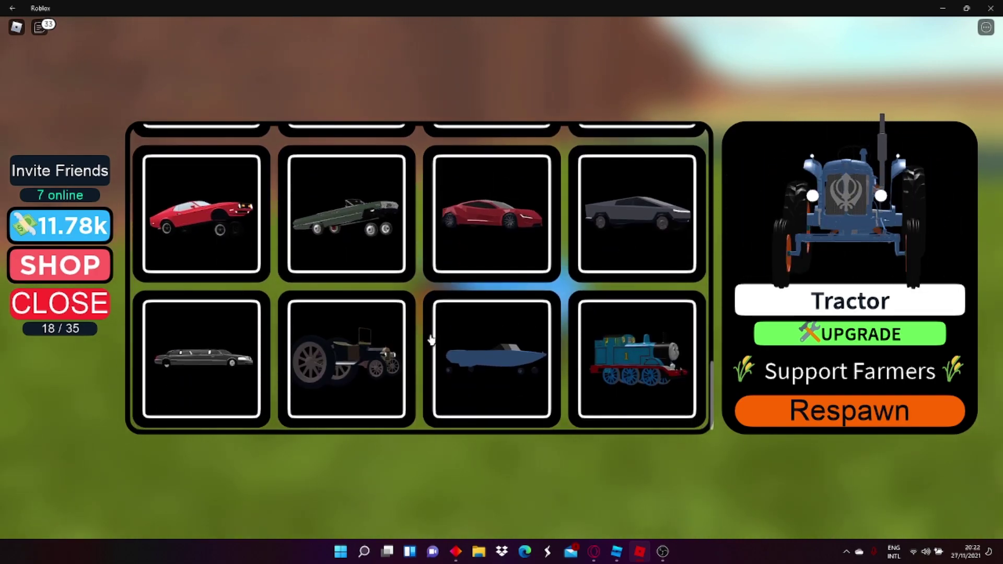
# Step: Select the Royal Buggy in the collection and unlock it
pyautogui.click(347, 358)
pyautogui.click(832, 427)
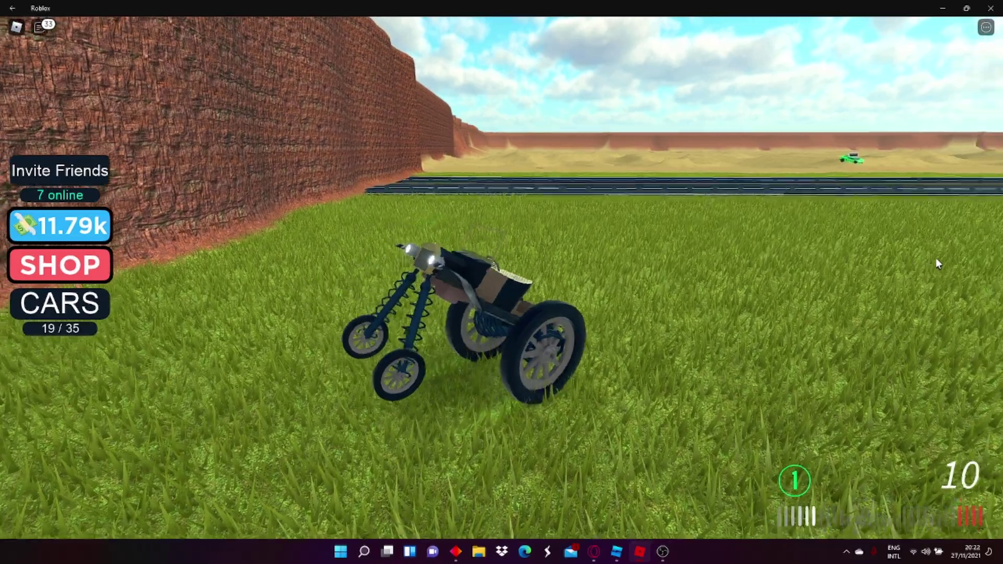
# Step: Drive the Royal Buggy along the wall, up the cliff and onto the road
pyautogui.press('w')
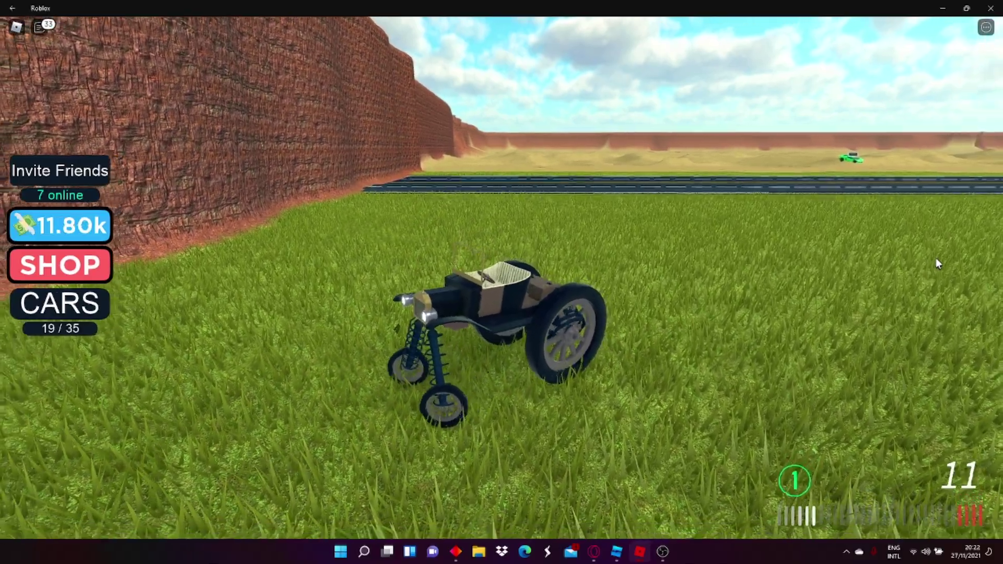
pyautogui.press('w')
pyautogui.press('d')
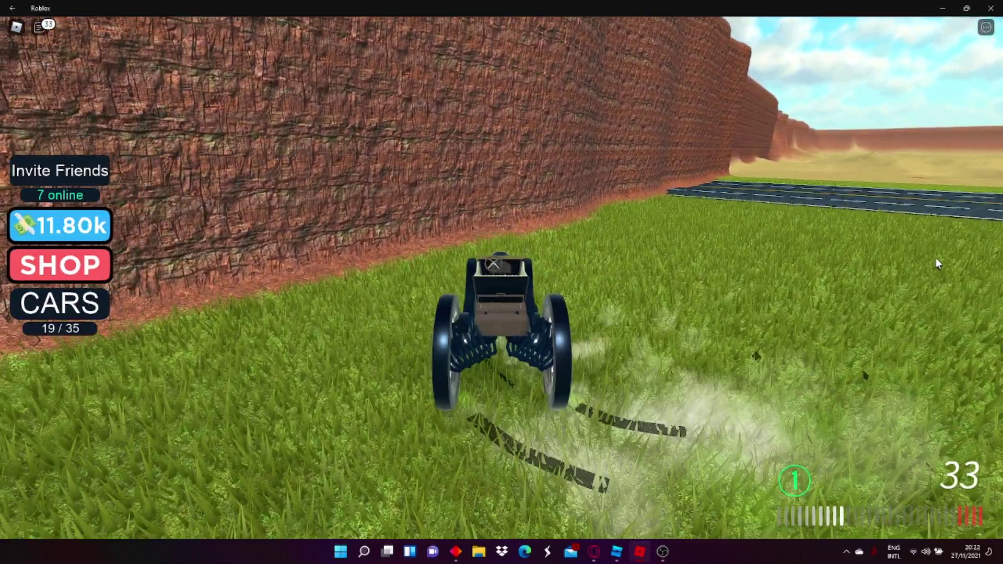
pyautogui.press('a')
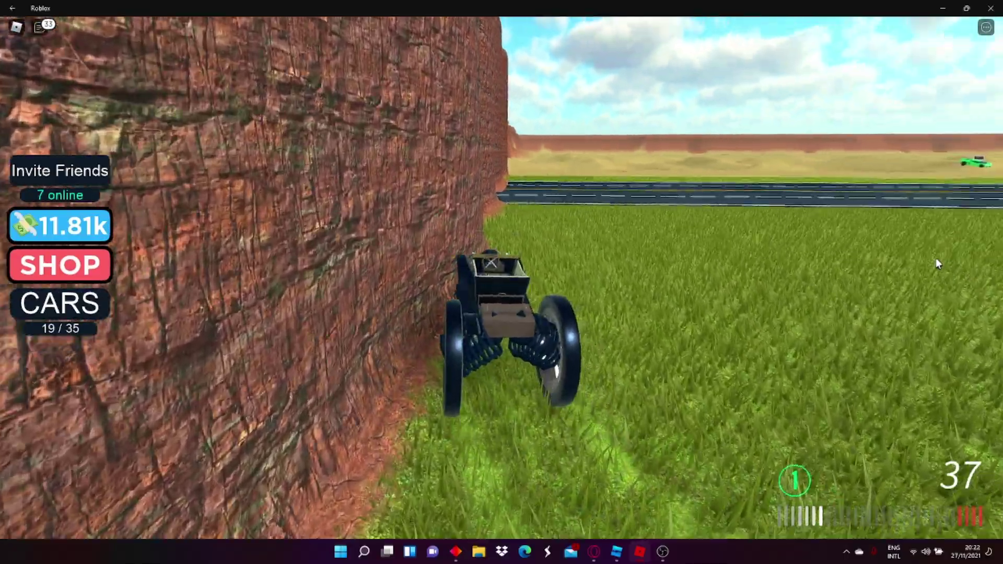
pyautogui.press('w')
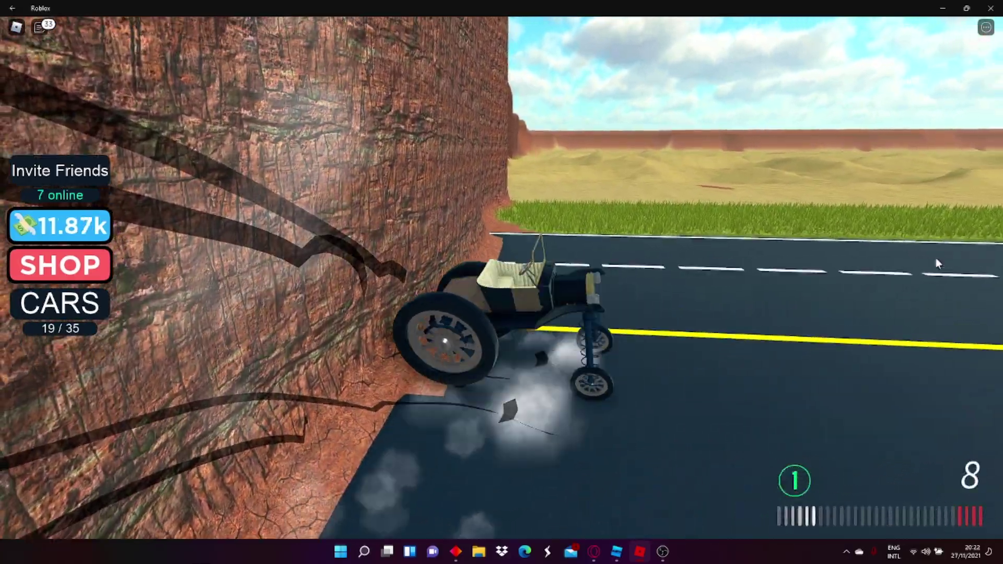
pyautogui.press('w')
# Step: Accelerate the buggy down the highway toward the rock arch, swerving across lanes
pyautogui.press('w')
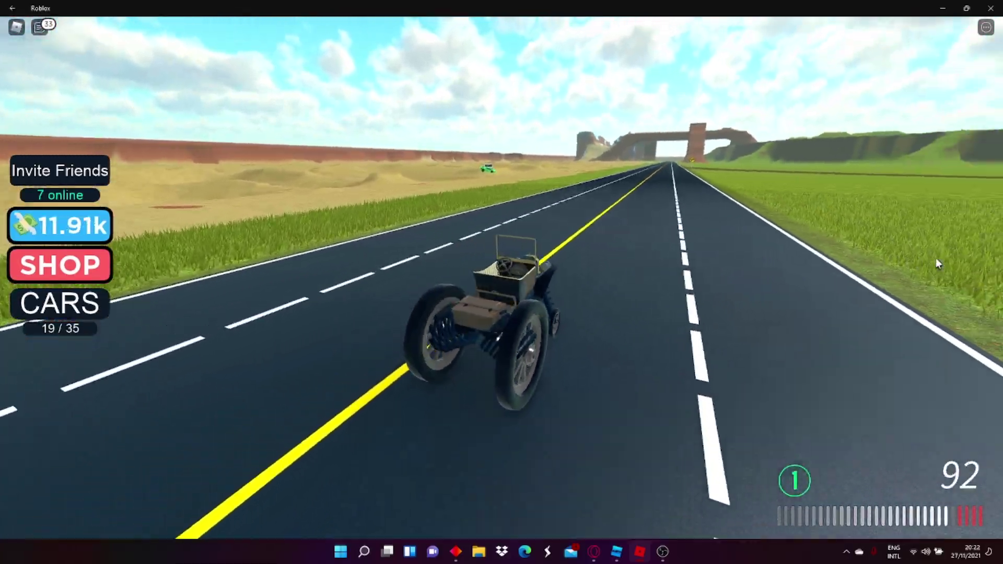
pyautogui.press('w')
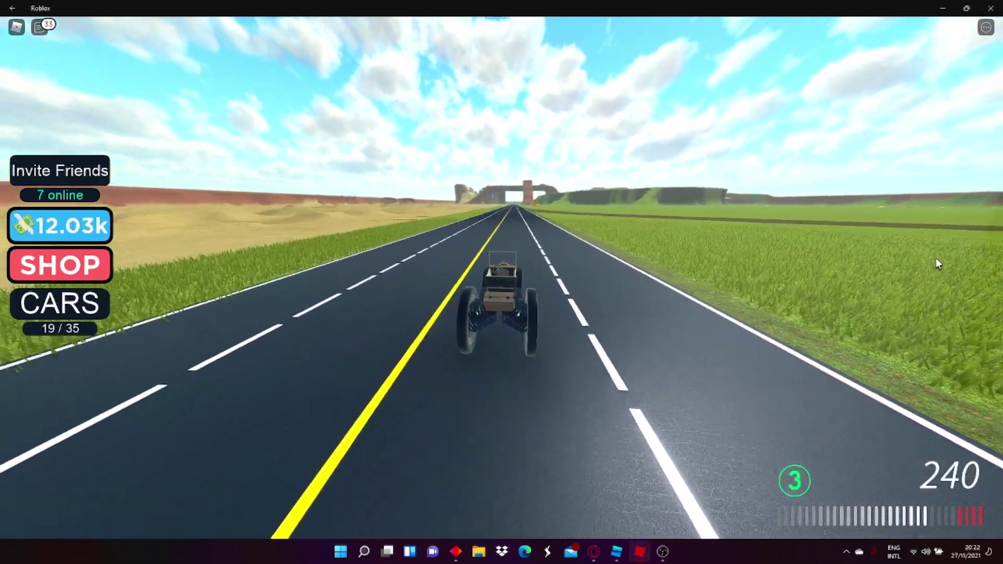
pyautogui.press('a')
pyautogui.press('w')
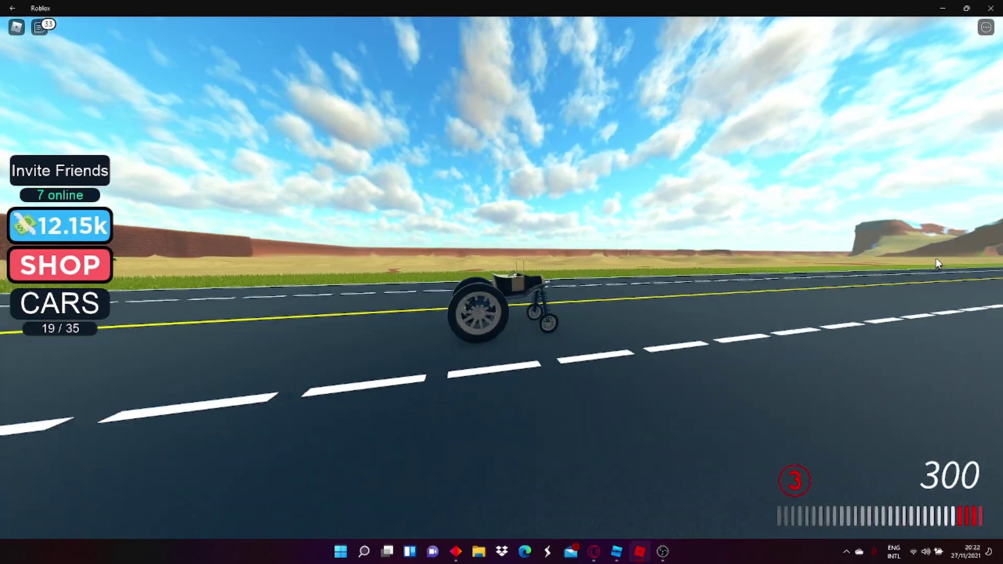
pyautogui.press('w')
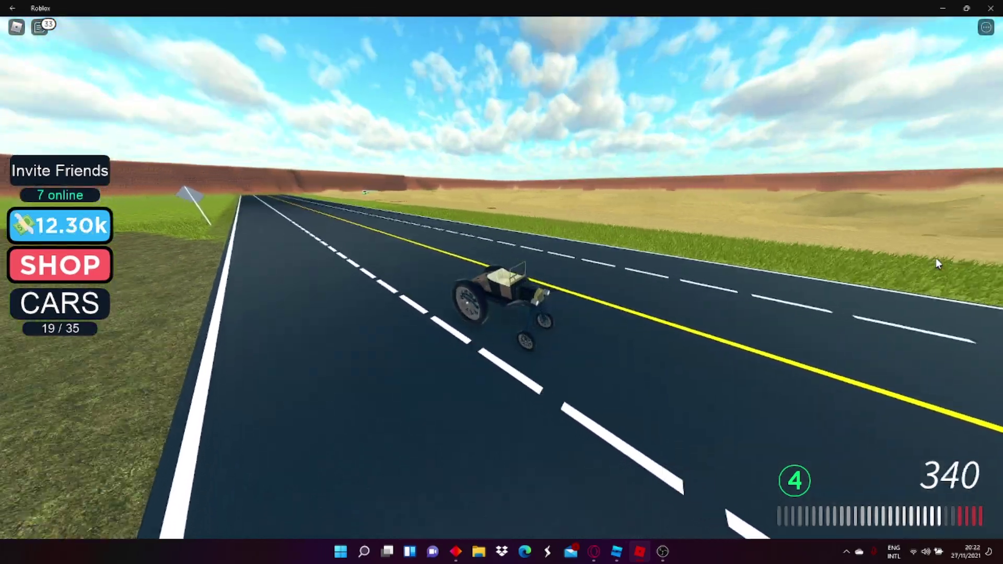
pyautogui.press('w')
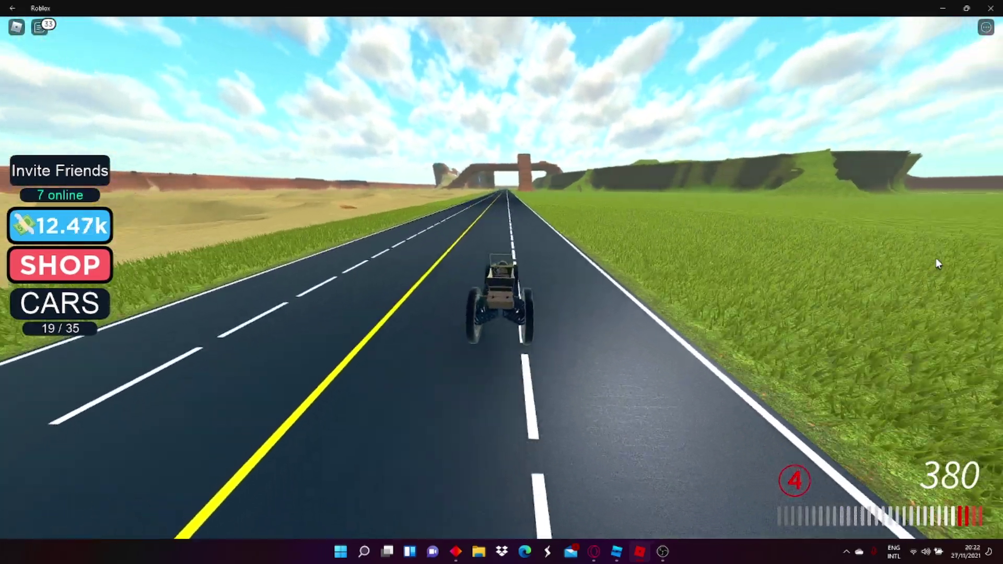
pyautogui.press('w')
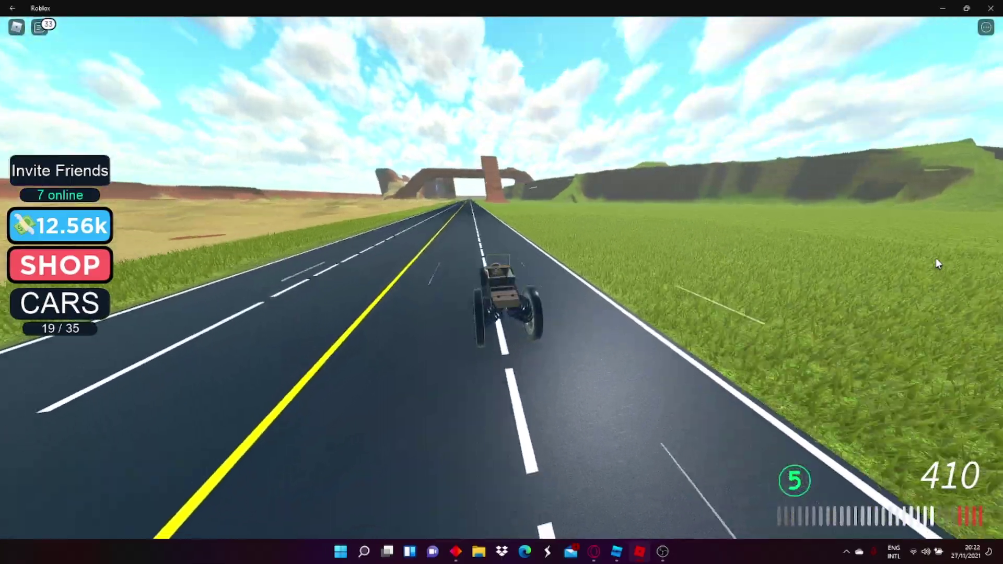
pyautogui.press('d')
pyautogui.press('w')
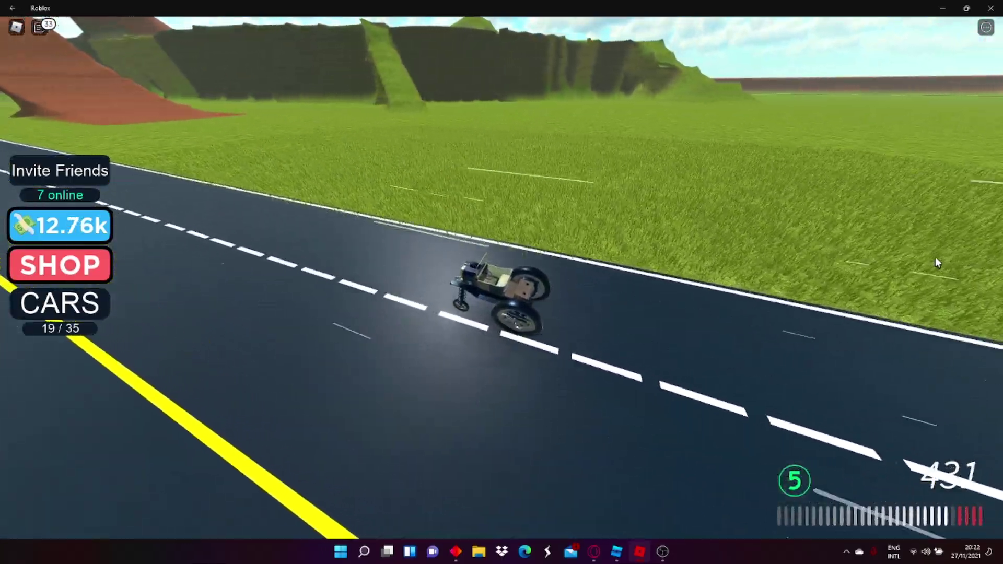
pyautogui.press('a')
# Step: Weave across the yellow centre line at top speed near 500
pyautogui.press('w')
pyautogui.press('a')
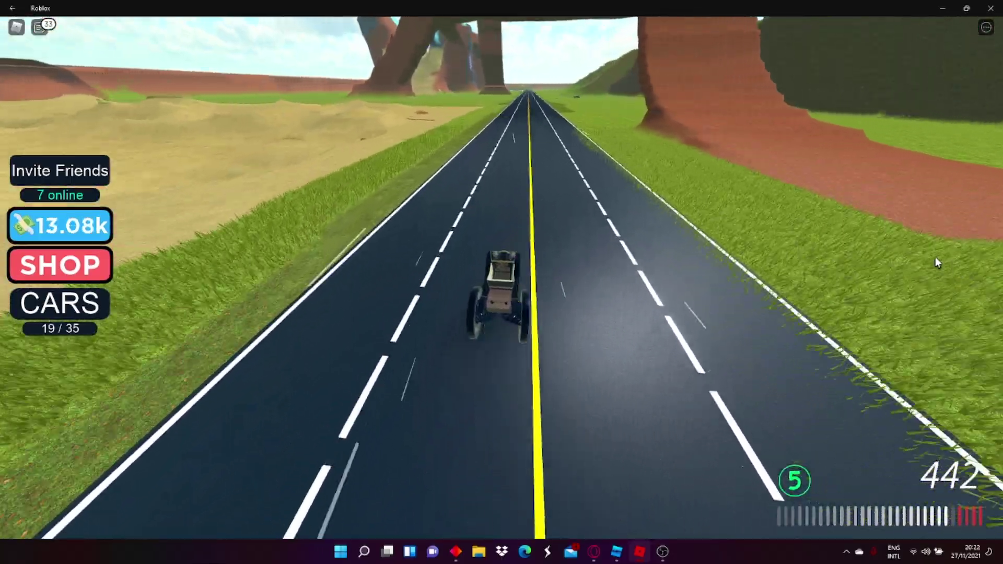
pyautogui.press('w')
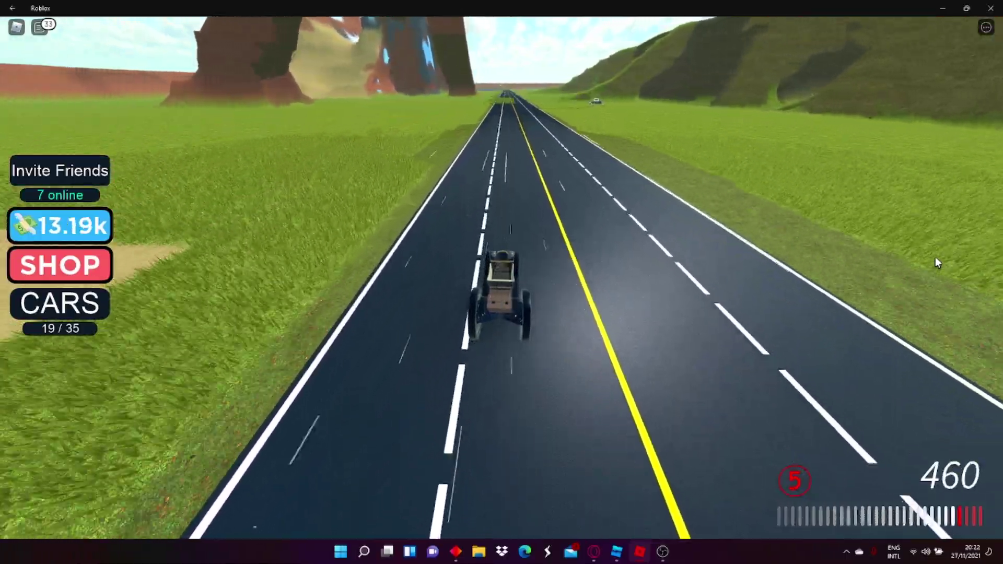
pyautogui.press('d')
pyautogui.press('w')
pyautogui.press('d')
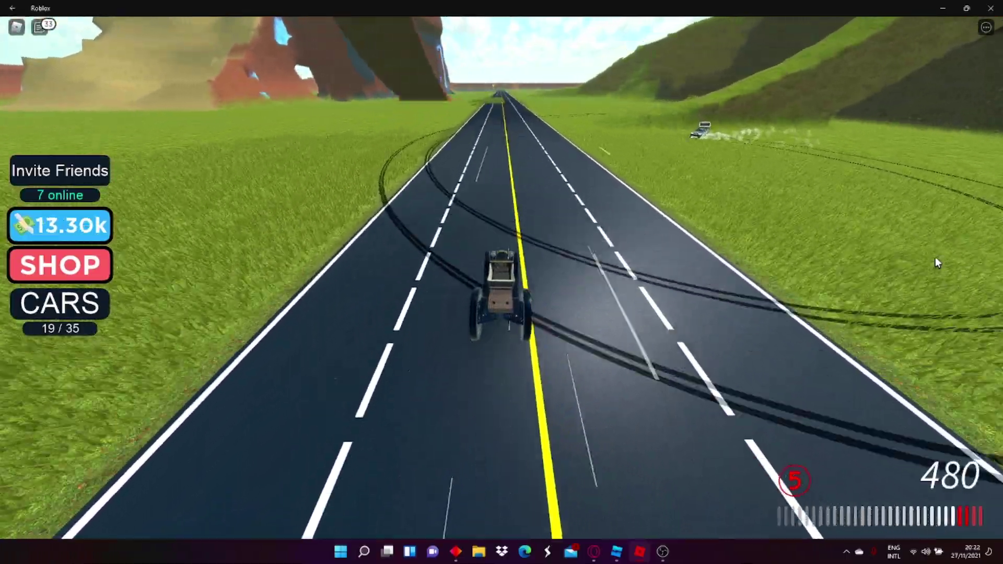
pyautogui.press('w')
pyautogui.press('d')
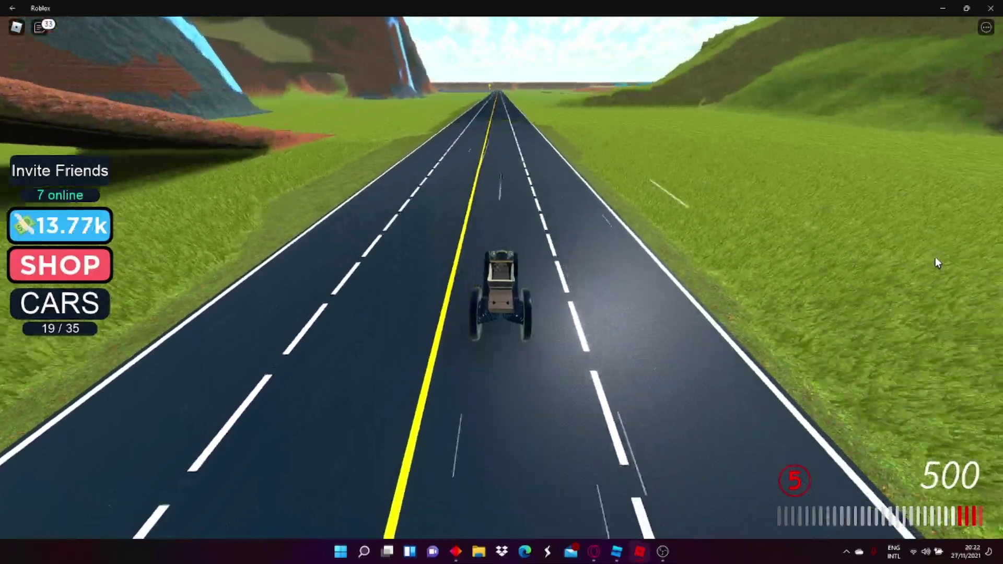
pyautogui.press('w')
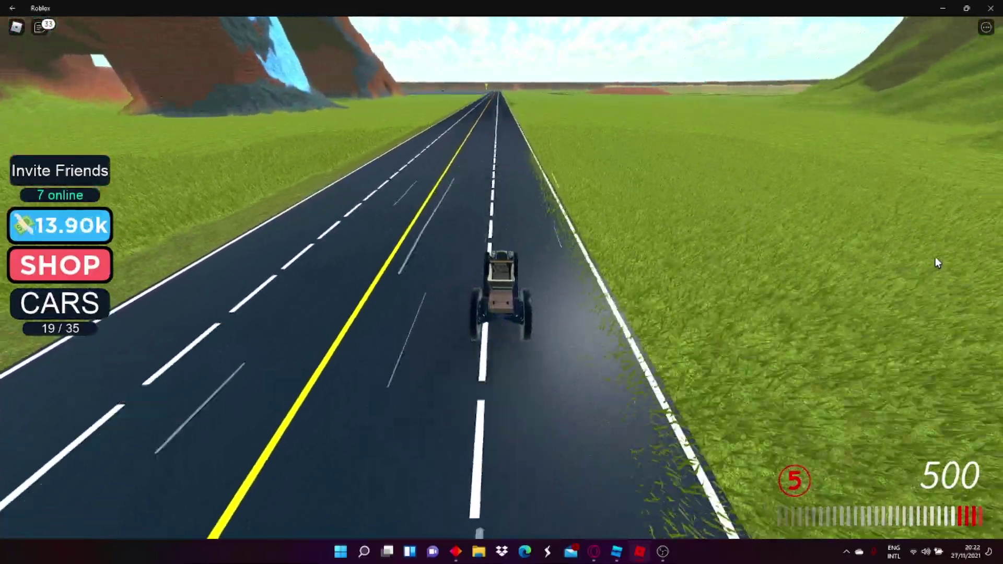
pyautogui.press('d')
# Step: Cruise the centre line, recover from the grass and stop by the leaderboard
pyautogui.press('a')
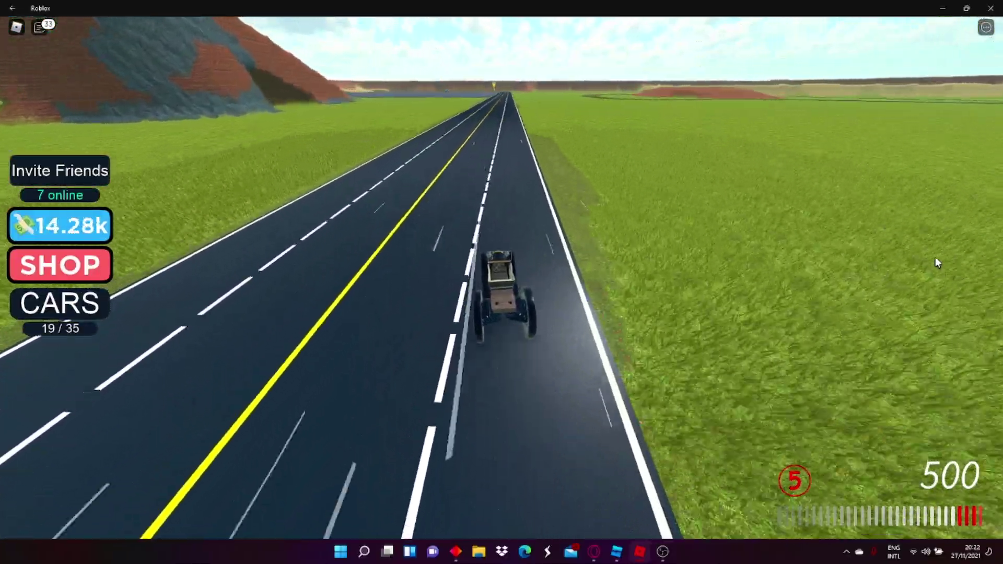
pyautogui.press('w')
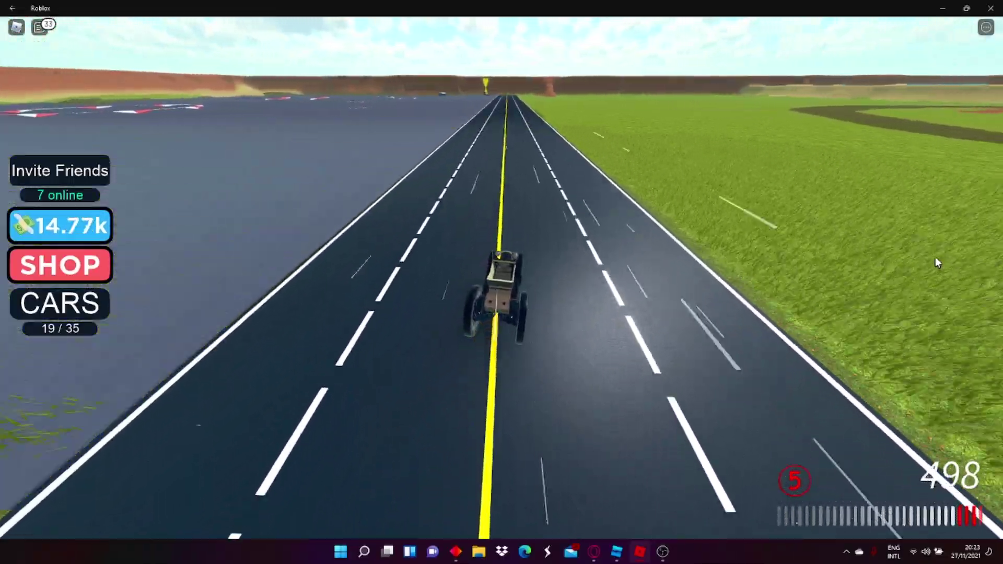
pyautogui.press('d')
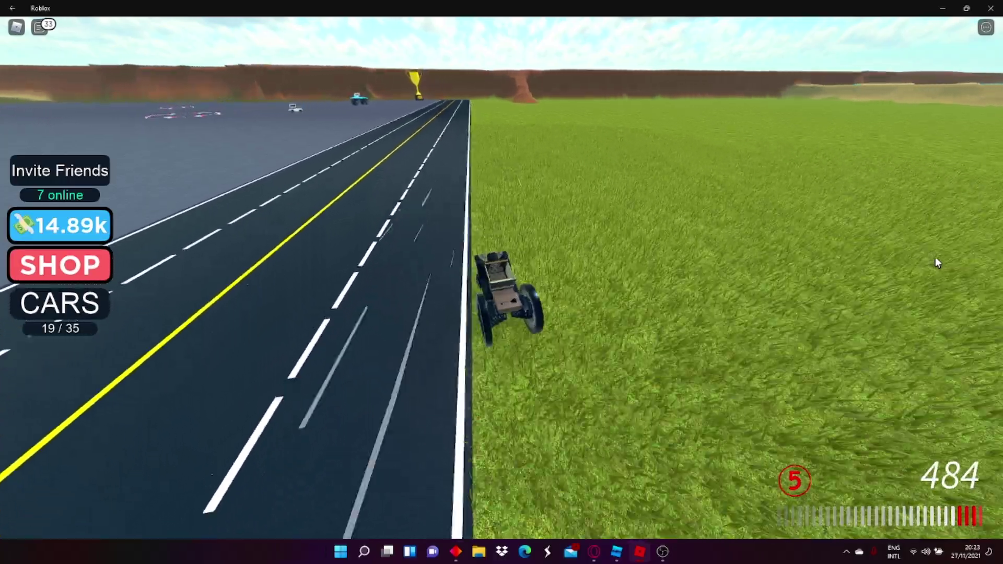
pyautogui.press('a')
pyautogui.press('a')
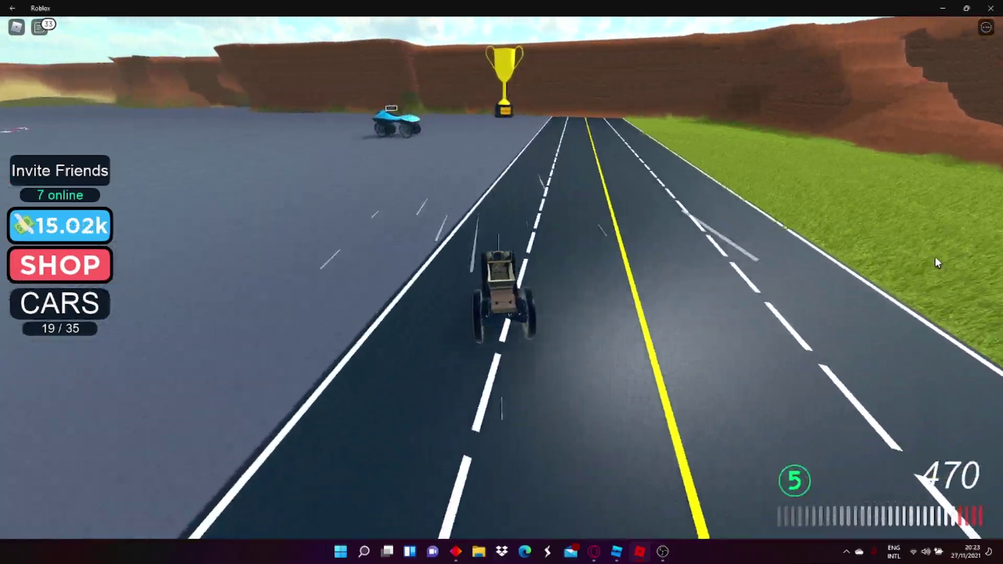
pyautogui.press('s')
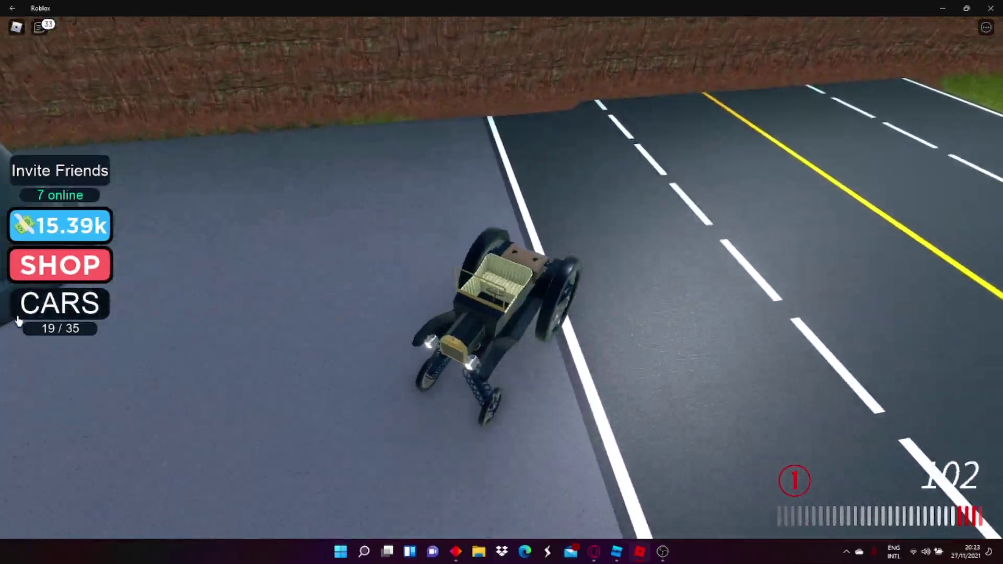
# Step: Upgrade the Royal Buggy's speed to four of six levels, then close the collection
pyautogui.click(60, 303)
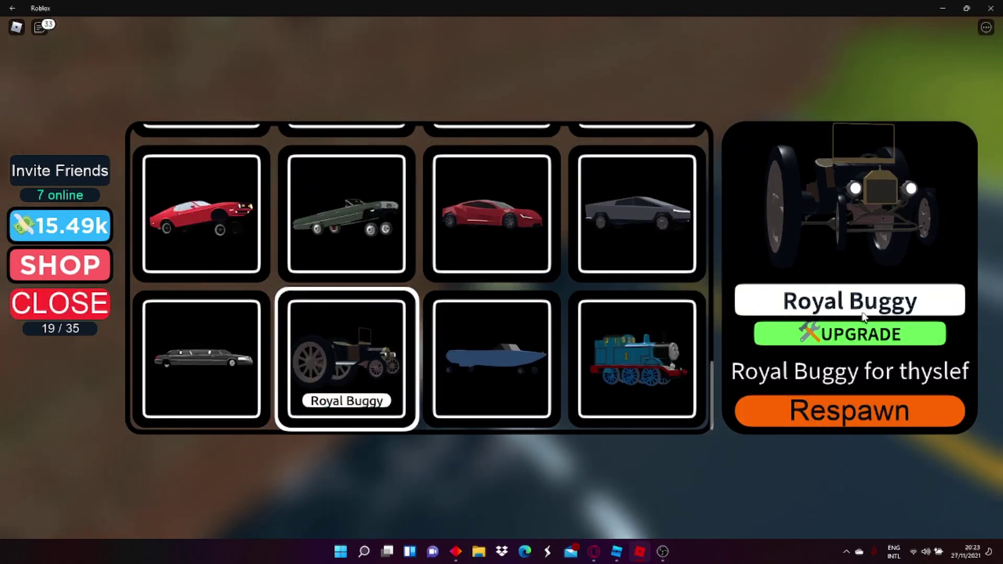
pyautogui.click(858, 336)
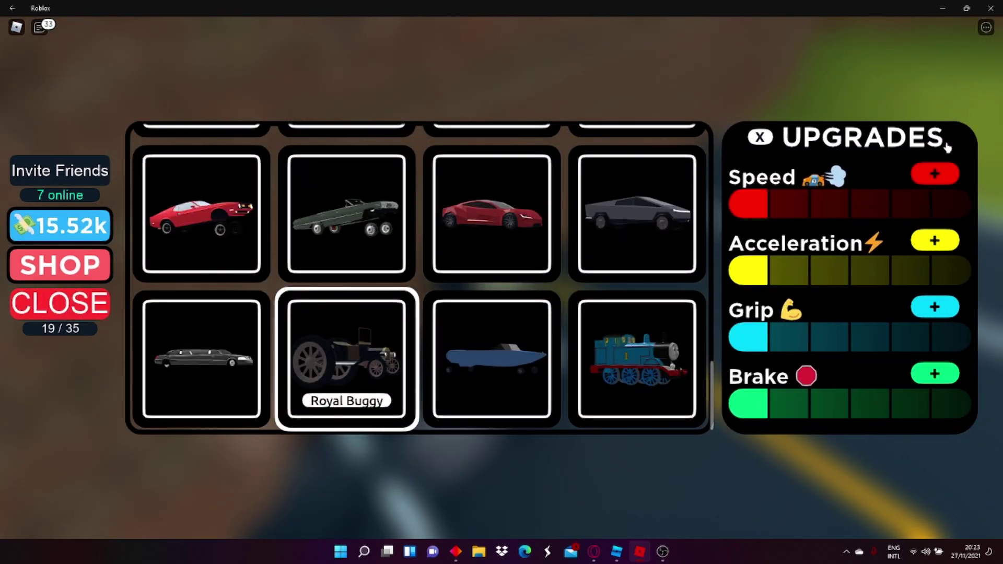
pyautogui.click(943, 175)
pyautogui.click(706, 337)
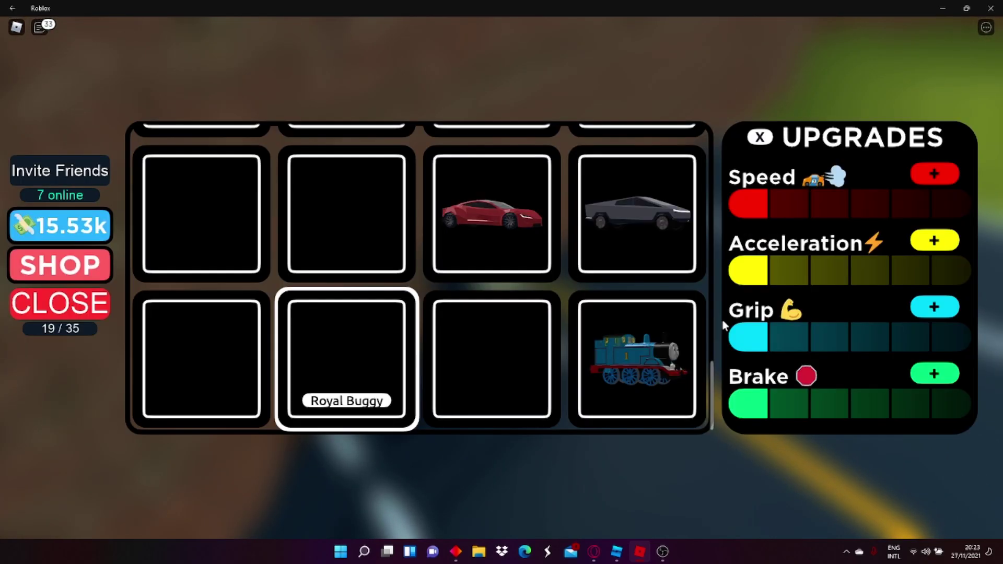
pyautogui.click(913, 179)
pyautogui.click(663, 352)
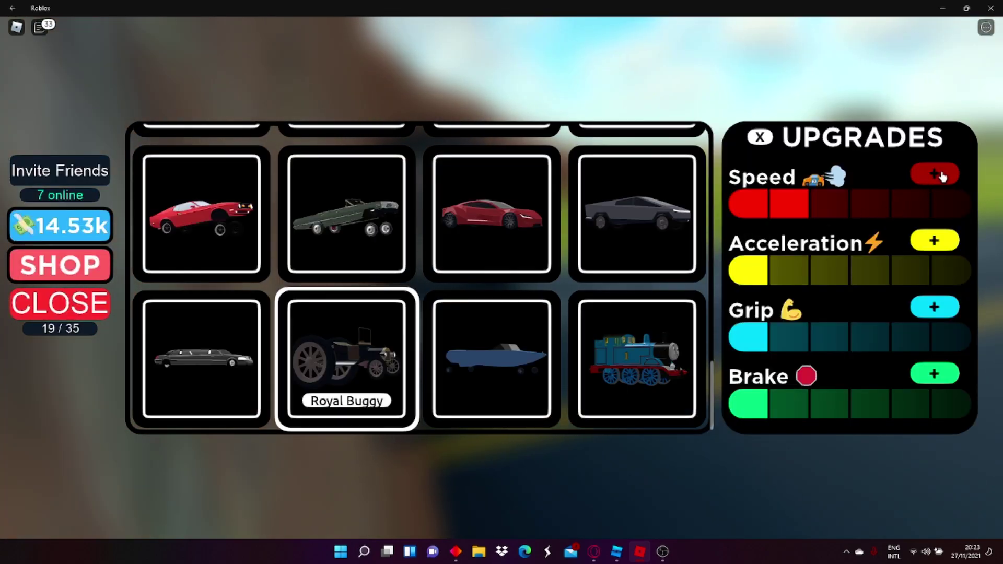
pyautogui.click(936, 174)
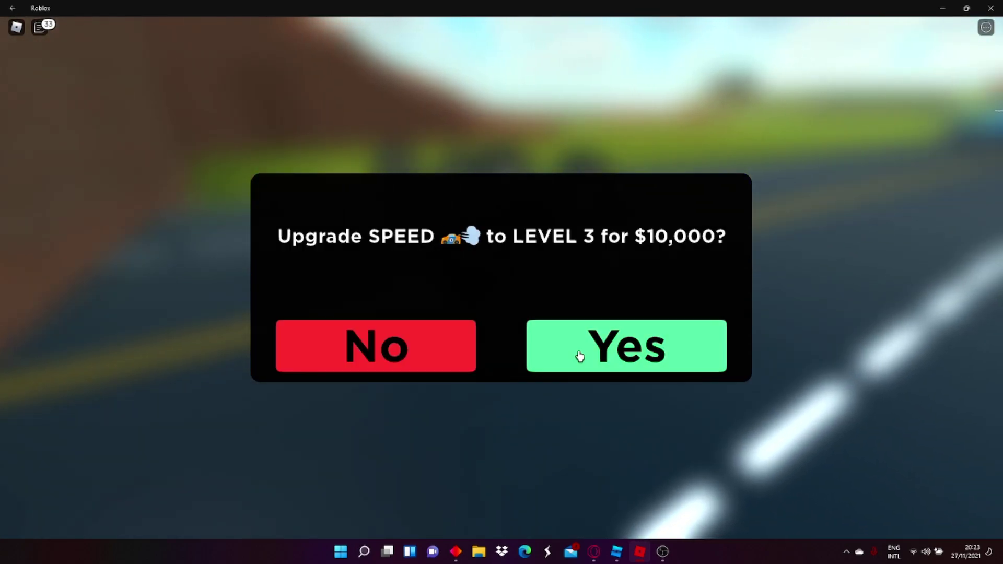
pyautogui.click(577, 355)
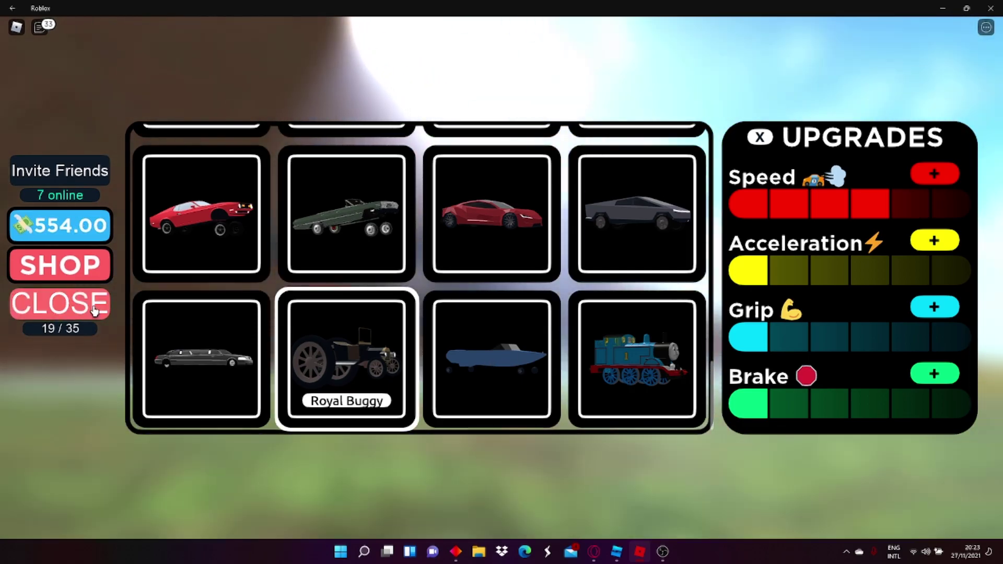
pyautogui.click(86, 305)
# Step: Accelerate the upgraded Royal Buggy down the highway toward top speed near 800
pyautogui.press('w')
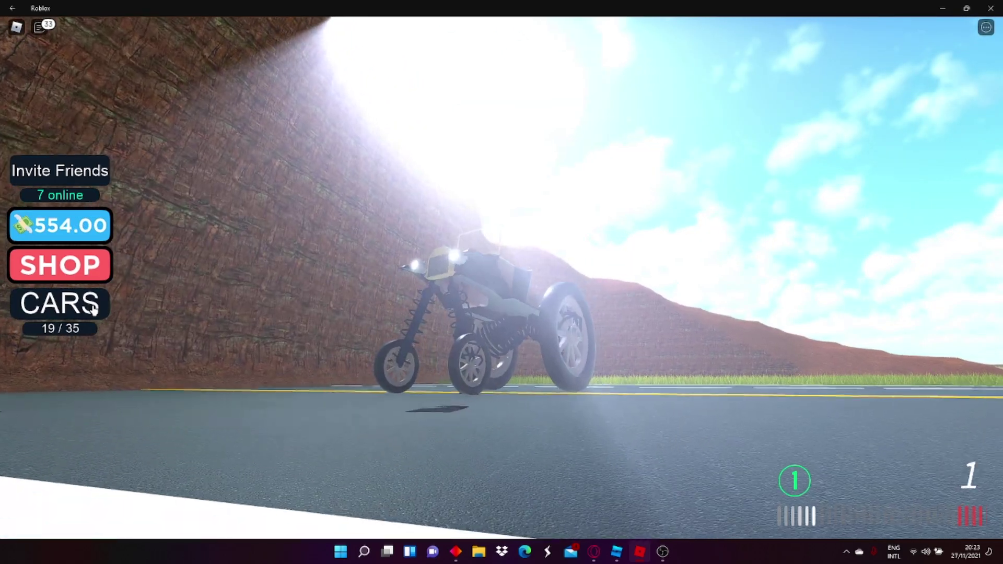
pyautogui.press('w')
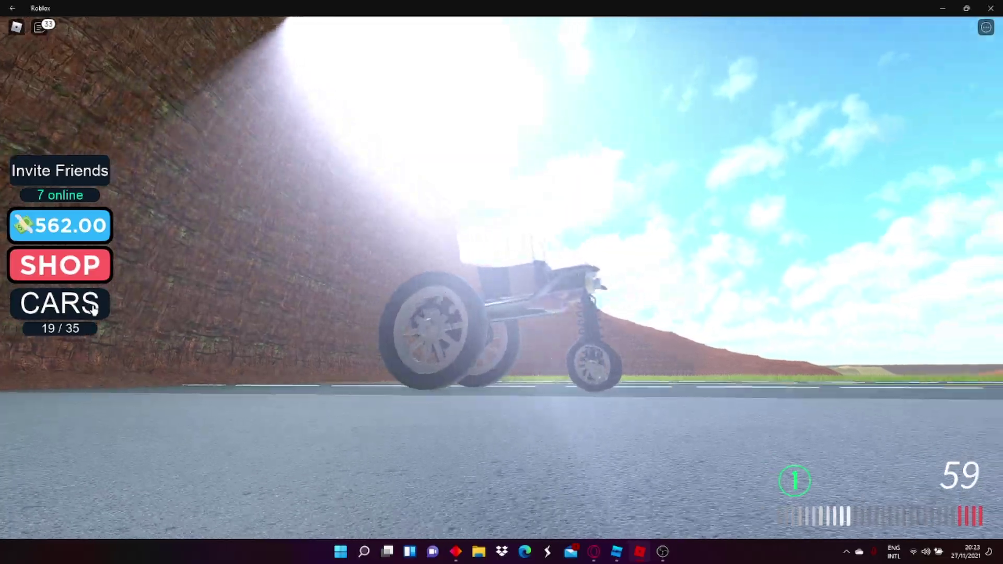
pyautogui.press('w')
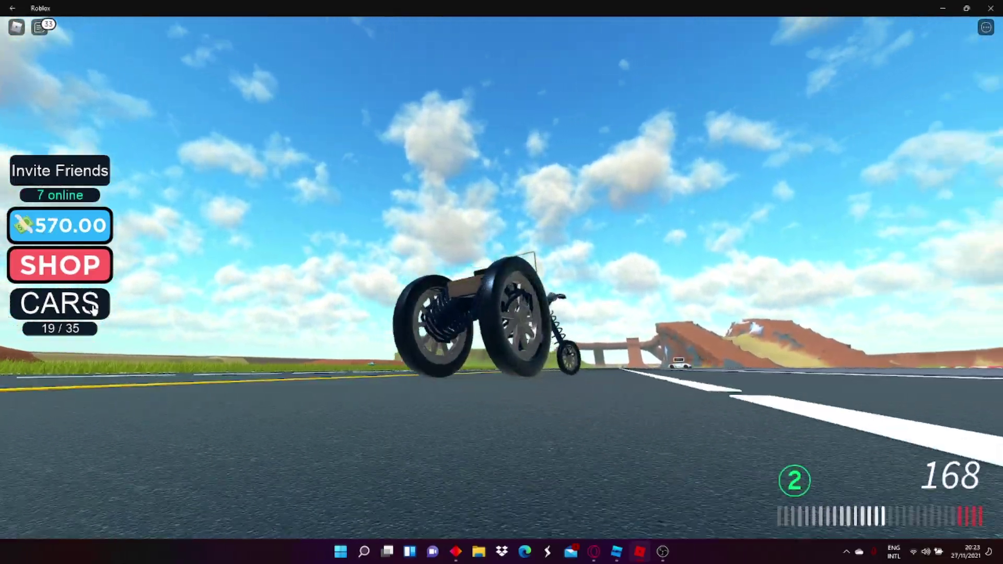
pyautogui.press('w')
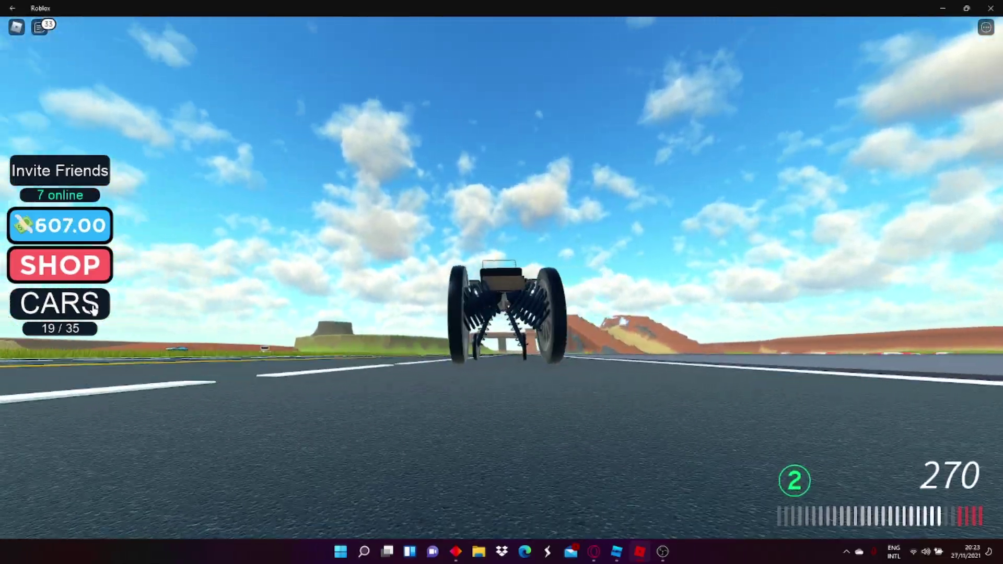
pyautogui.press('w')
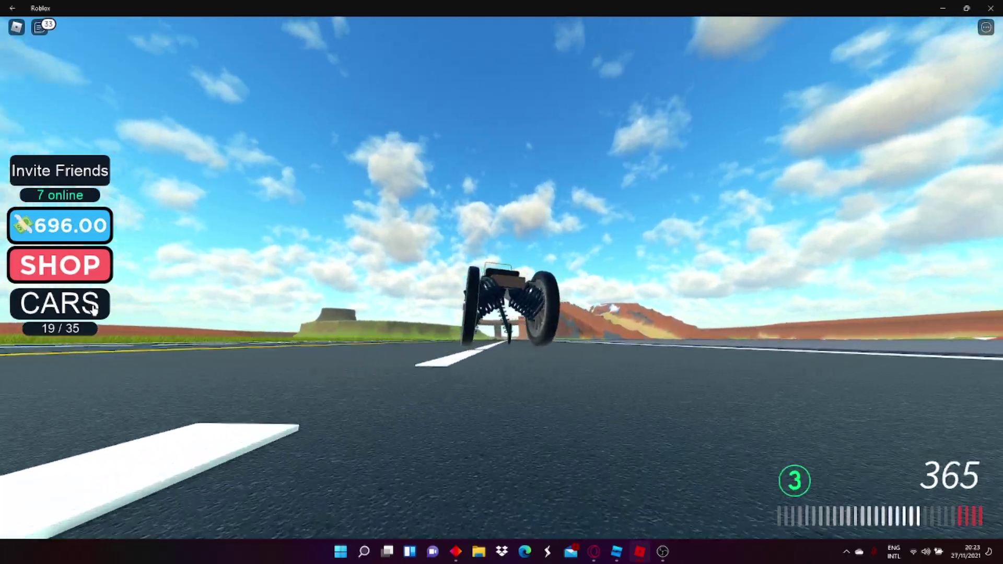
pyautogui.press('w')
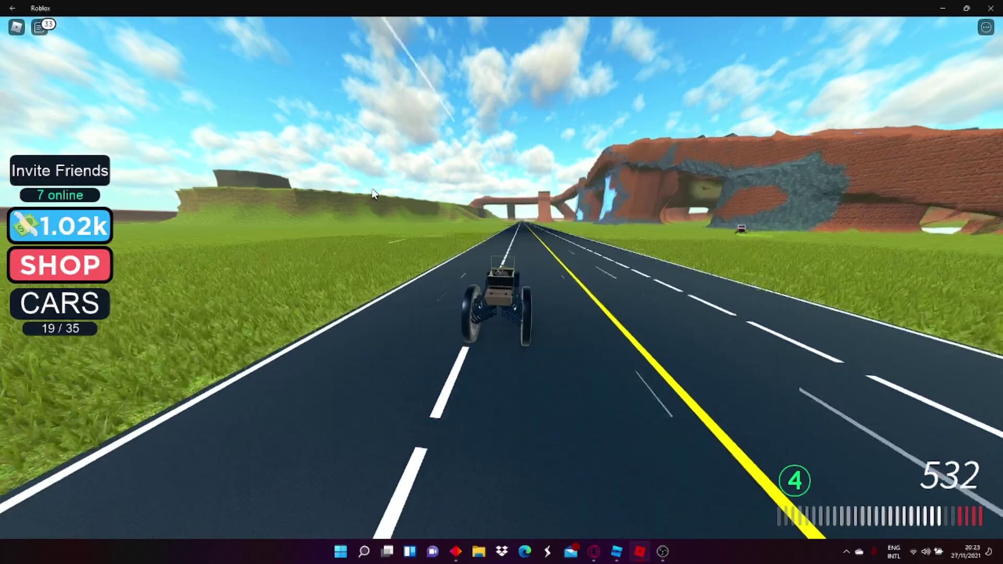
pyautogui.press('w')
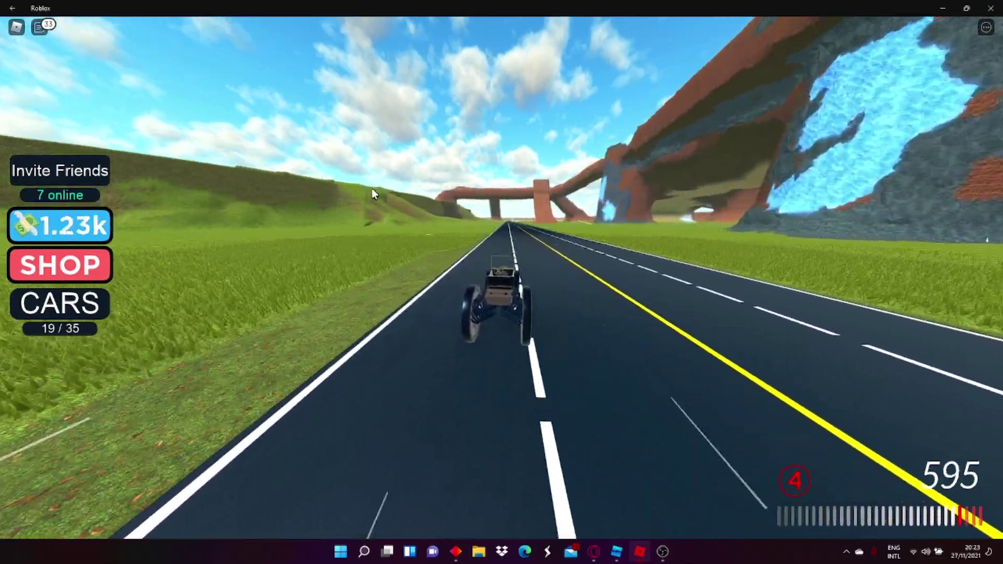
pyautogui.press('w')
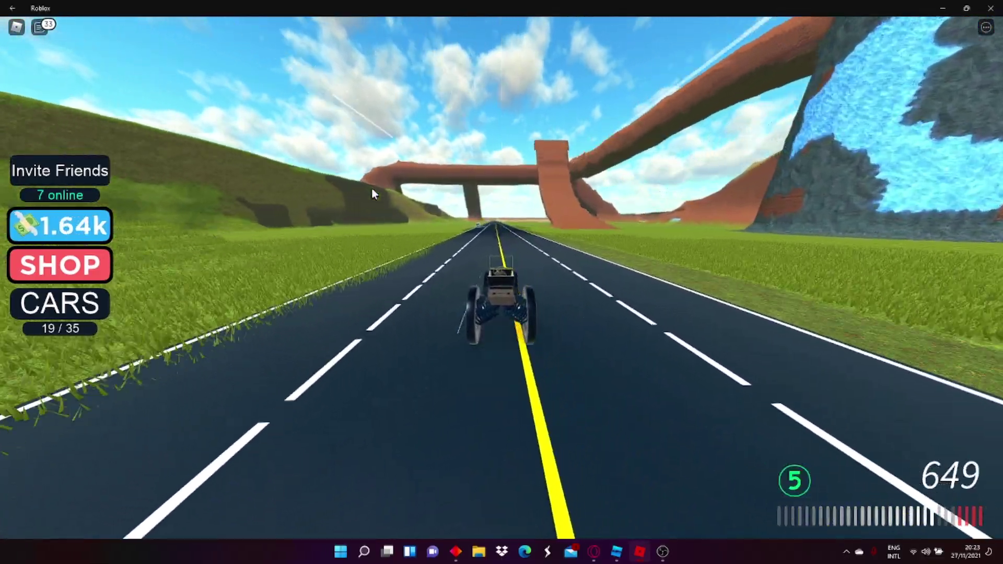
pyautogui.press('w')
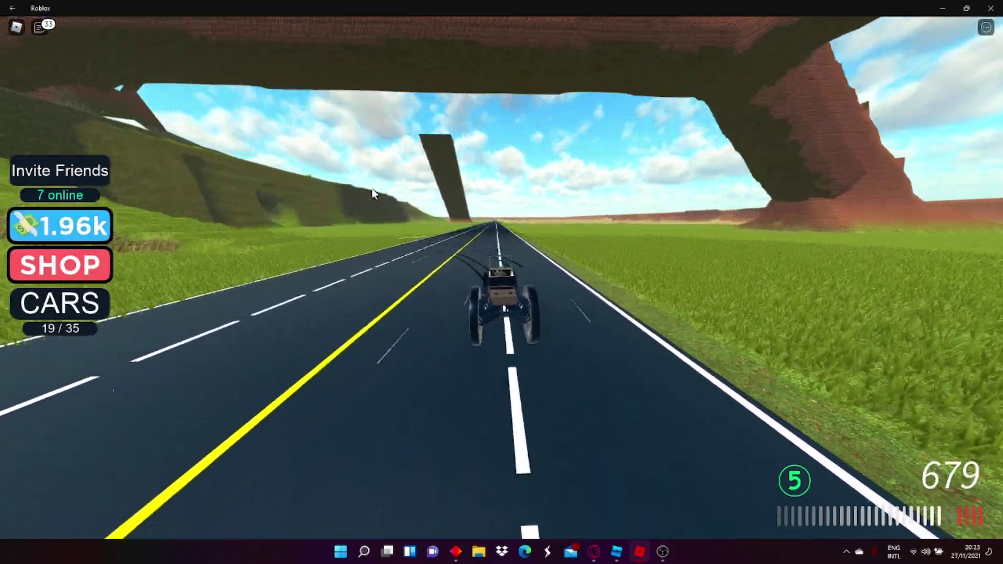
pyautogui.press('w')
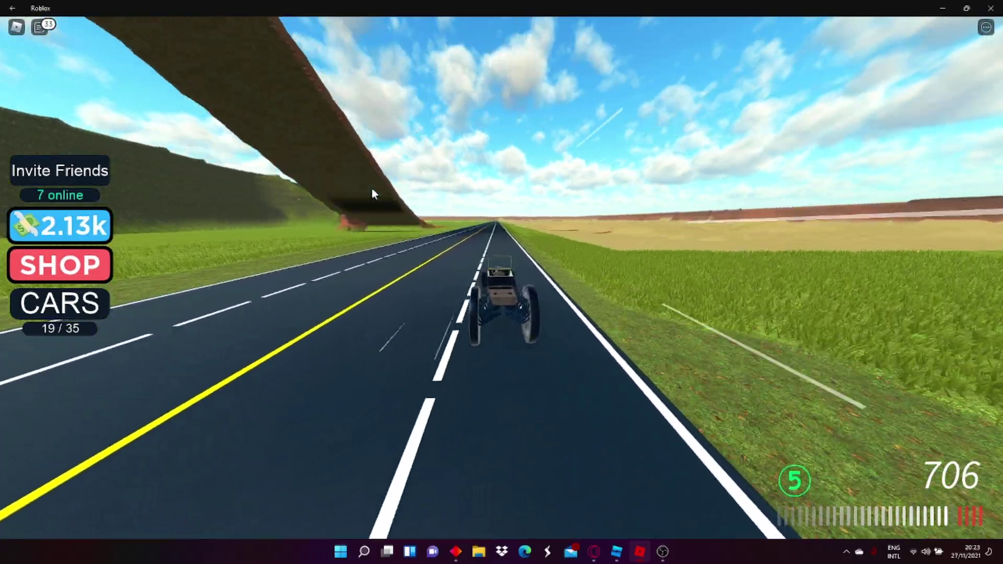
# Step: Swerve between road and grass, ending on the grass and restarting the buggy
pyautogui.press('a')
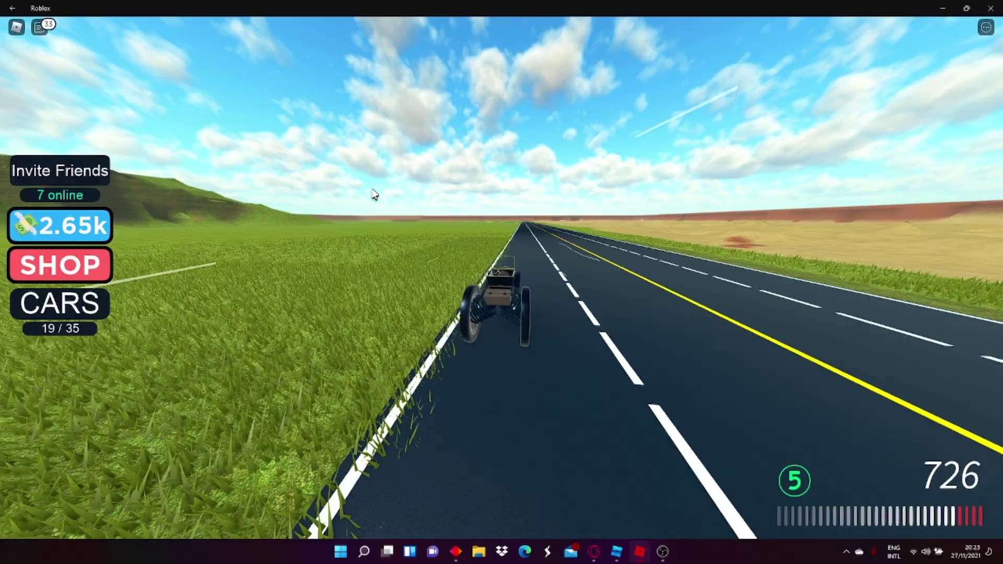
pyautogui.press('d')
pyautogui.press('a')
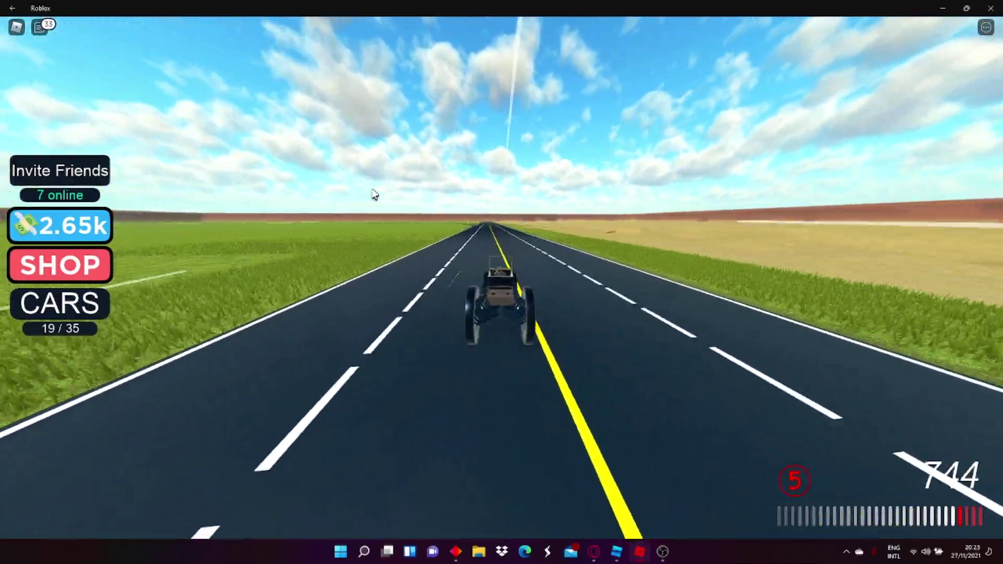
pyautogui.press('d')
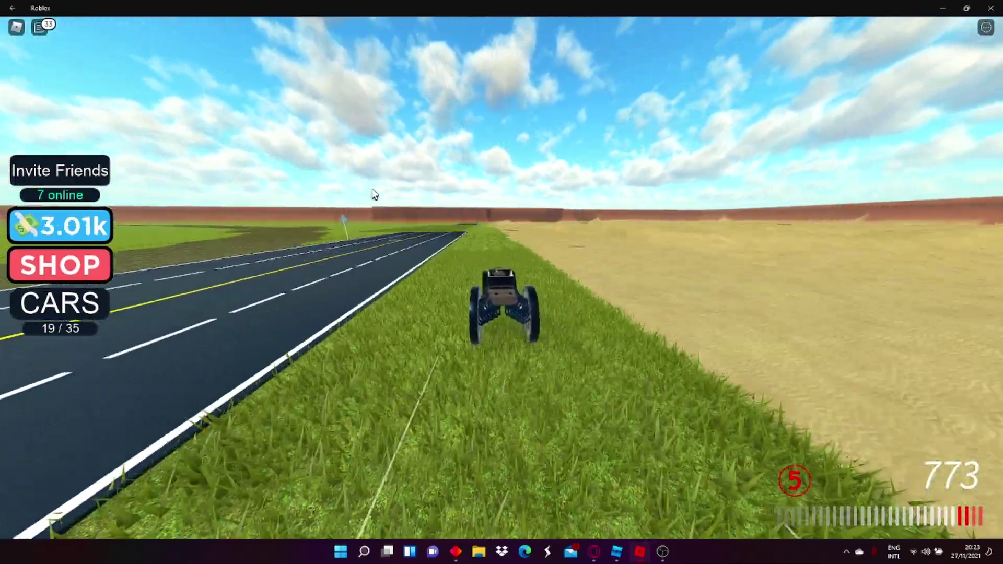
pyautogui.press('a')
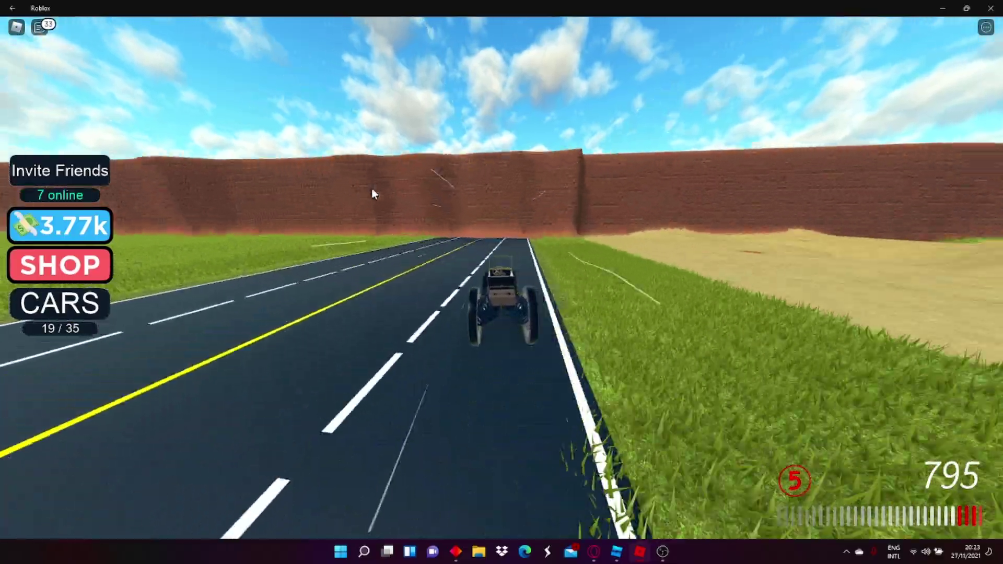
pyautogui.press('w')
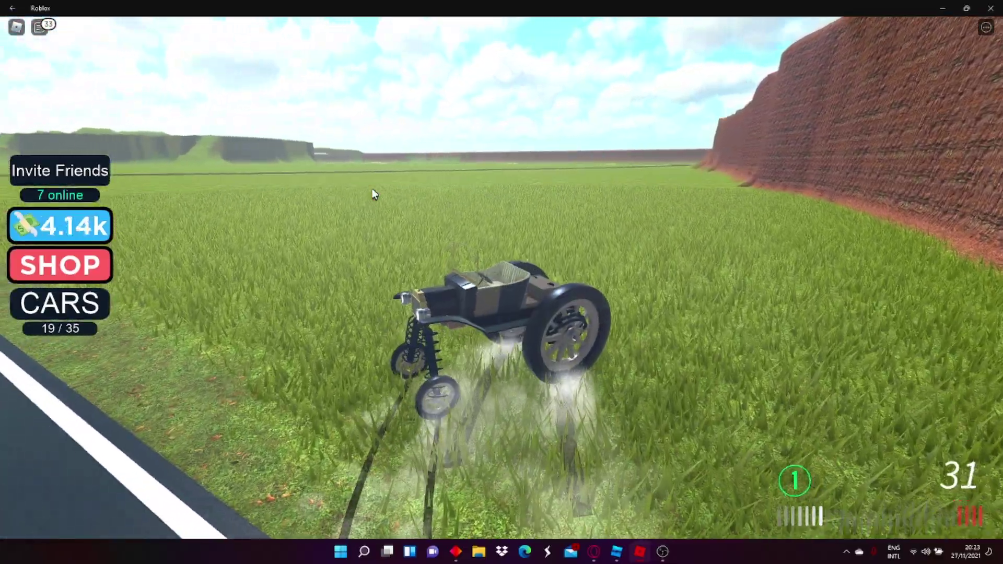
# Step: Steer the buggy from the grass back onto the highway toward the arches
pyautogui.press('a')
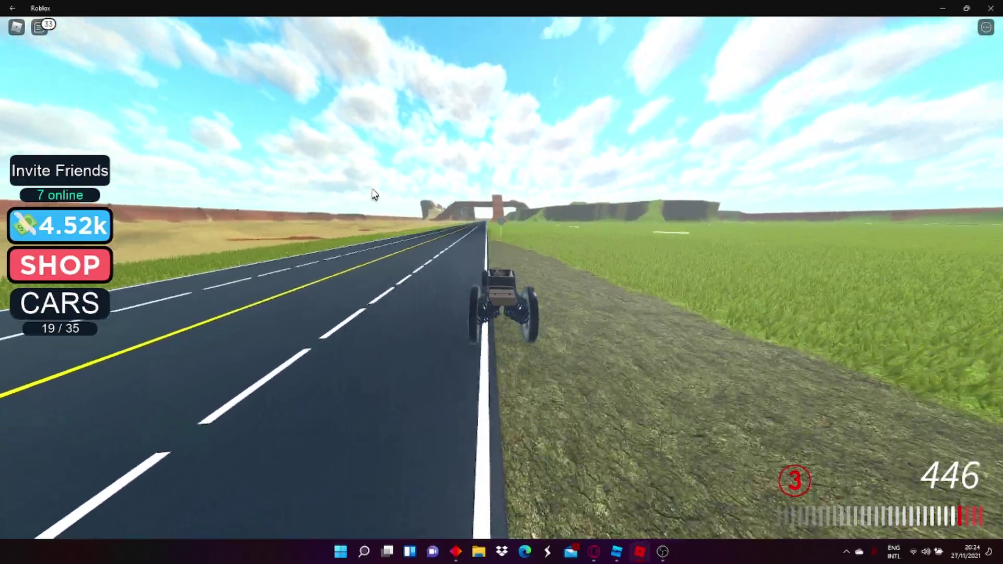
pyautogui.press('a')
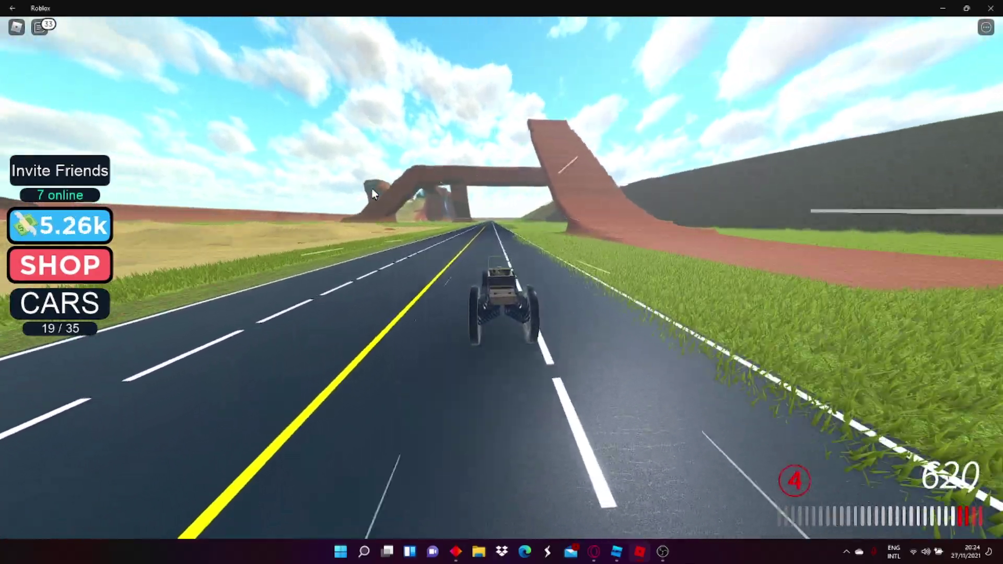
pyautogui.press('d')
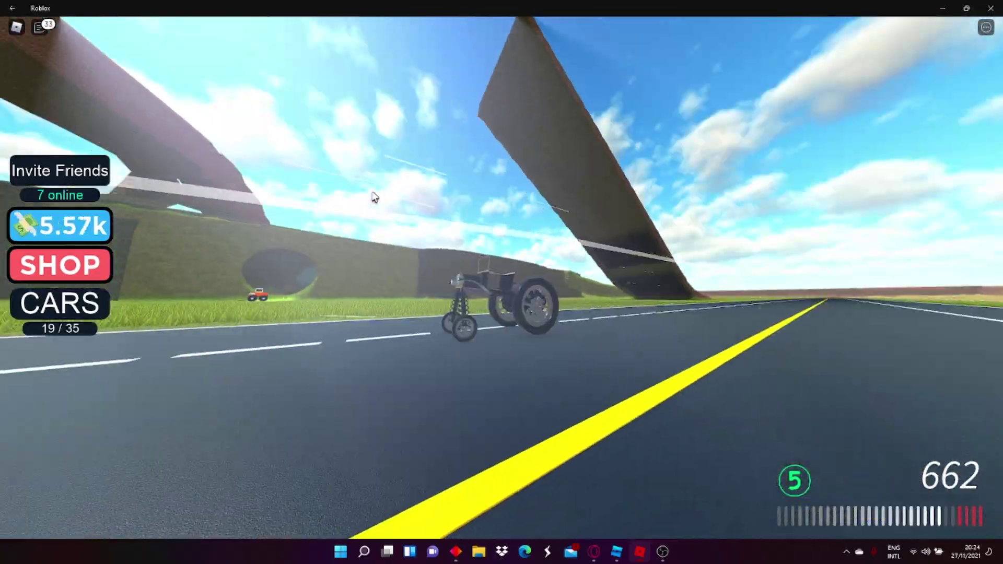
pyautogui.press('a')
pyautogui.press('d')
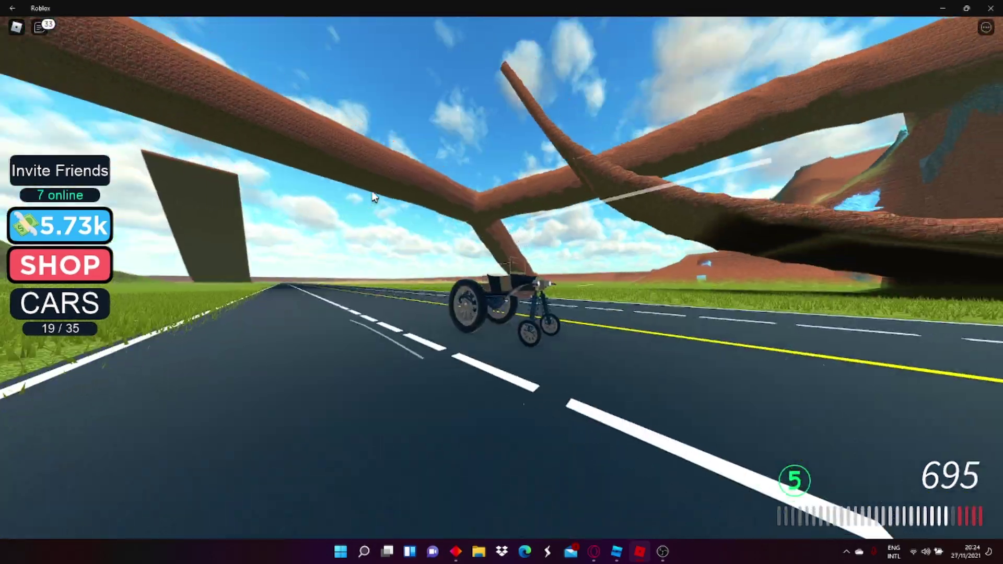
pyautogui.press('a')
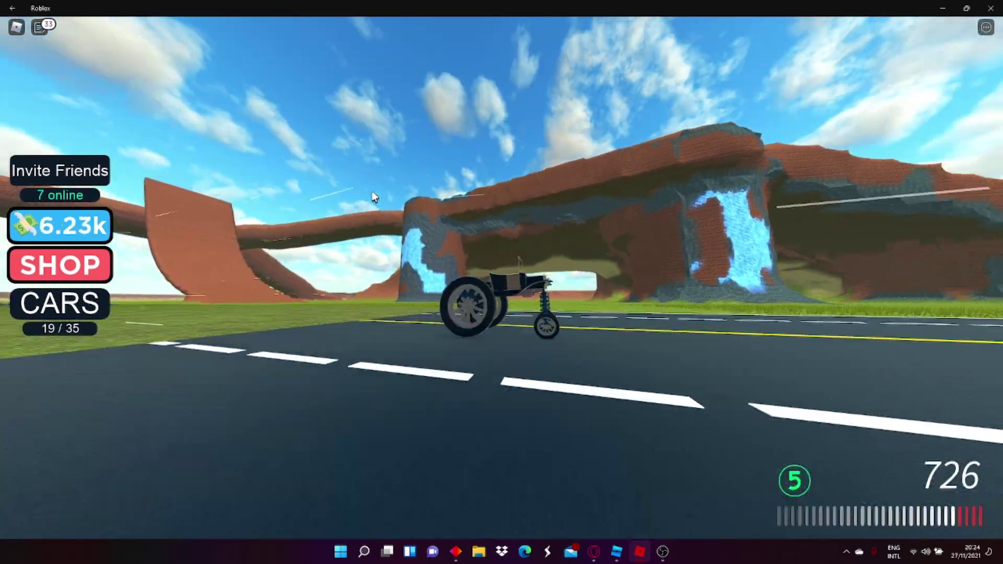
# Step: Weave off and on the road to the end wall, then reverse and turn around
pyautogui.press('a')
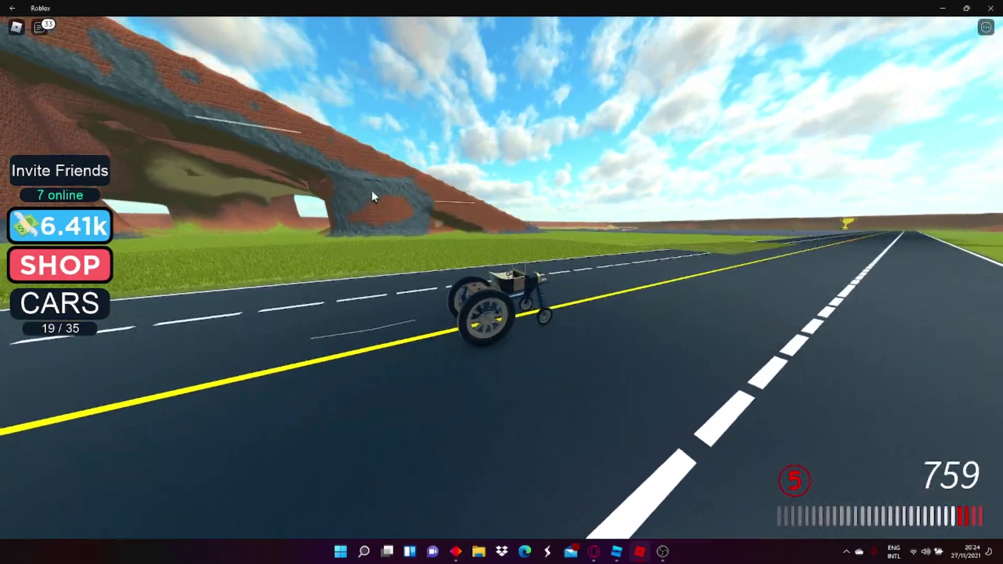
pyautogui.press('d')
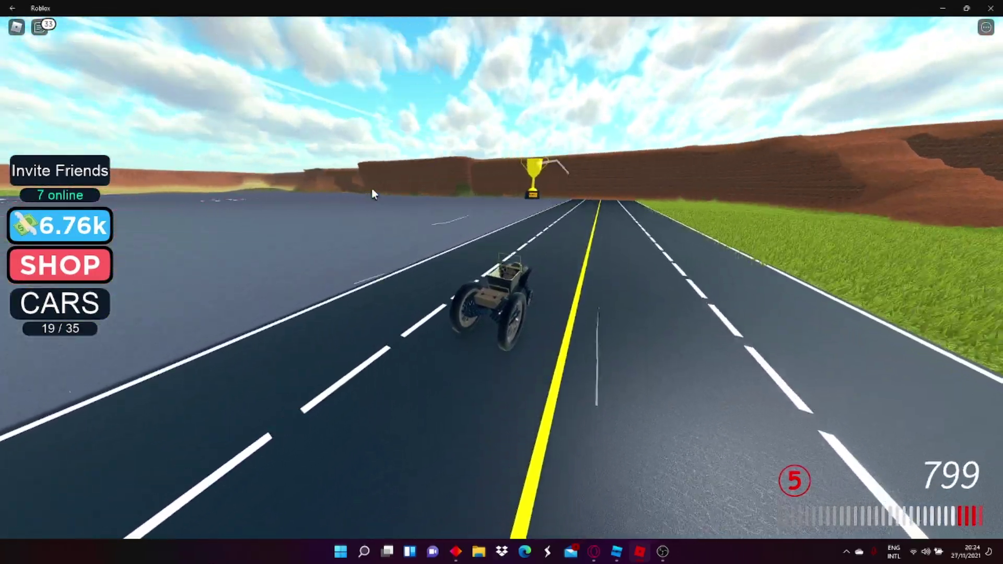
pyautogui.press('a')
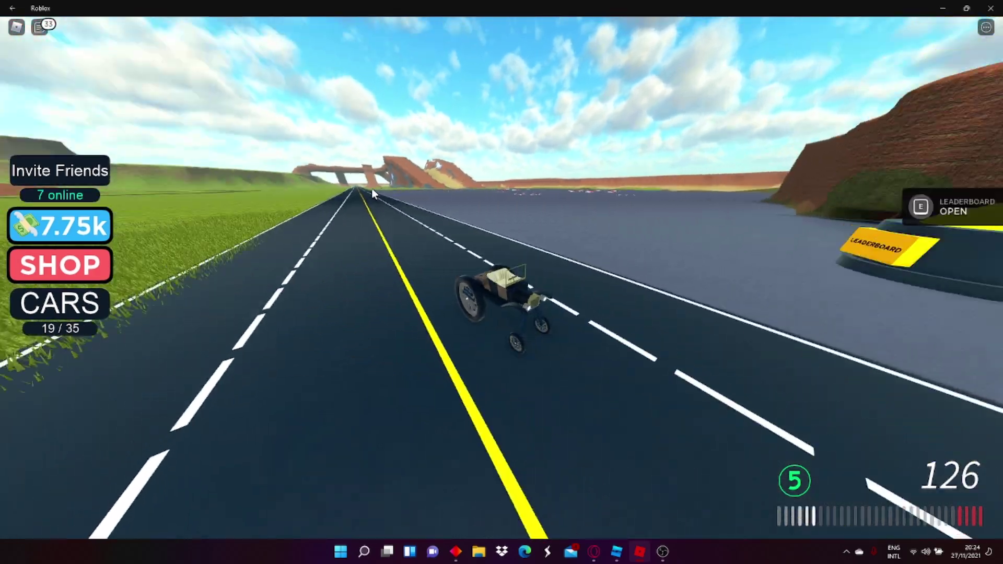
pyautogui.press('s')
pyautogui.press('d')
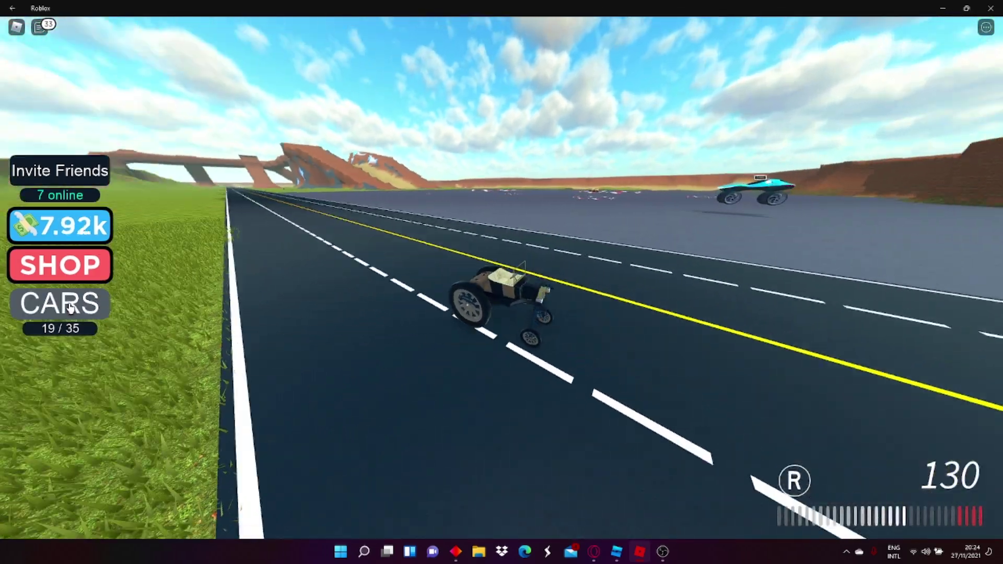
# Step: Open the car collection and preview the LaFerrari, Lotus Evija and Ferrari SF90
pyautogui.click(60, 303)
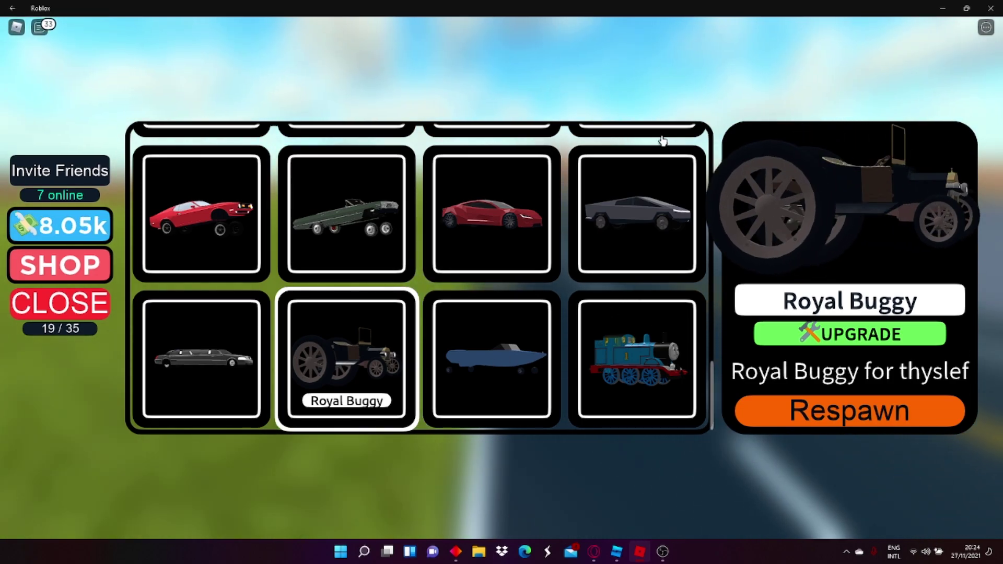
pyautogui.scroll(5, 439, 170)
pyautogui.scroll(1, 433, 223)
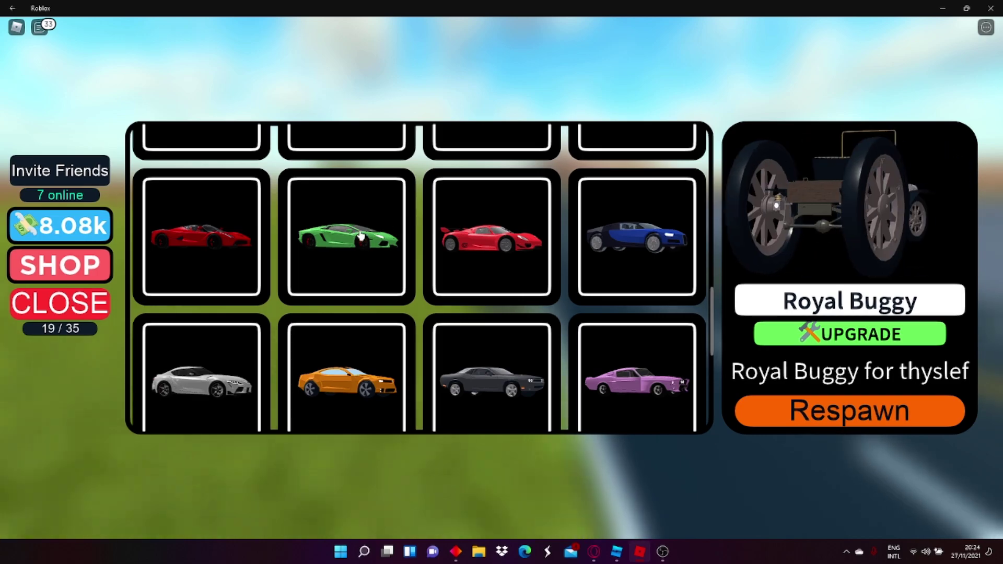
pyautogui.click(211, 220)
pyautogui.scroll(1, 227, 219)
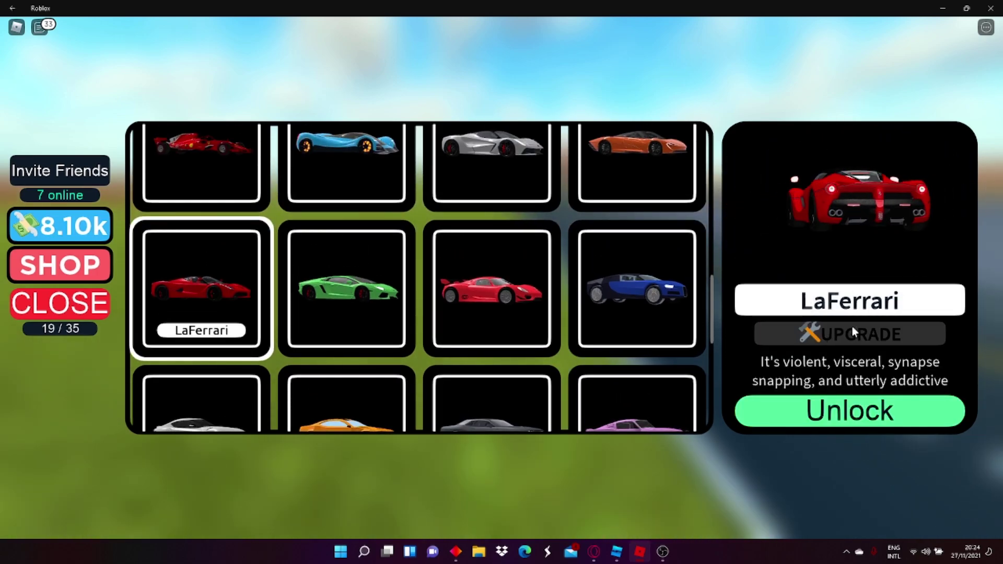
pyautogui.scroll(2, 619, 308)
pyautogui.scroll(2, 604, 306)
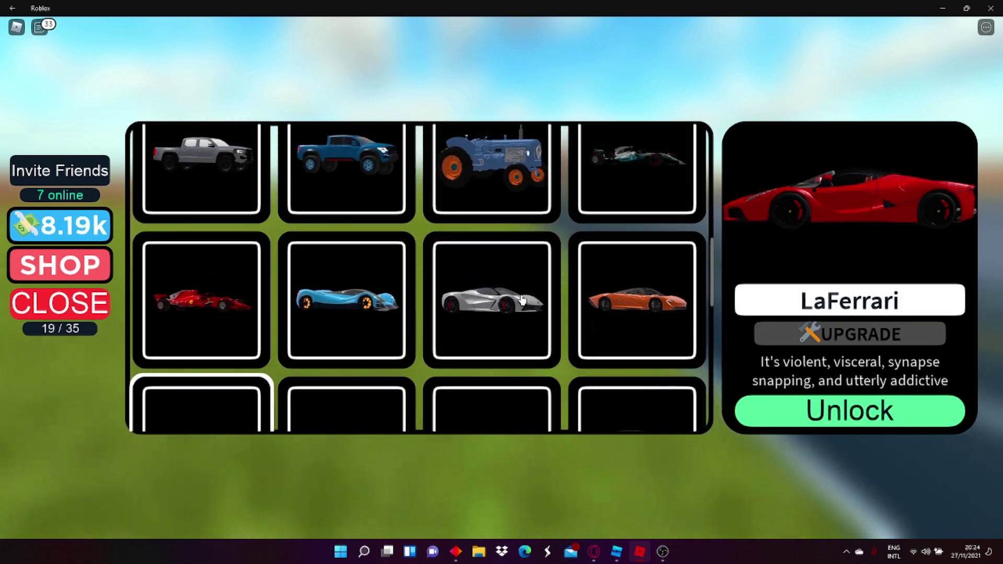
pyautogui.click(491, 290)
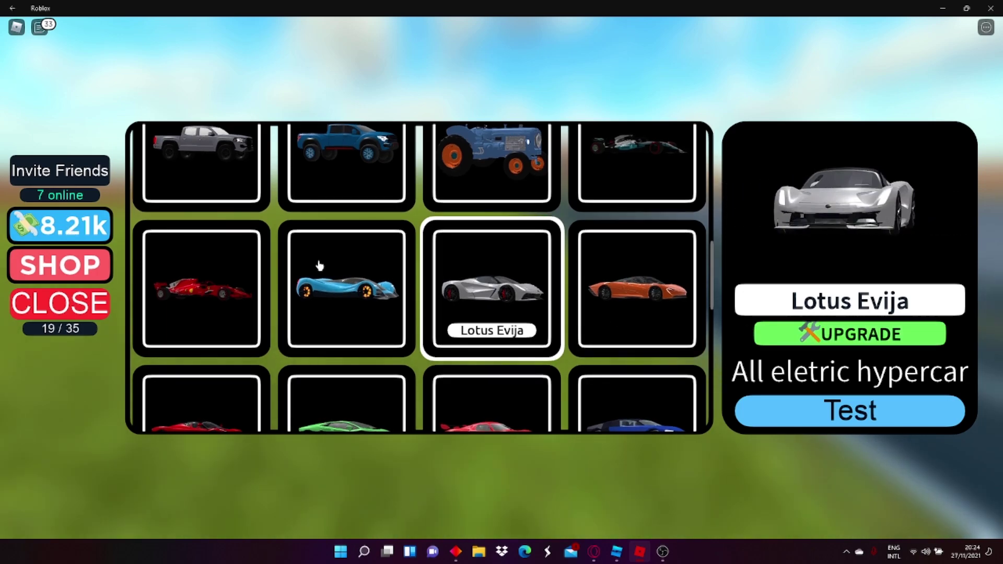
pyautogui.scroll(-1, 427, 308)
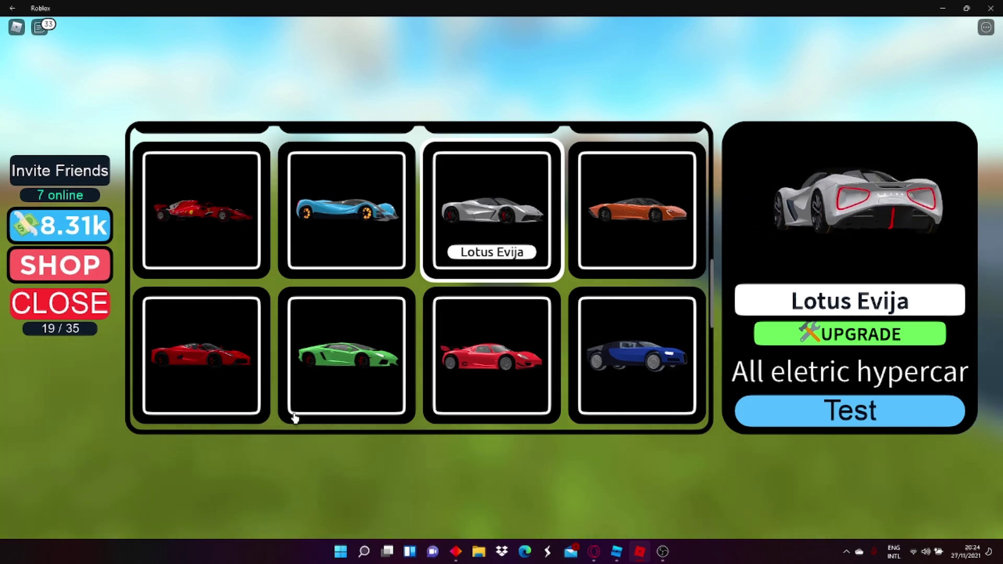
pyautogui.click(245, 217)
pyautogui.scroll(1, 467, 316)
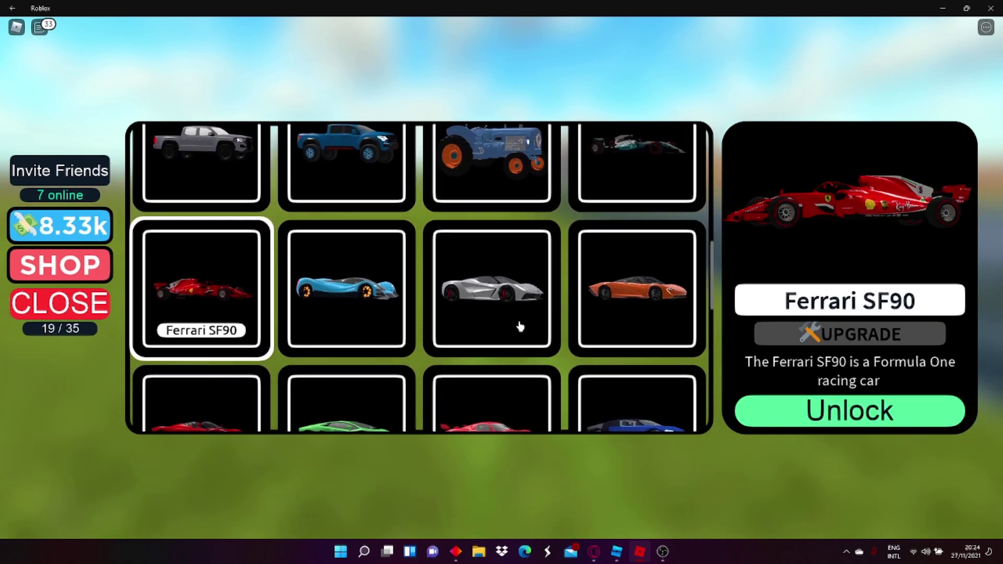
pyautogui.scroll(-1, 520, 327)
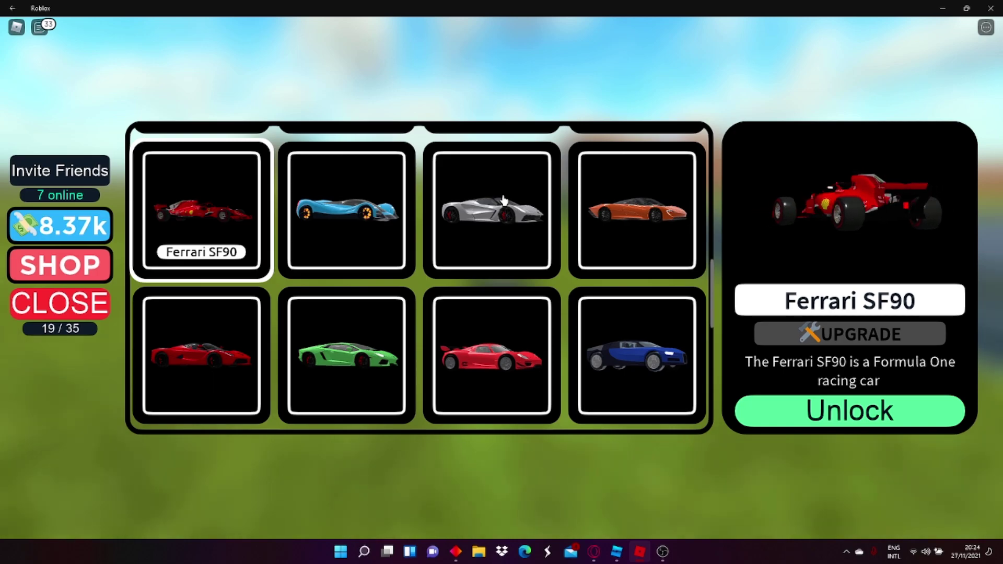
# Step: Compare the LaFerrari and Lotus Evija details, finishing on the Lotus Evija
pyautogui.click(485, 240)
pyautogui.scroll(1, 485, 240)
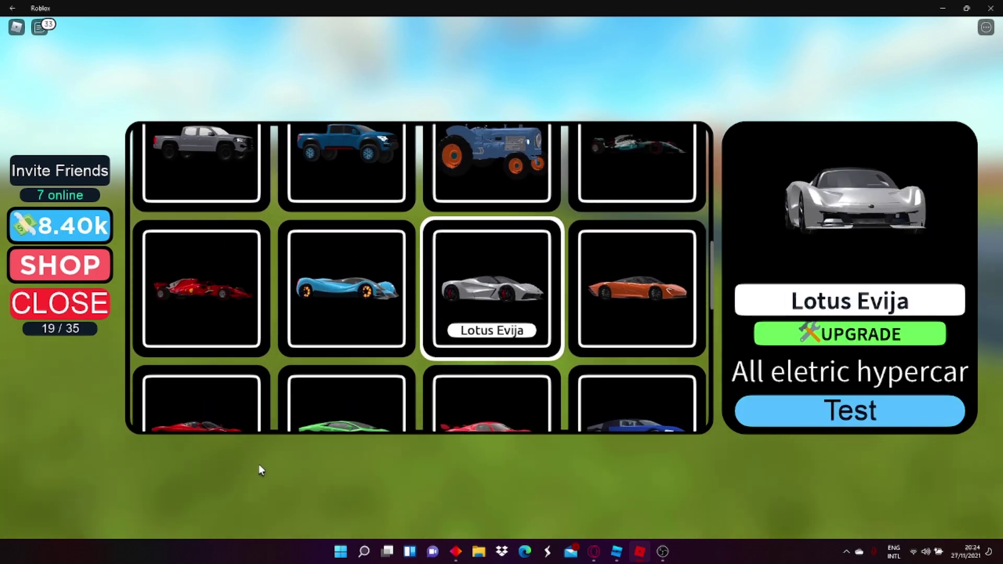
pyautogui.click(239, 414)
pyautogui.click(490, 157)
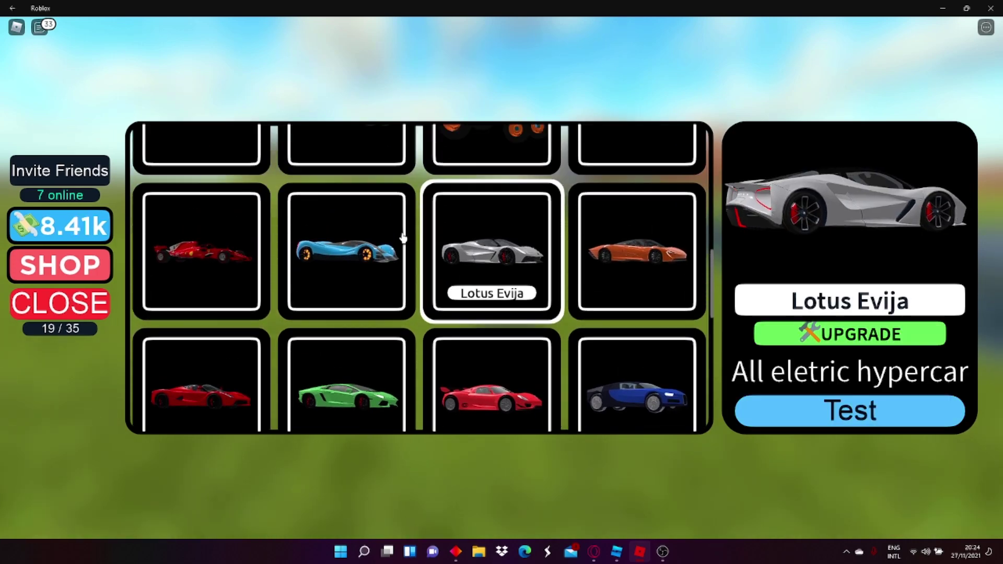
pyautogui.click(233, 393)
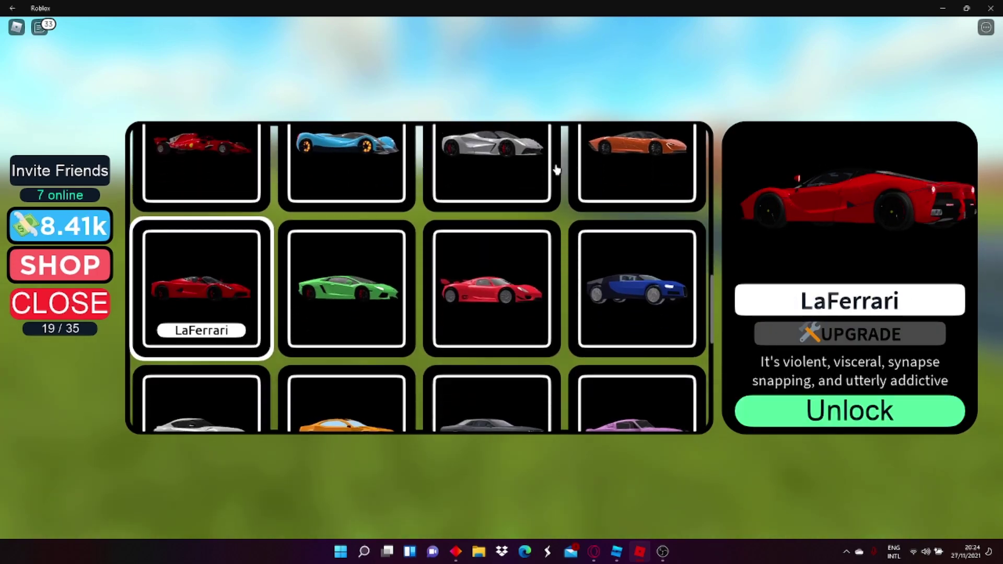
pyautogui.click(502, 146)
pyautogui.click(247, 400)
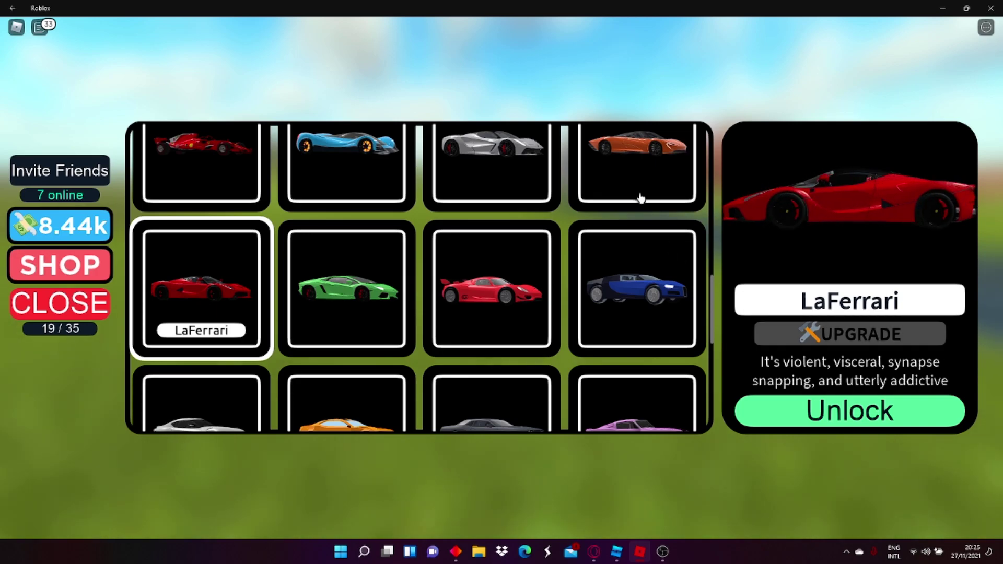
pyautogui.click(495, 191)
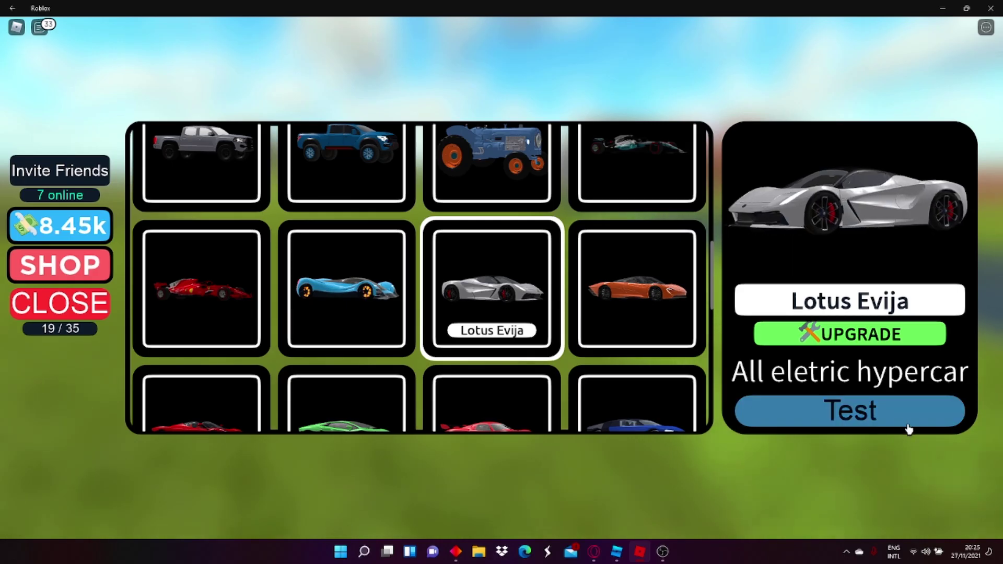
# Step: Test-drive the Lotus Evija across the grass and onto the road
pyautogui.click(908, 428)
pyautogui.press('w')
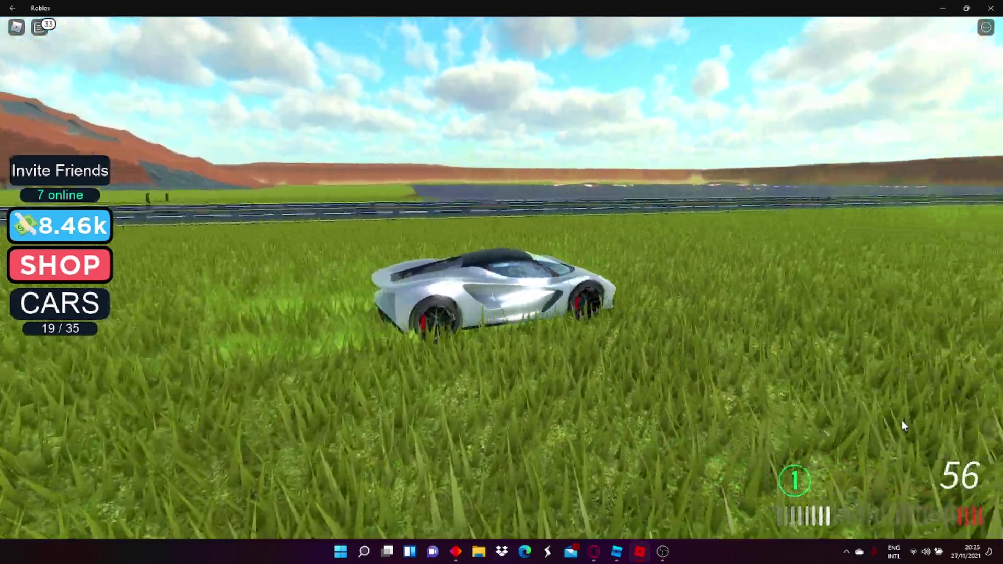
pyautogui.press('d')
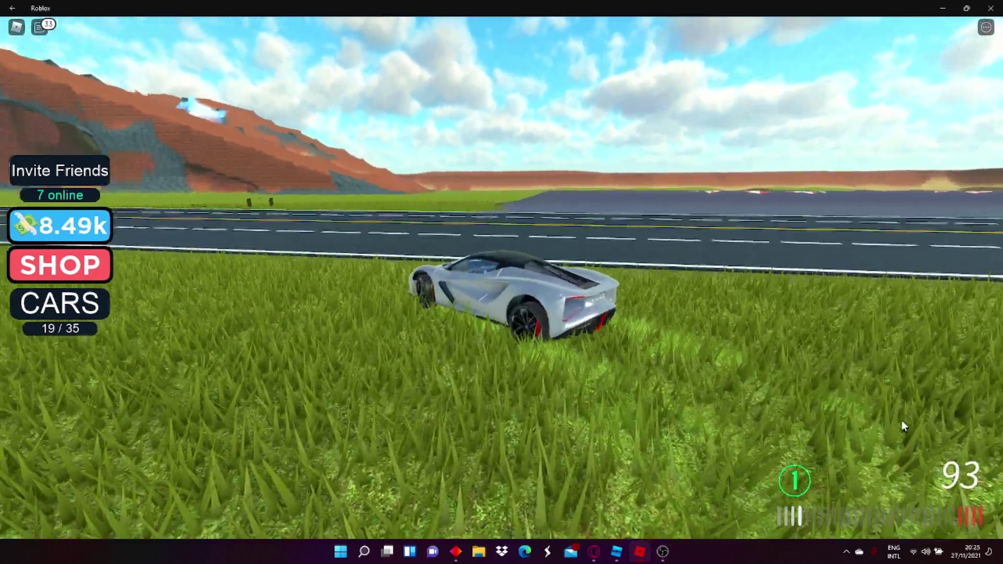
pyautogui.press('w')
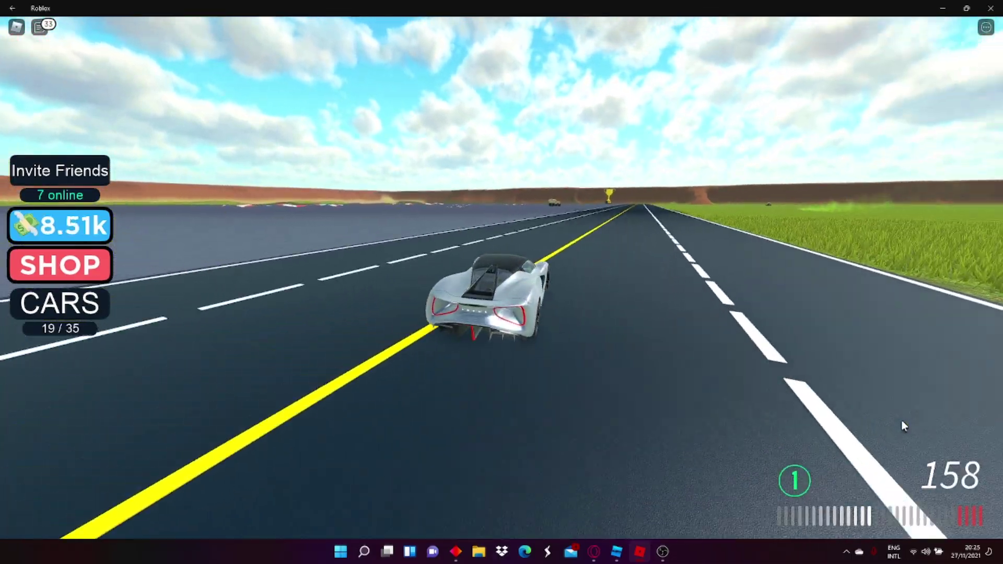
pyautogui.press('w')
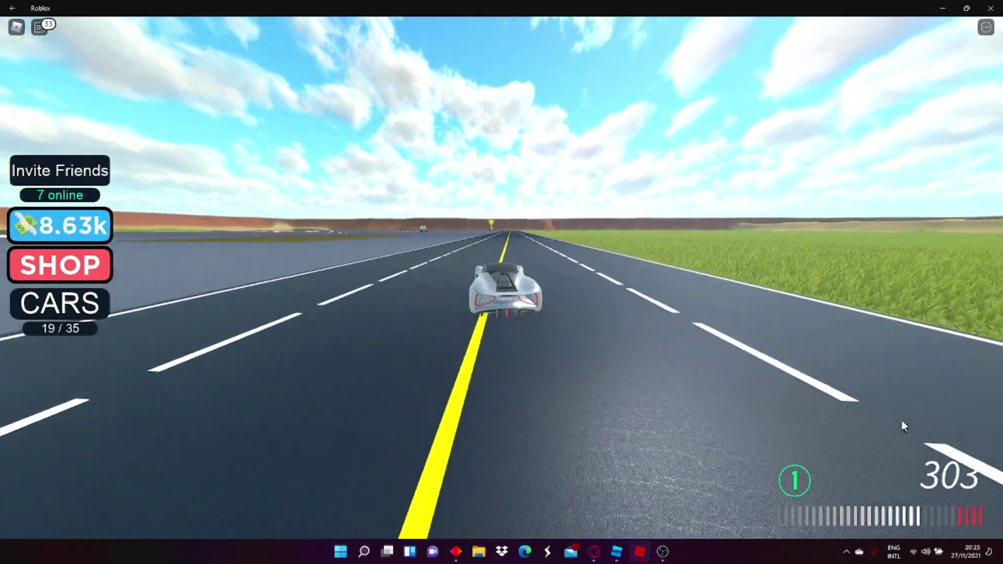
# Step: Veer across the road, brake near the trophy and reverse at the canyon wall
pyautogui.press('a')
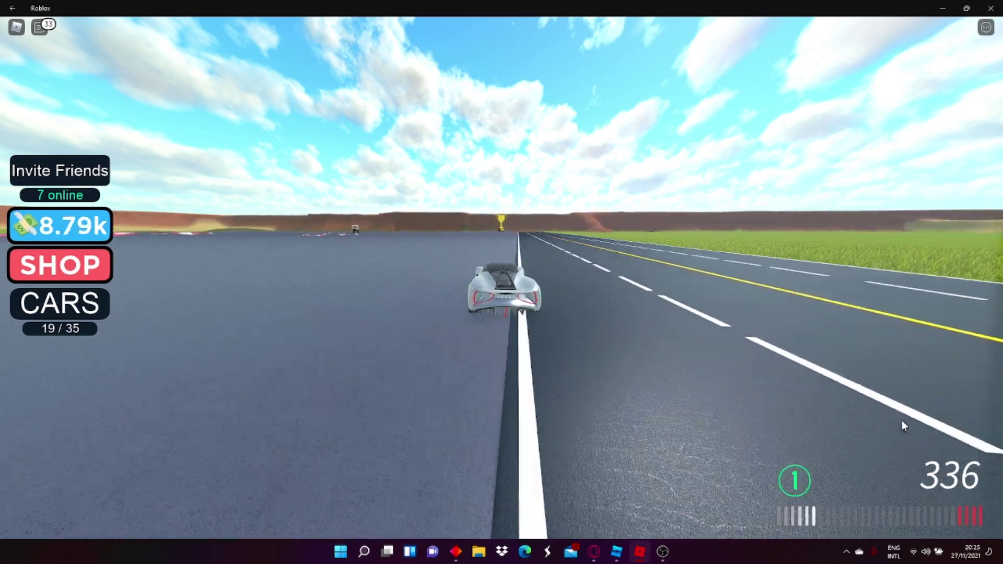
pyautogui.press('a')
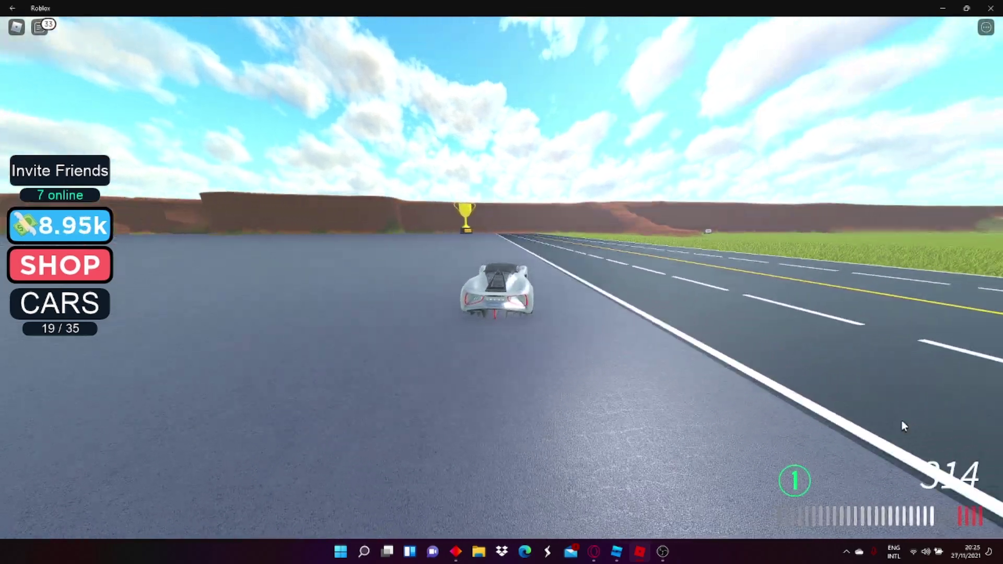
pyautogui.press('s')
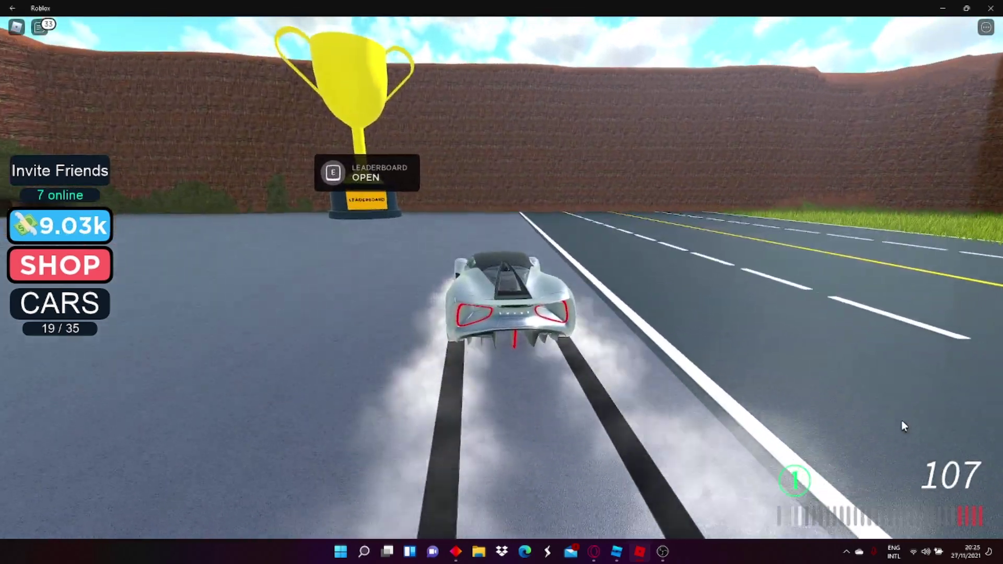
pyautogui.press('d')
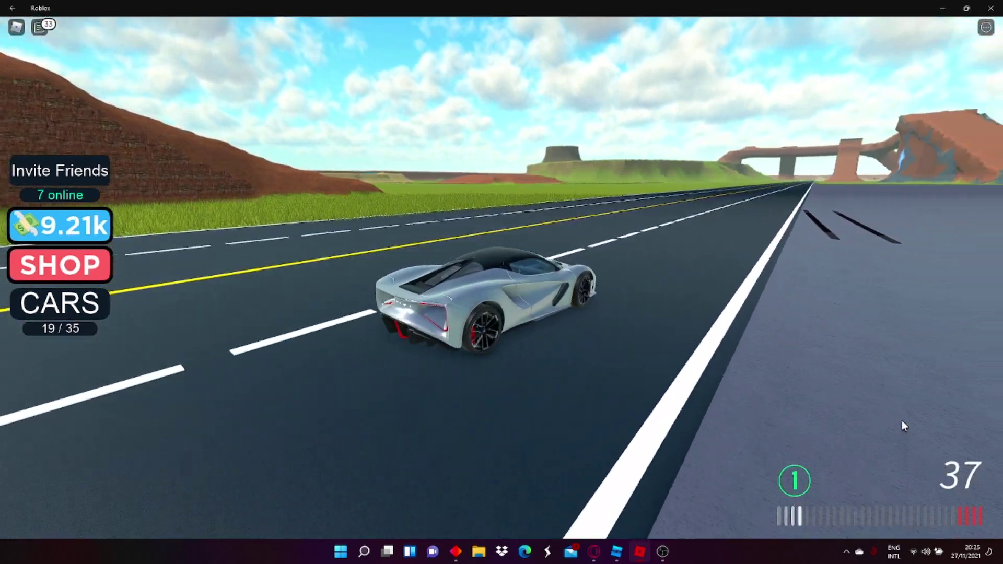
pyautogui.press('s')
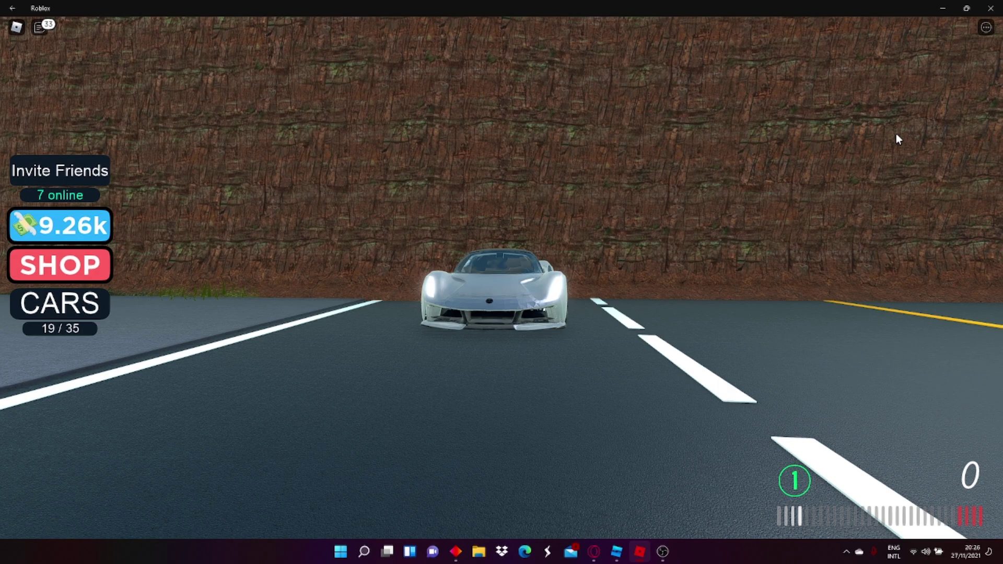
# Step: Race the Lotus Evija to about 500 under the arches, weaving across the centre line
pyautogui.press('w')
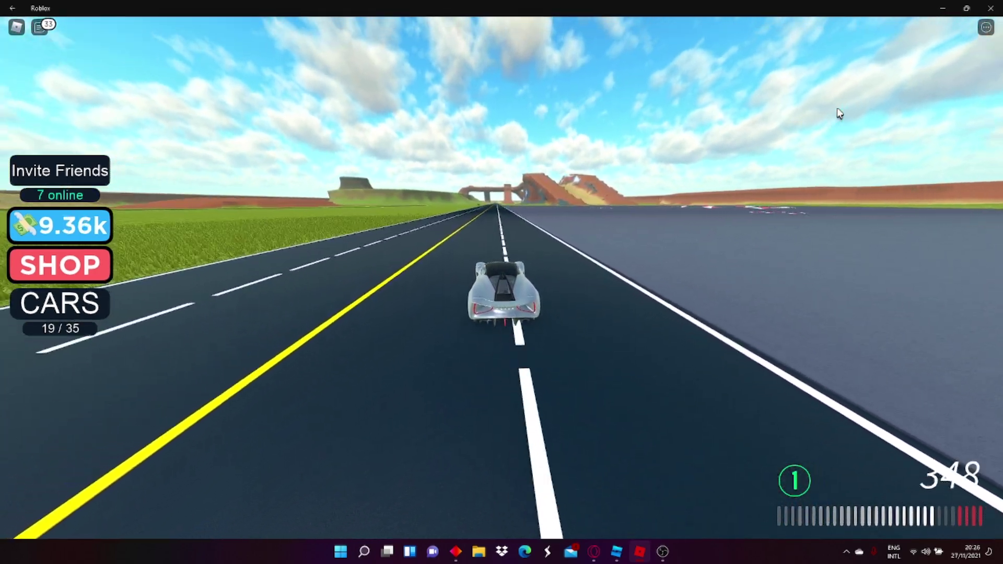
pyautogui.press('a')
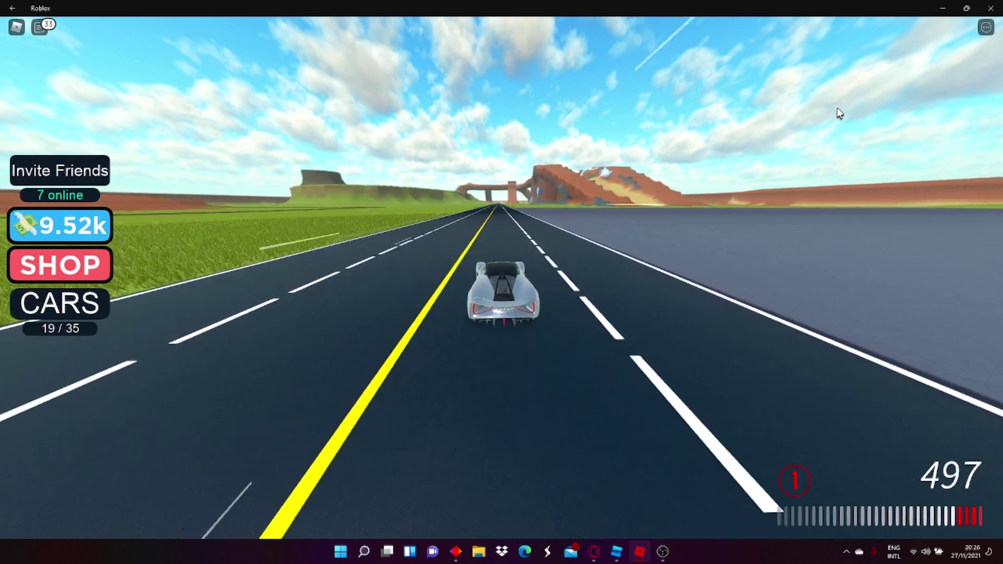
pyautogui.press('a')
pyautogui.press('a')
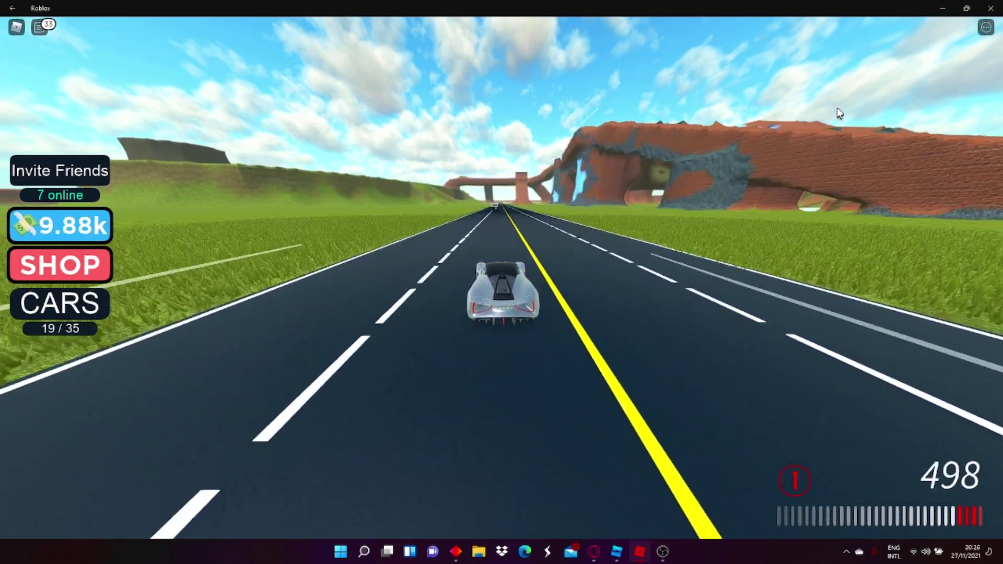
pyautogui.press('d')
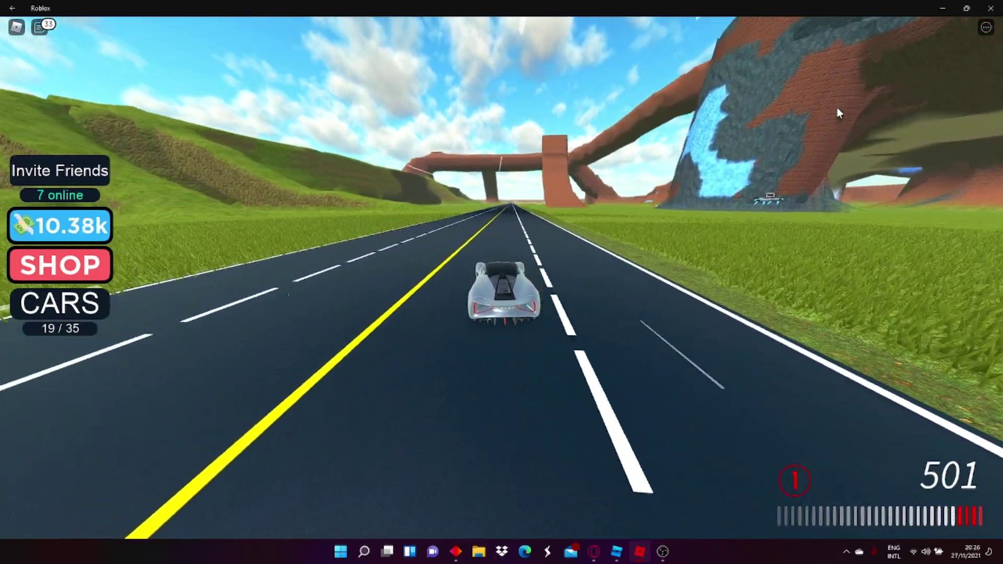
pyautogui.press('a')
pyautogui.press('d')
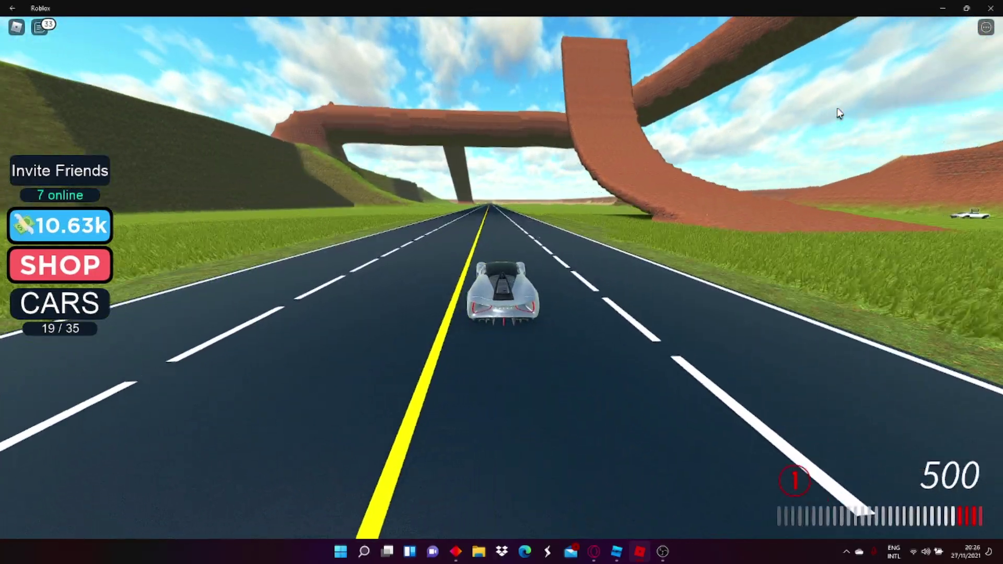
pyautogui.press('a')
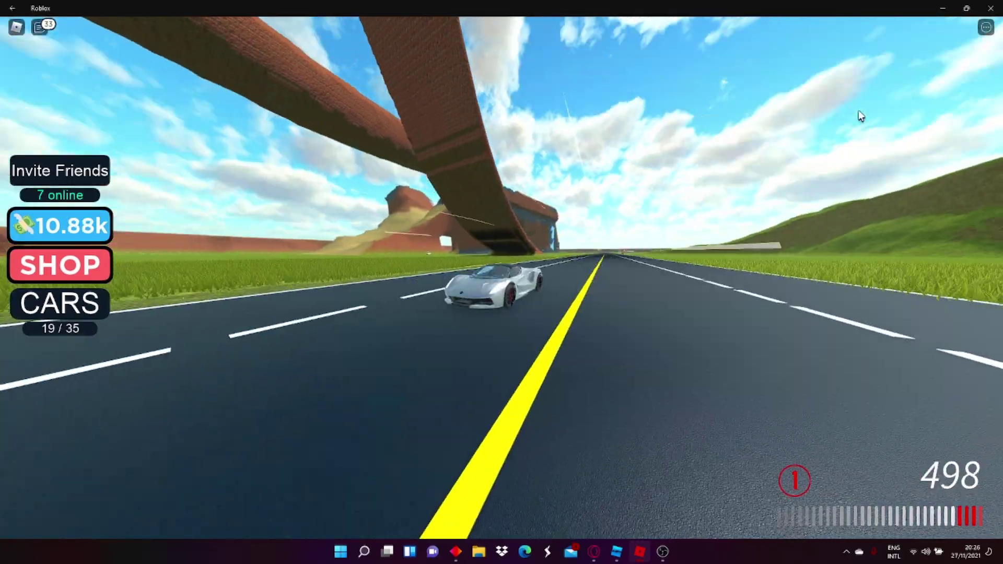
pyautogui.press('d')
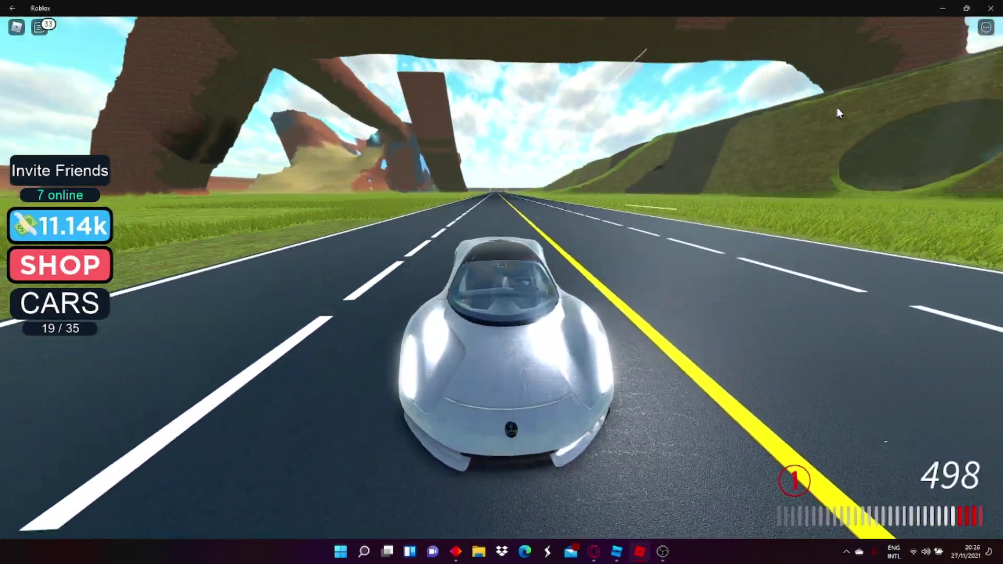
pyautogui.press('a')
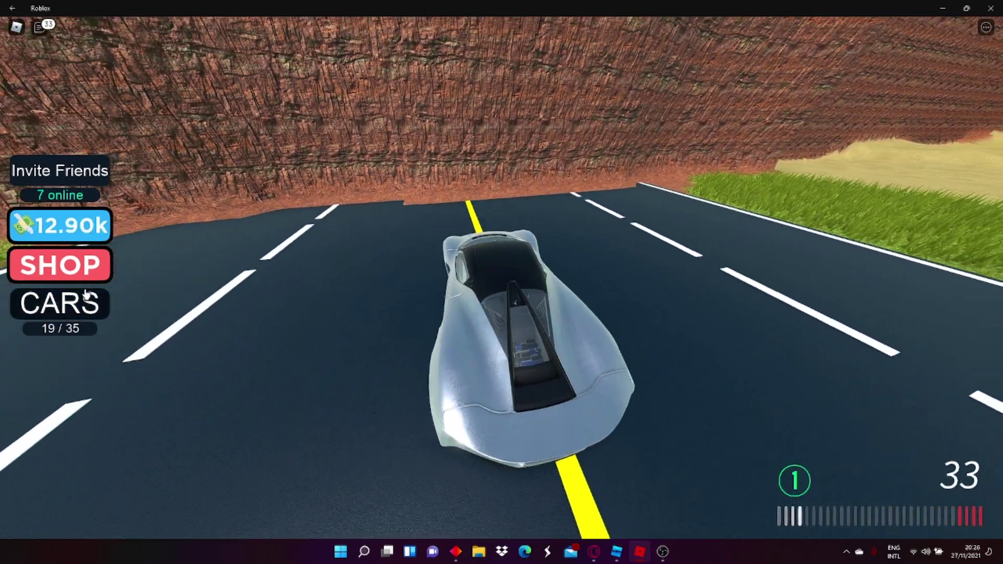
# Step: Spawn the LaFerrari from the car collection
pyautogui.click(74, 302)
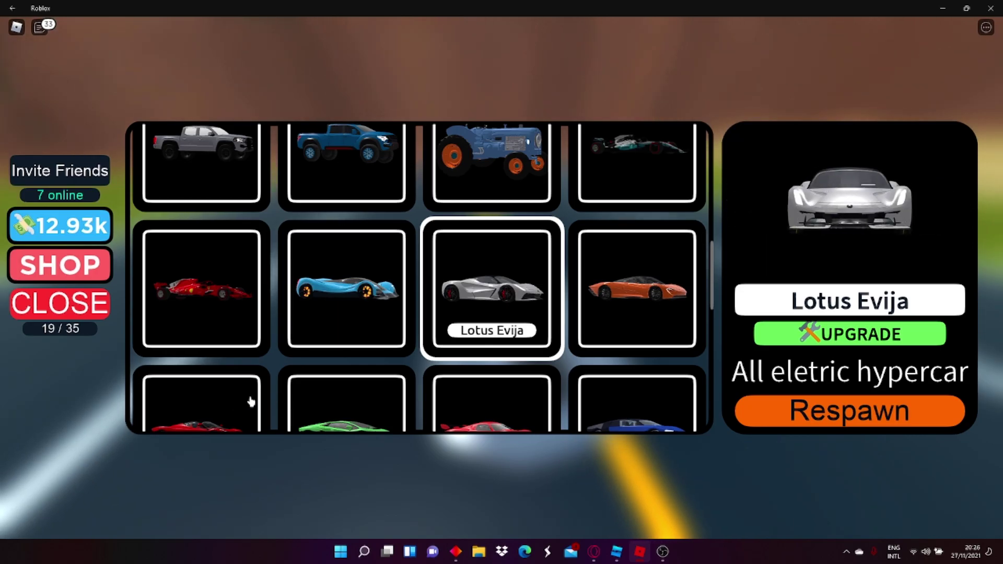
pyautogui.click(243, 402)
pyautogui.scroll(-2, 243, 401)
pyautogui.click(834, 403)
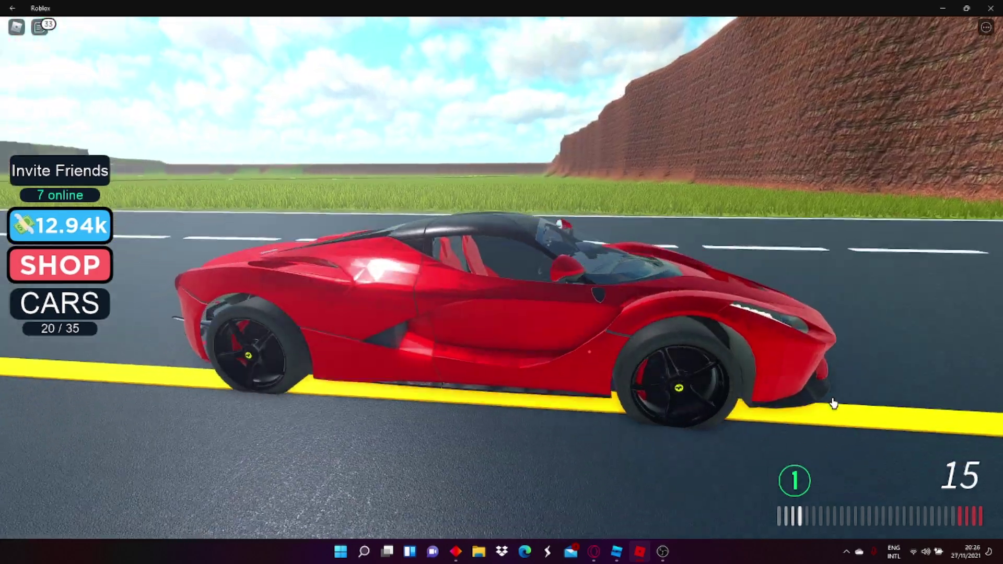
# Step: Turn the LaFerrari around beside the canyon wall with forward and reverse moves
pyautogui.press('w')
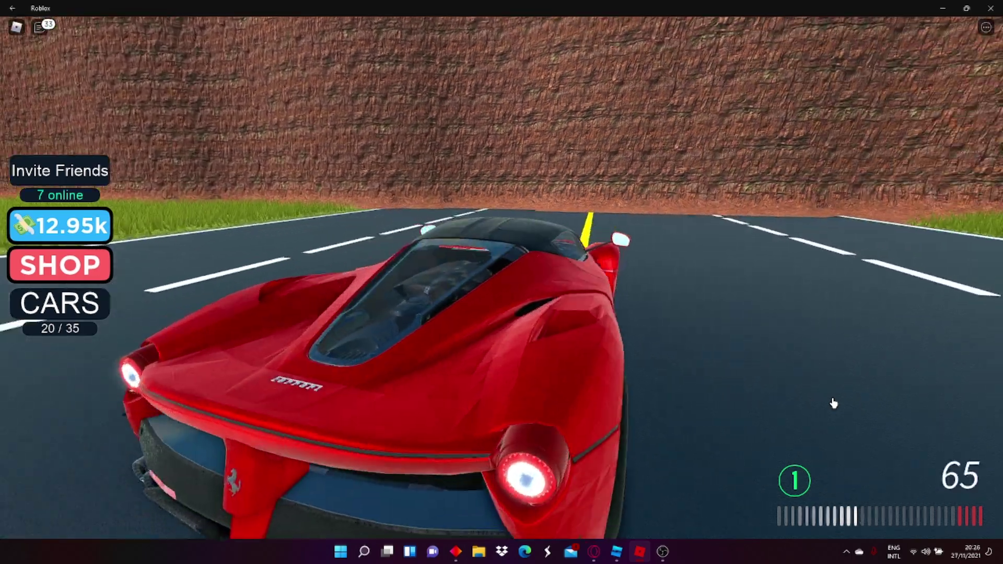
pyautogui.press('a')
pyautogui.press('s')
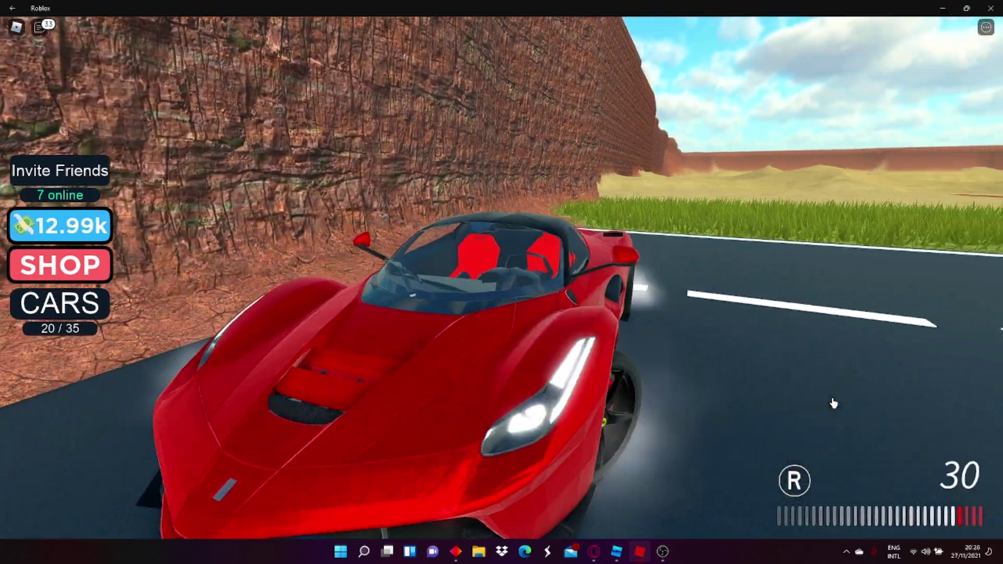
pyautogui.press('w')
pyautogui.press('s')
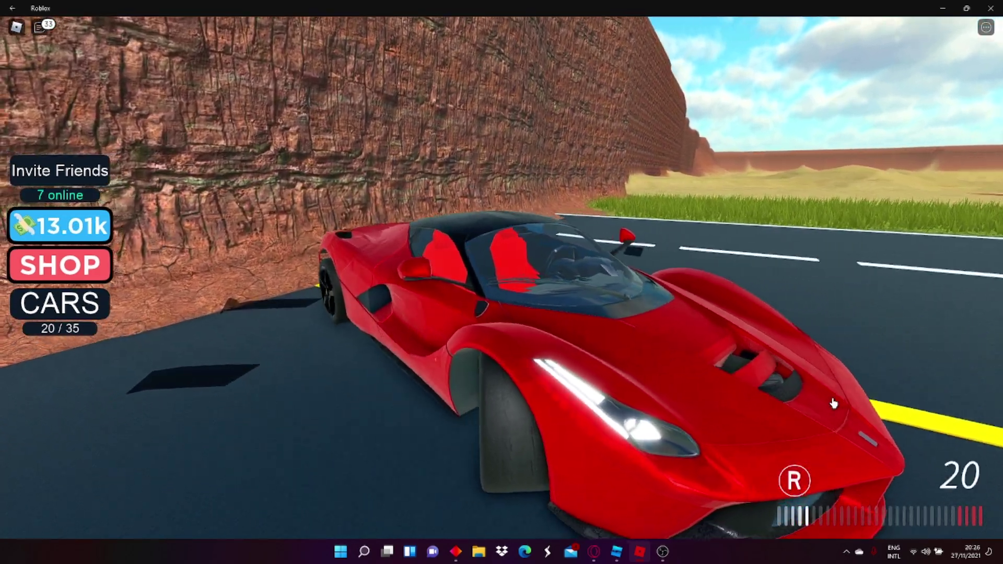
pyautogui.press('w')
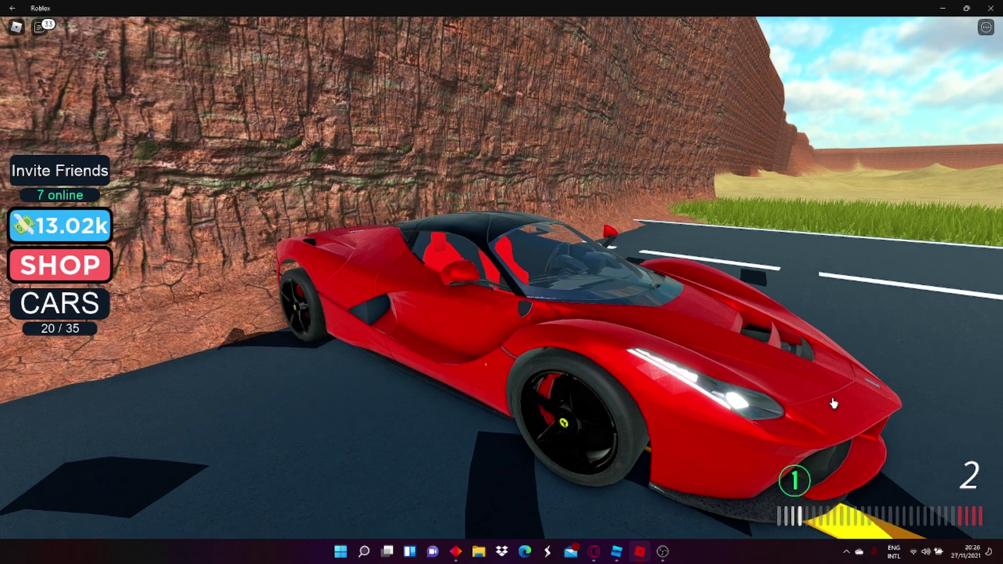
# Step: Hold the LaFerrari at top speed down the highway, swerving left once
pyautogui.press('w')
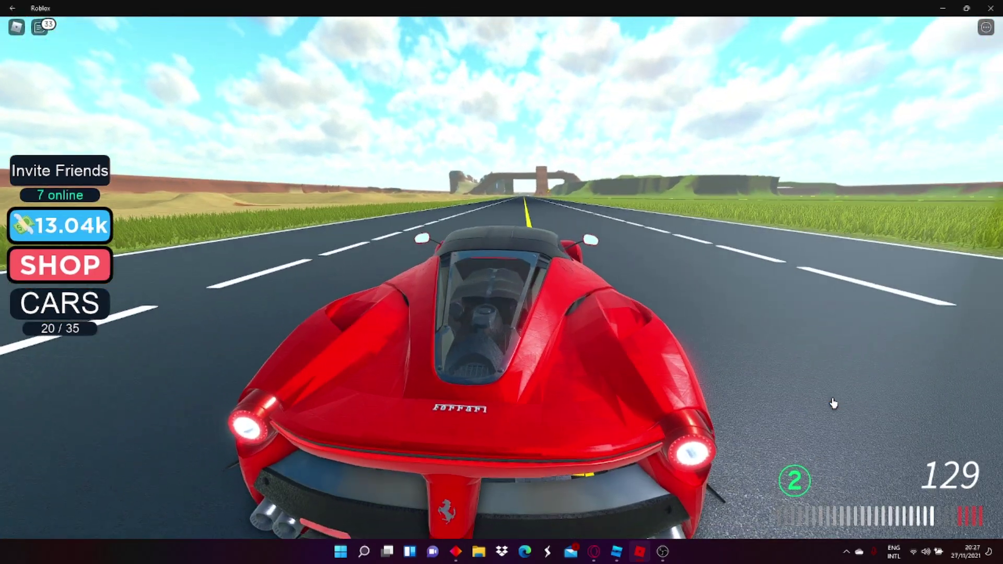
pyautogui.press('w')
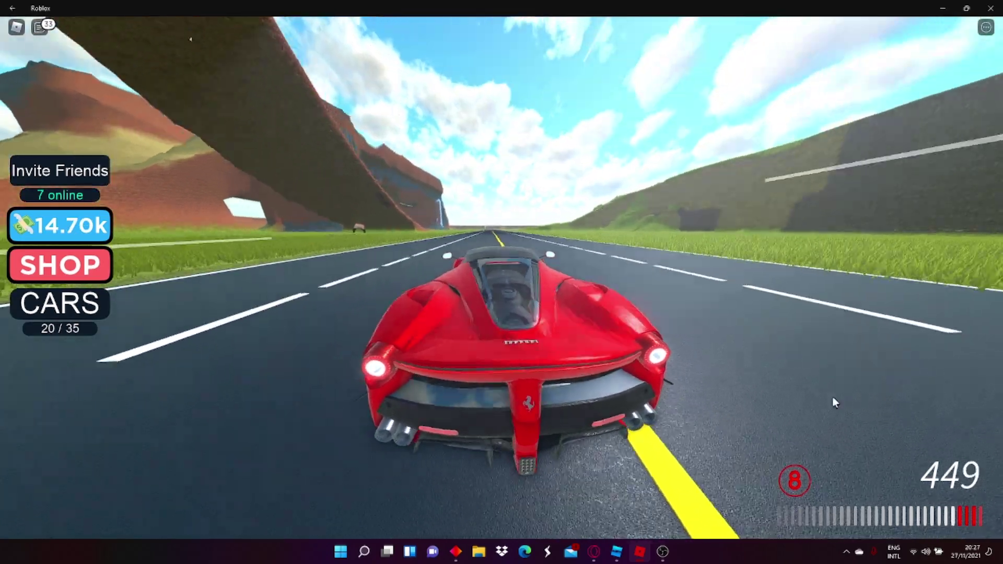
pyautogui.press('a')
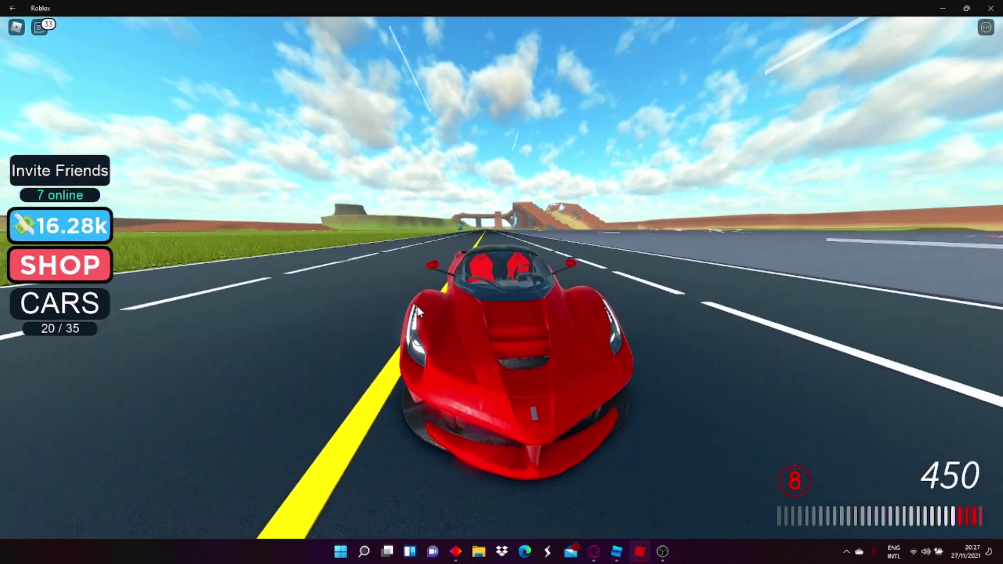
# Step: Skid, reverse and turn the LaFerrari around on the road
pyautogui.press('s')
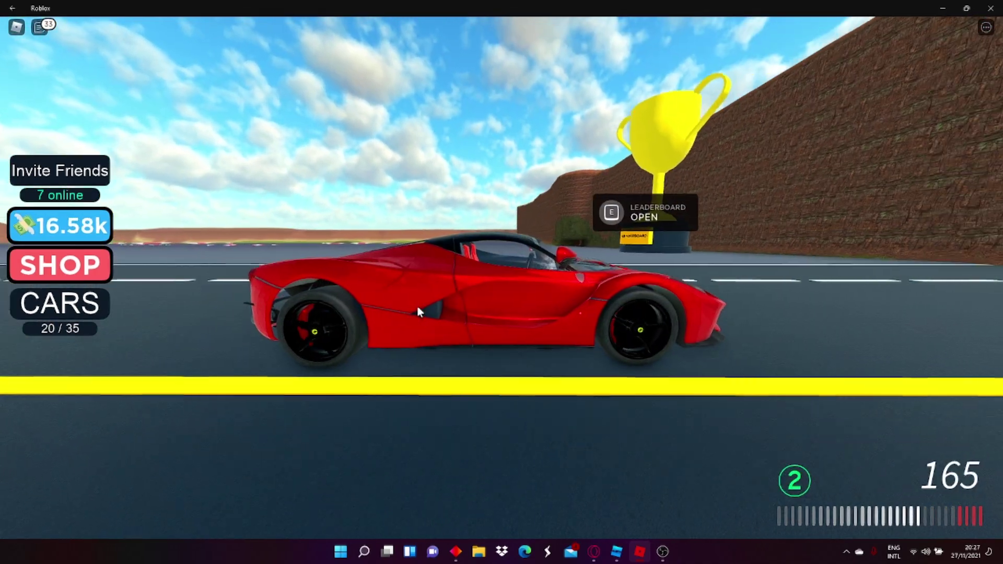
pyautogui.press('s')
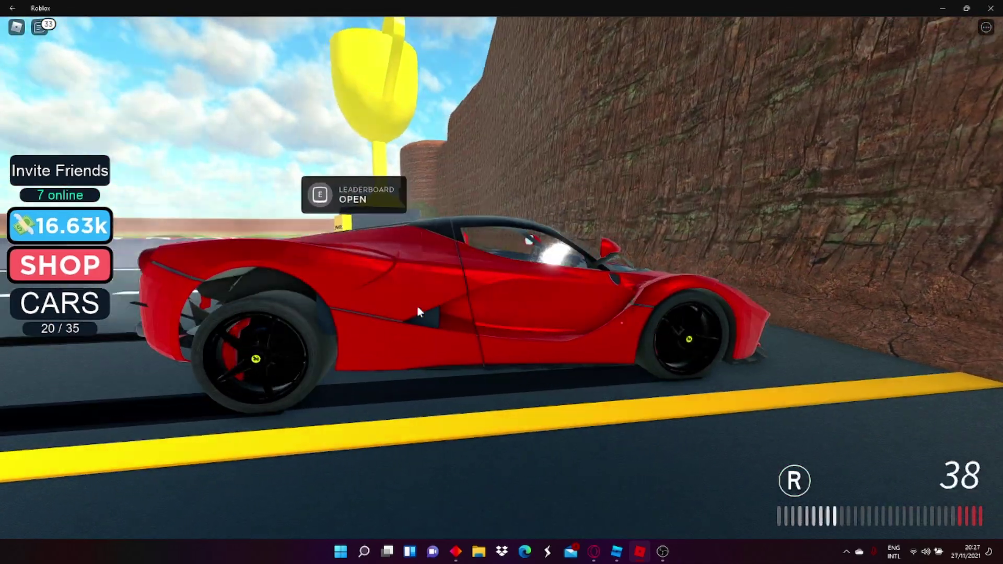
pyautogui.press('w')
pyautogui.press('w')
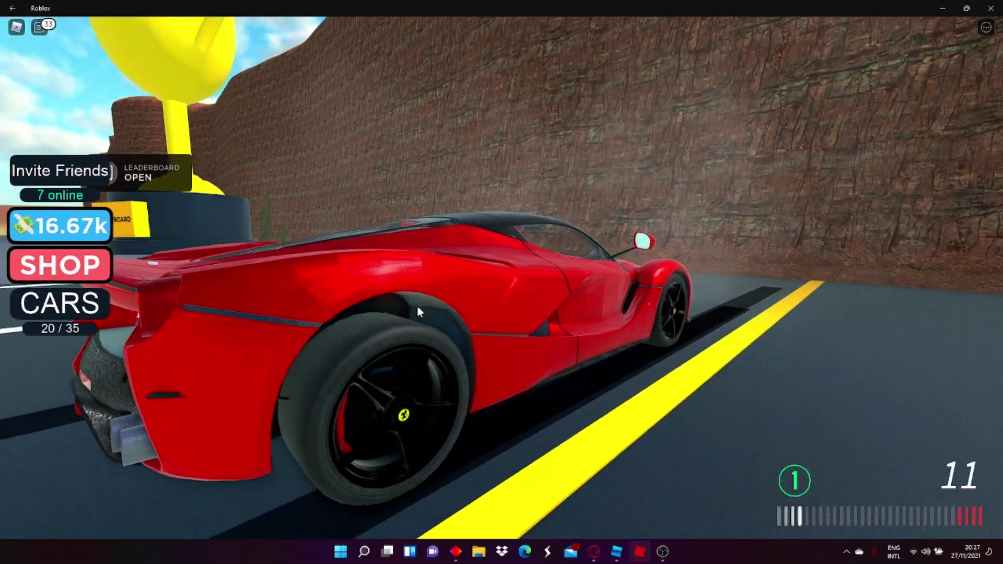
pyautogui.press('s')
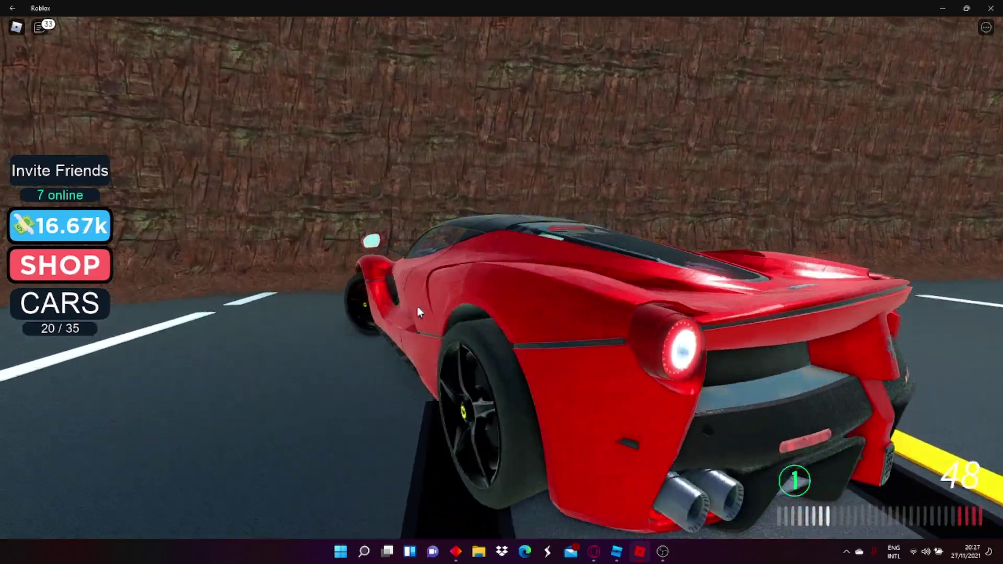
pyautogui.press('w')
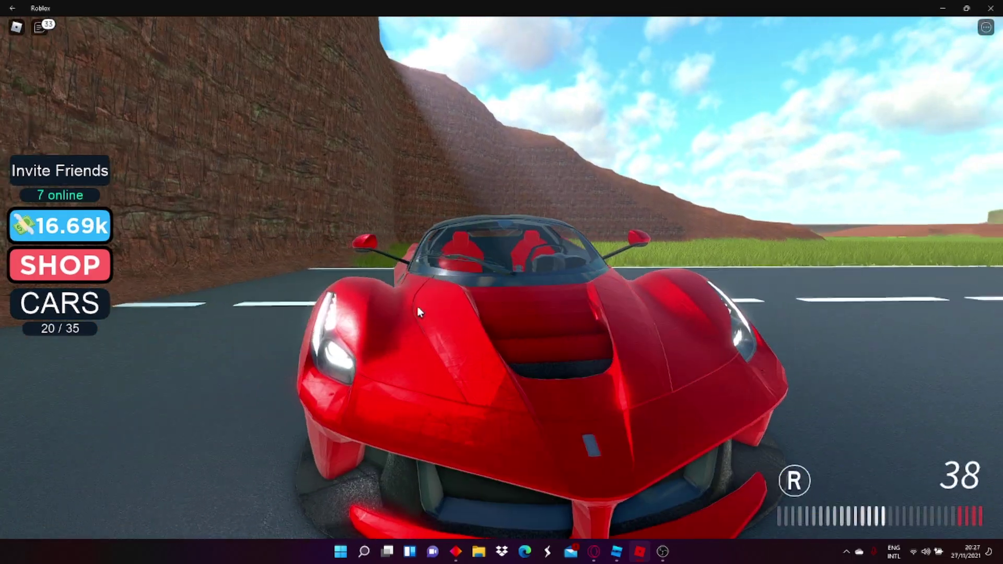
pyautogui.press('s')
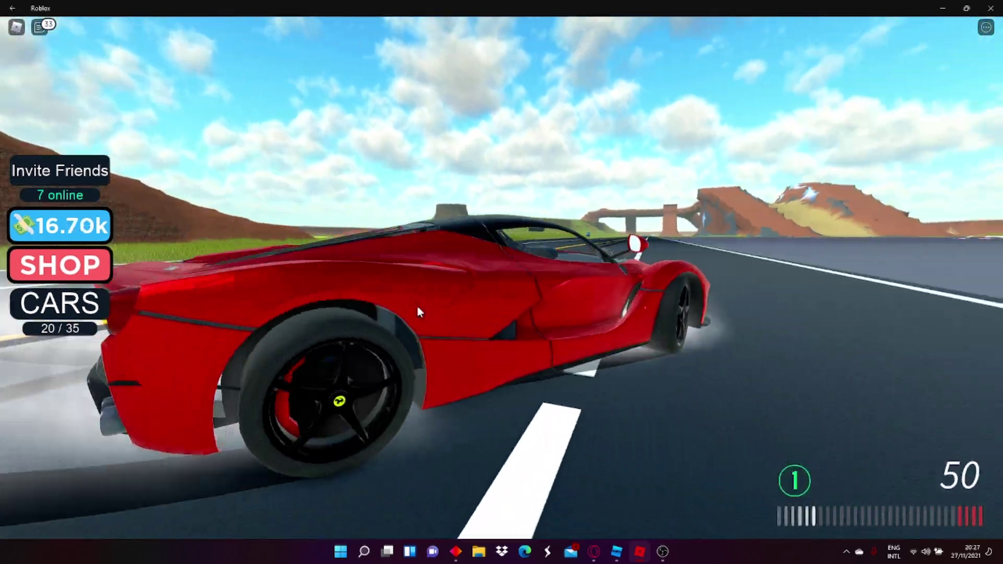
pyautogui.press('a')
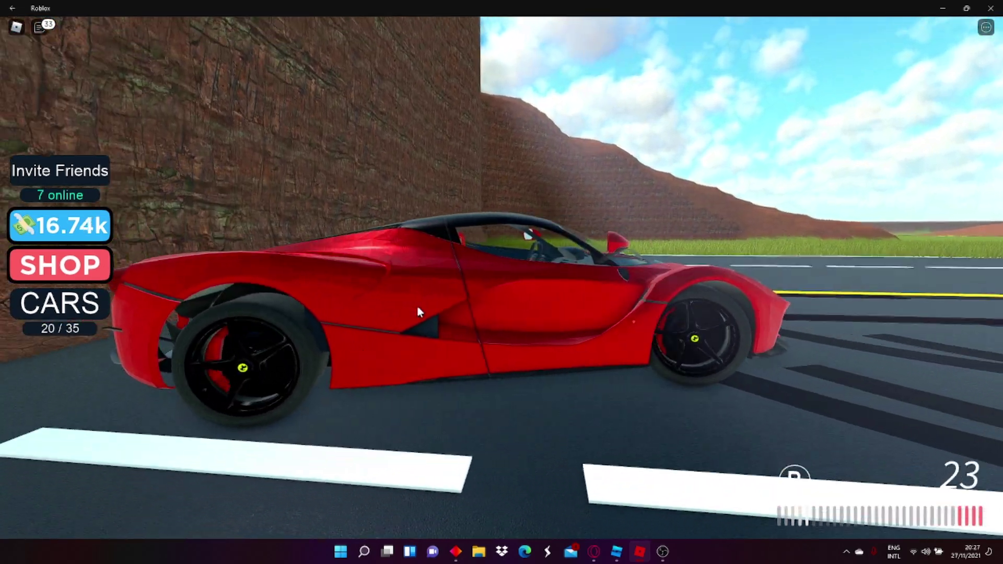
pyautogui.press('w')
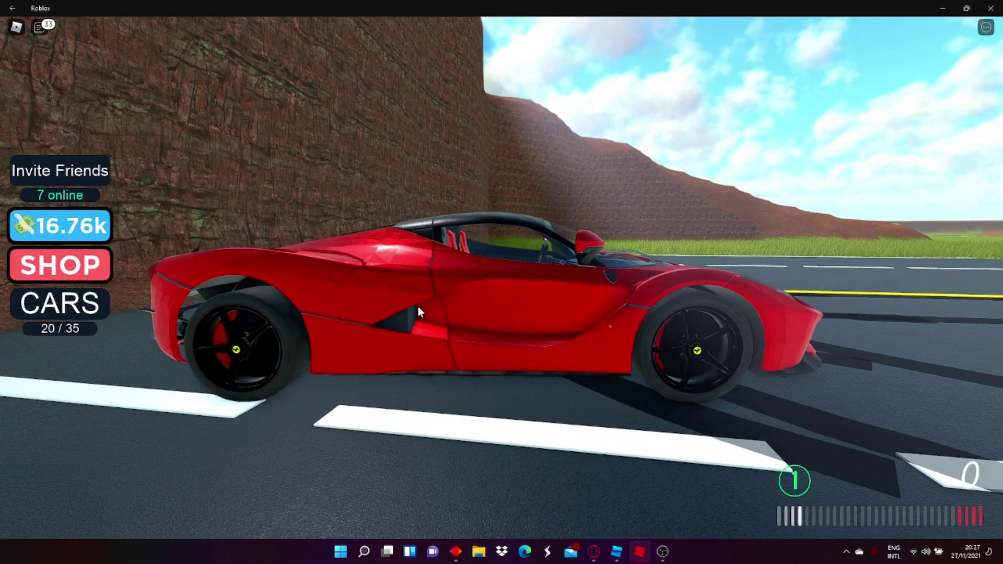
pyautogui.press('Left')
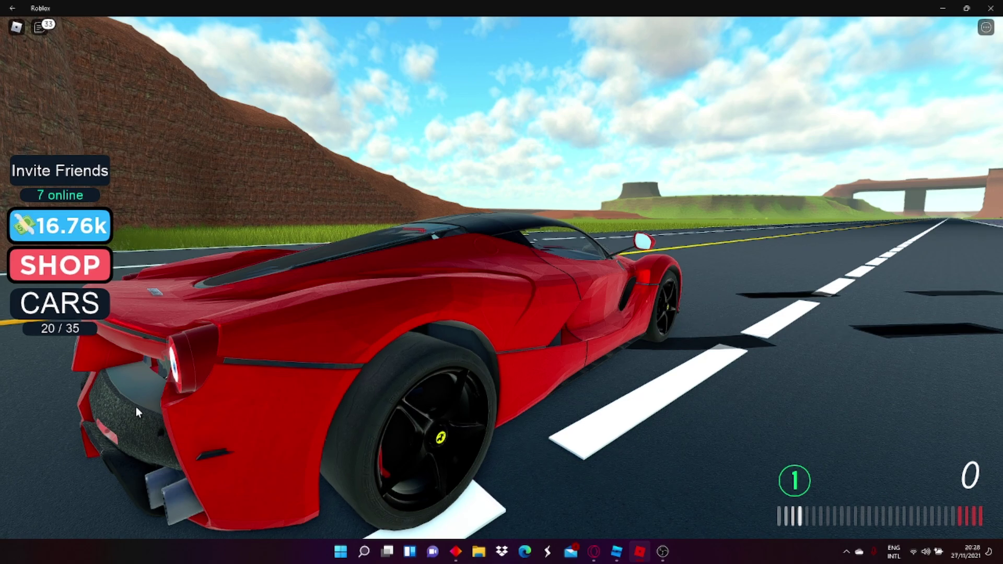
# Step: Buy the LaFerrari's first Speed upgrade from the car collection
pyautogui.click(57, 312)
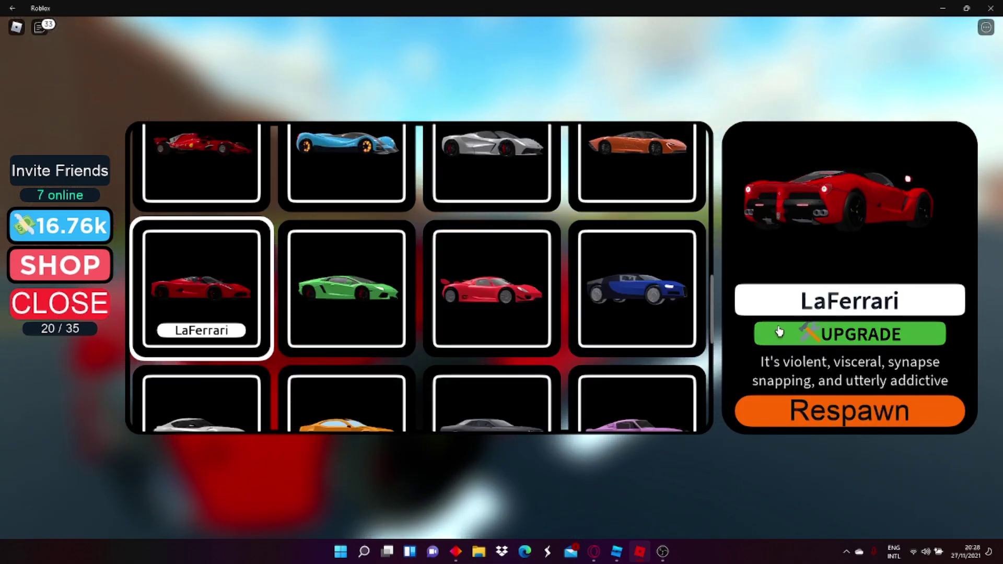
pyautogui.click(779, 332)
pyautogui.click(935, 174)
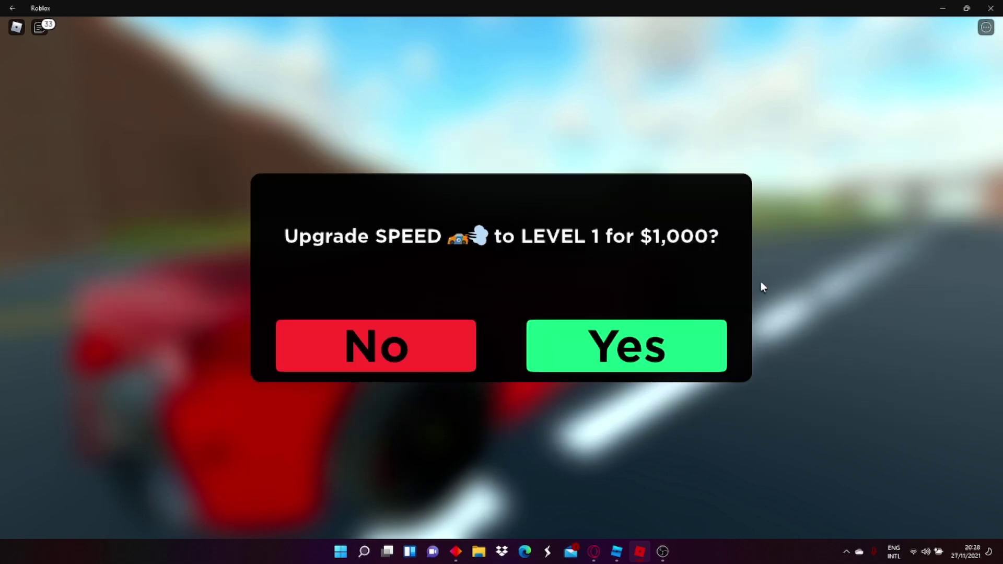
pyautogui.click(599, 369)
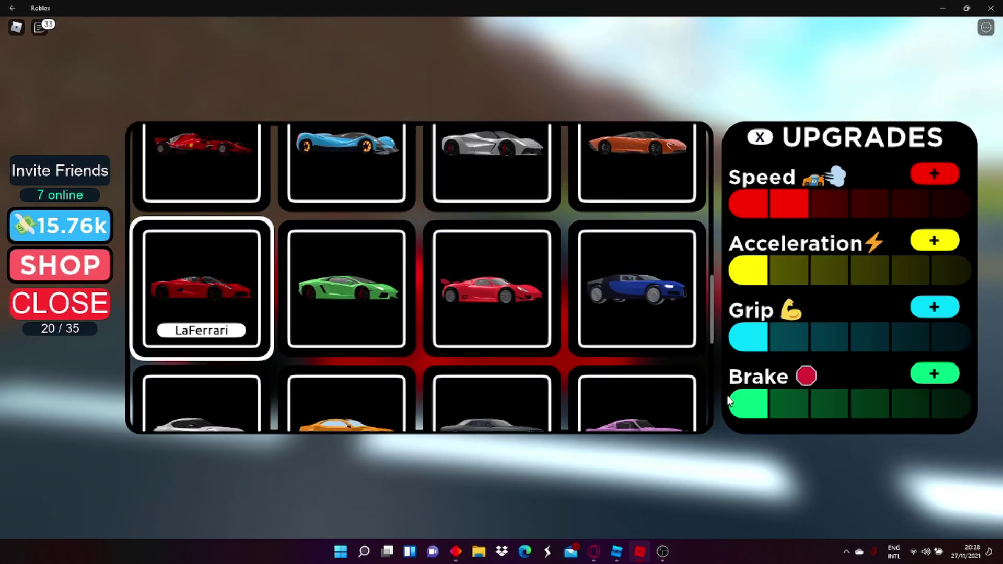
# Step: Close the car collection and spin the LaFerrari around to face down the road
pyautogui.click(60, 305)
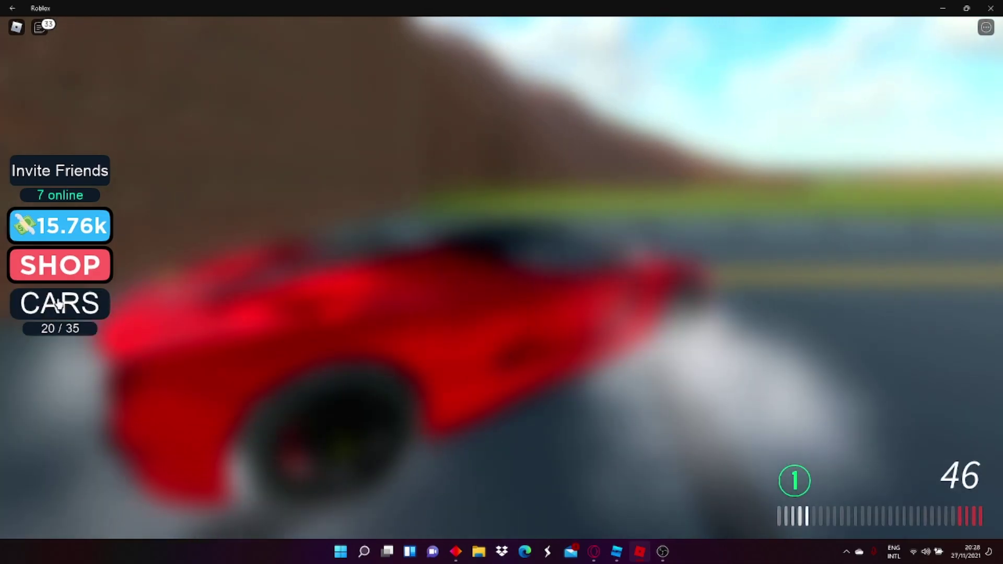
pyautogui.press('s')
pyautogui.press('d')
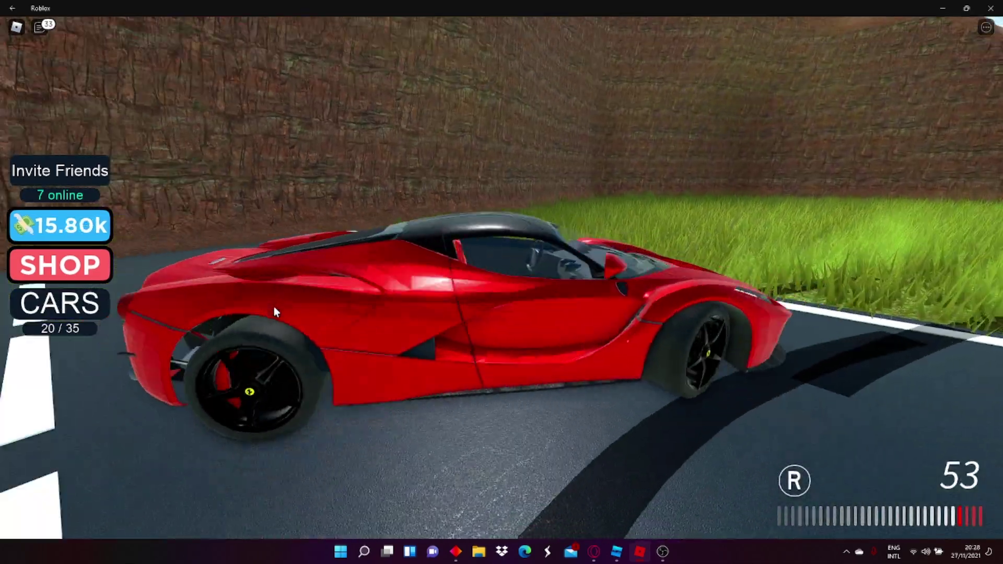
pyautogui.press('w')
pyautogui.press('a')
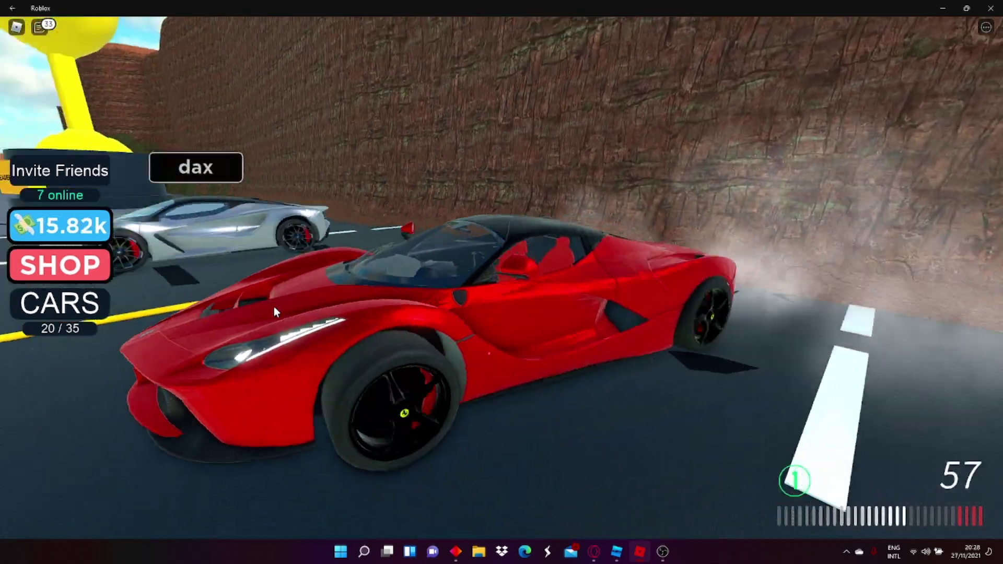
pyautogui.press('s')
pyautogui.press('a')
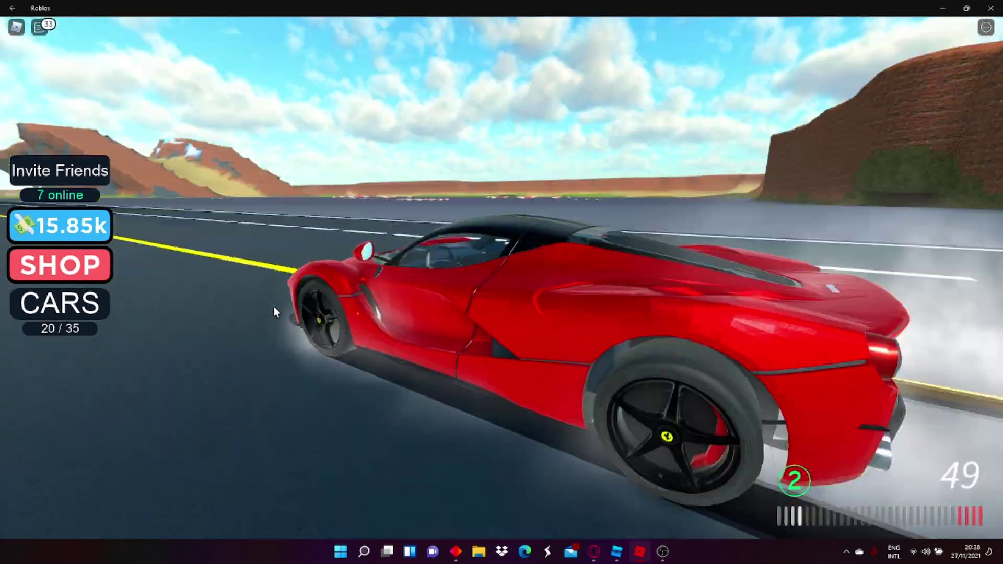
pyautogui.press('s')
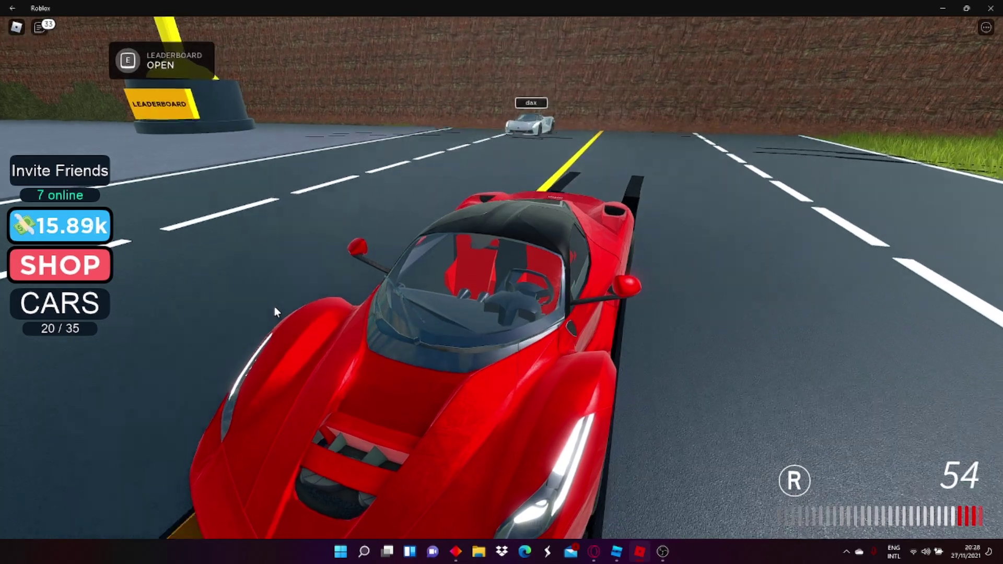
pyautogui.press('a')
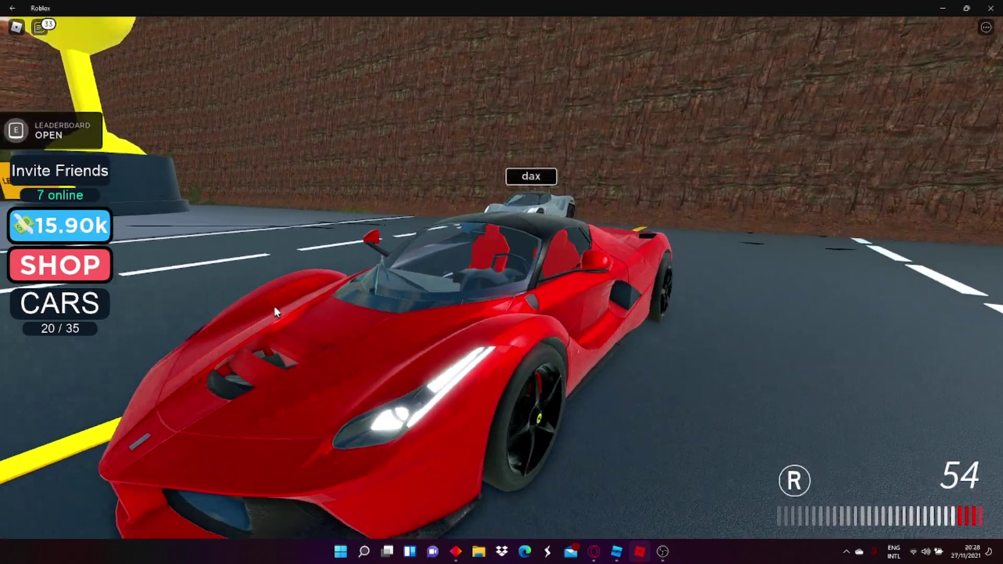
# Step: Accelerate the LaFerrari down the highway, drifting across the lanes and centre line
pyautogui.press('w')
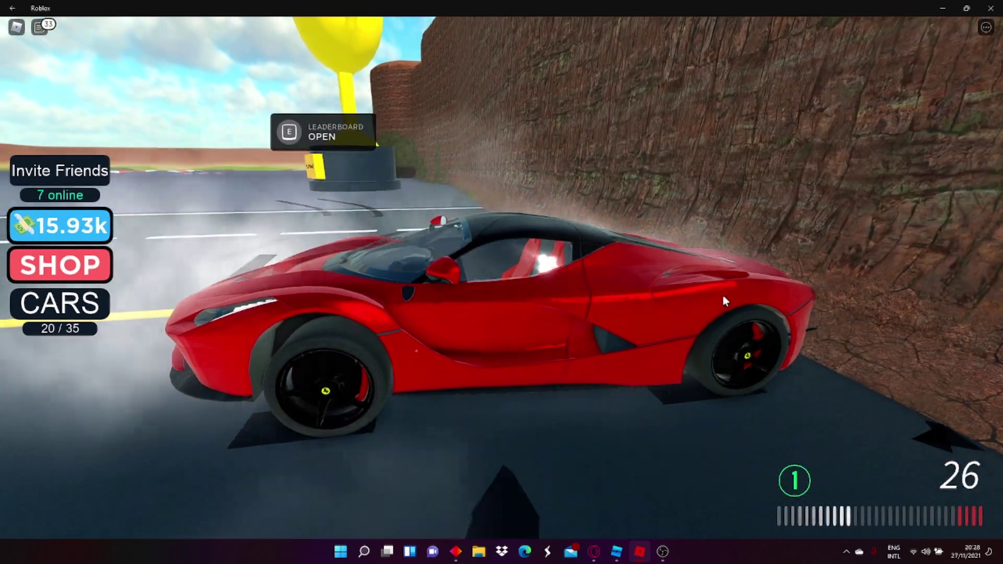
pyautogui.press('w')
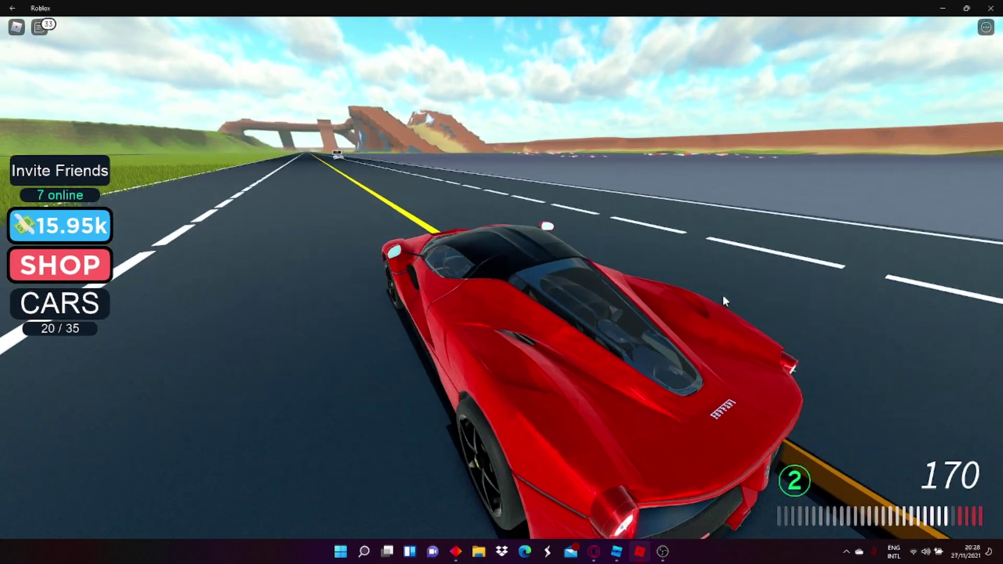
pyautogui.press('w')
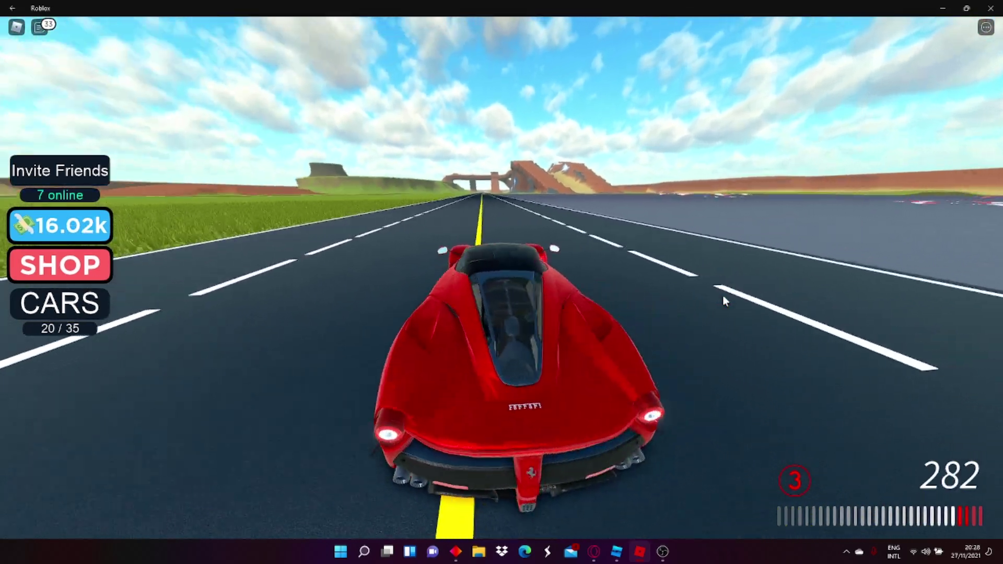
pyautogui.press('w')
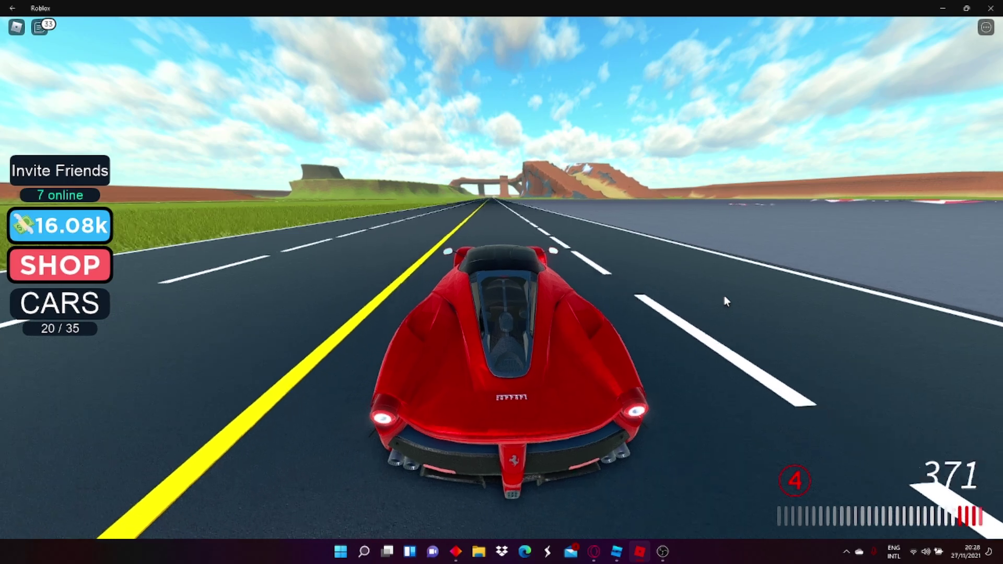
pyautogui.press('d')
pyautogui.press('w')
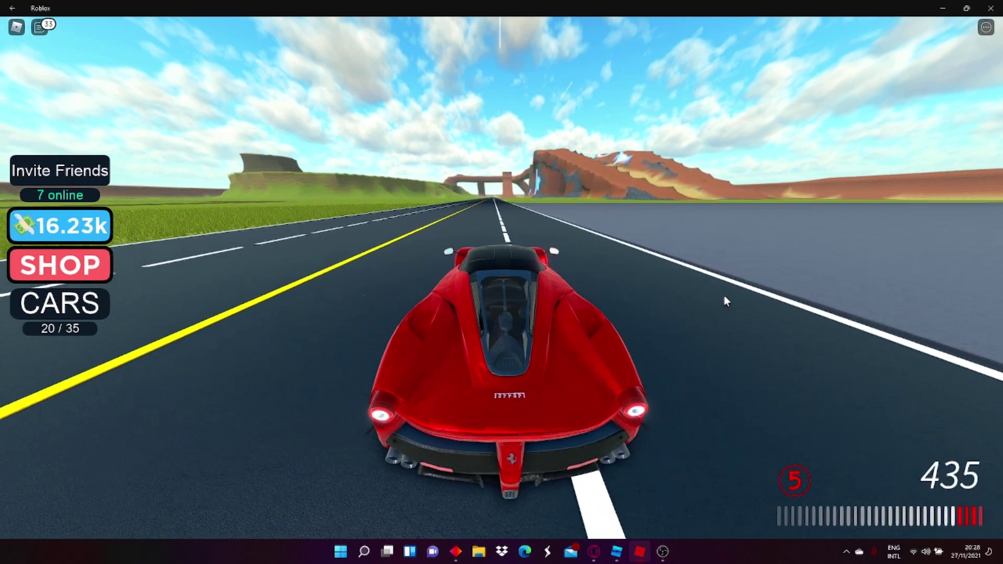
pyautogui.press('w')
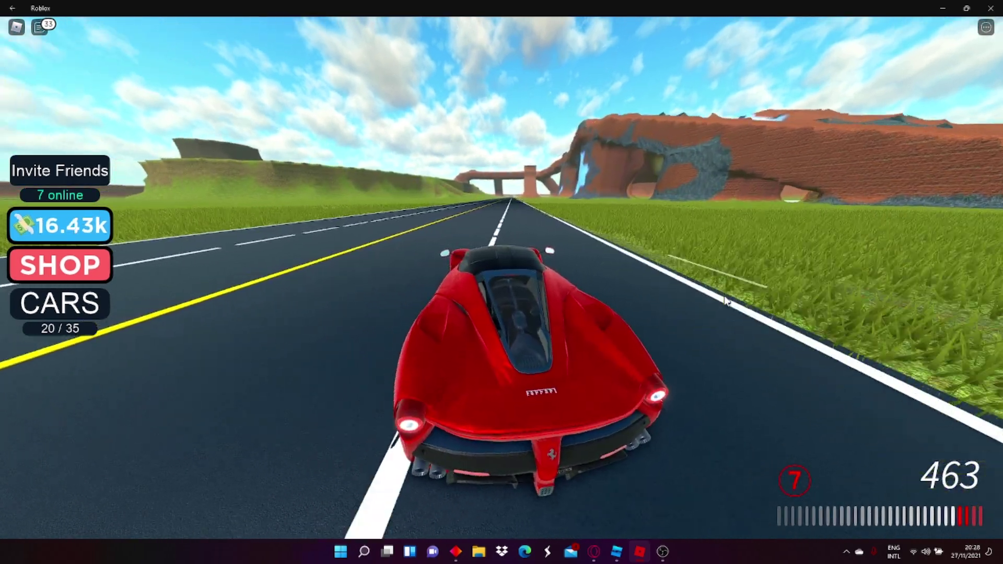
pyautogui.press('a')
pyautogui.press('w')
pyautogui.press('a')
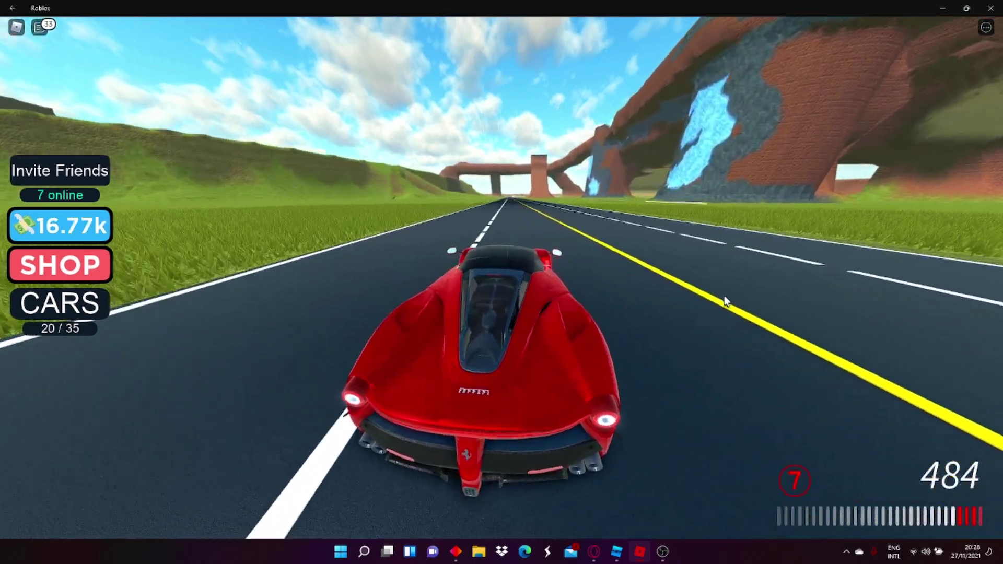
pyautogui.press('w')
pyautogui.press('d')
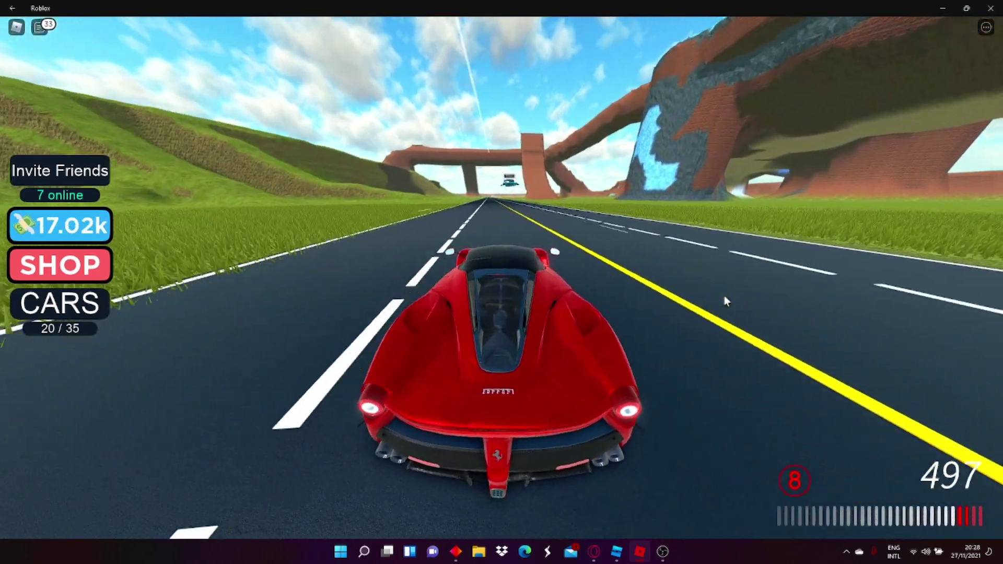
# Step: Keep the LaFerrari above 500 past the overpass while swinging the camera around
pyautogui.press('w')
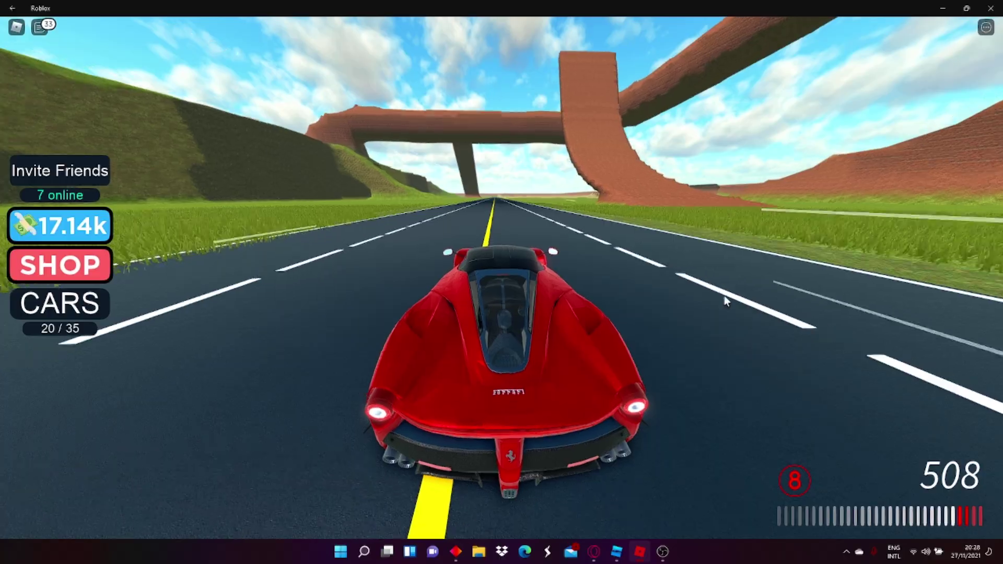
pyautogui.press('Right')
pyautogui.press('w')
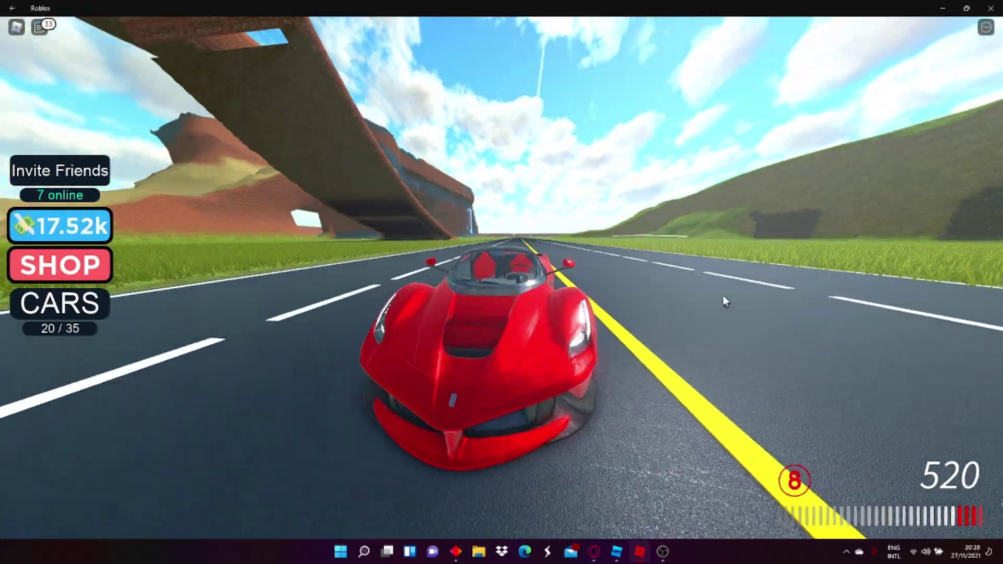
pyautogui.press('w')
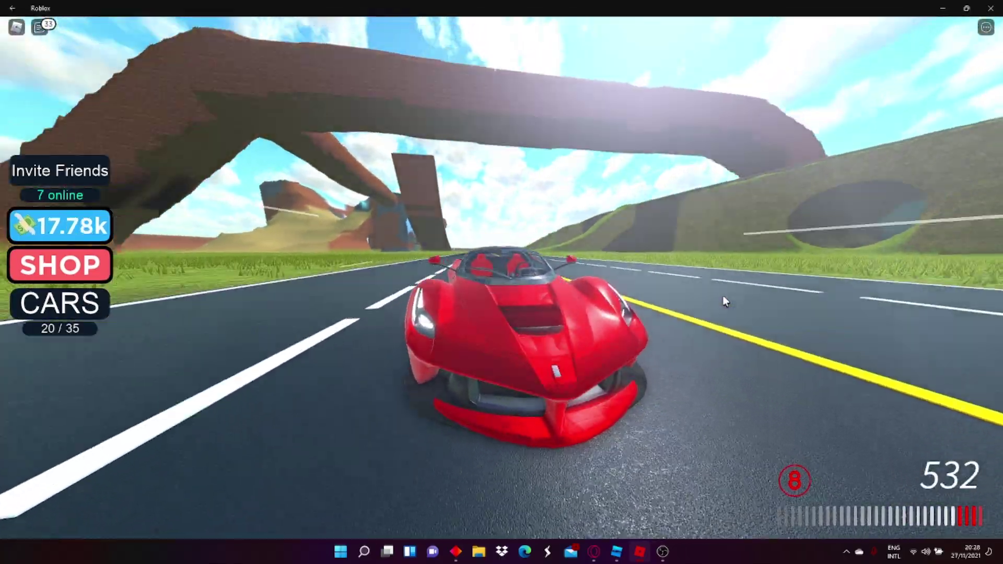
pyautogui.press('Right')
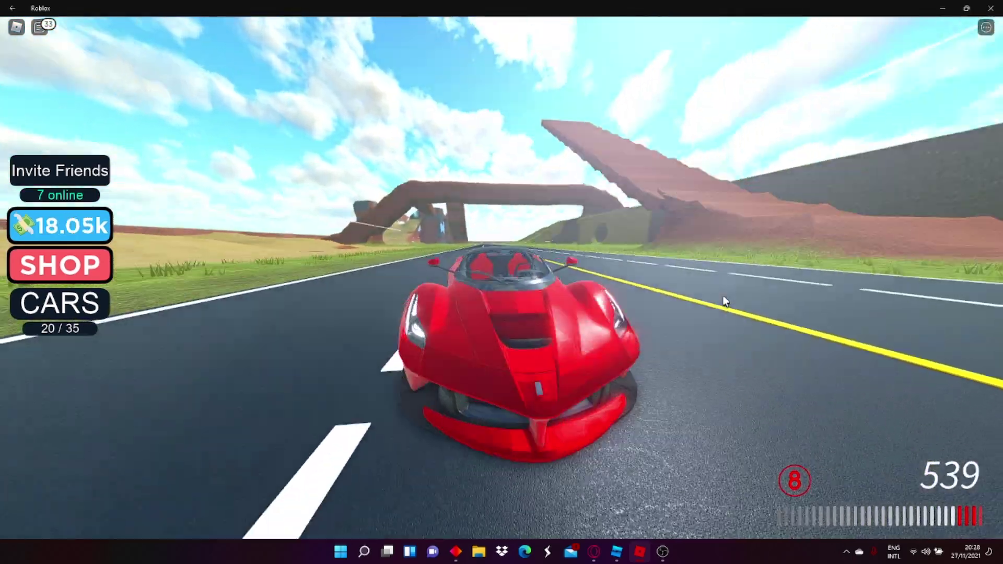
pyautogui.press('w')
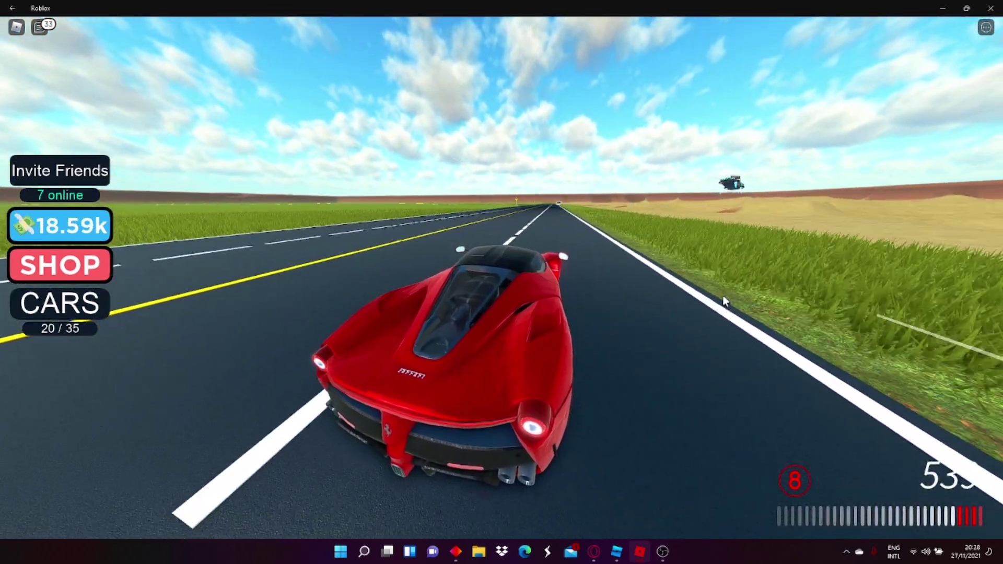
pyautogui.press('Right')
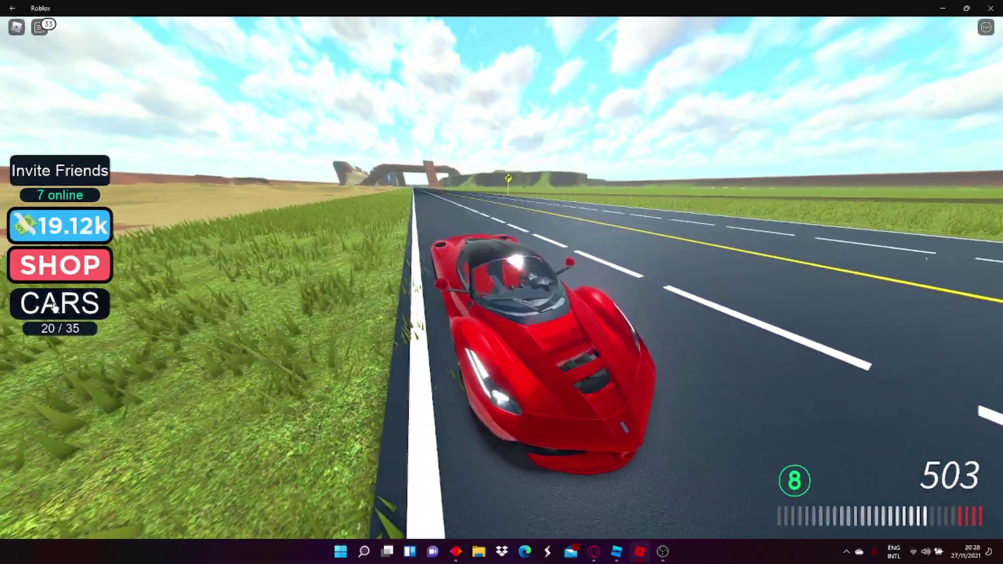
# Step: Buy LaFerrari Speed upgrades to levels 2 and 3, dropping cash to 5.60k
pyautogui.click(55, 308)
pyautogui.click(835, 332)
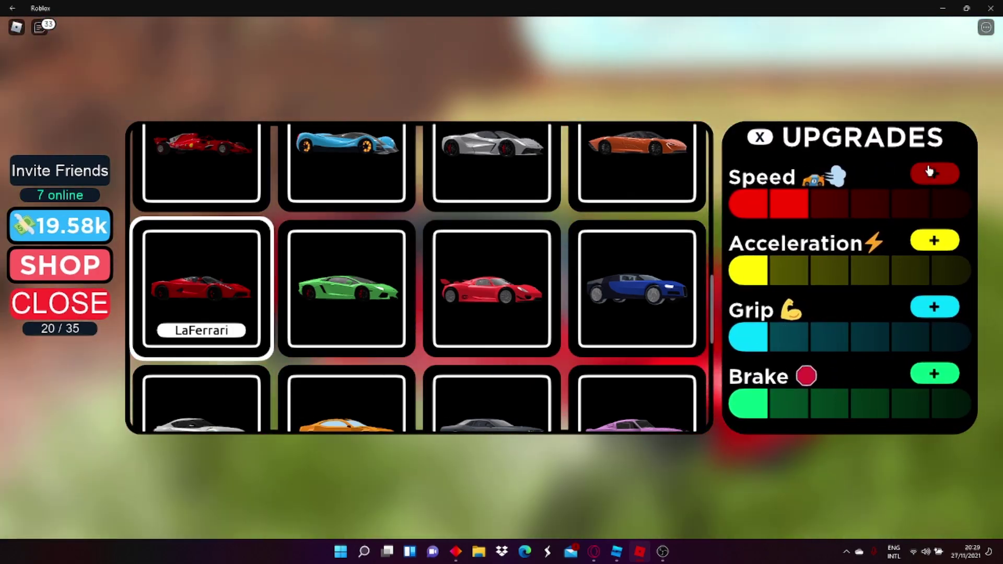
pyautogui.click(930, 171)
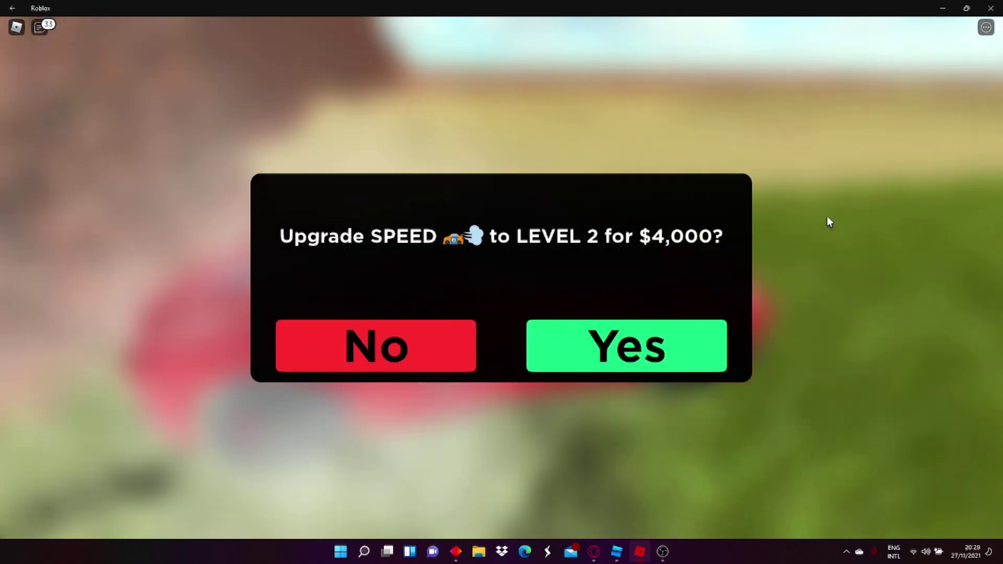
pyautogui.click(604, 348)
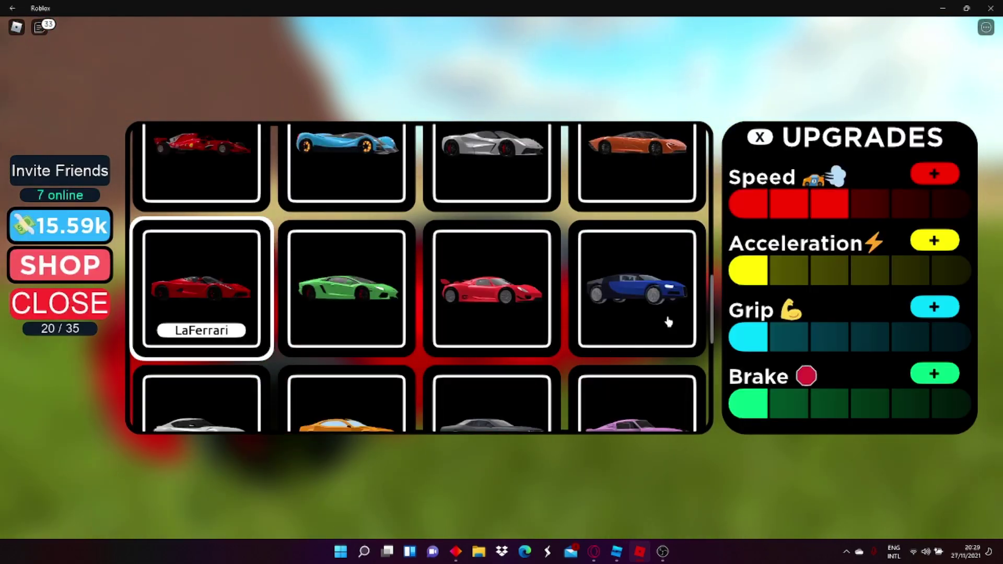
pyautogui.click(932, 176)
pyautogui.click(691, 343)
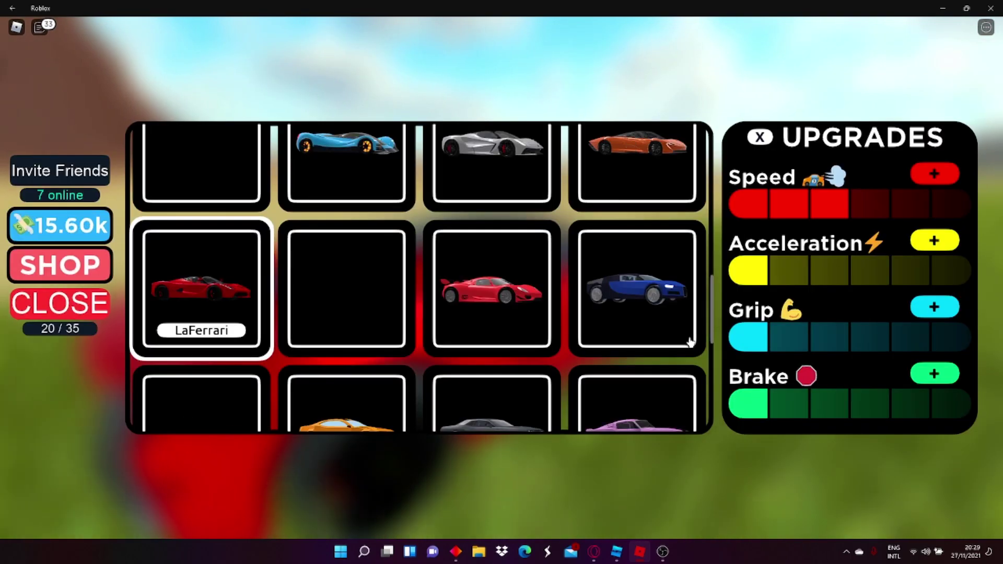
# Step: Close the garage and drive the upgraded LaFerrari from the grass along the road
pyautogui.click(35, 301)
pyautogui.press('w')
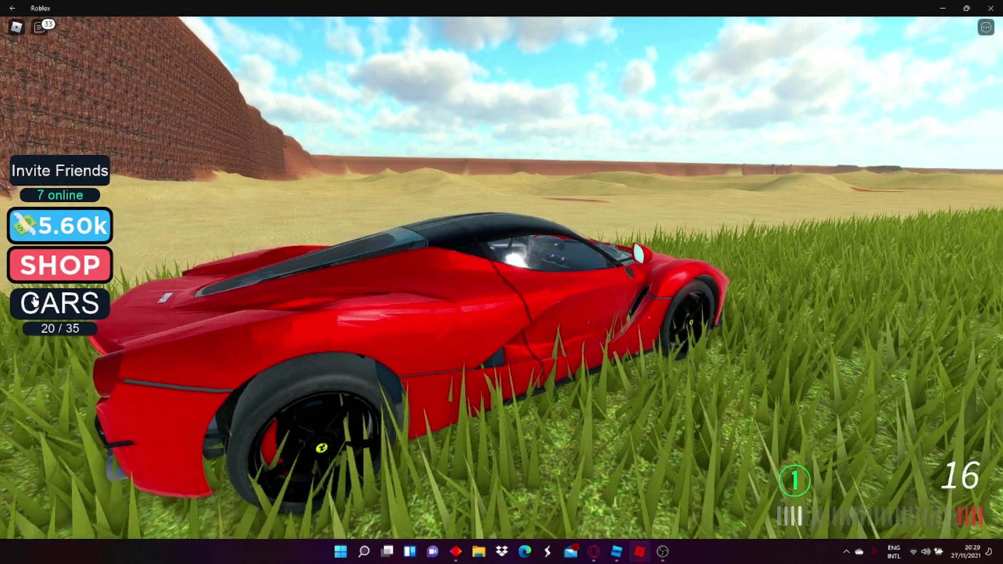
pyautogui.press('d')
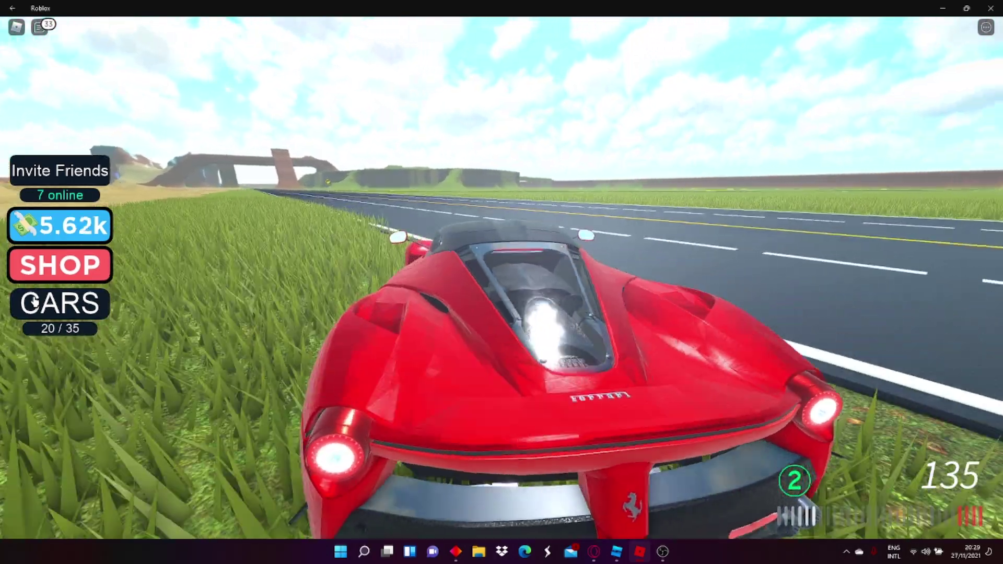
pyautogui.press('a')
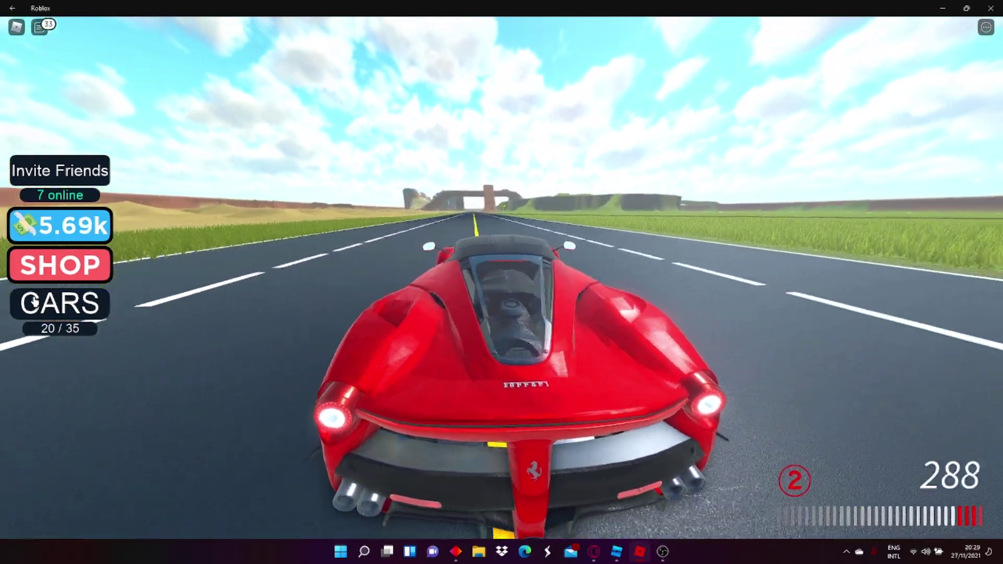
pyautogui.press('d')
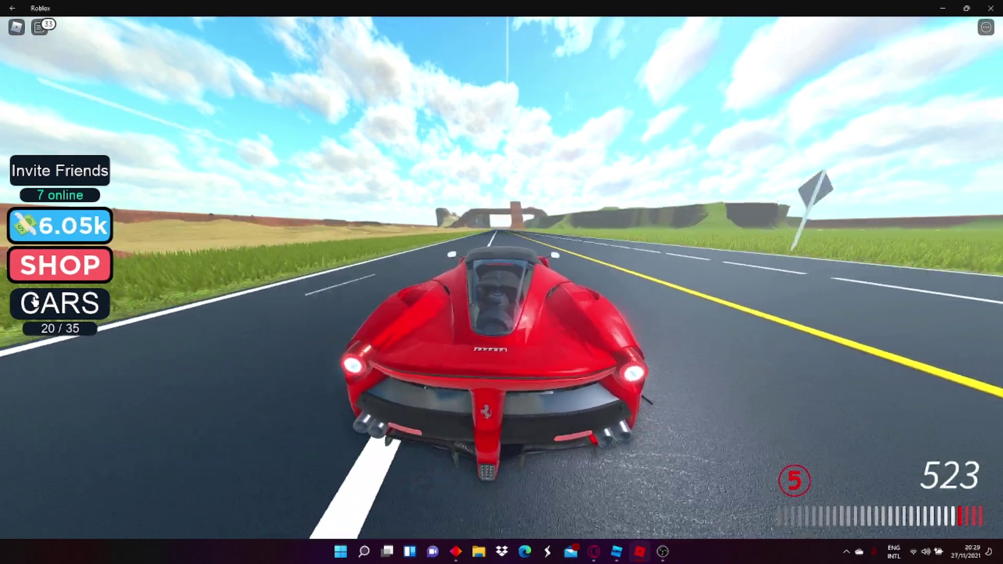
pyautogui.press('d')
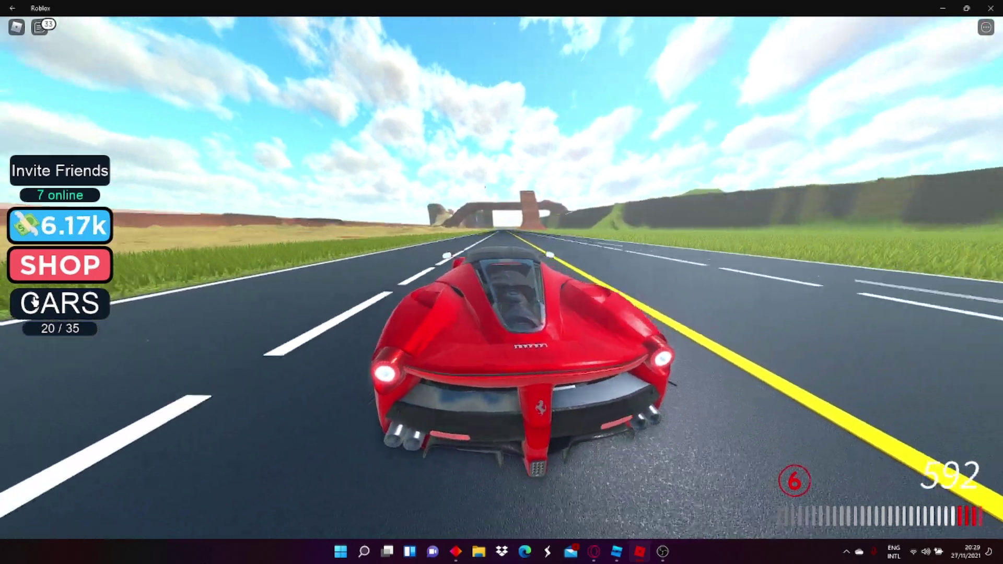
pyautogui.press('a')
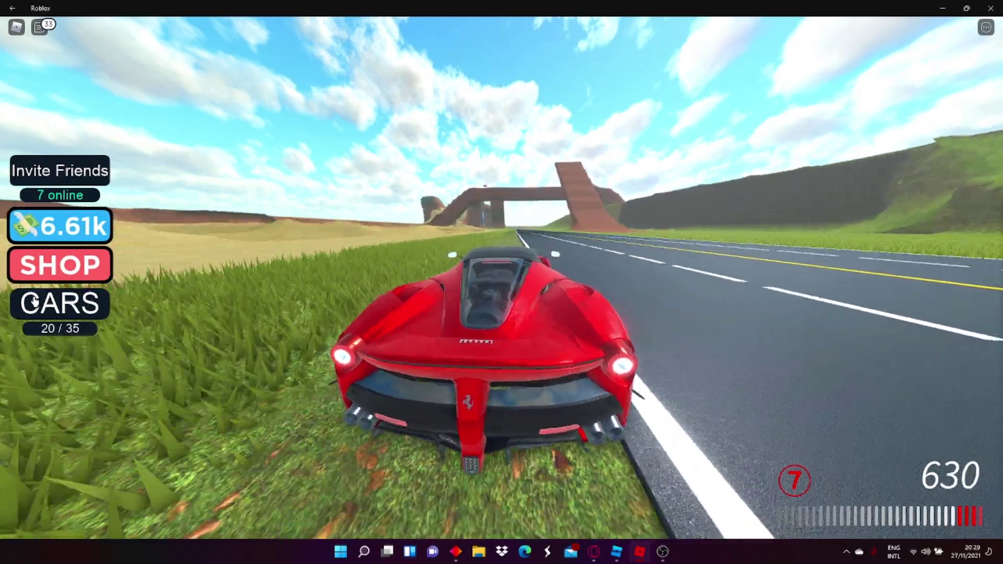
pyautogui.press('d')
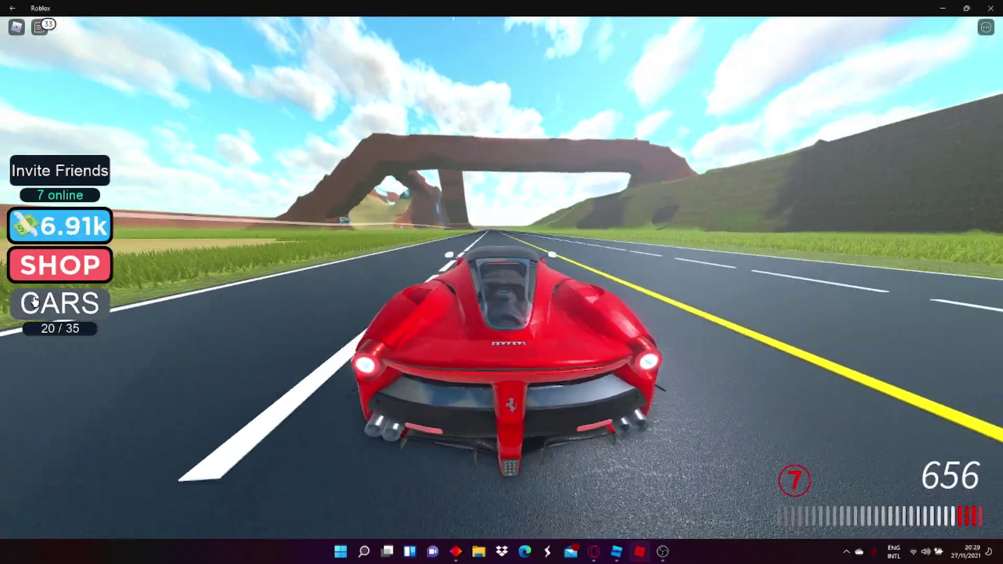
# Step: Spin the LaFerrari under the arch, then race on past 700
pyautogui.press('a')
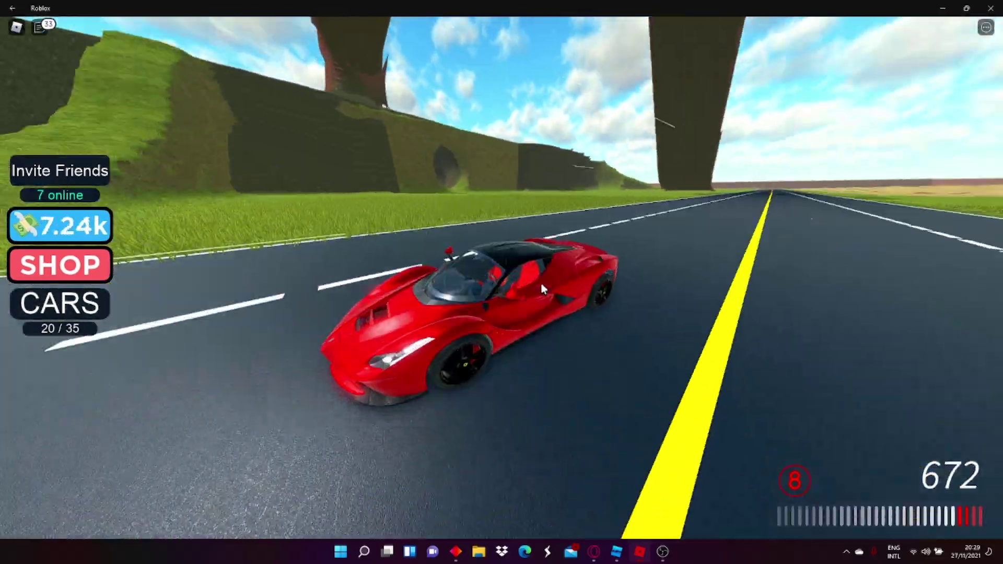
pyautogui.press('a')
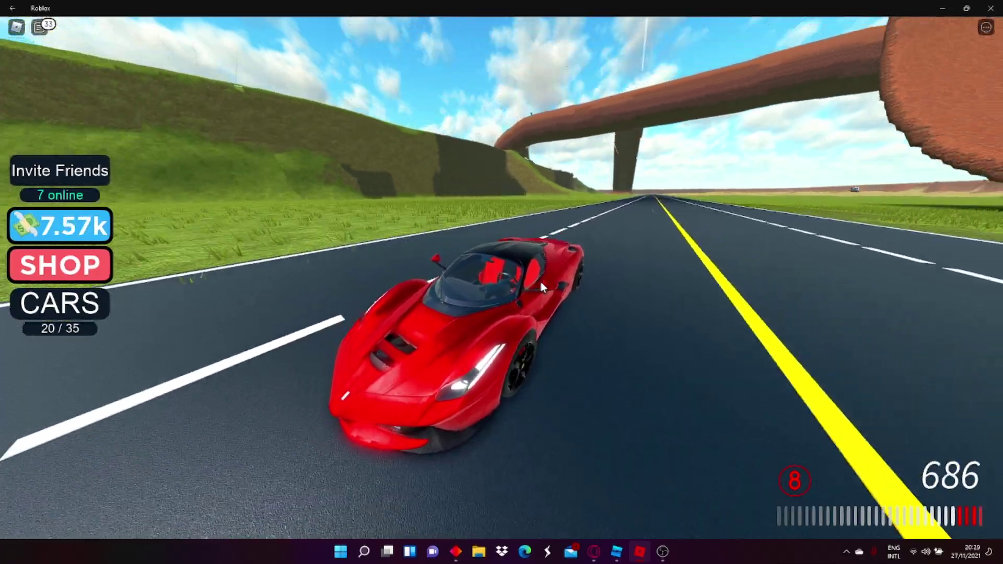
pyautogui.press('d')
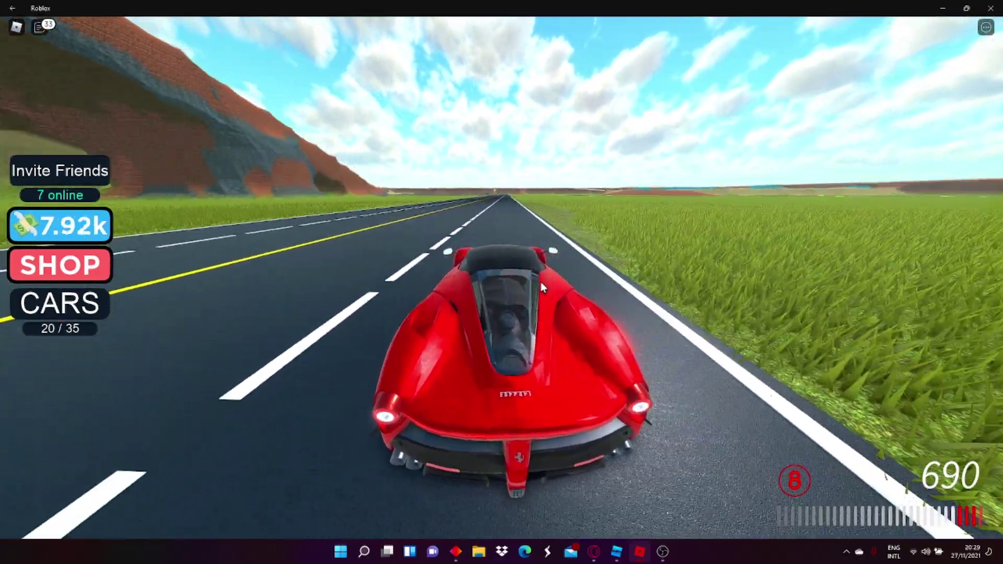
pyautogui.press('a')
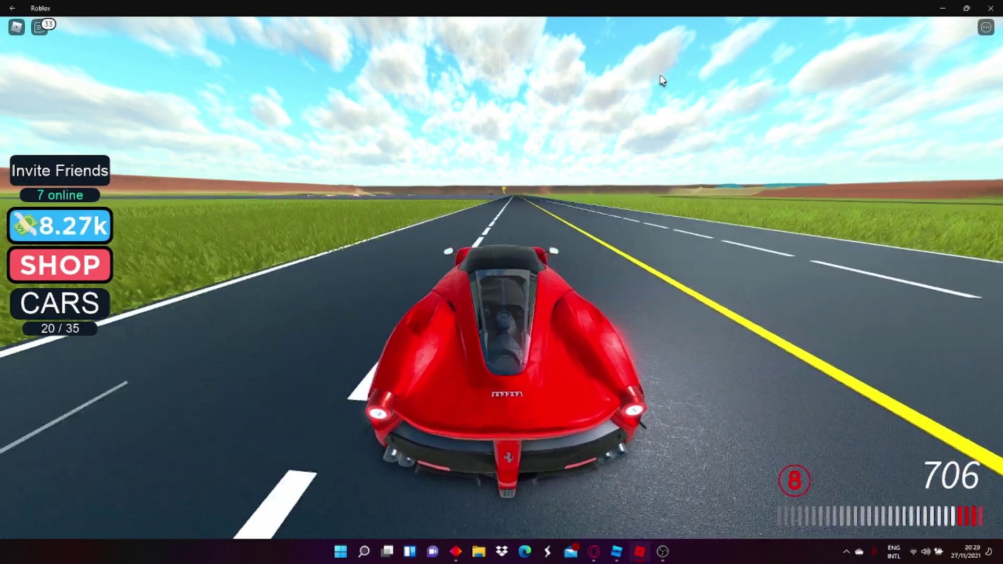
pyautogui.press('a')
pyautogui.press('d')
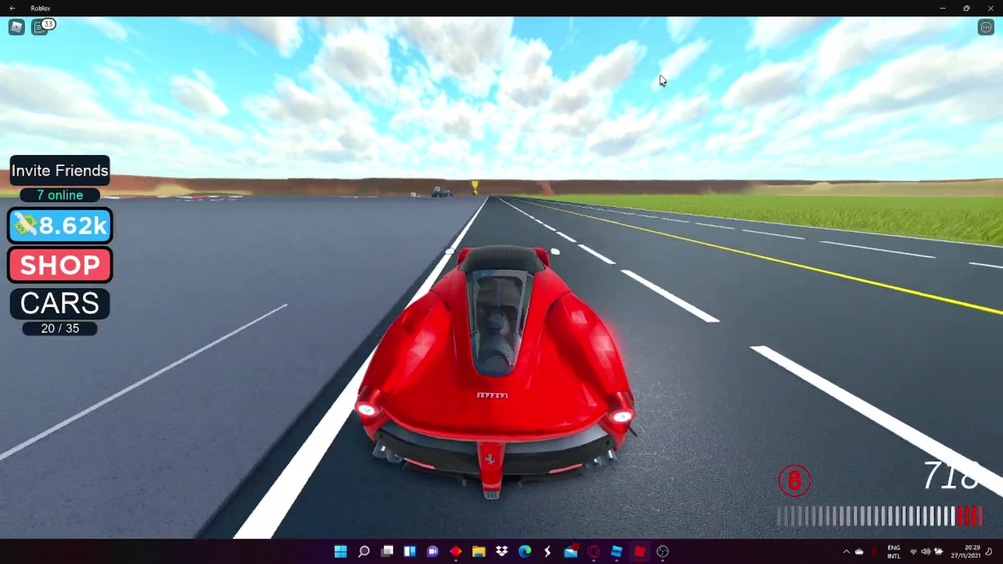
# Step: Back the LaFerrari away from the wall and continue down the road
pyautogui.press('a')
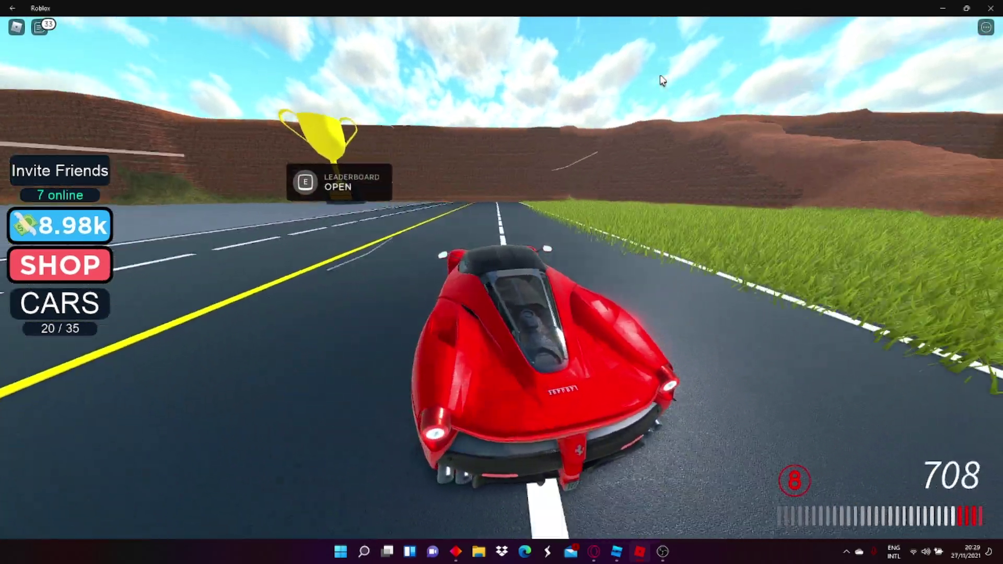
pyautogui.press('s')
pyautogui.press('s')
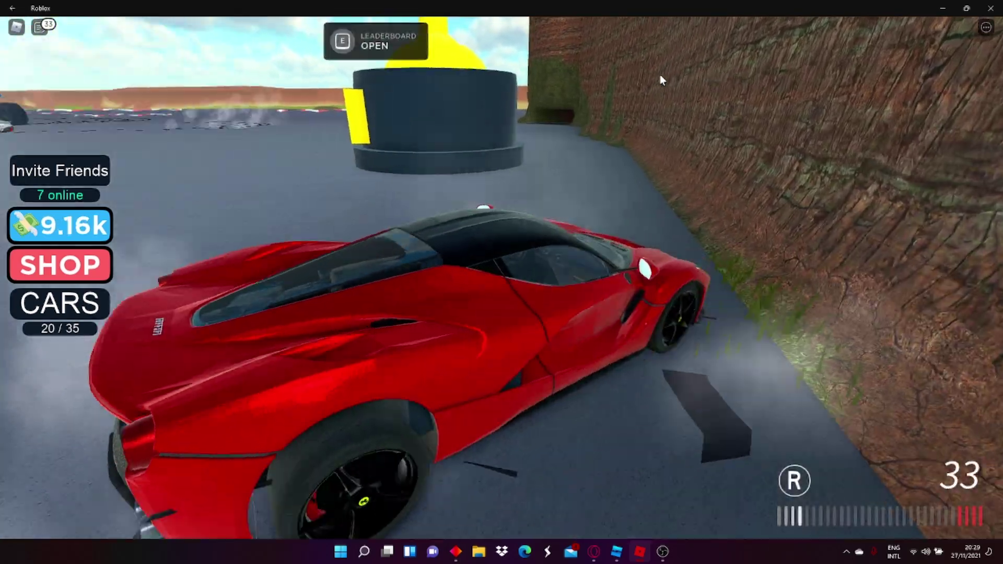
pyautogui.press('w')
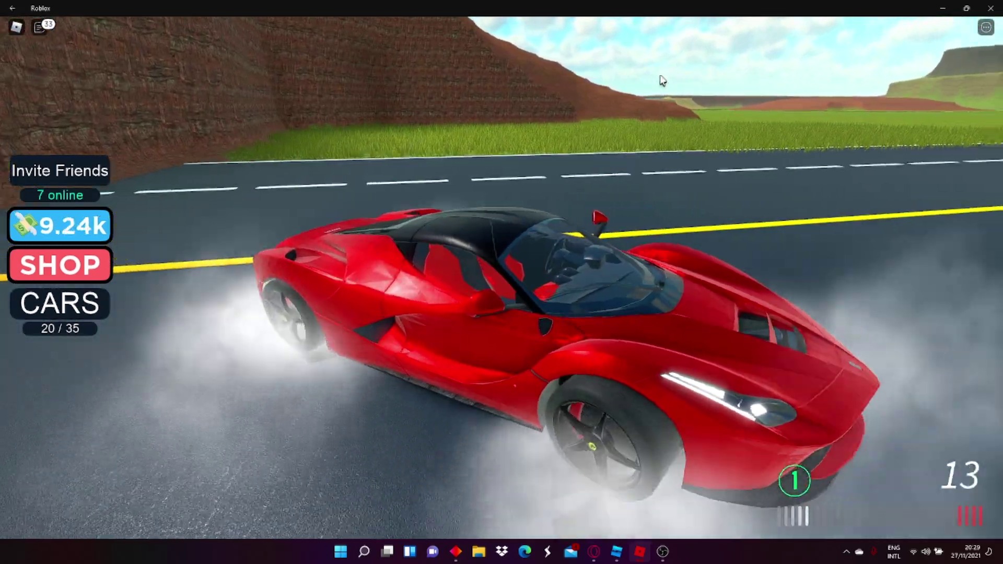
pyautogui.press('d')
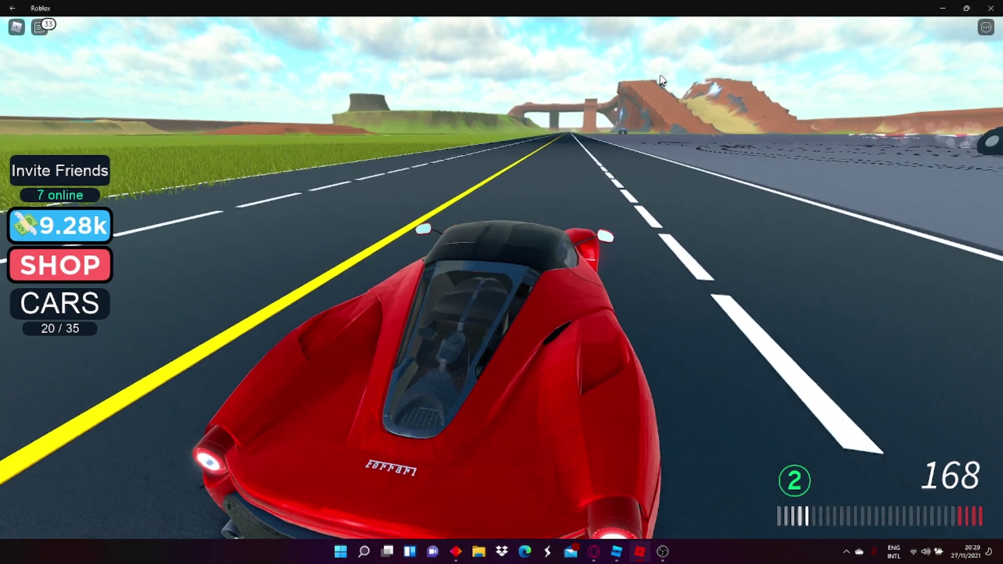
# Step: Open and close the garage, bringing out the orange McLaren Speedtail
pyautogui.click(83, 302)
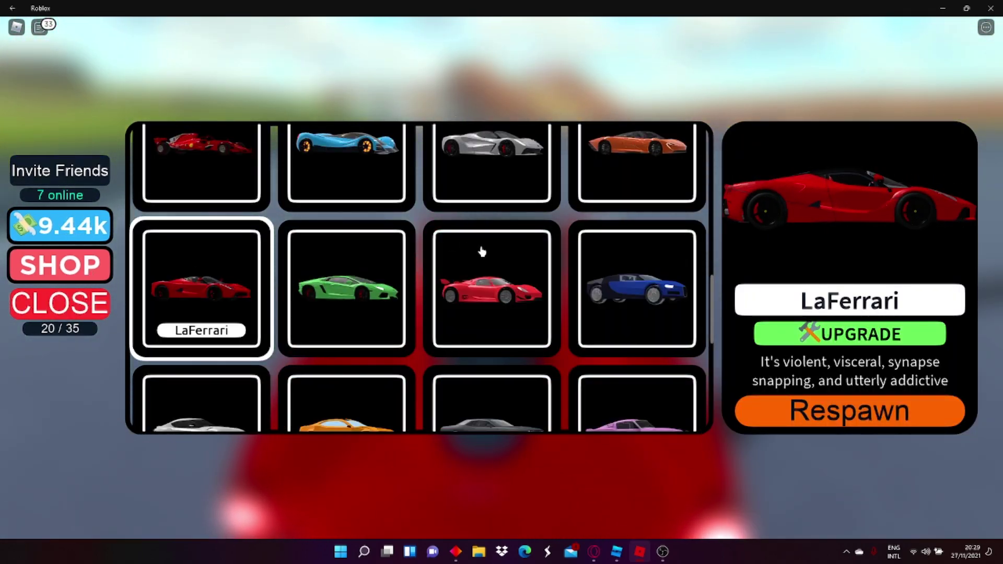
pyautogui.click(40, 313)
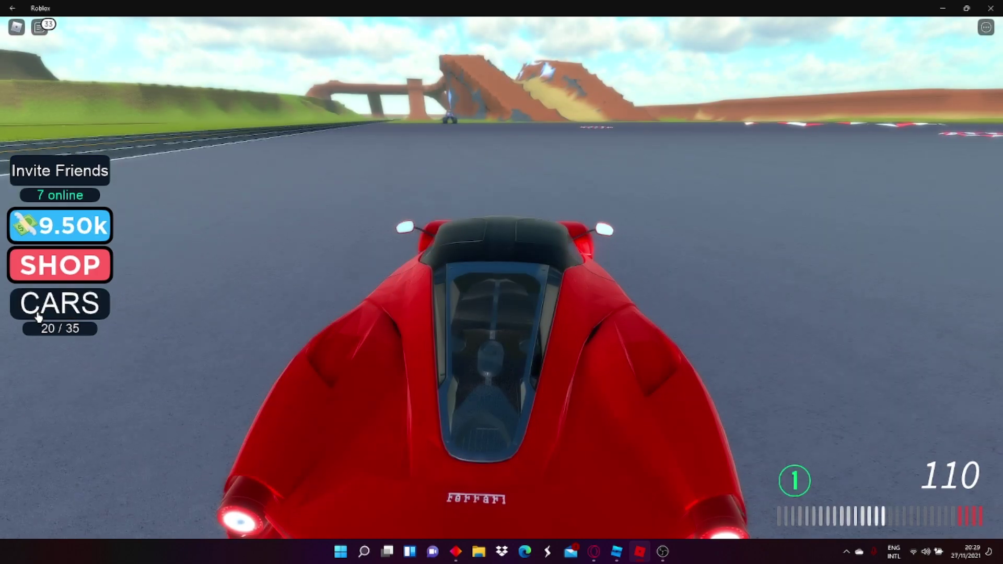
pyautogui.click(39, 316)
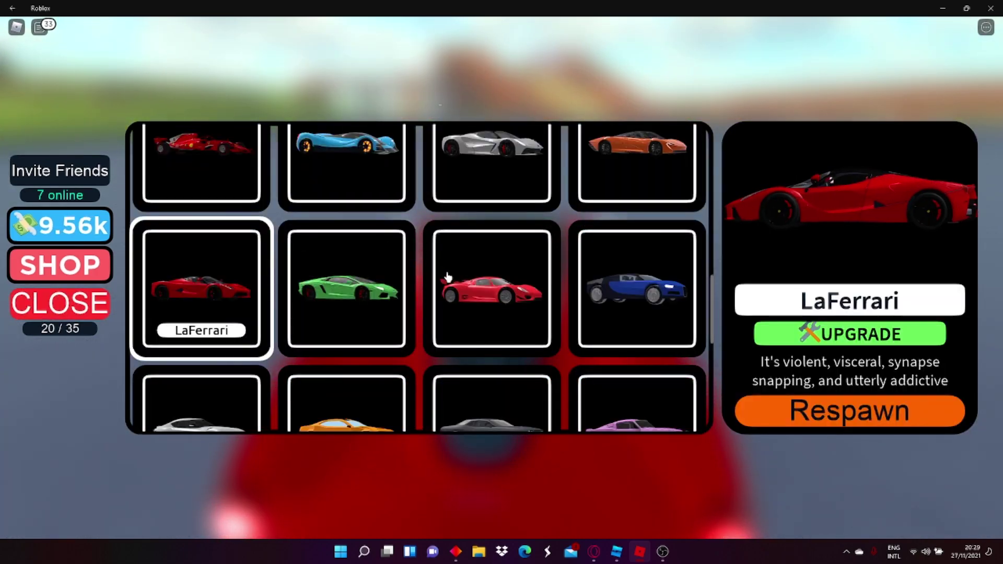
pyautogui.click(838, 408)
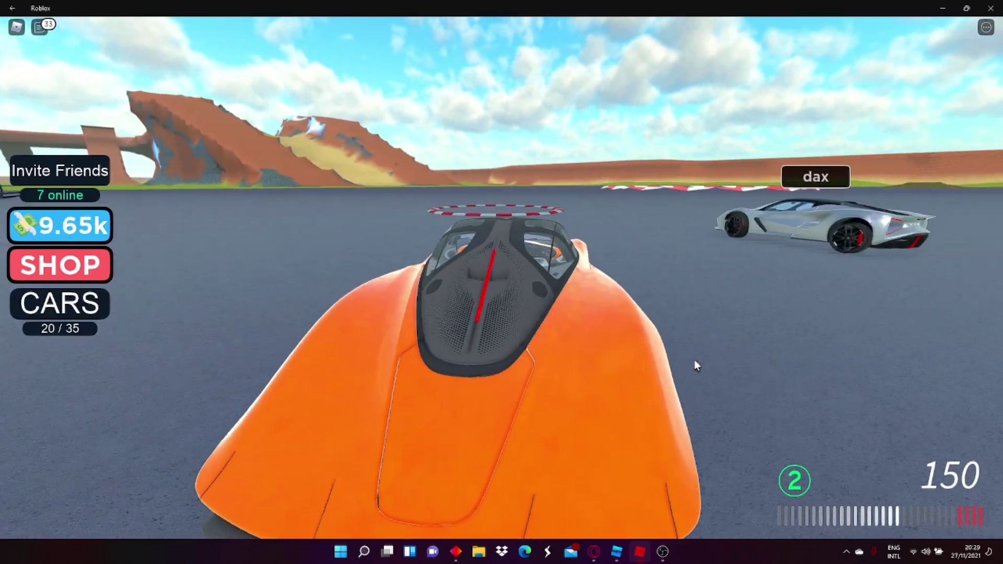
# Step: Drift the McLaren across the lot onto the road, then brake and reverse
pyautogui.press('a')
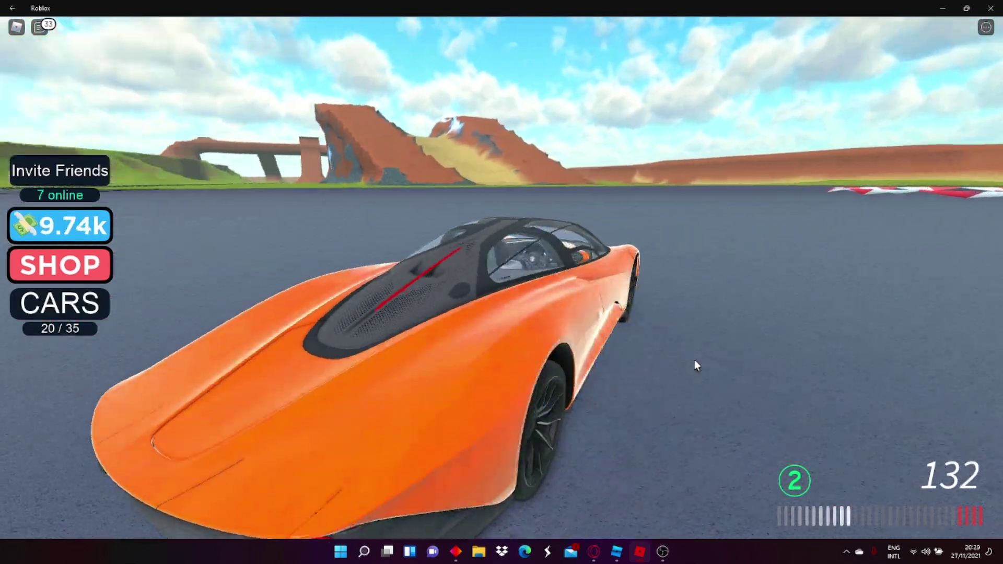
pyautogui.press('space')
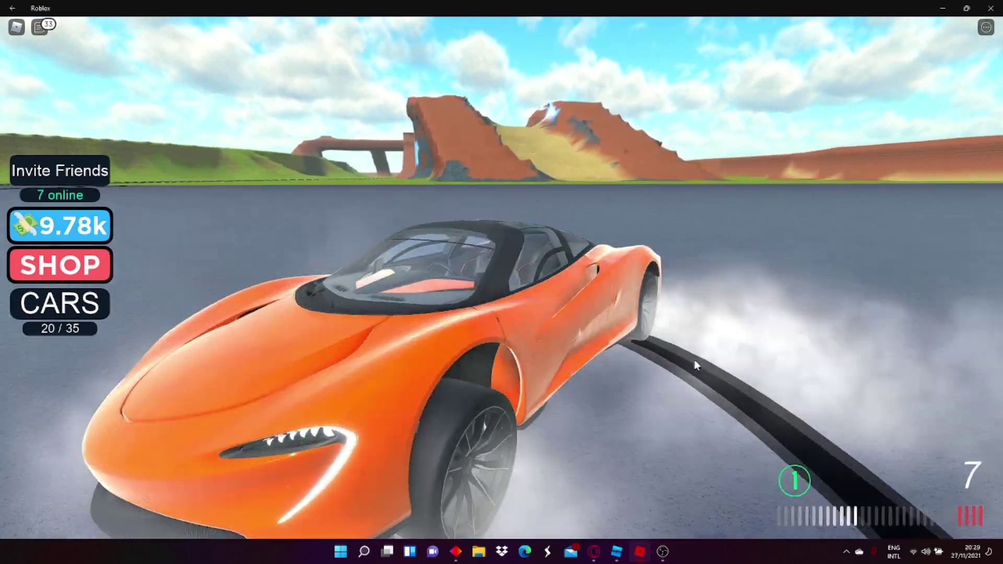
pyautogui.press('w')
pyautogui.press('w')
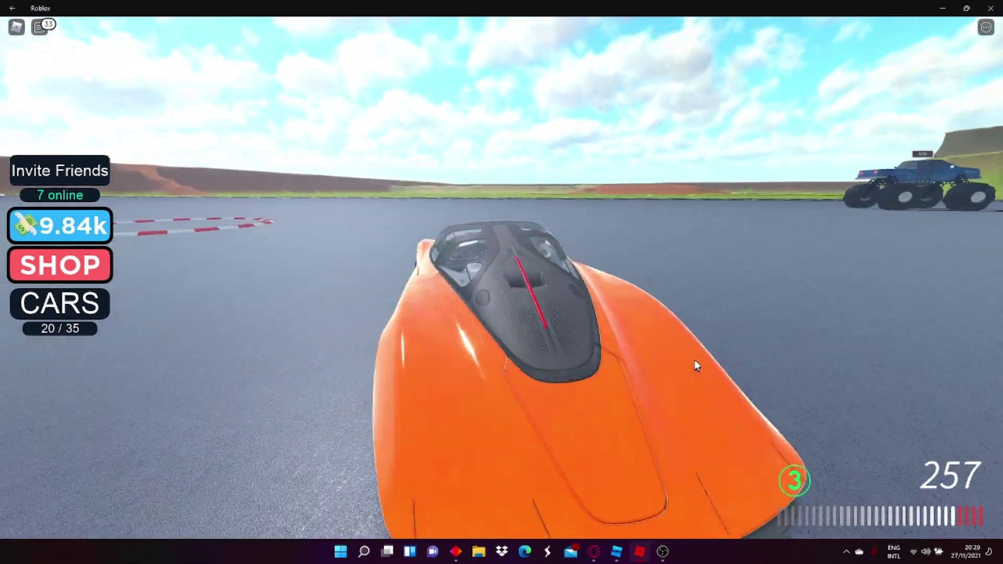
pyautogui.press('w')
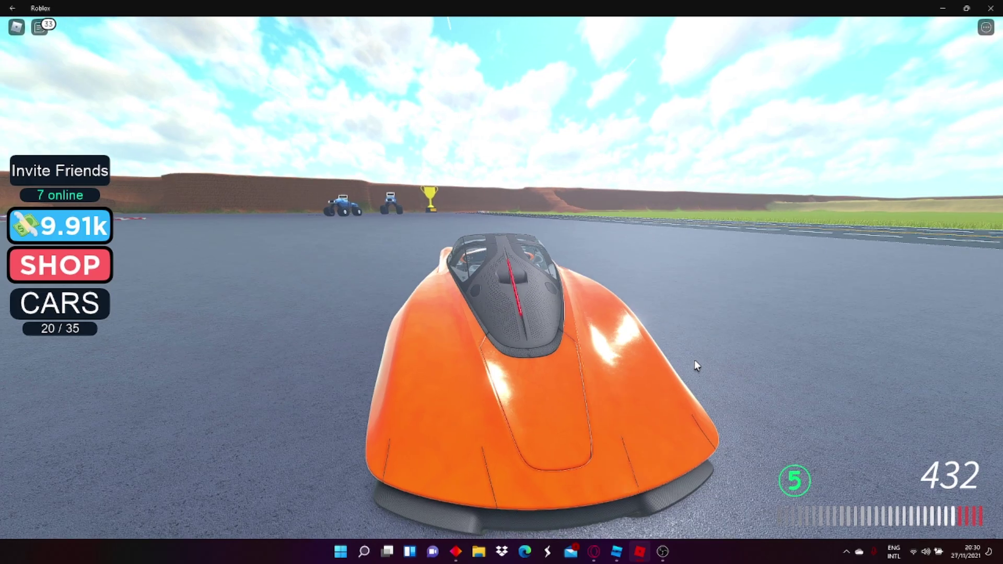
pyautogui.press('d')
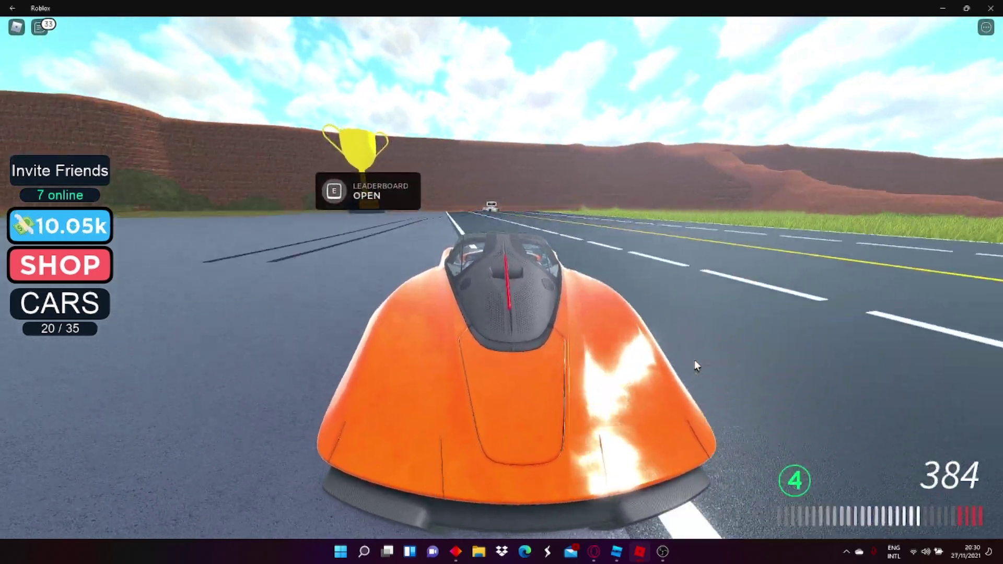
pyautogui.press('s')
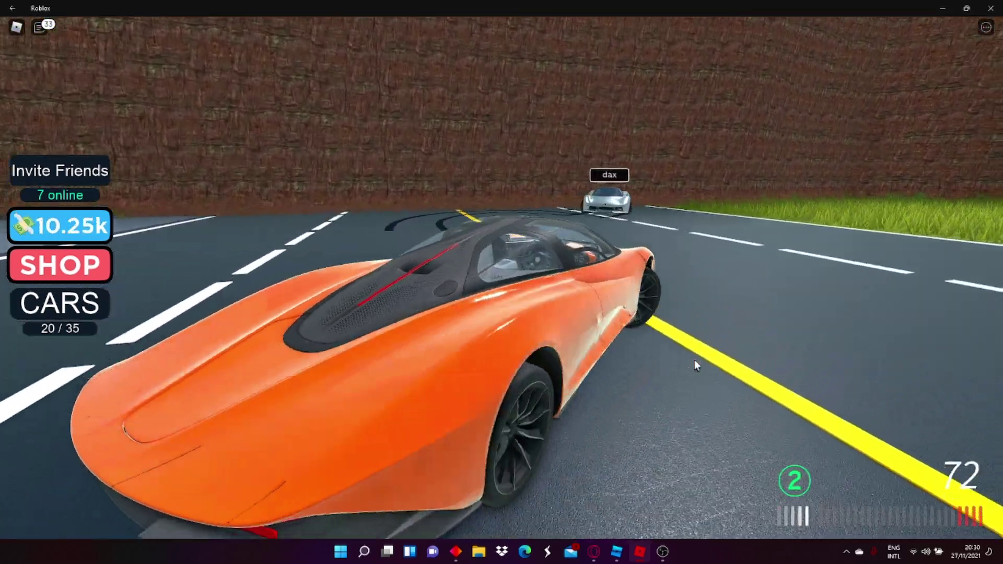
pyautogui.press('s')
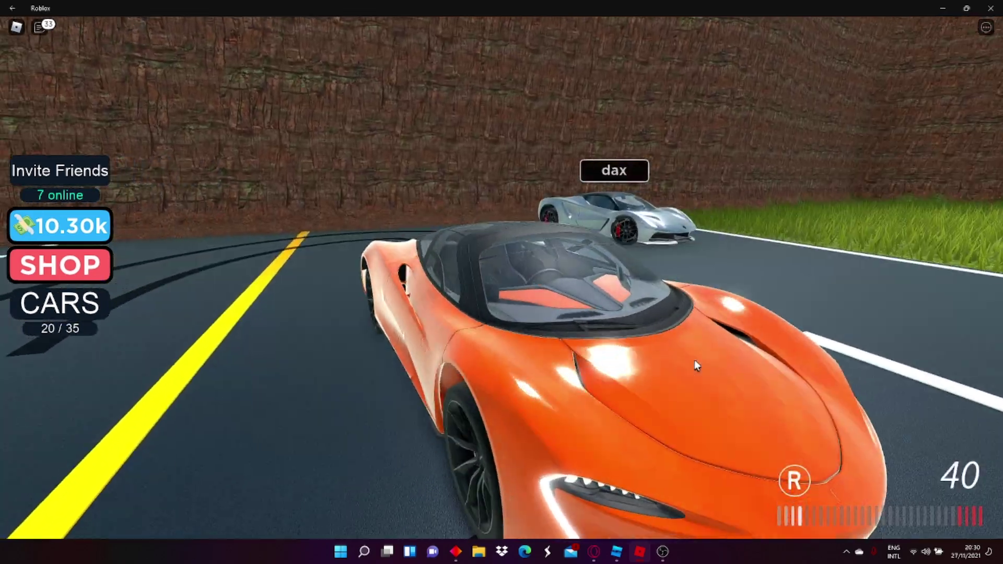
pyautogui.press('w')
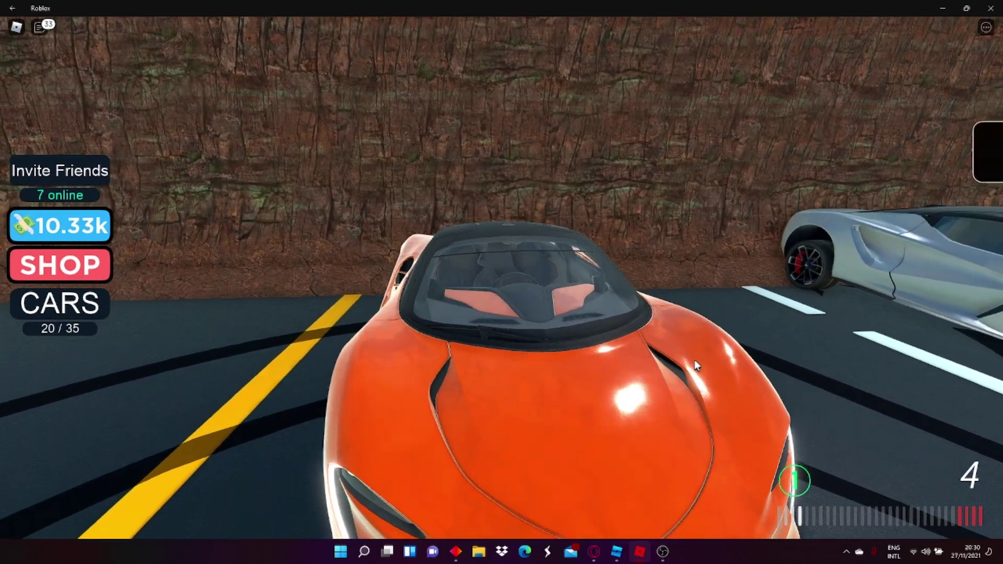
pyautogui.press('s')
pyautogui.press('w')
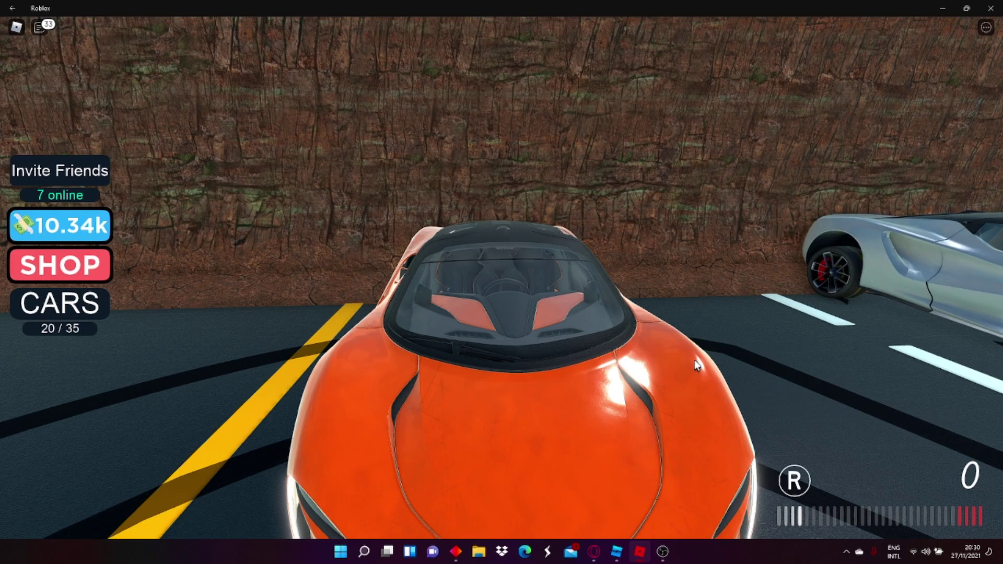
# Step: Race the McLaren down the highway past 900, briefly dipping onto the grass
pyautogui.press('w')
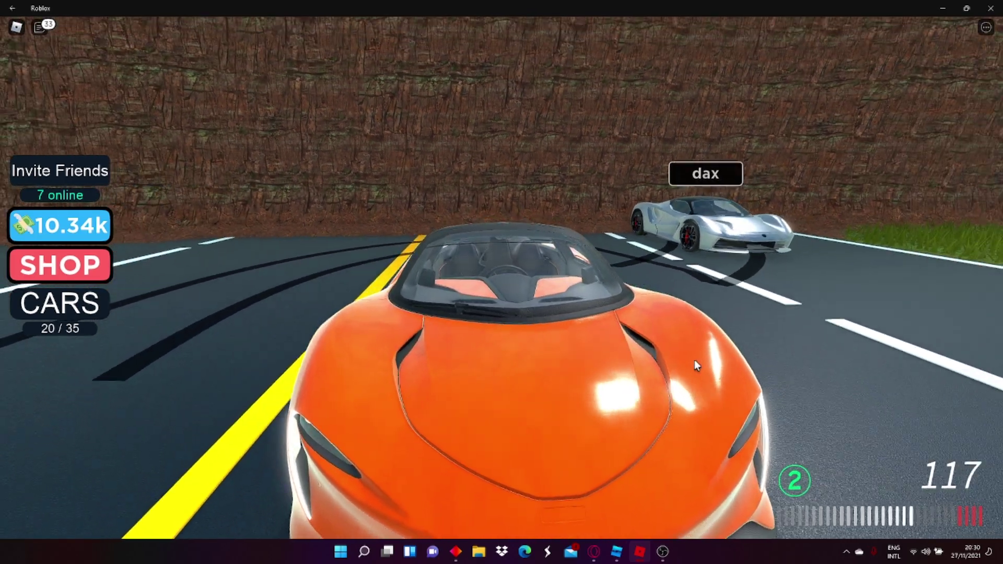
pyautogui.press('w')
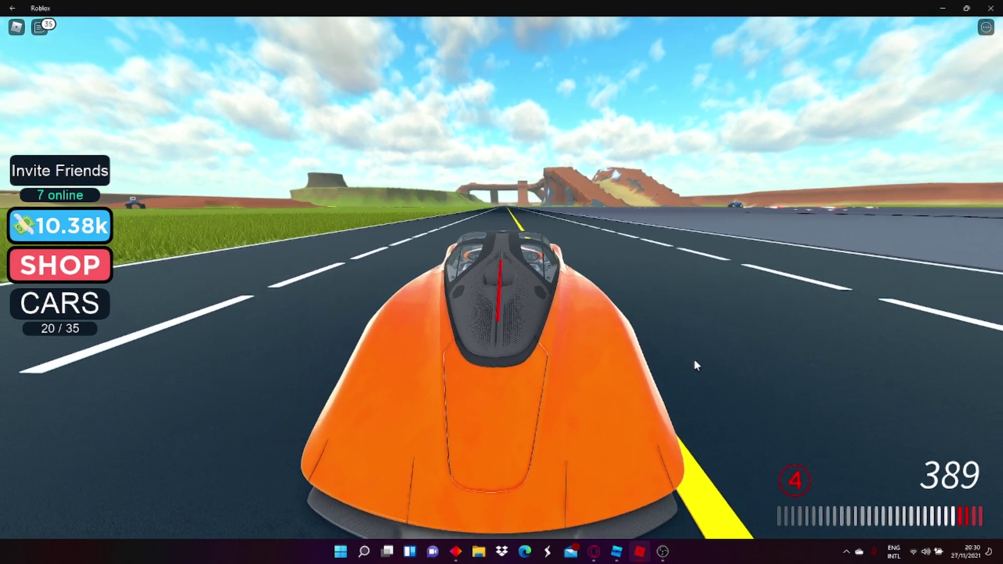
pyautogui.press('w')
pyautogui.press('a')
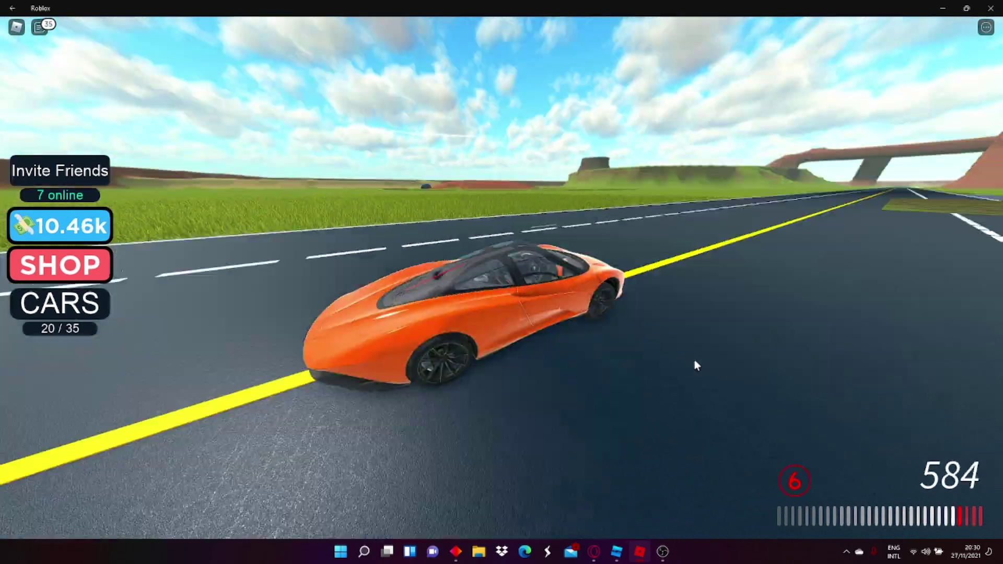
pyautogui.press('w')
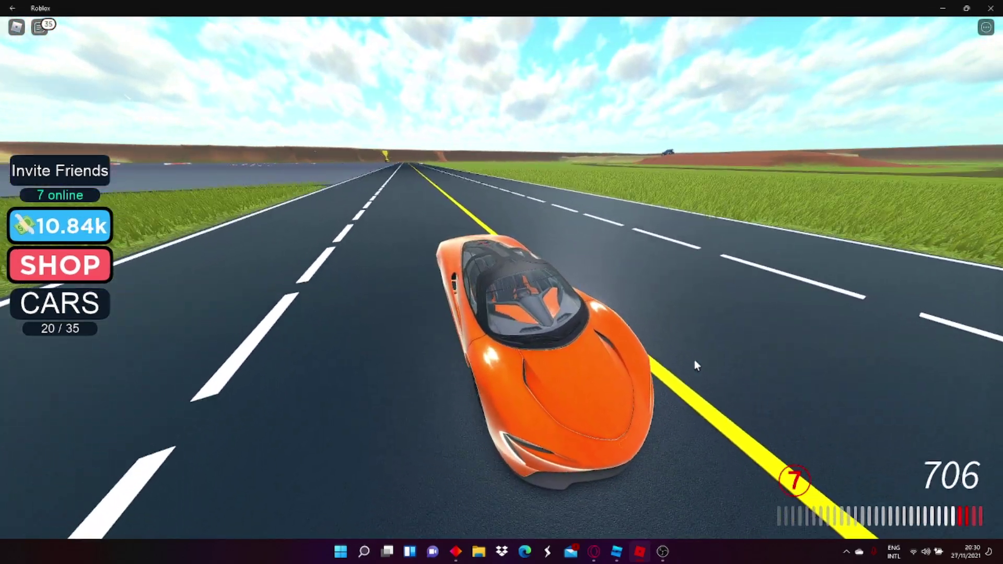
pyautogui.press('w')
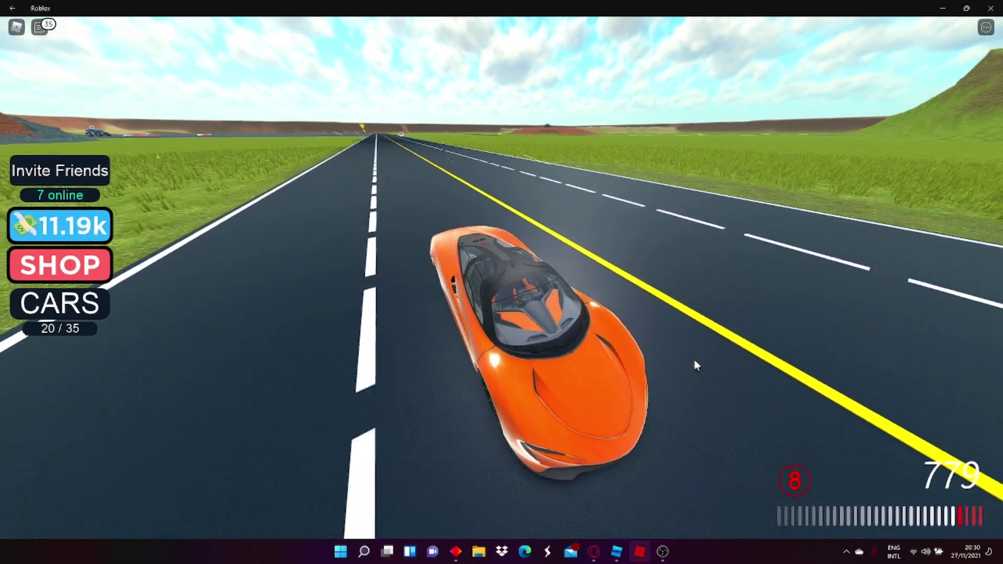
pyautogui.press('w')
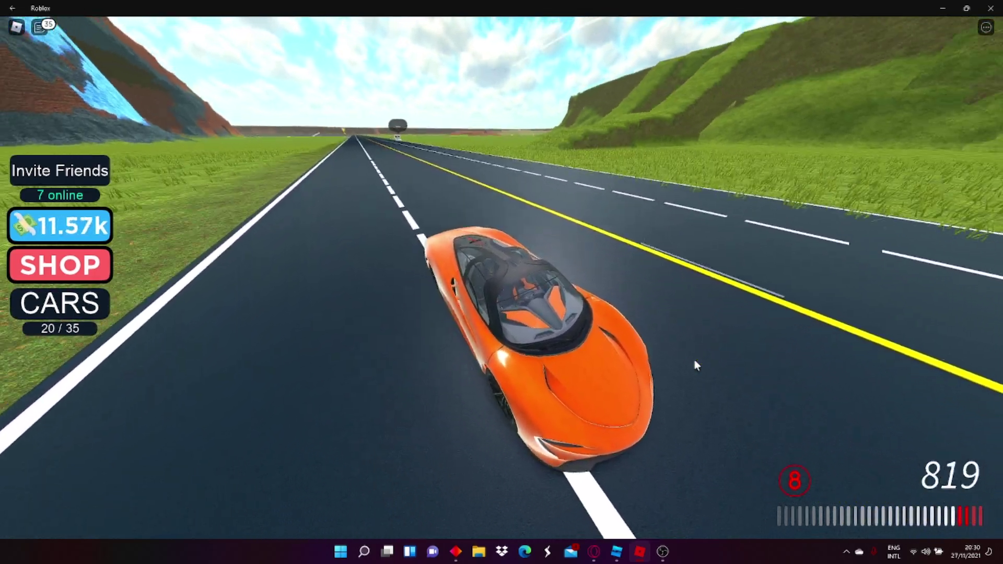
pyautogui.press('w')
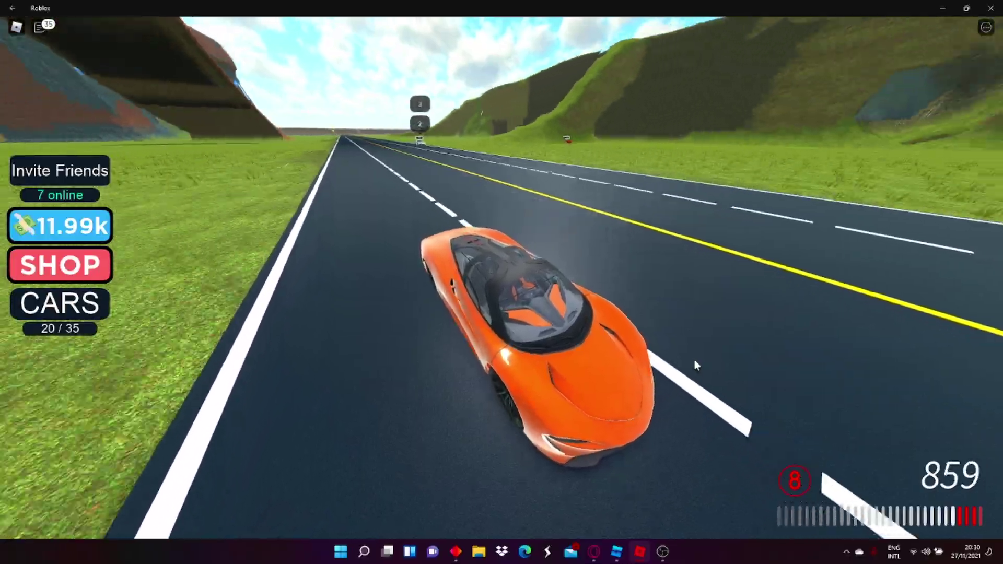
pyautogui.press('w')
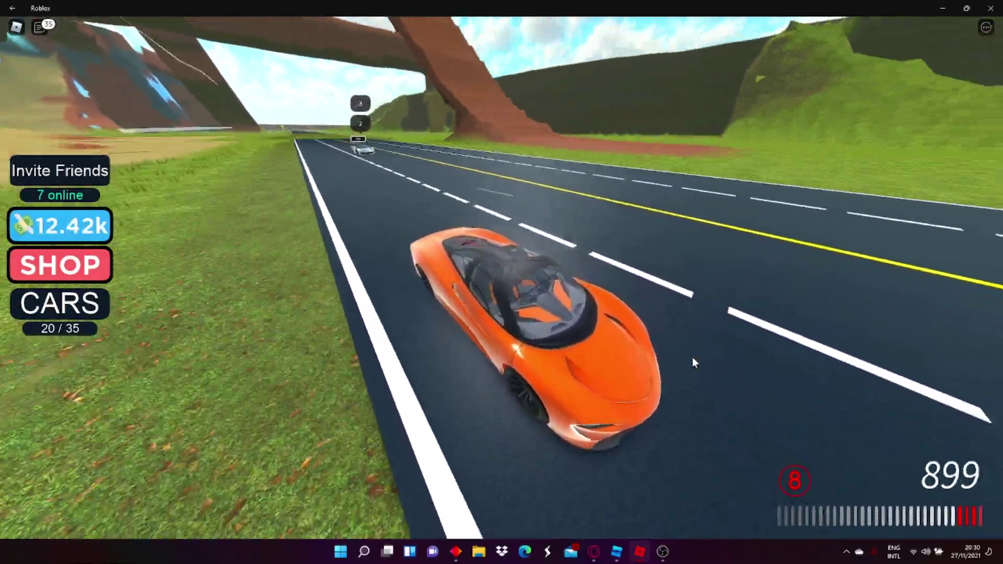
pyautogui.press('w')
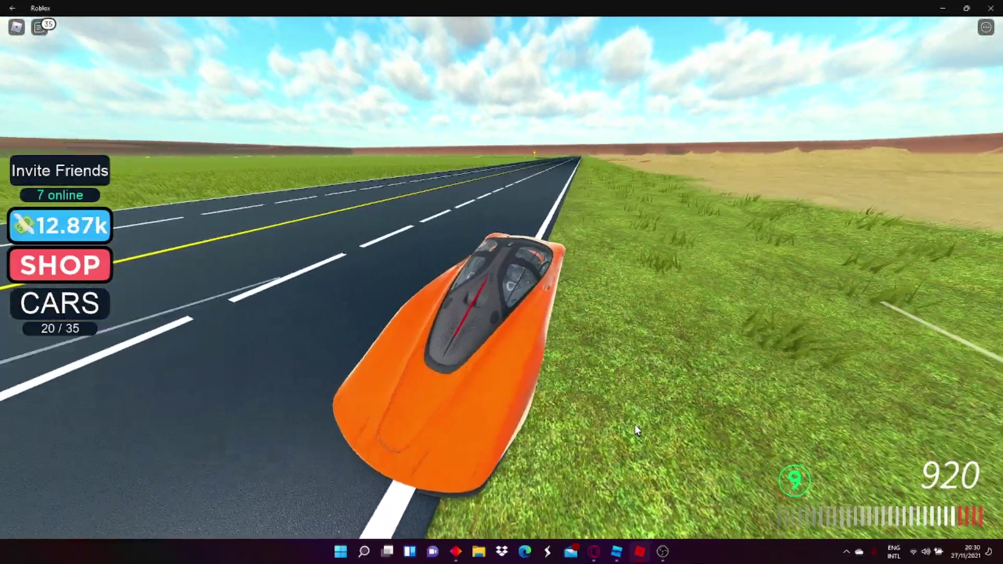
pyautogui.press('w')
pyautogui.press('a')
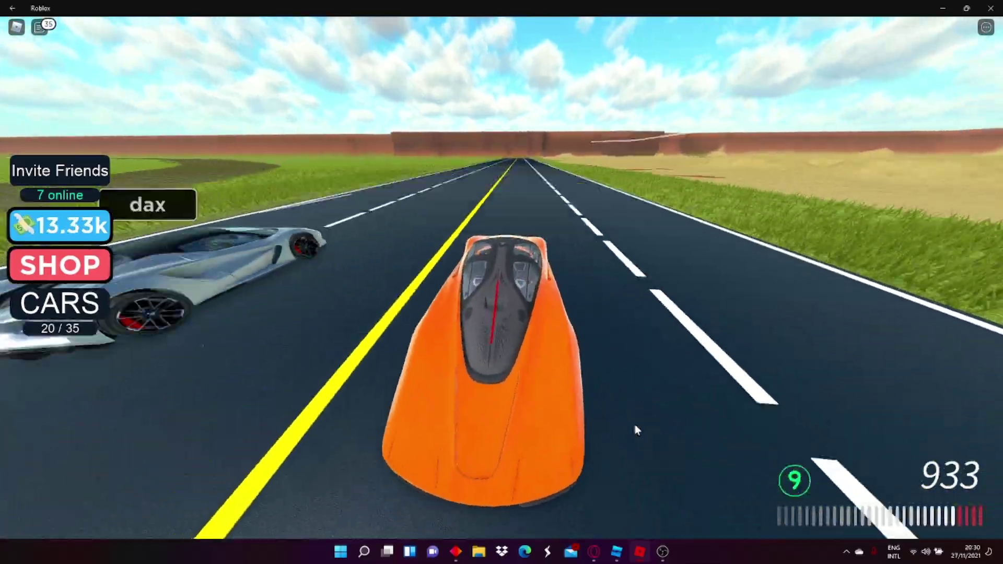
# Step: Veer the McLaren off-road onto the grass and sand, spinning sideways
pyautogui.press('w')
pyautogui.press('a')
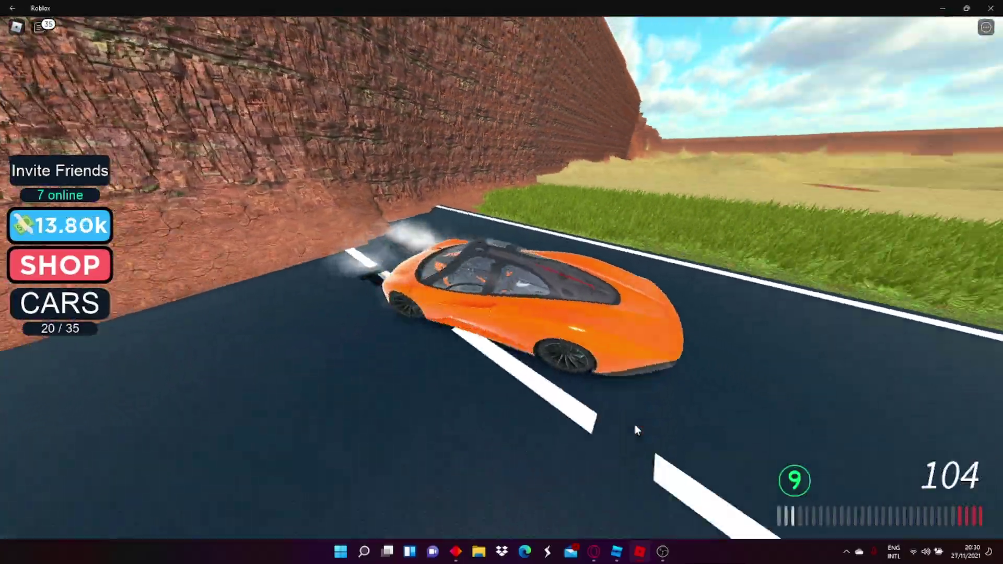
pyautogui.press('a')
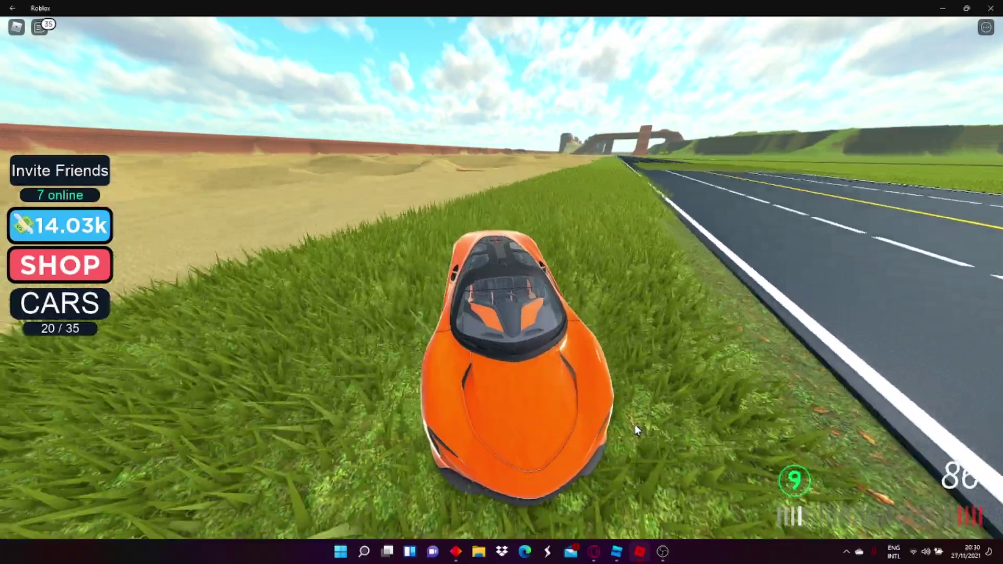
pyautogui.press('a')
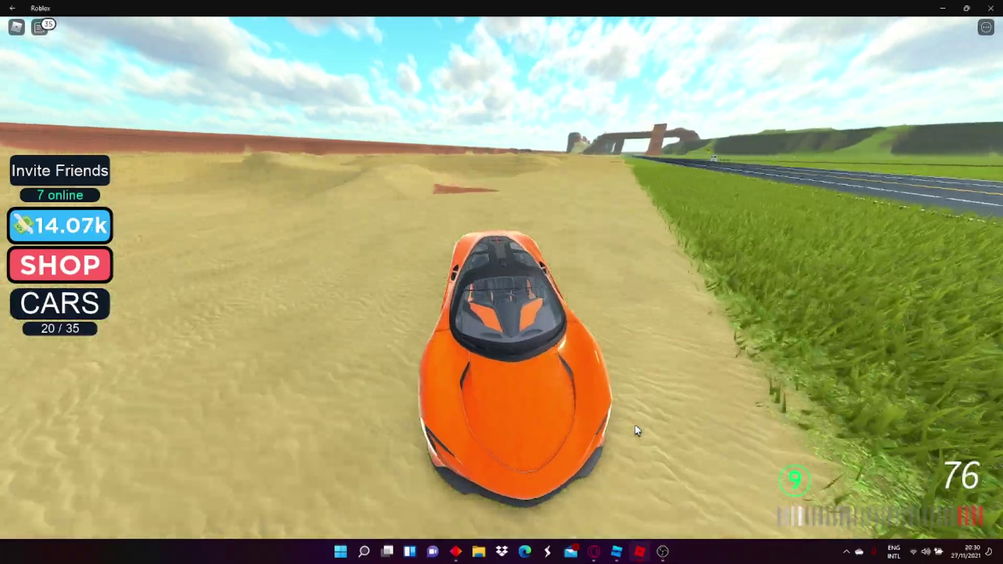
pyautogui.press('s')
pyautogui.press('w')
pyautogui.press('d')
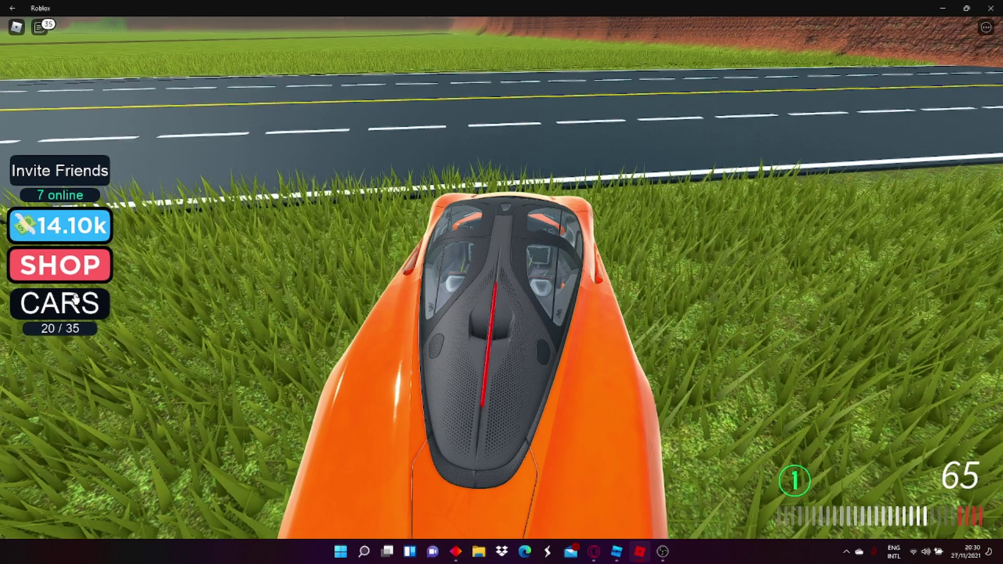
# Step: Spawn Thomas the Tank Engine from the vehicle collection using Test
pyautogui.click(73, 300)
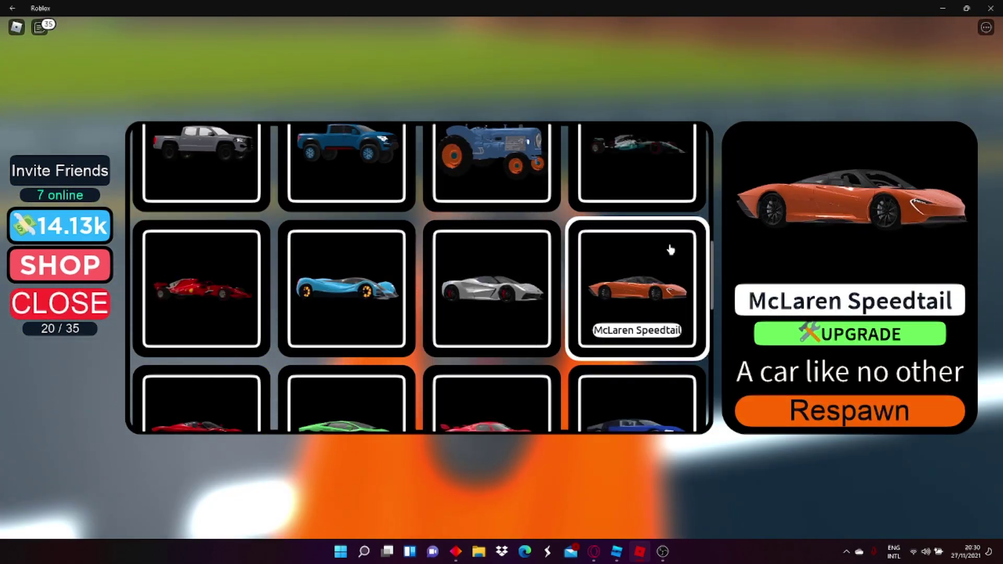
pyautogui.scroll(-2, 671, 252)
pyautogui.scroll(-3, 642, 258)
pyautogui.scroll(-2, 616, 268)
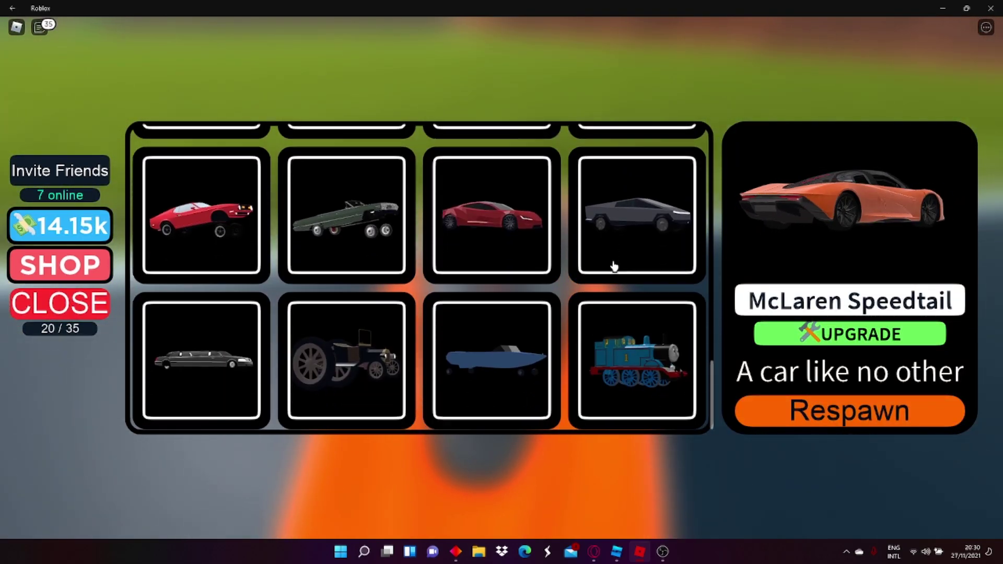
pyautogui.click(636, 317)
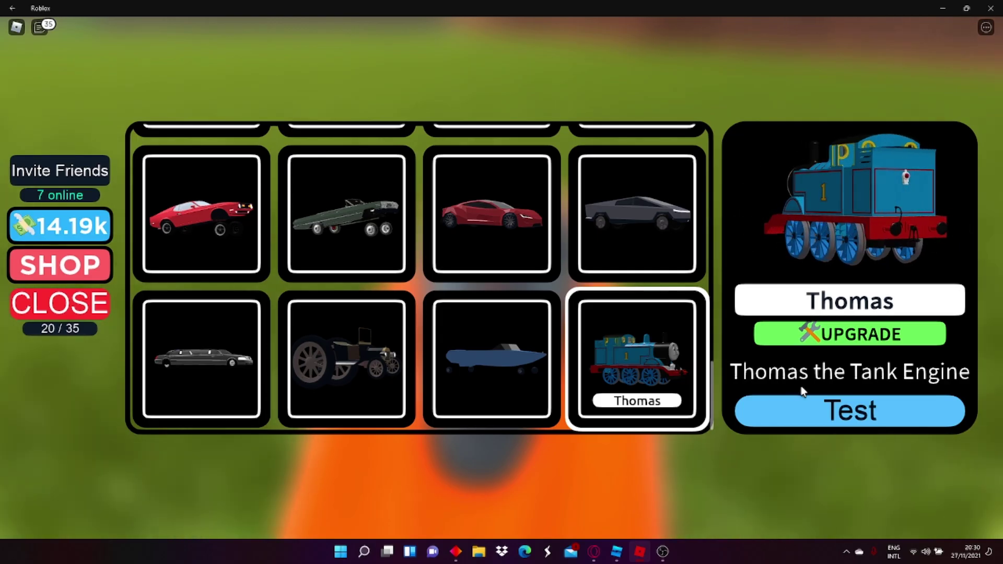
pyautogui.click(808, 401)
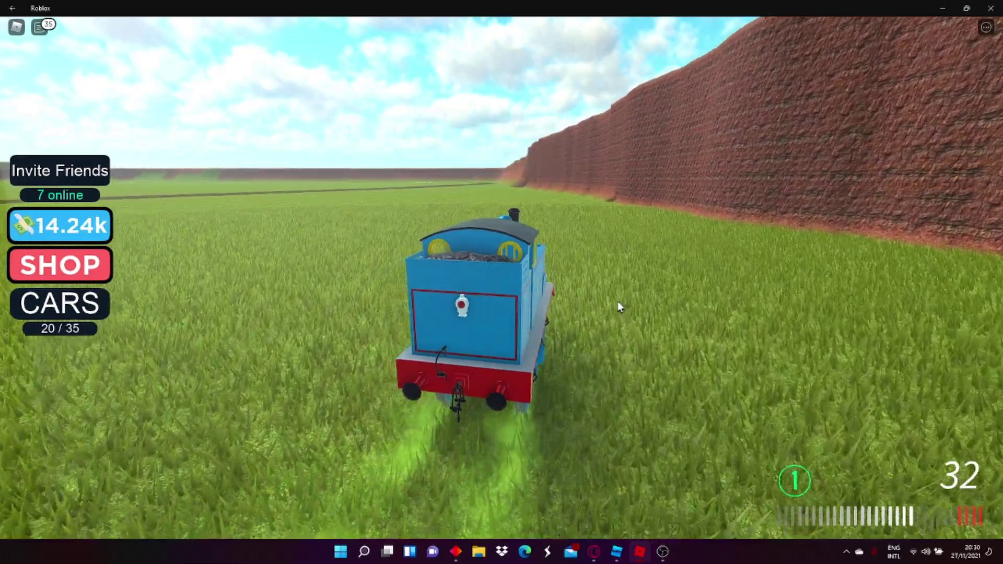
# Step: Drive Thomas across the grass to the wall road, then reverse against the wall
pyautogui.press('w')
pyautogui.press('a')
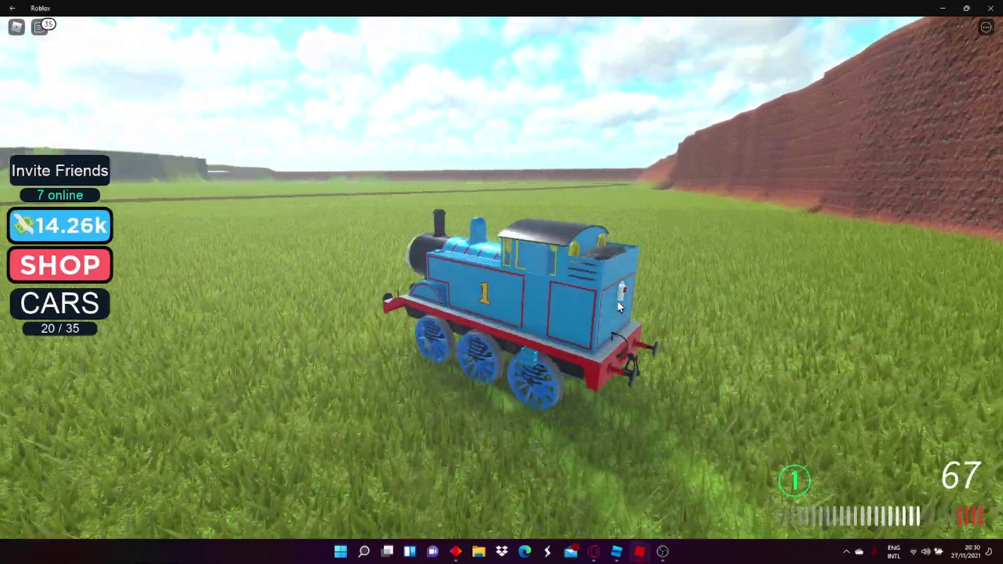
pyautogui.press('w')
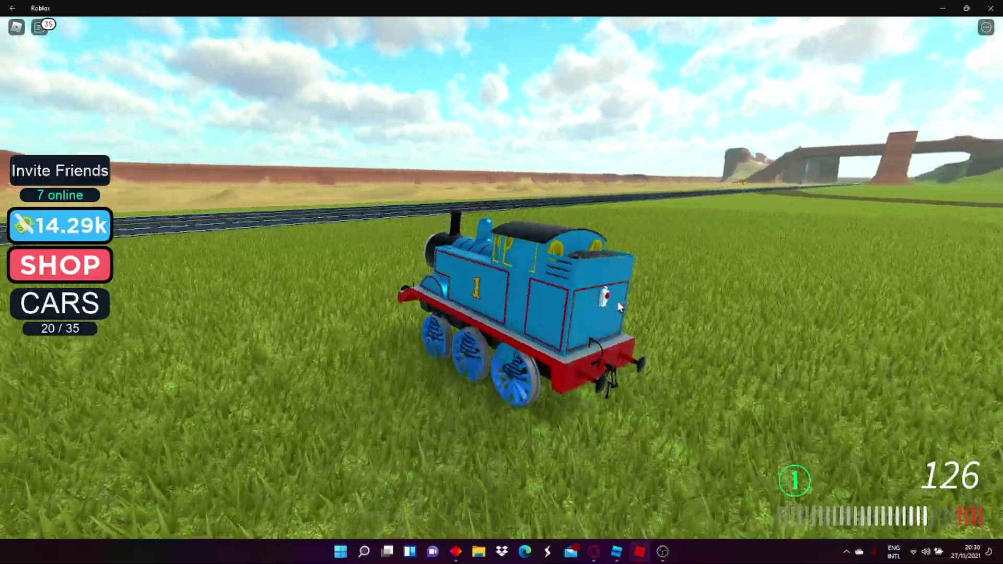
pyautogui.press('w')
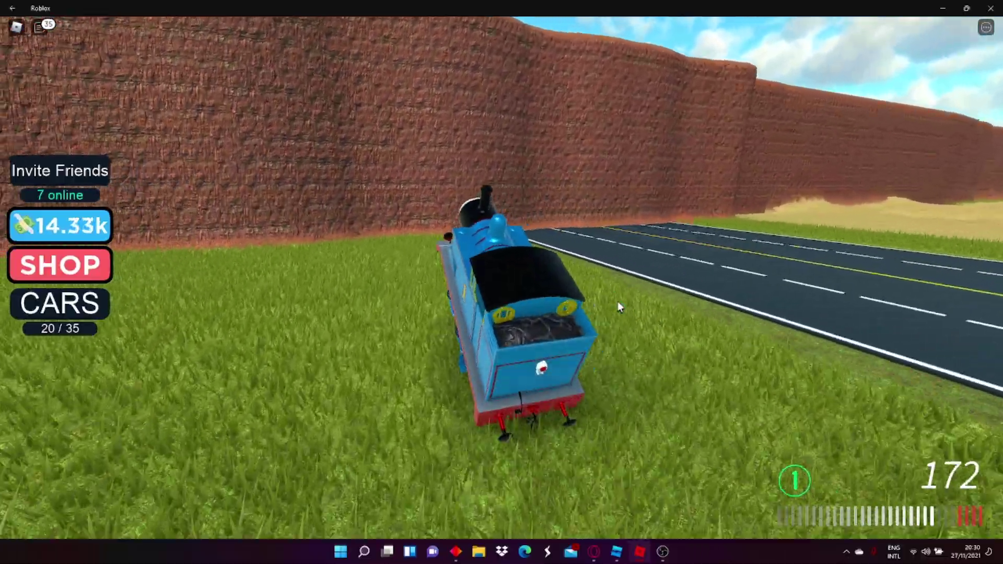
pyautogui.press('d')
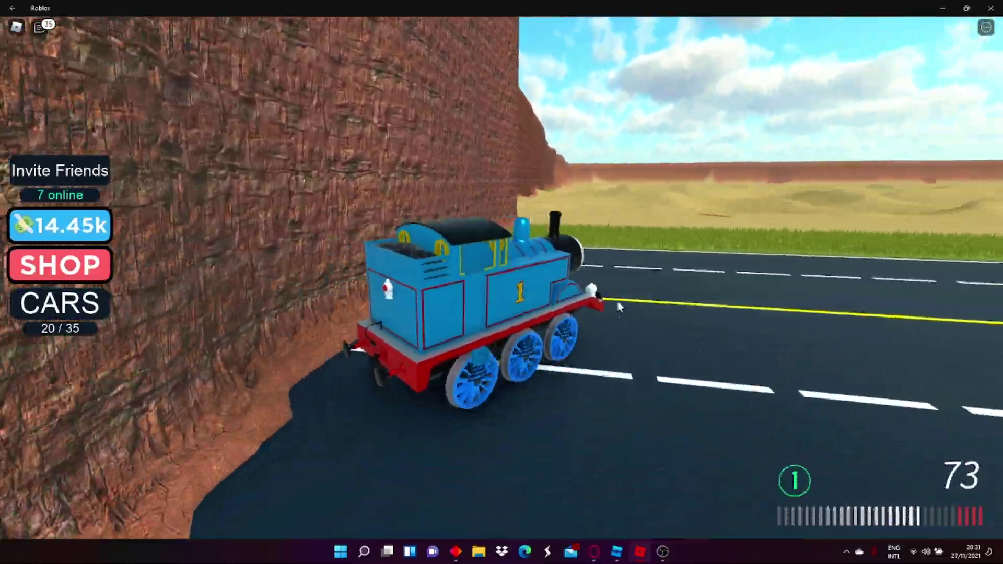
pyautogui.press('s')
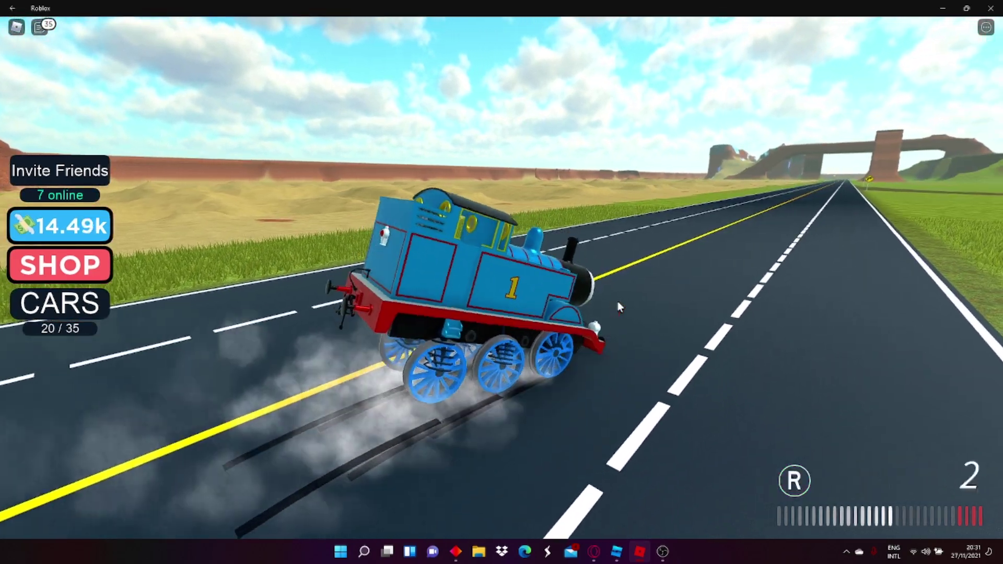
pyautogui.press('s')
pyautogui.press('w')
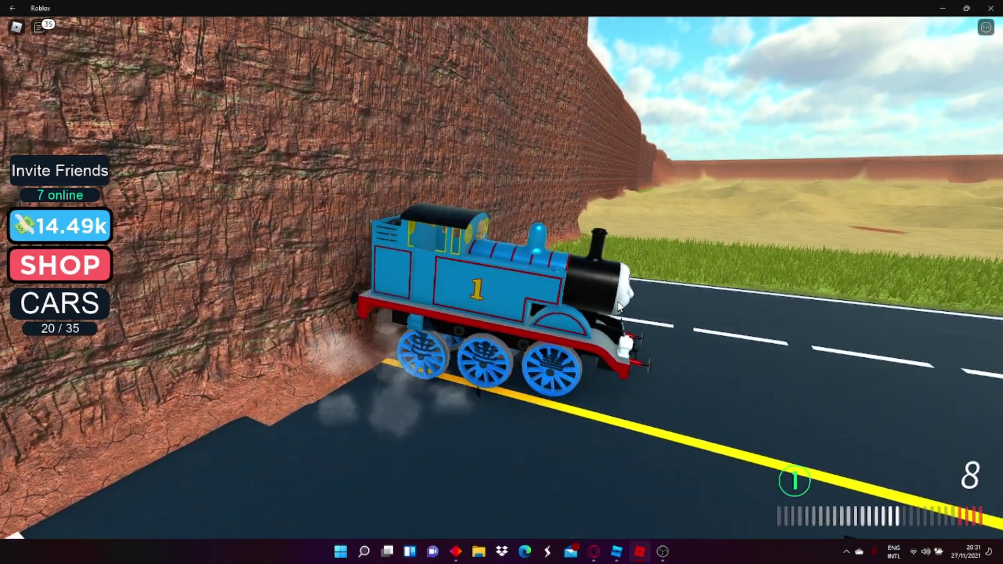
pyautogui.press('s')
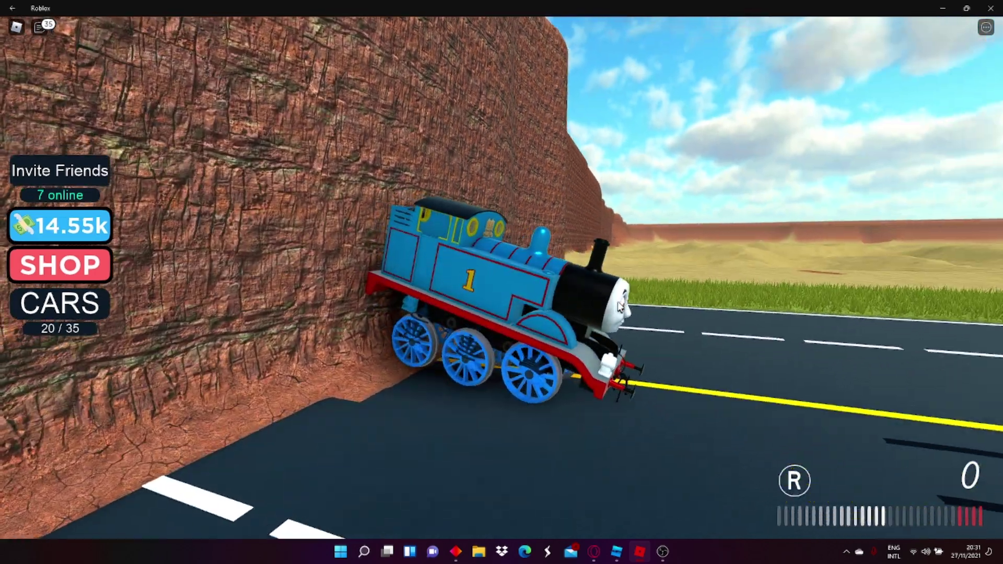
# Step: Race Thomas down the highway past 1150, weaving between lanes and tarmac
pyautogui.press('w')
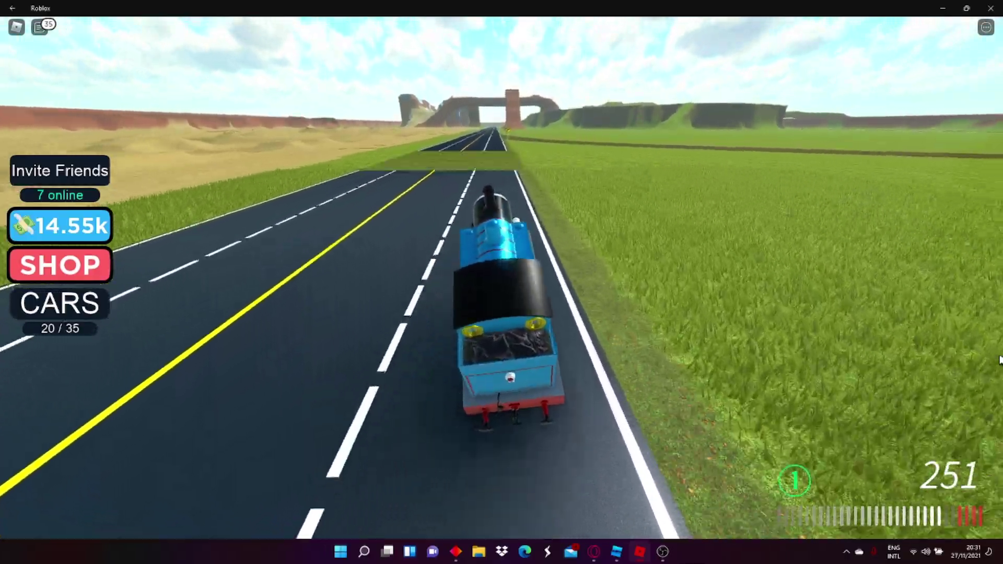
pyautogui.press('a')
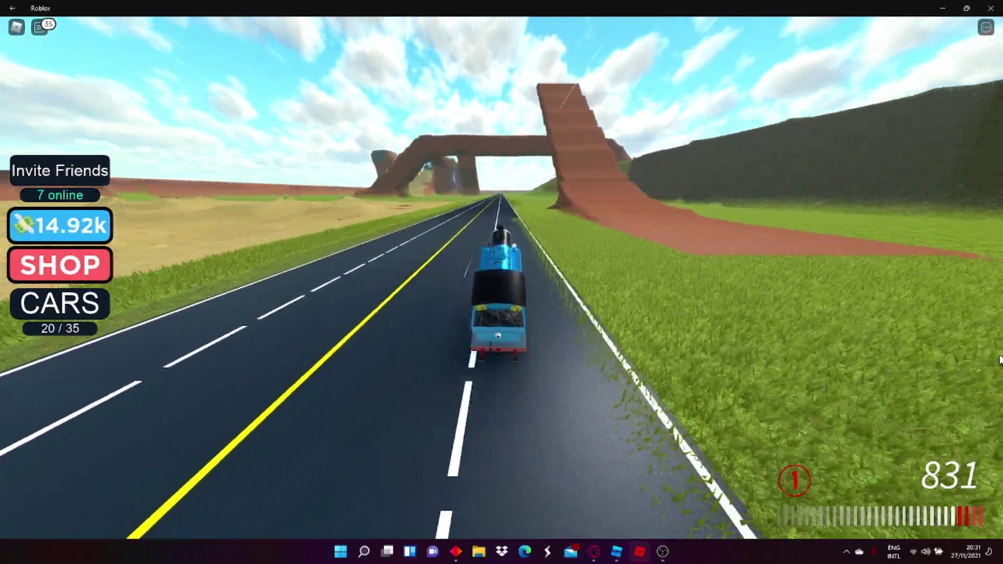
pyautogui.press('a')
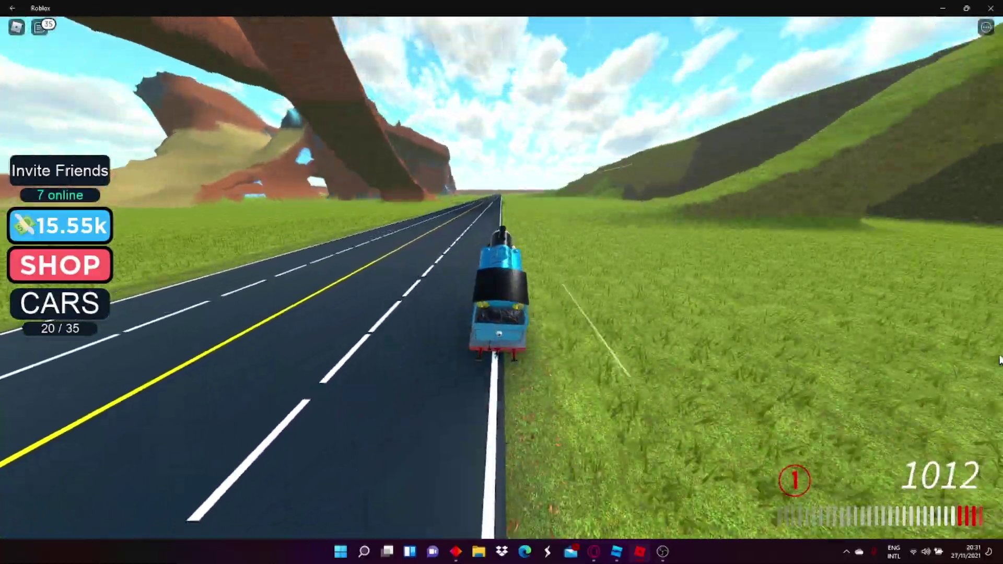
pyautogui.press('a')
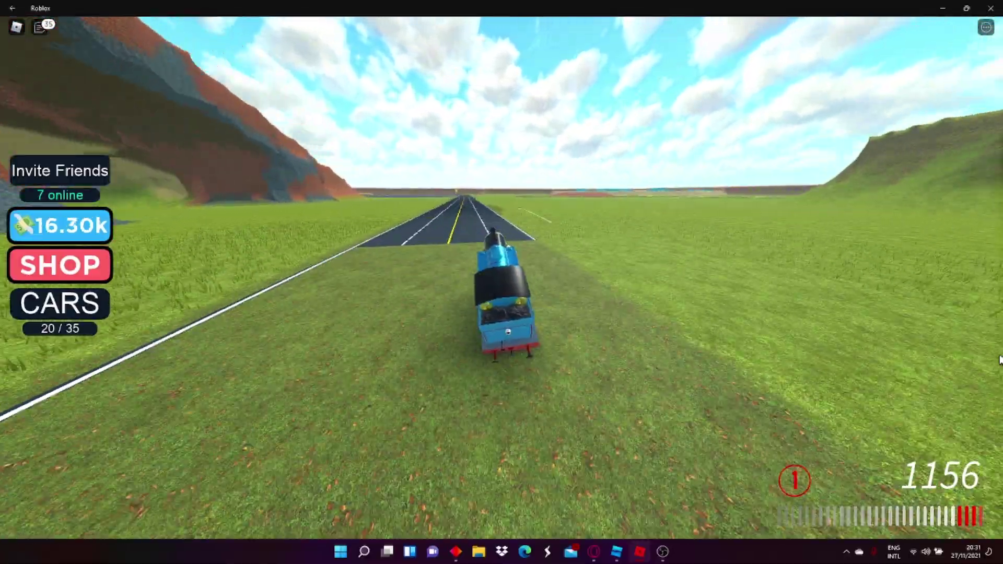
pyautogui.press('d')
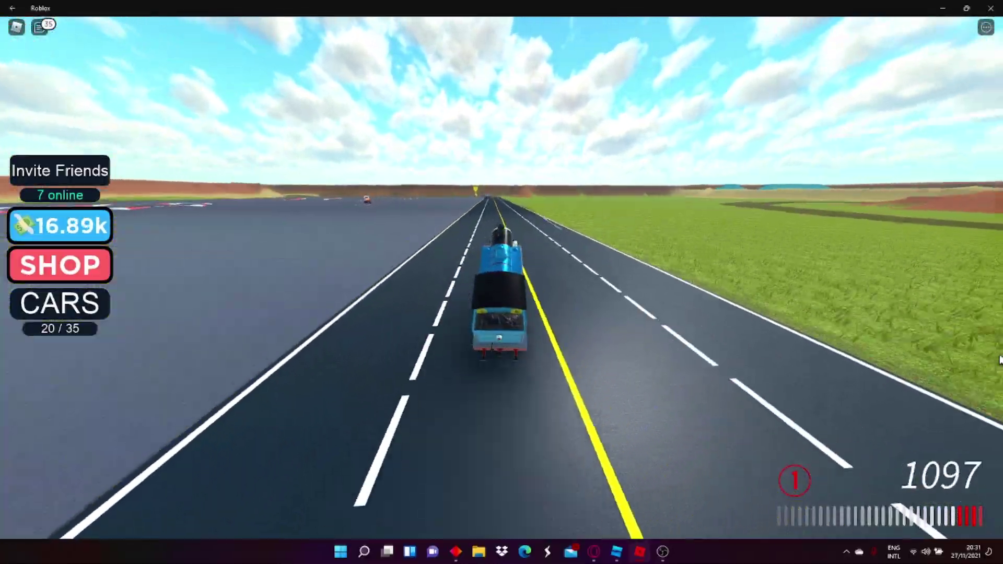
pyautogui.press('a')
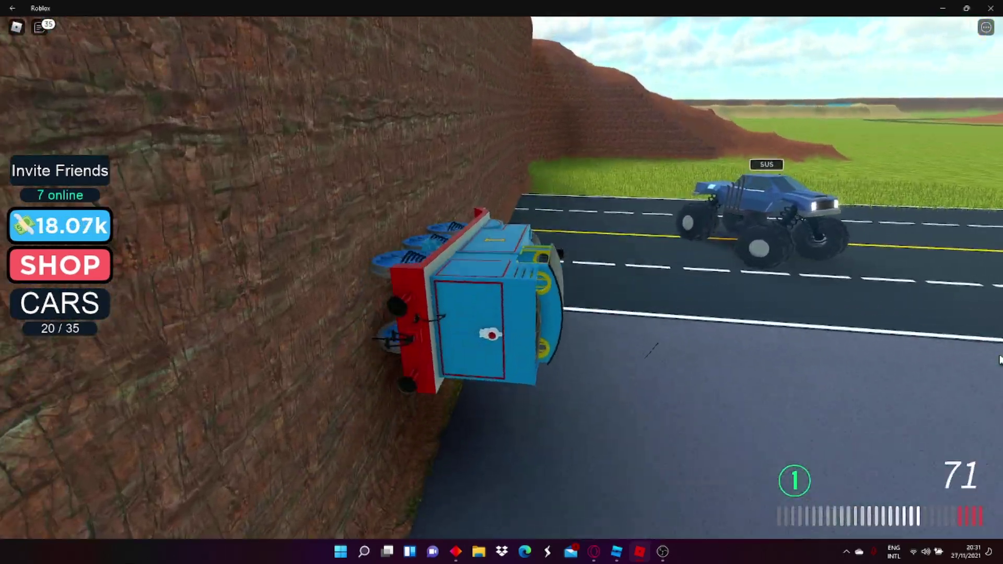
# Step: Drive the Thomas engine up the cliff wall, then swing left onto the grass
pyautogui.press('w')
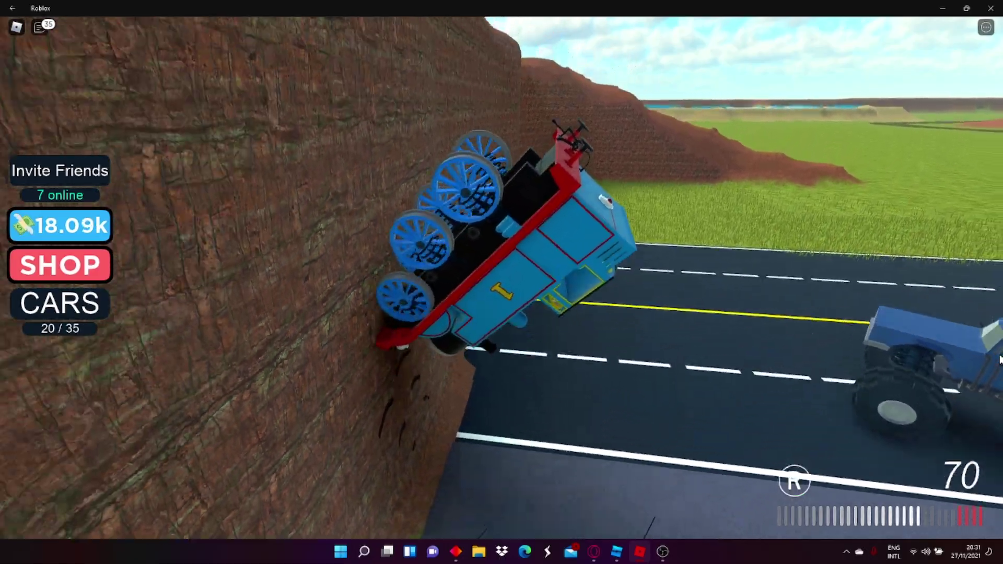
pyautogui.press('w')
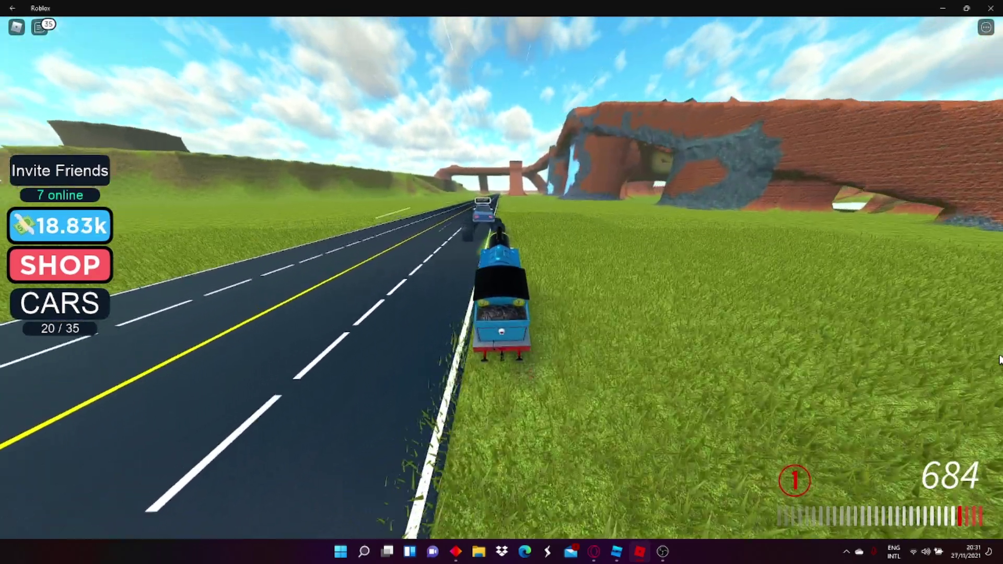
pyautogui.press('a')
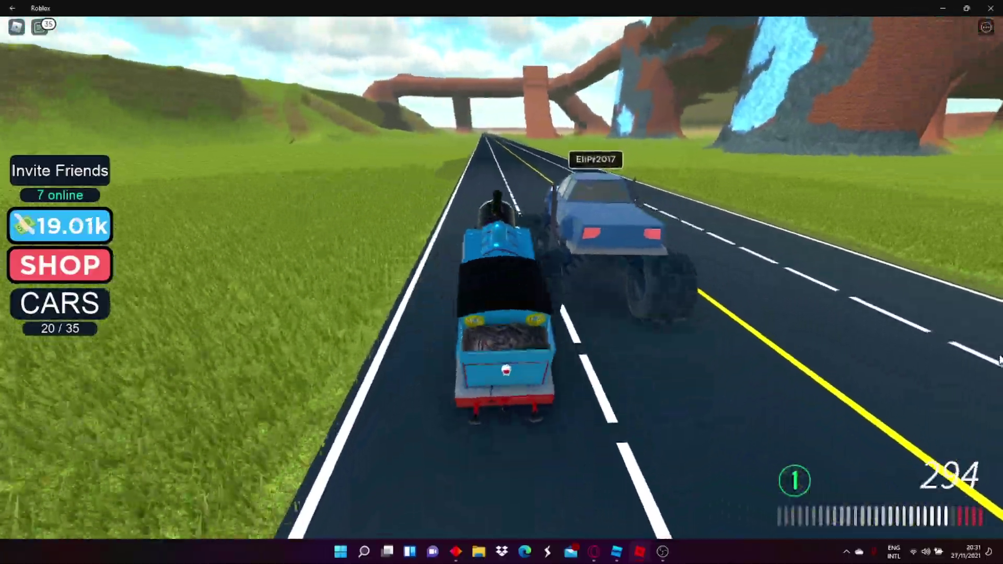
pyautogui.press('a')
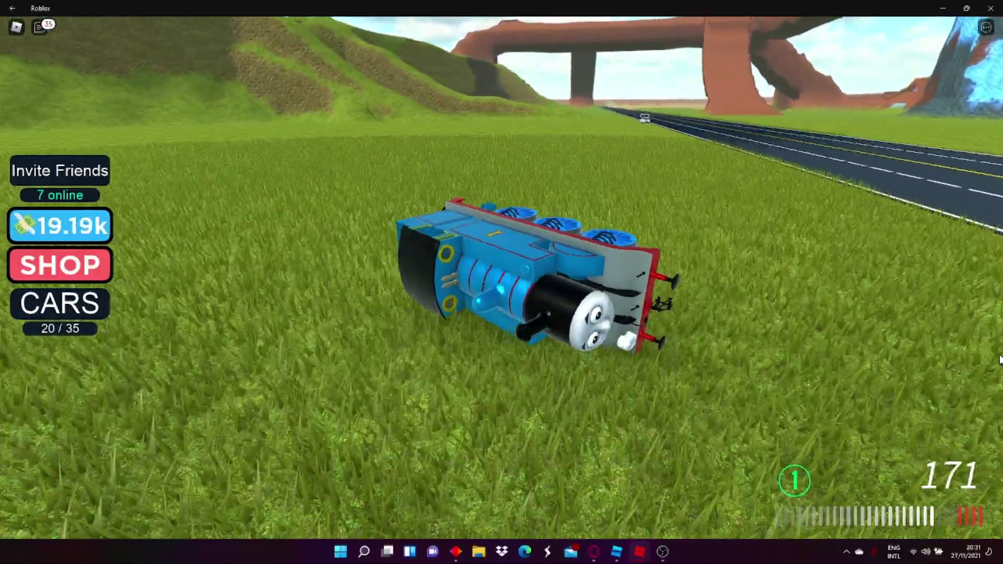
# Step: Right the tipped engine and drive it along the road edge
pyautogui.press('w')
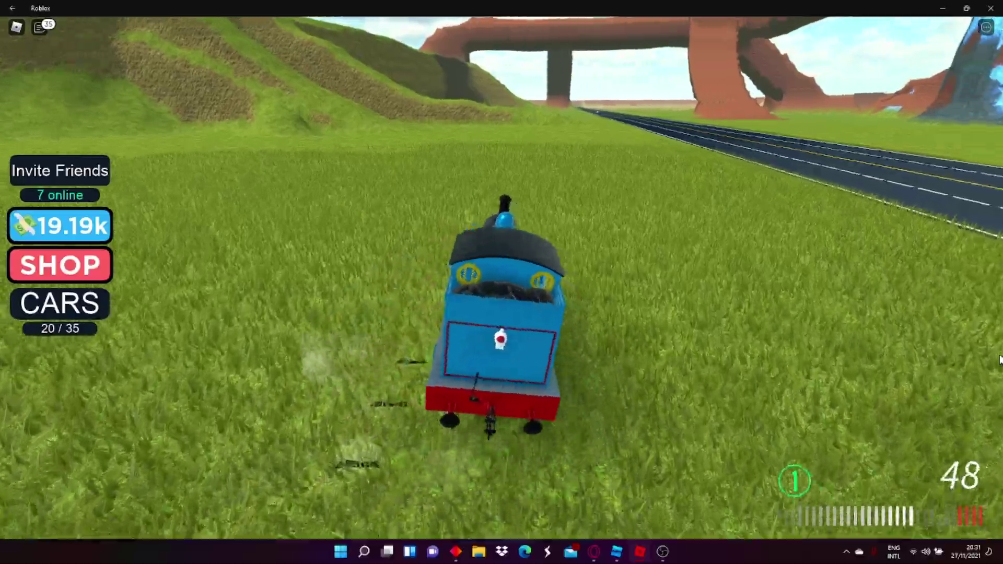
pyautogui.press('d')
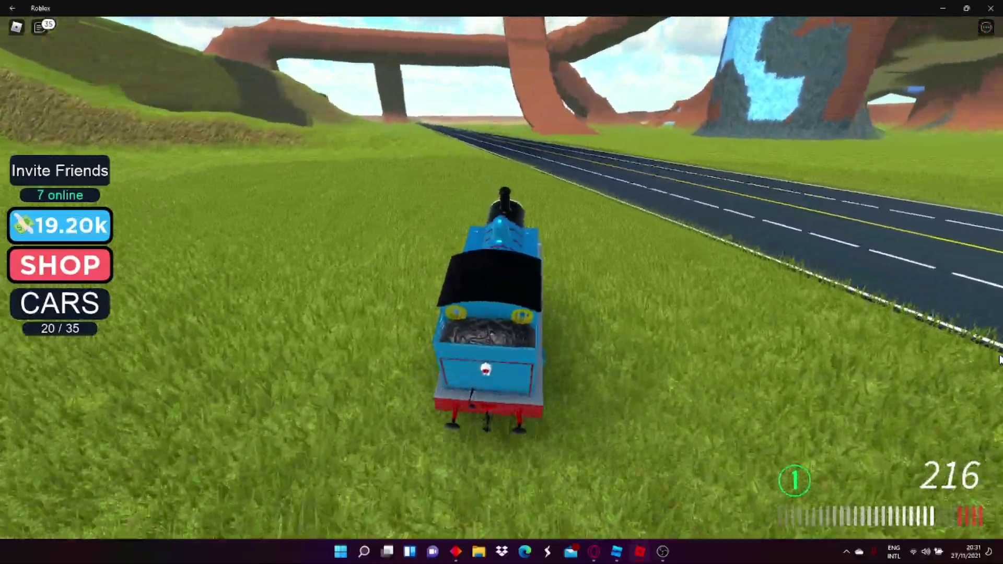
pyautogui.press('w')
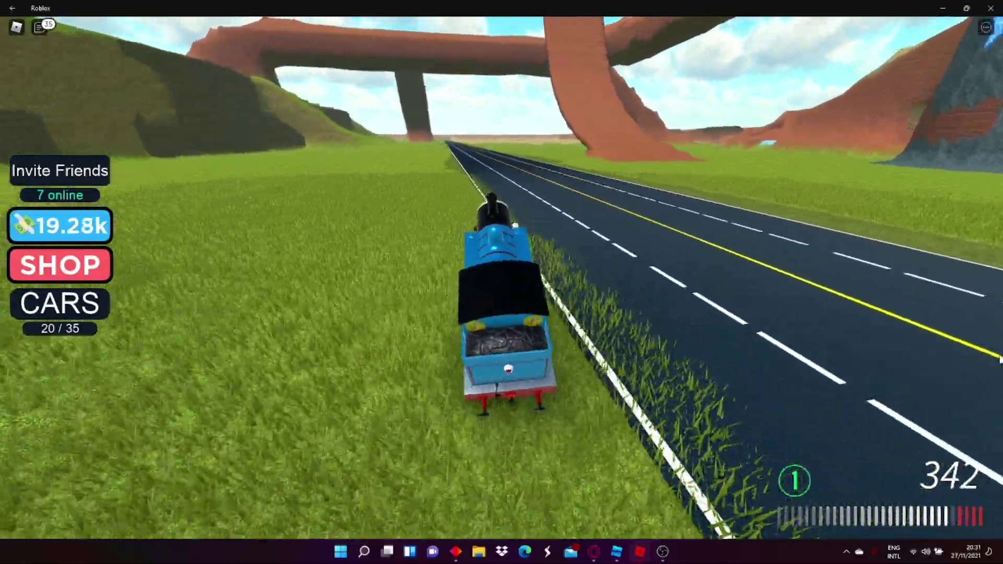
pyautogui.press('w')
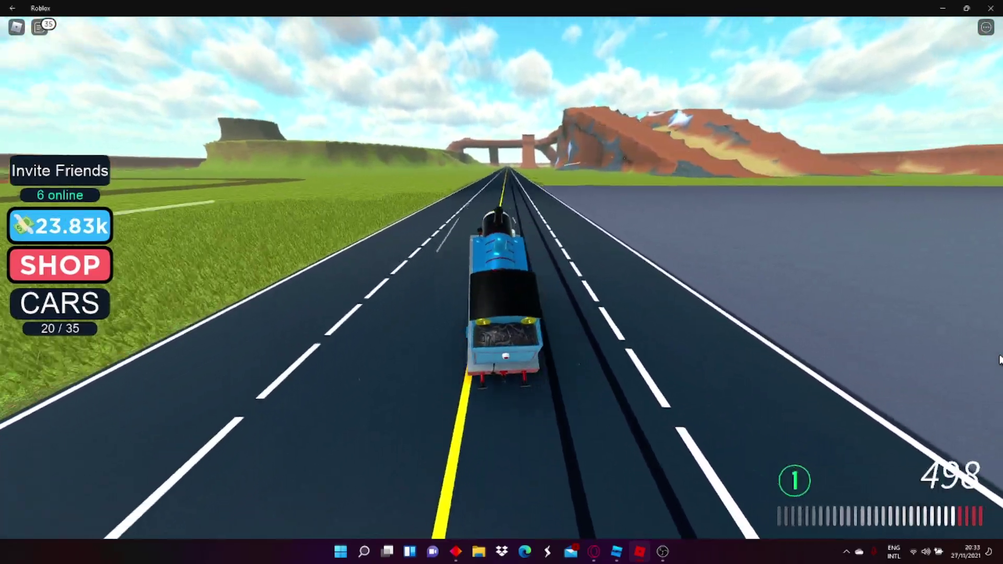
# Step: Swerve the engine between grass and road, then drive across the sand
pyautogui.press('a')
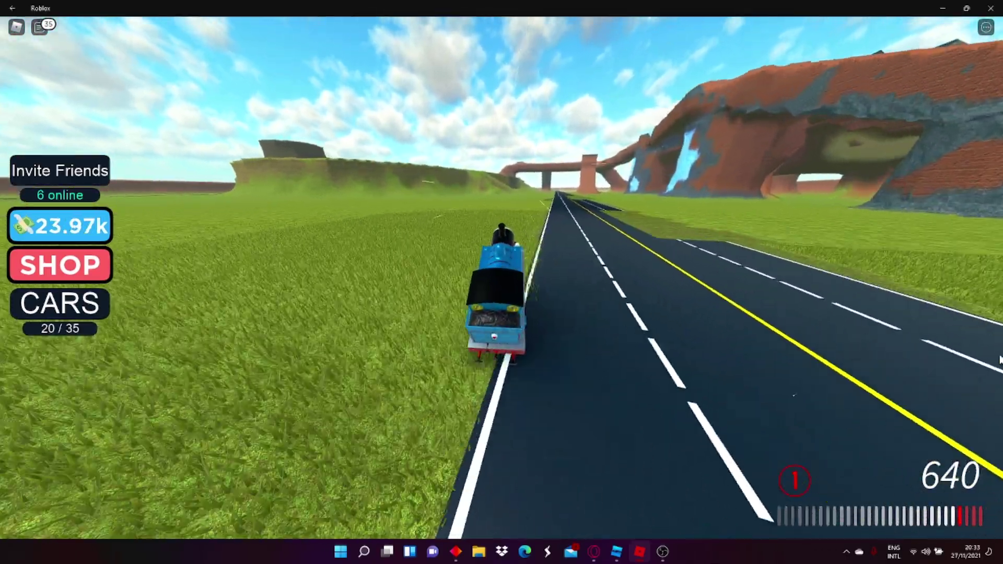
pyautogui.press('d')
pyautogui.press('a')
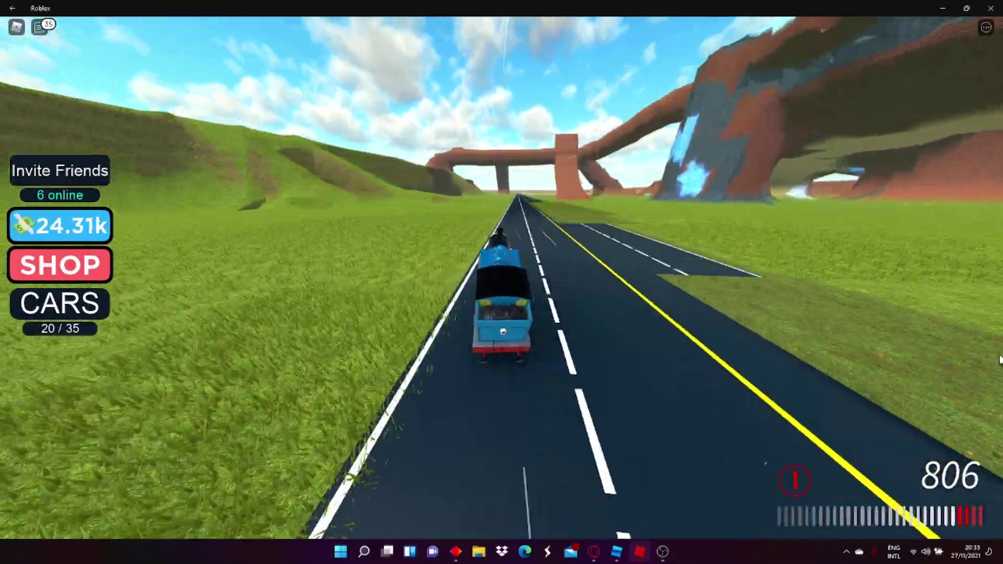
pyautogui.press('d')
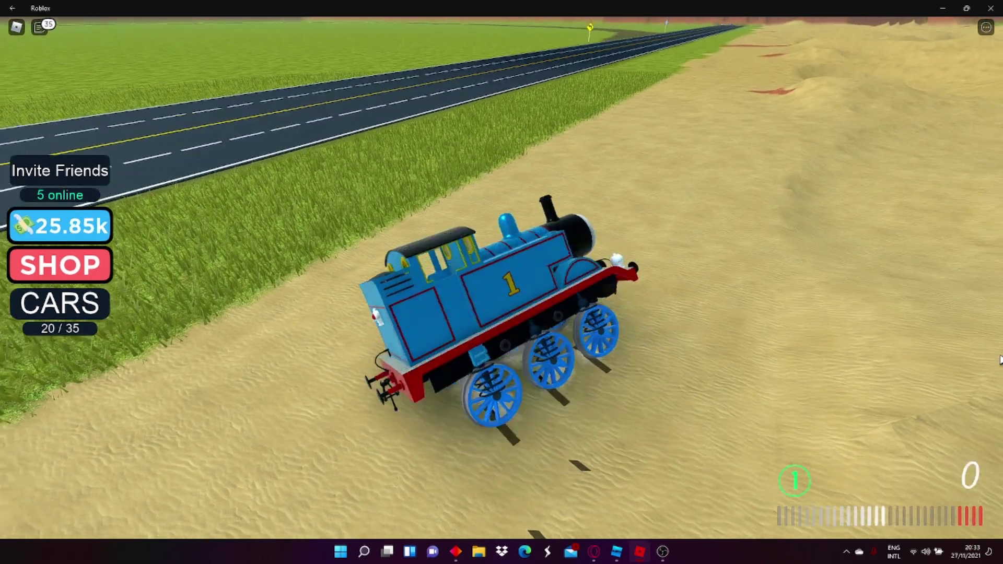
pyautogui.press('w')
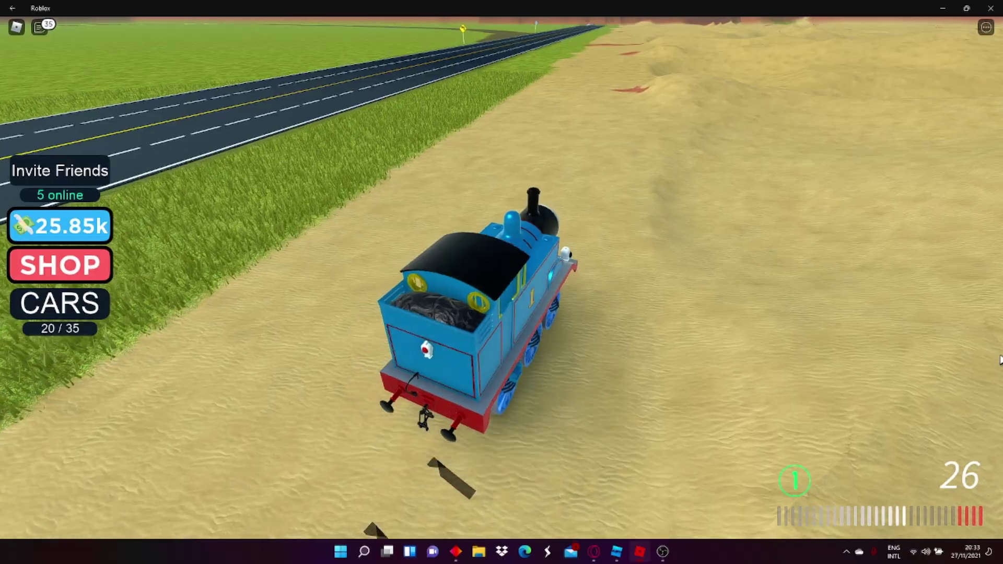
pyautogui.press('a')
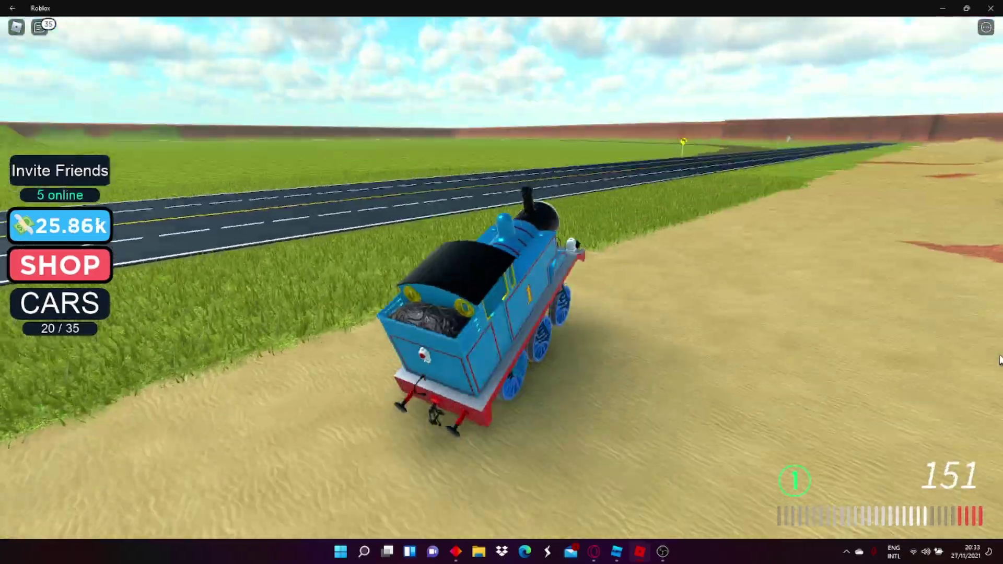
pyautogui.press('d')
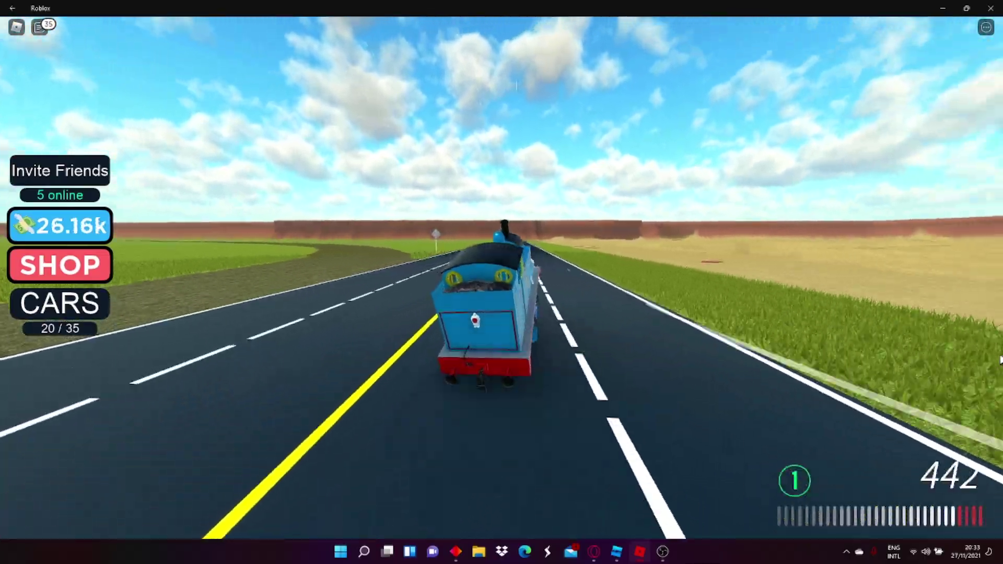
pyautogui.press('a')
pyautogui.press('d')
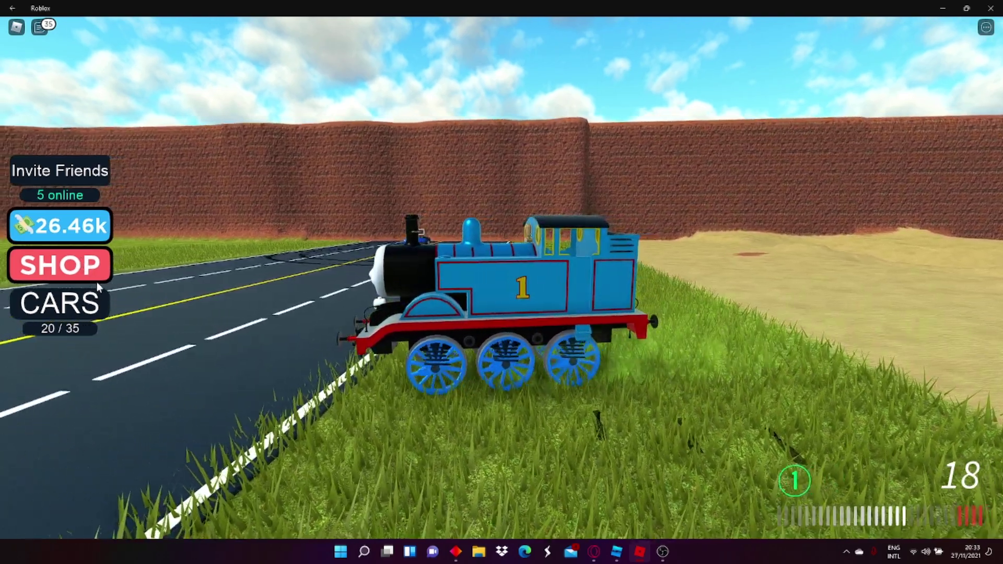
# Step: Unlock and spawn the red Tesla Roadster from the CARS garage
pyautogui.click(60, 303)
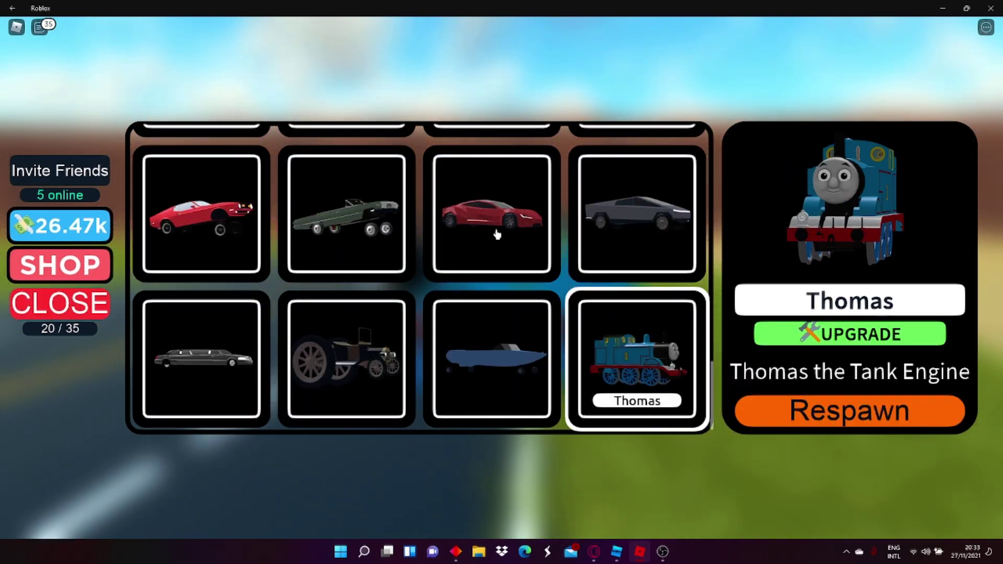
pyautogui.click(497, 233)
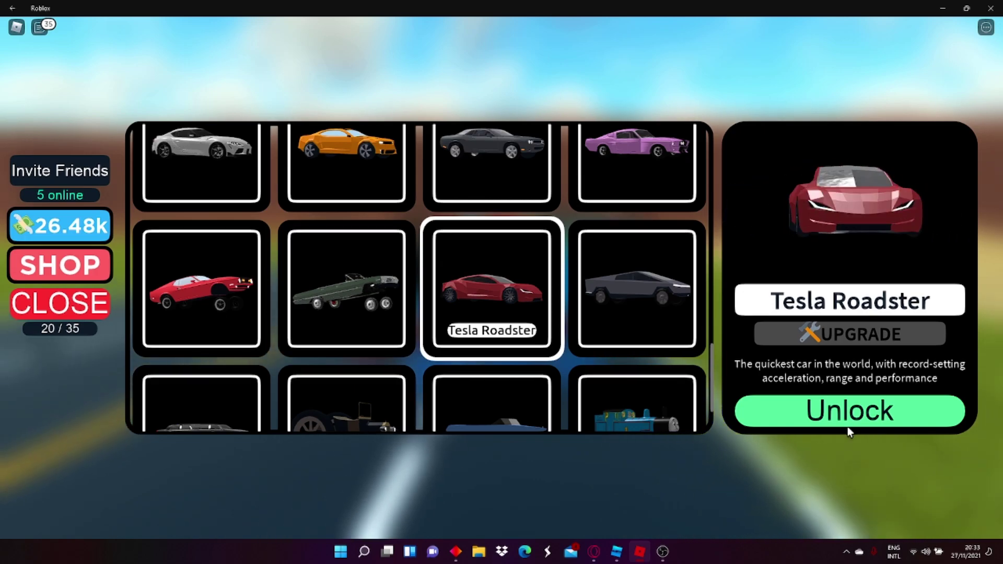
pyautogui.click(847, 420)
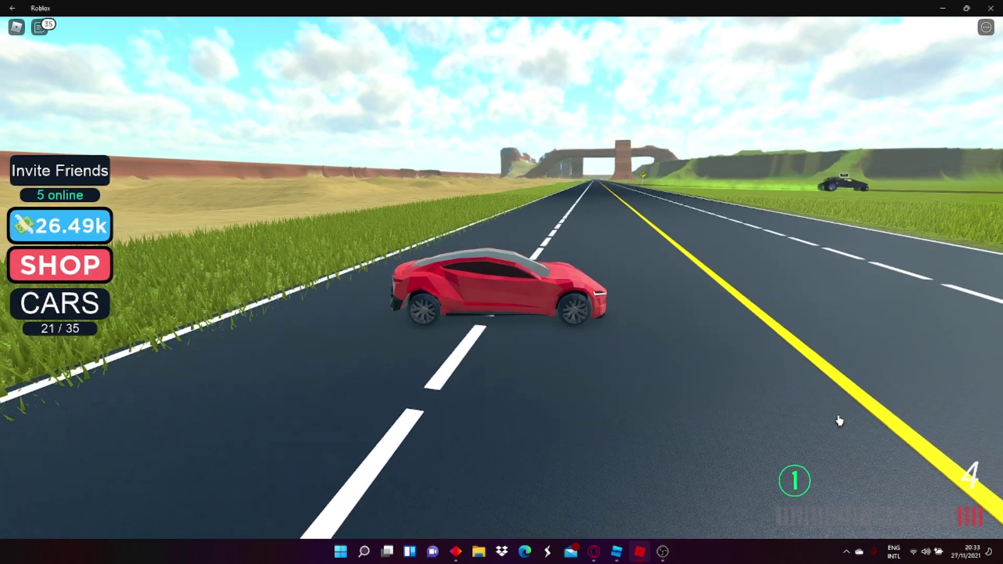
# Step: Speed the Roadster right toward the cliff and brake beside the blue car
pyautogui.press('w')
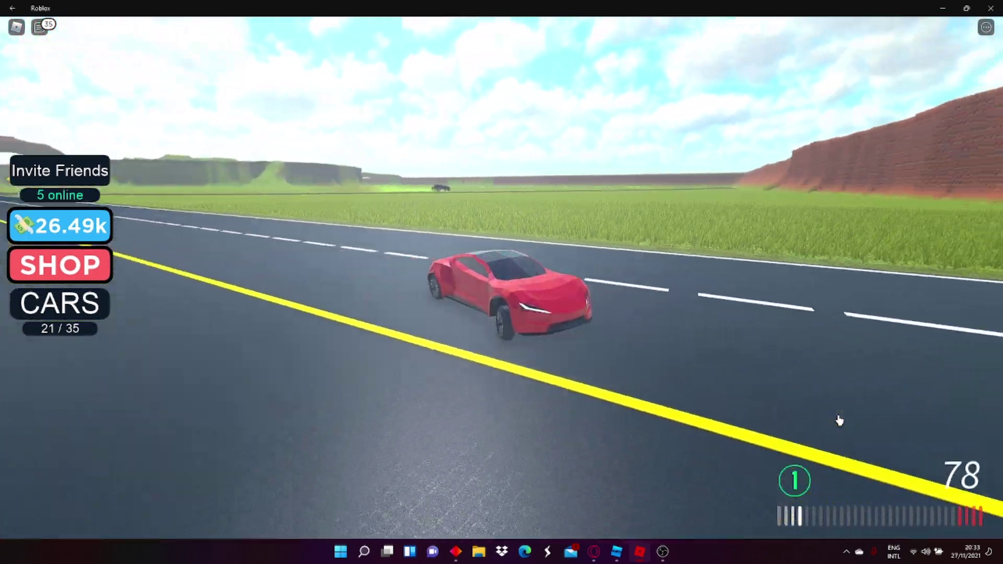
pyautogui.press('d')
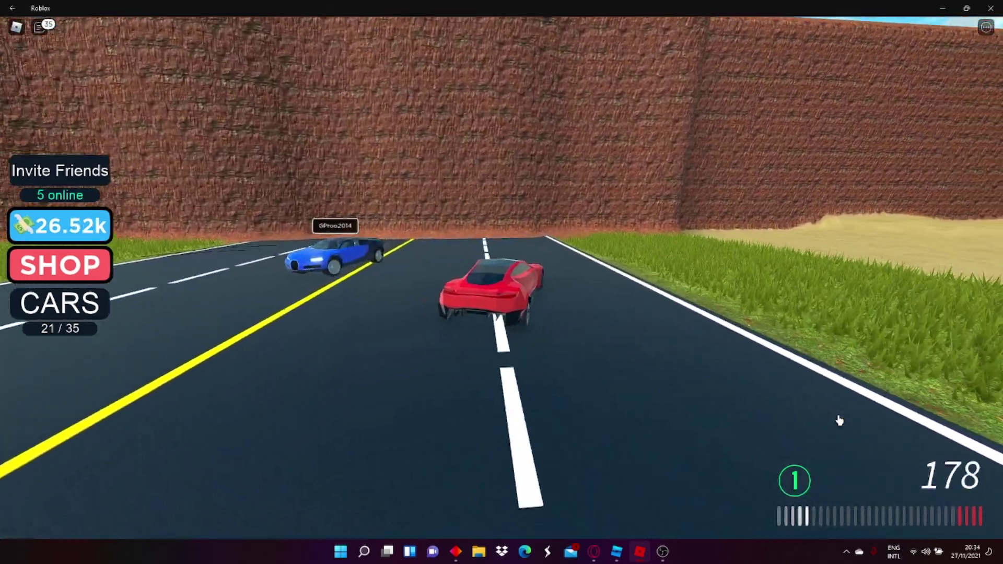
pyautogui.press('s')
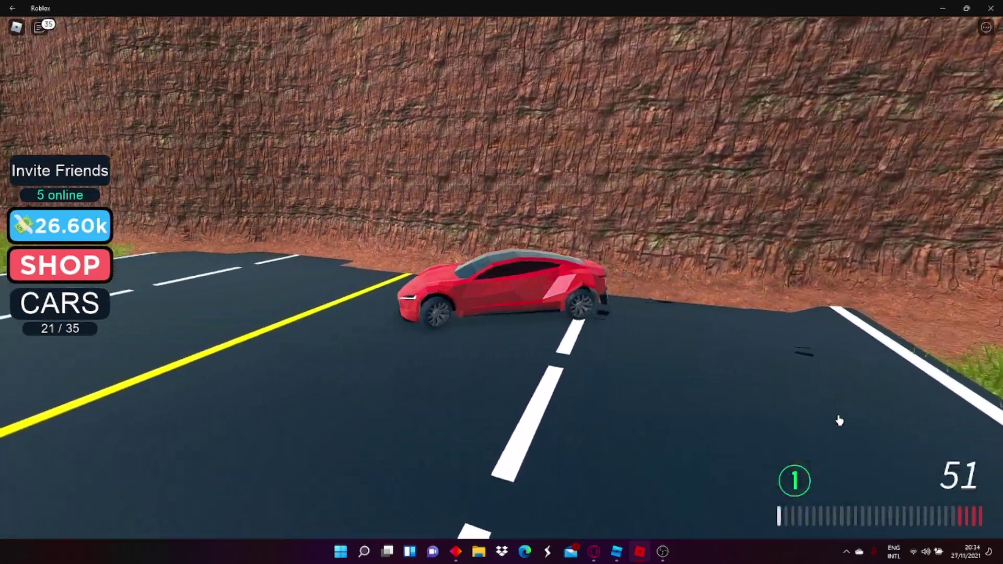
pyautogui.press('s')
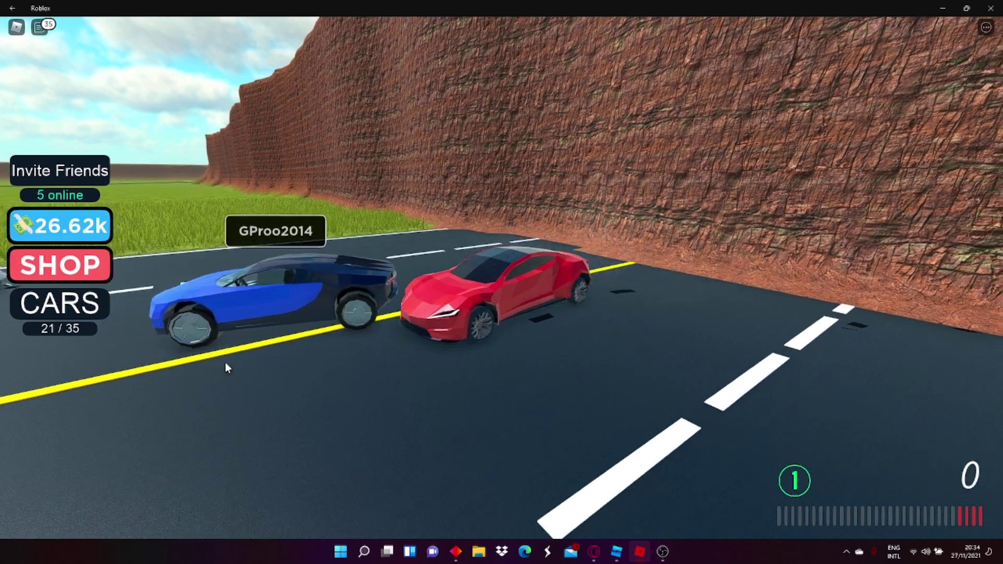
# Step: Buy Tesla Roadster speed upgrades up to level 4, then close the car menu
pyautogui.click(102, 314)
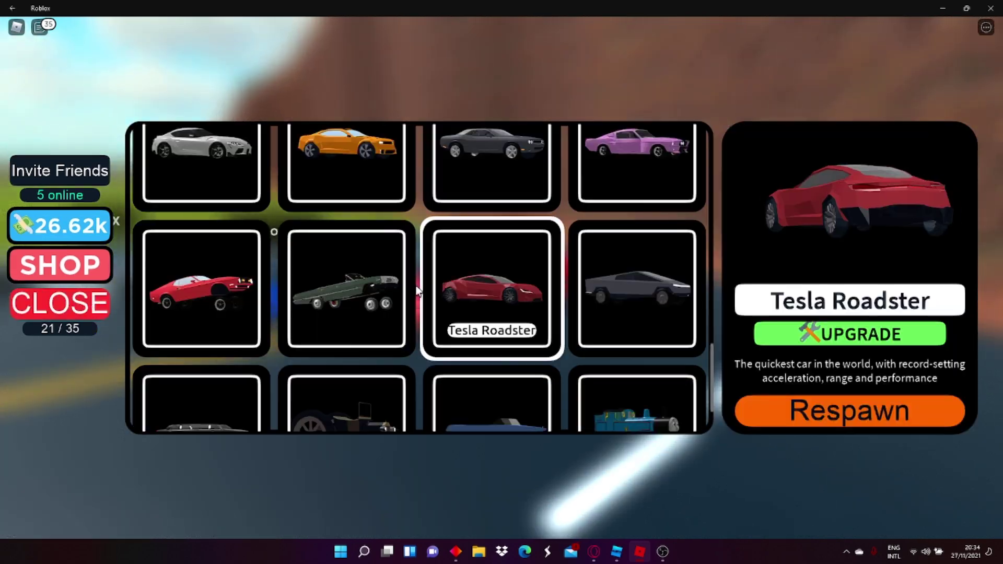
pyautogui.click(818, 336)
pyautogui.click(945, 172)
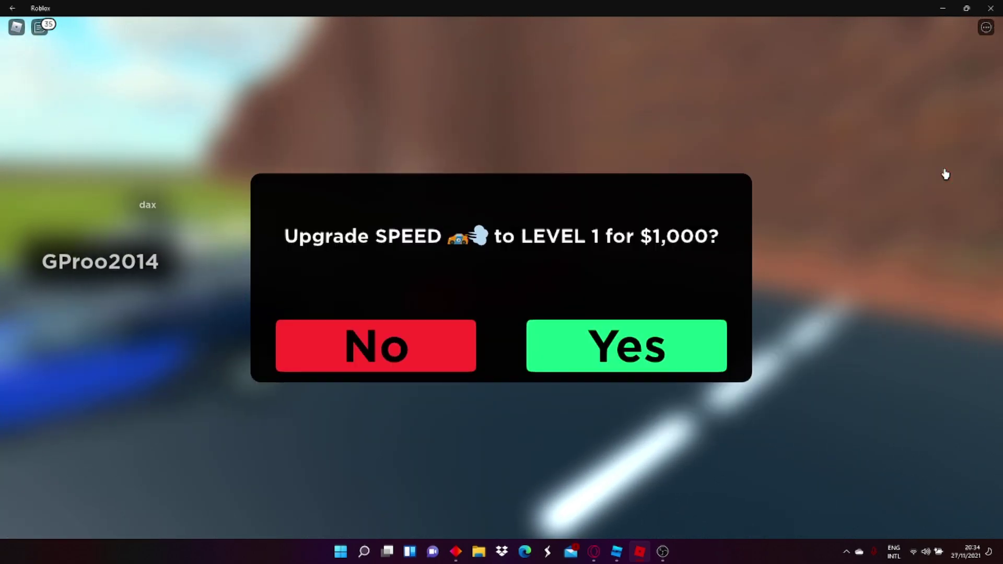
pyautogui.click(648, 353)
pyautogui.click(935, 184)
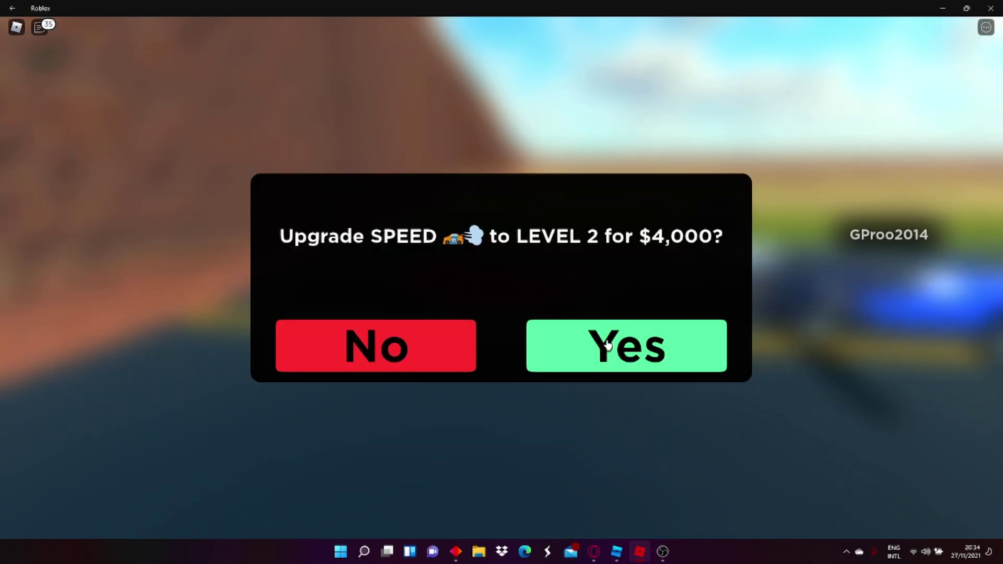
pyautogui.click(608, 345)
pyautogui.click(925, 174)
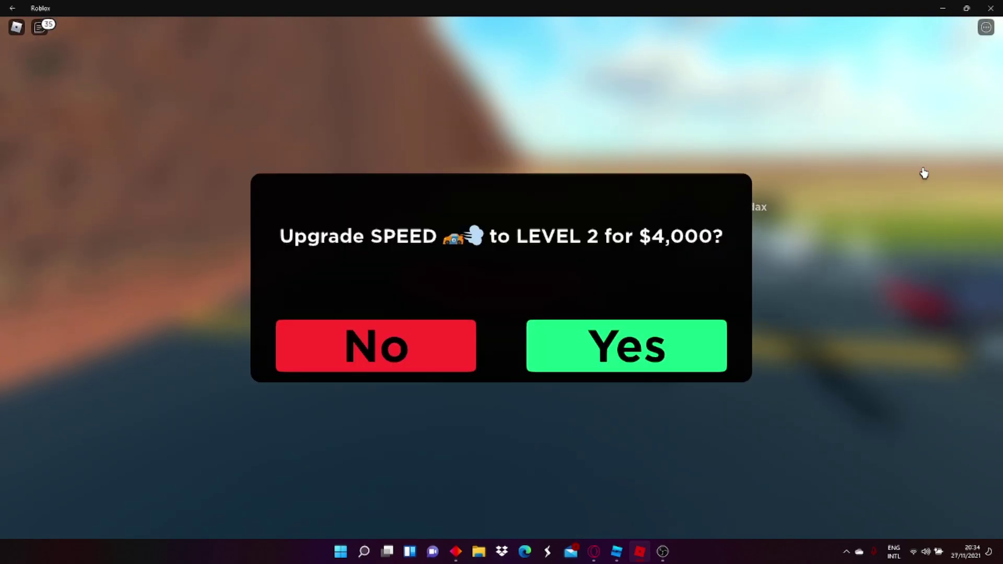
pyautogui.click(611, 329)
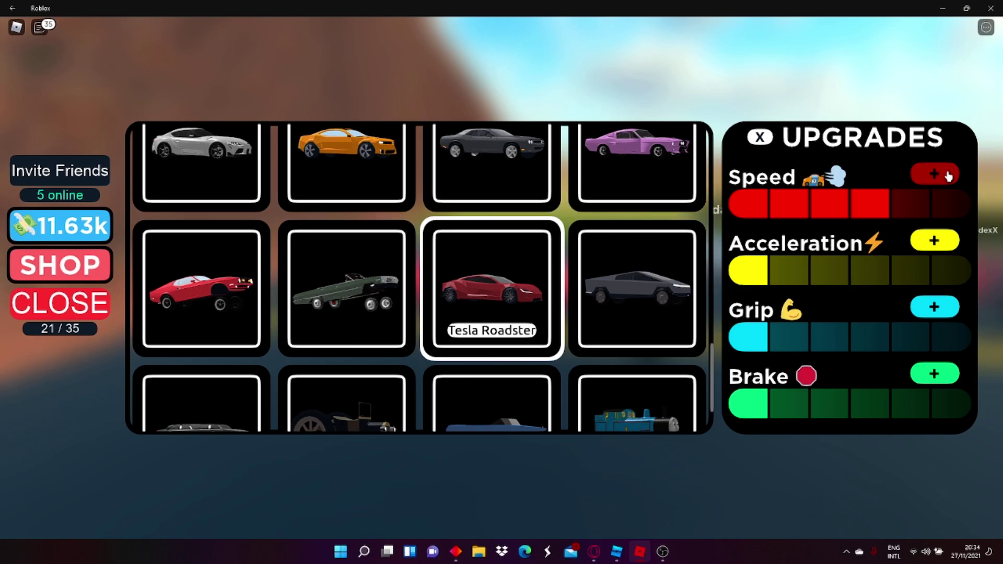
pyautogui.click(948, 176)
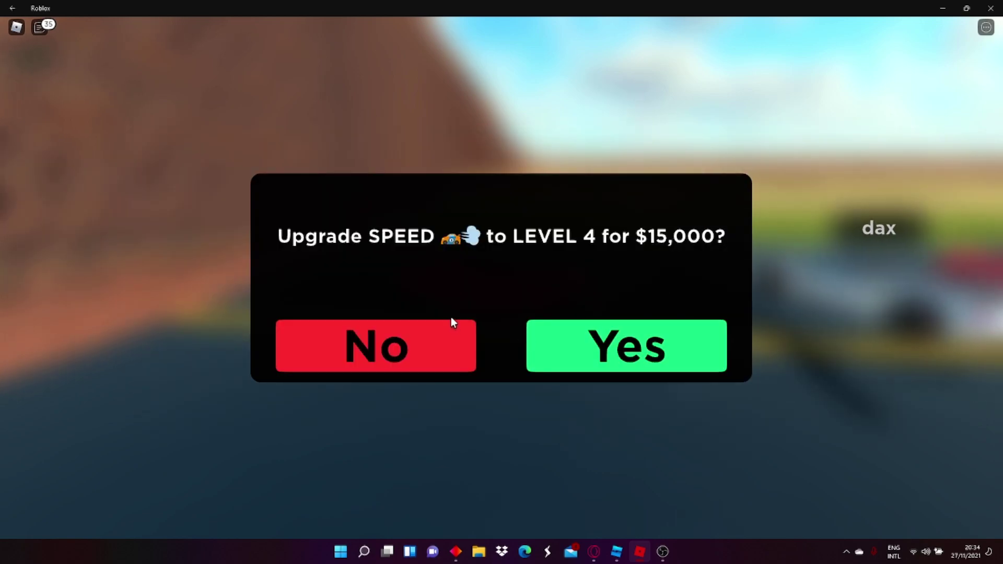
pyautogui.click(453, 323)
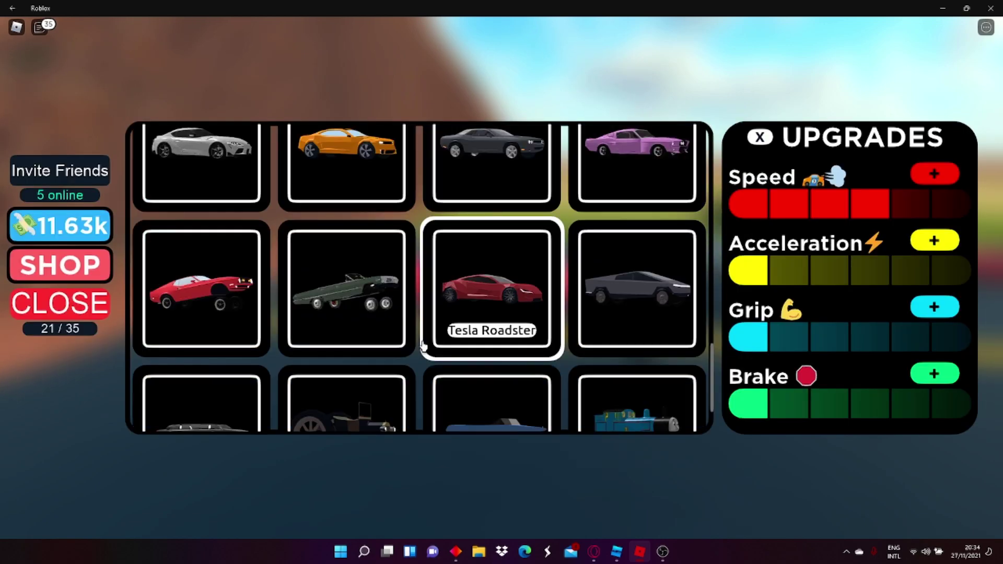
pyautogui.click(43, 308)
# Step: Reverse the Roadster away from the wall, spin it around and head down the road
pyautogui.press('w')
pyautogui.press('s')
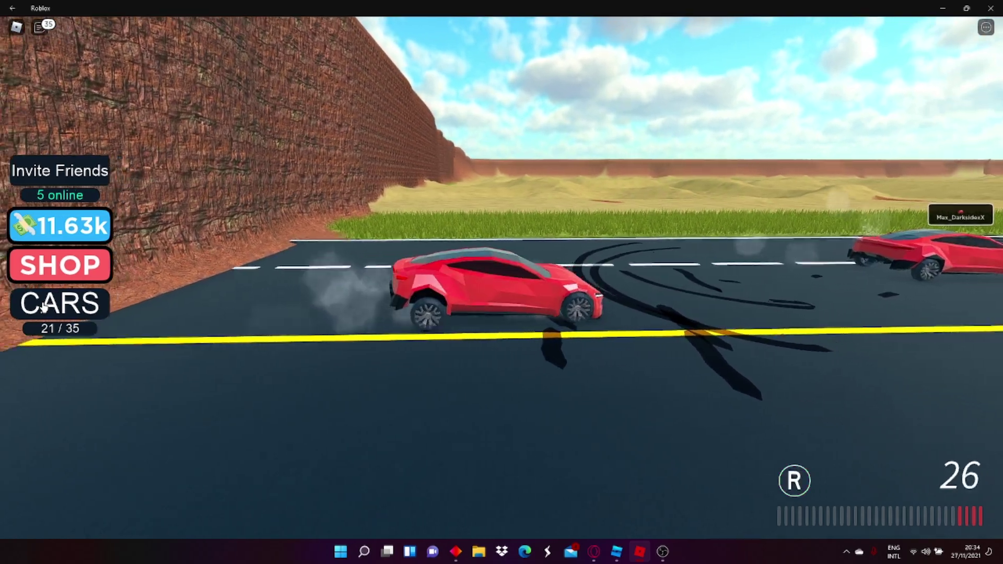
pyautogui.press('w')
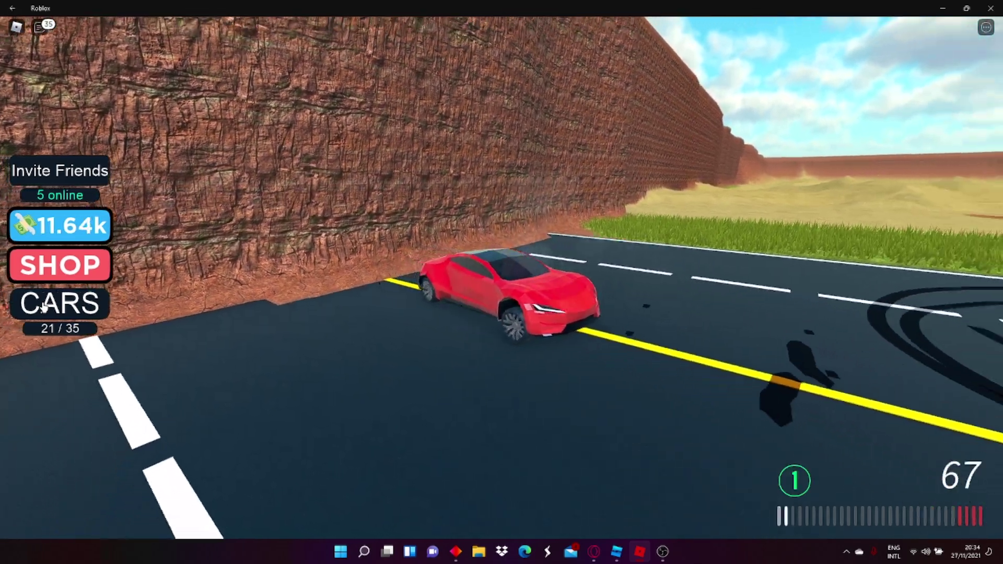
pyautogui.press('s')
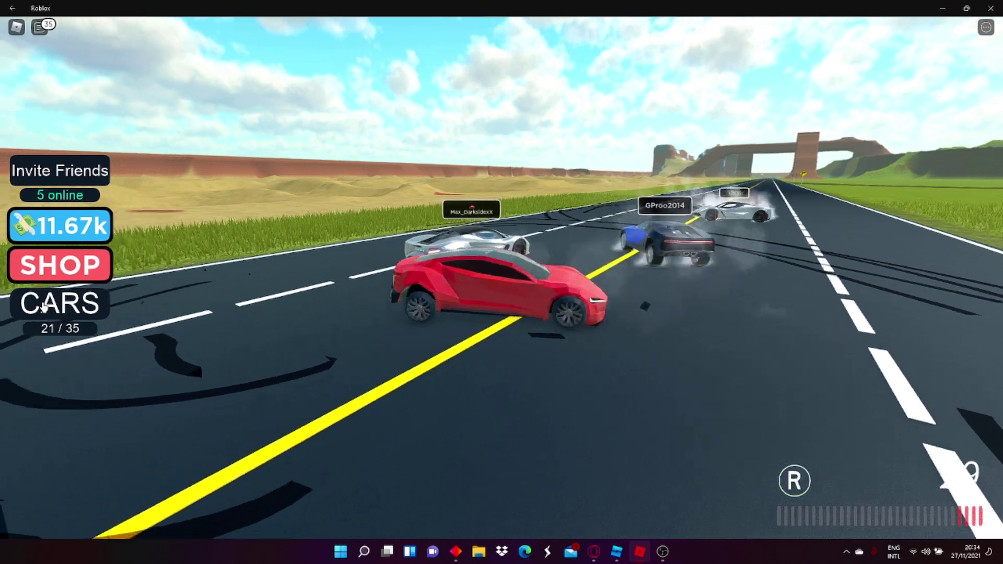
pyautogui.press('w')
pyautogui.press('s')
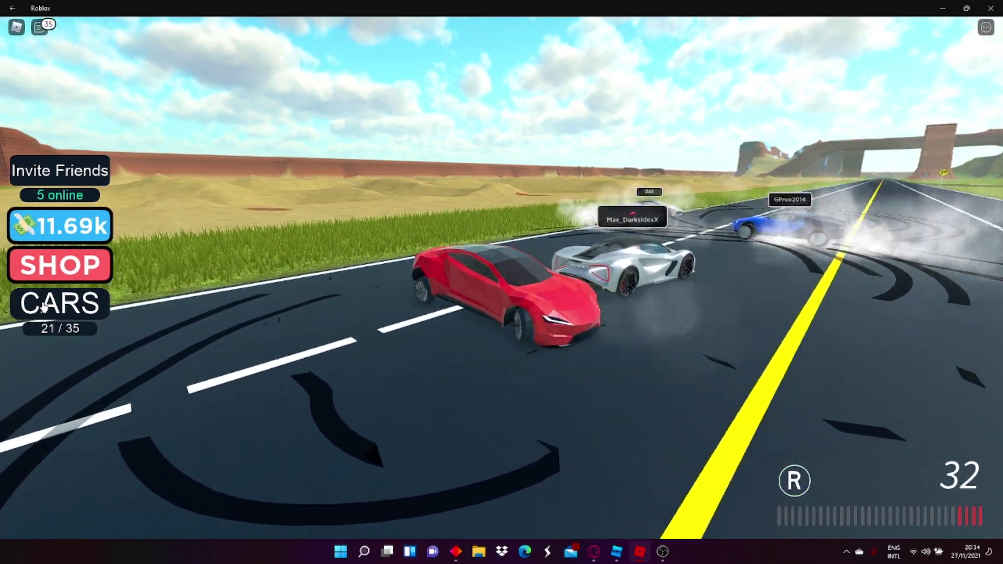
pyautogui.press('w')
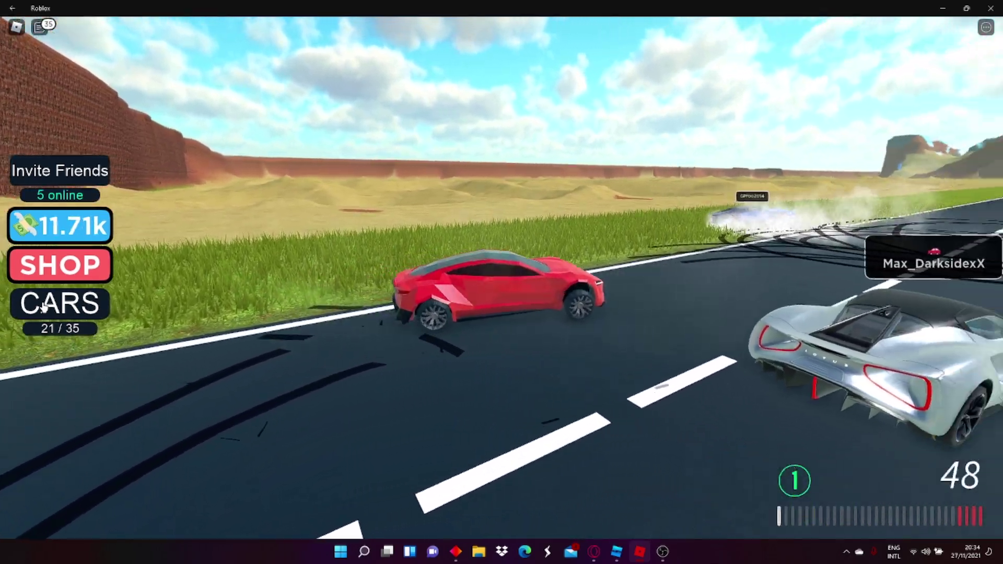
# Step: Drift, then race down the highway and swing across the grass and back
pyautogui.press('a')
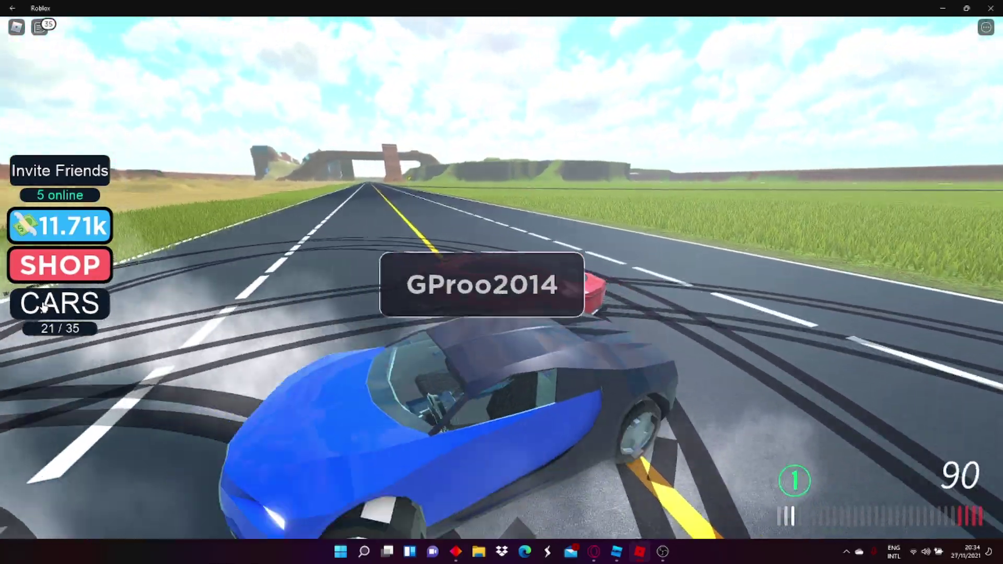
pyautogui.press('d')
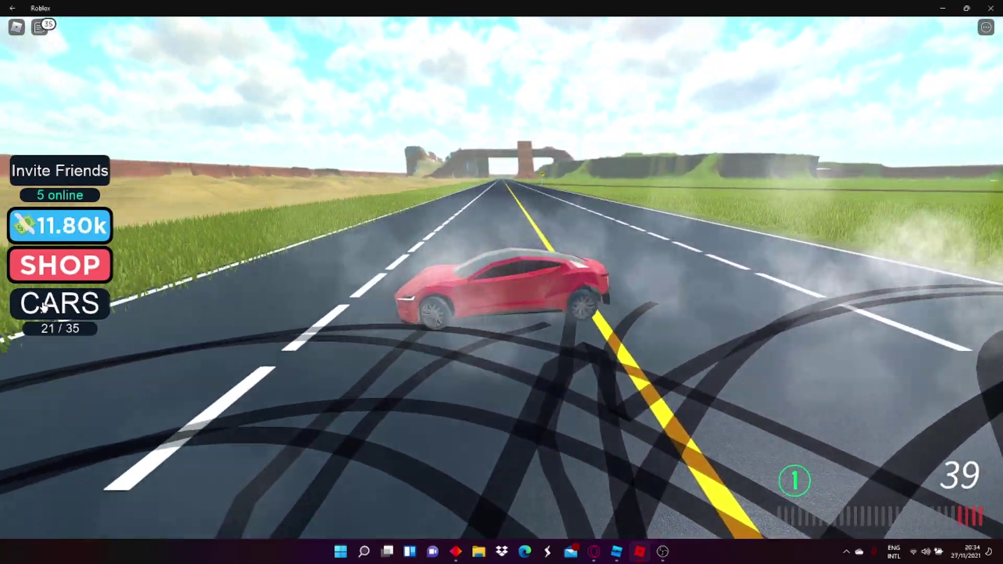
pyautogui.press('w')
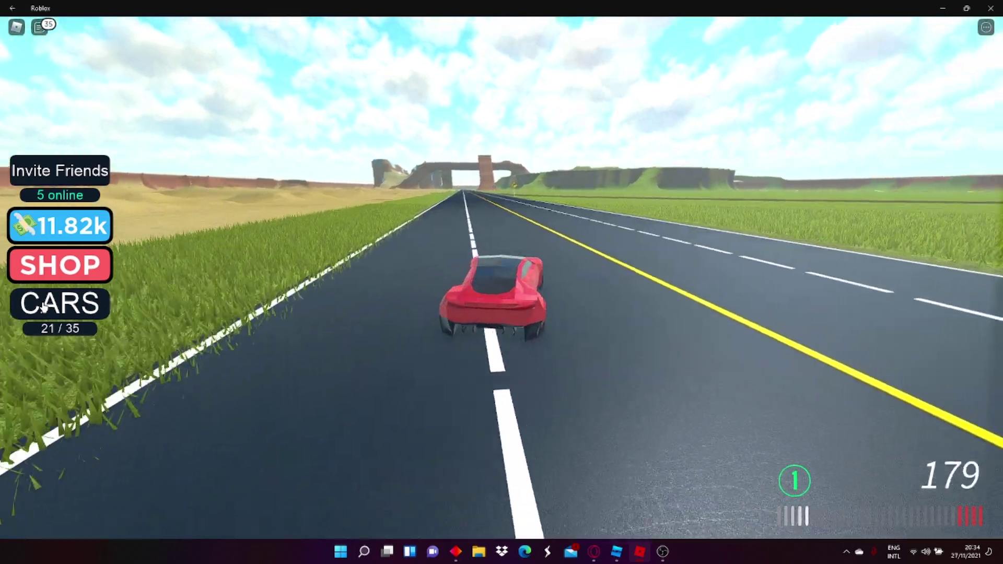
pyautogui.press('w')
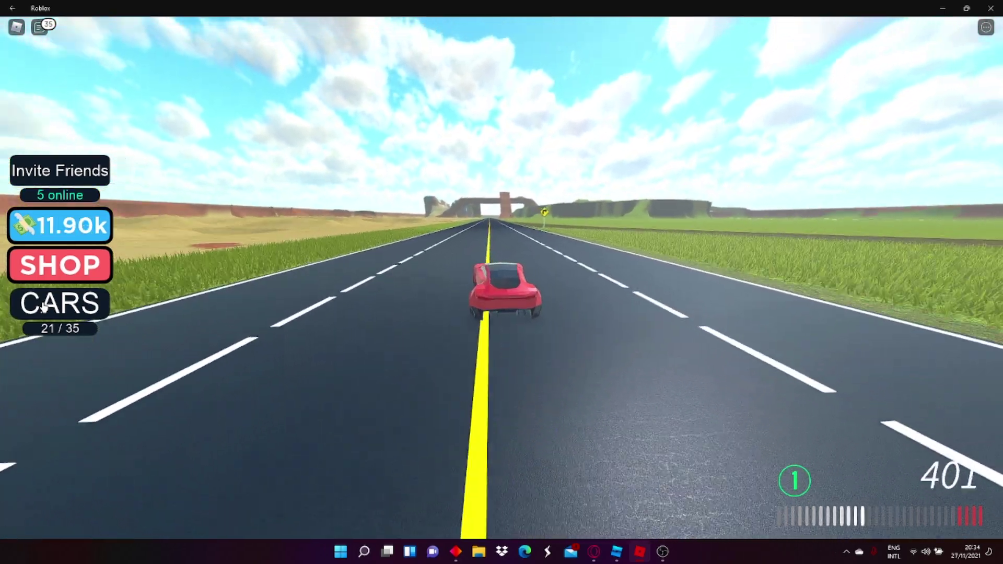
pyautogui.press('w')
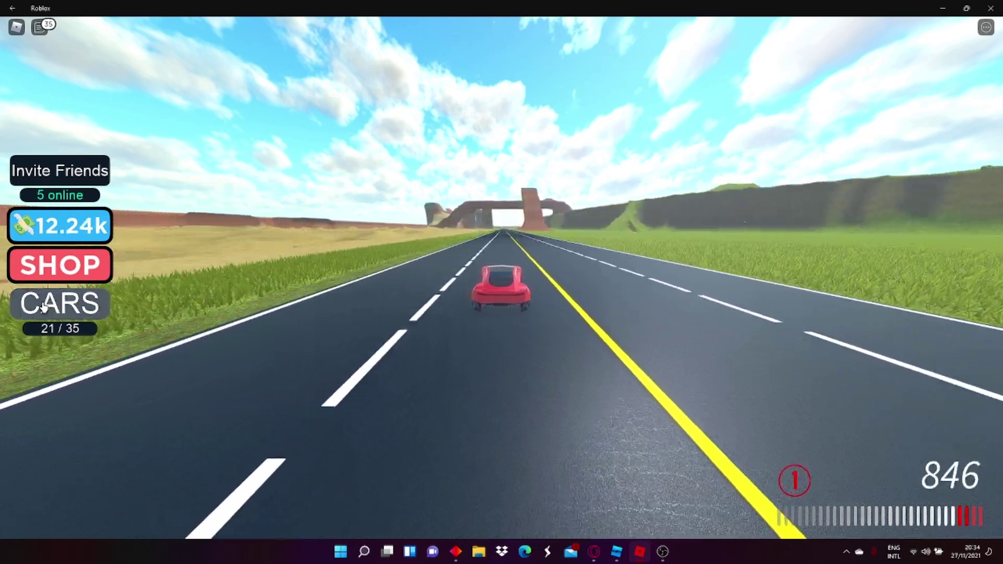
pyautogui.press('d')
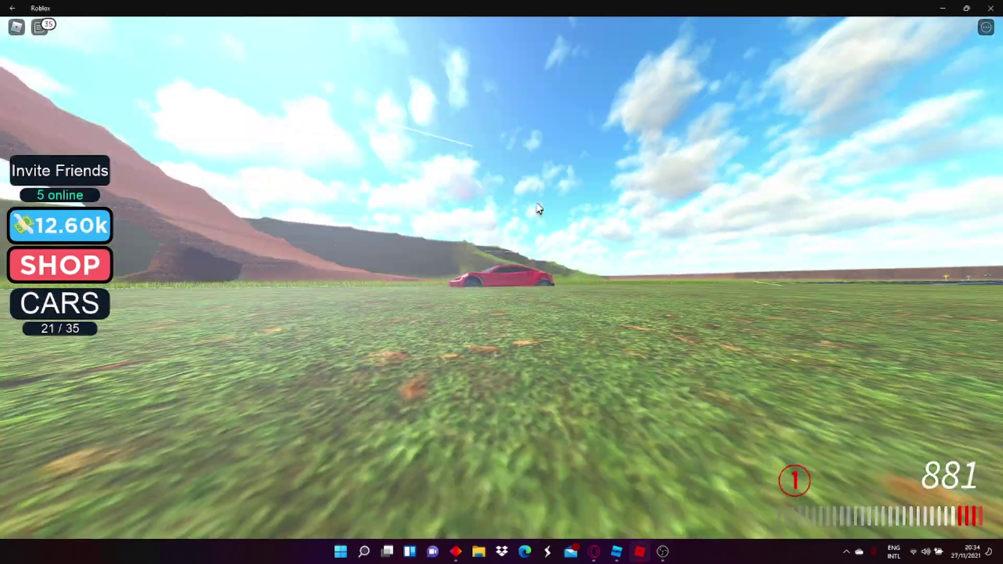
pyautogui.press('a')
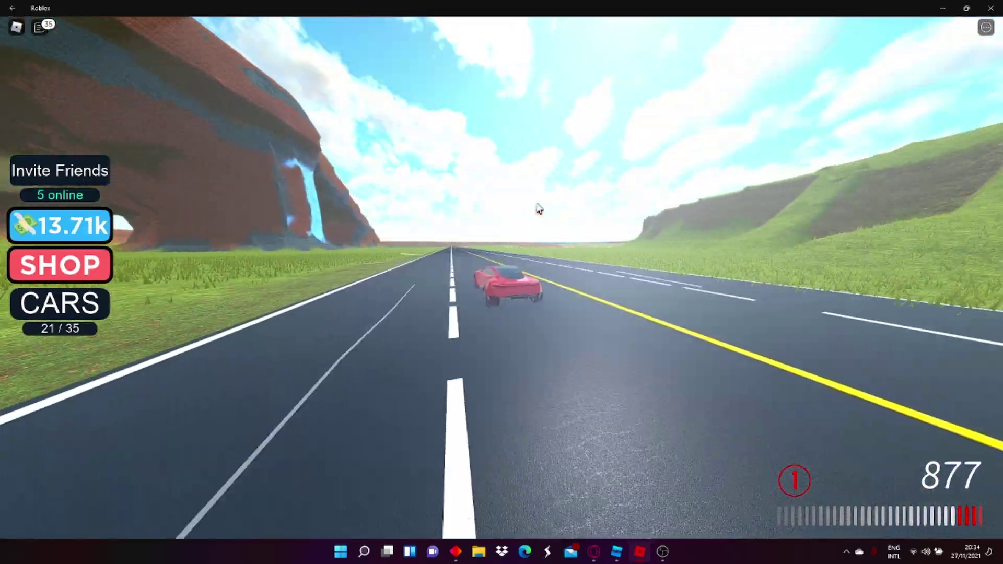
# Step: Veer between grass and road, then brake hard on the paved lot
pyautogui.press('d')
pyautogui.press('a')
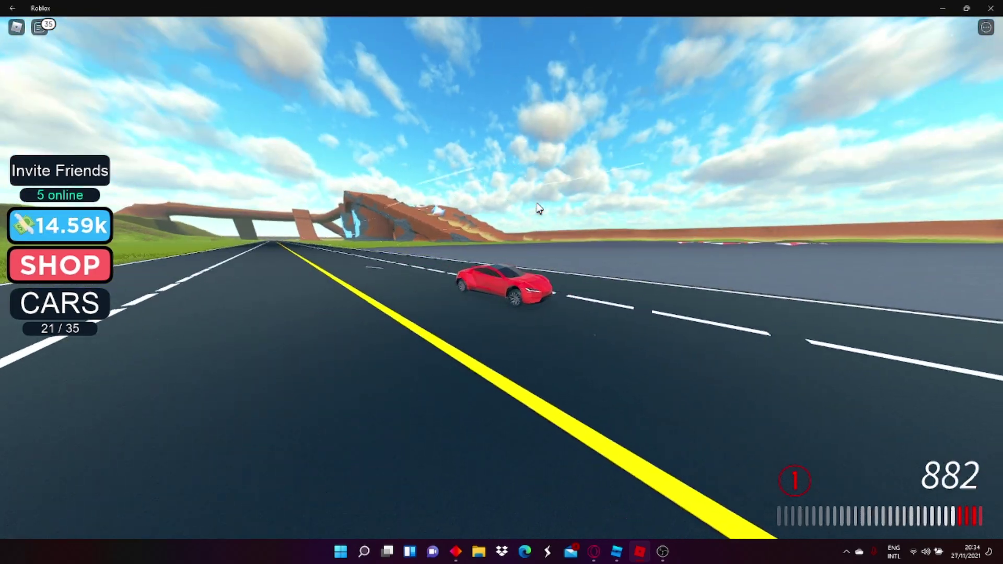
pyautogui.press('a')
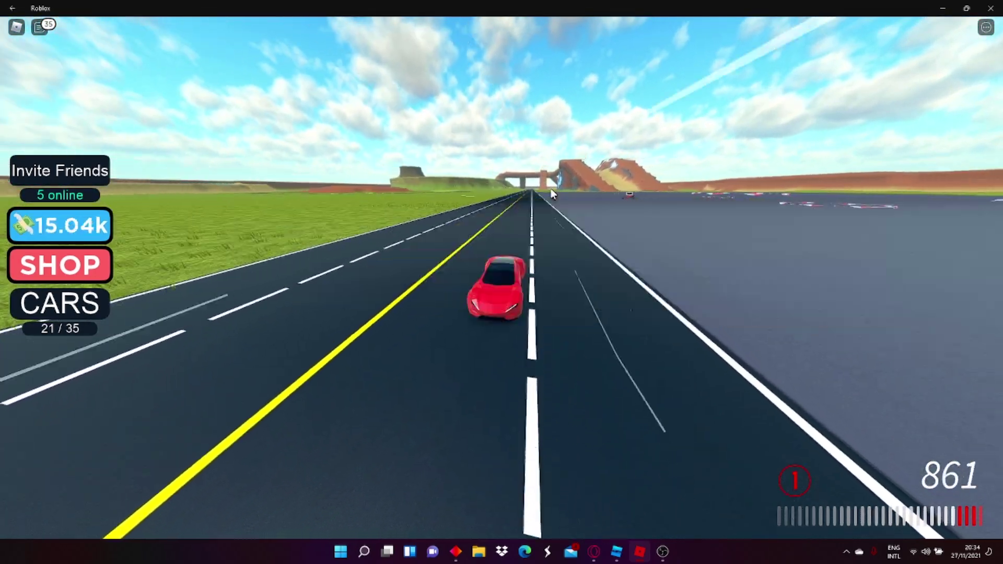
pyautogui.press('a')
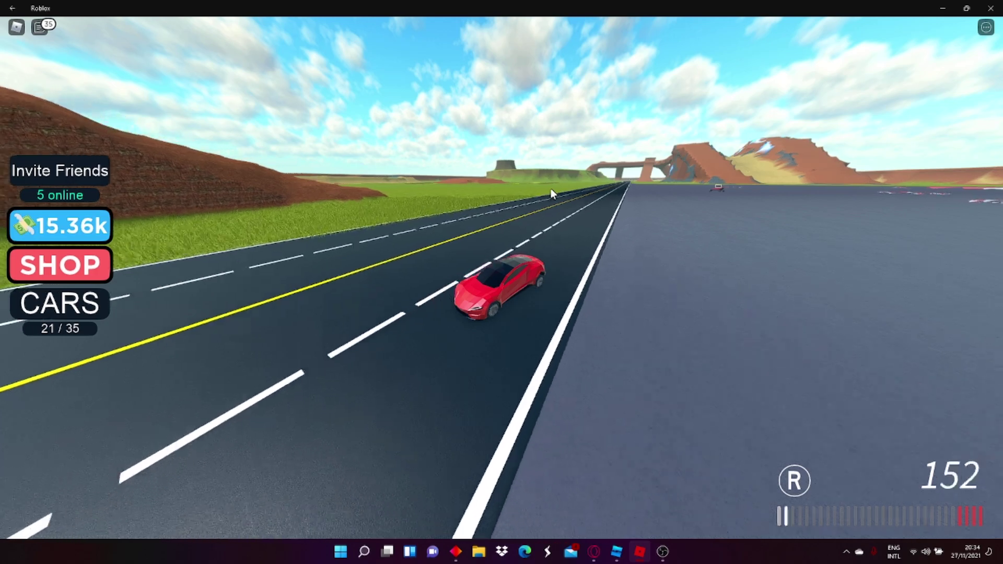
pyautogui.press('d')
pyautogui.press('s')
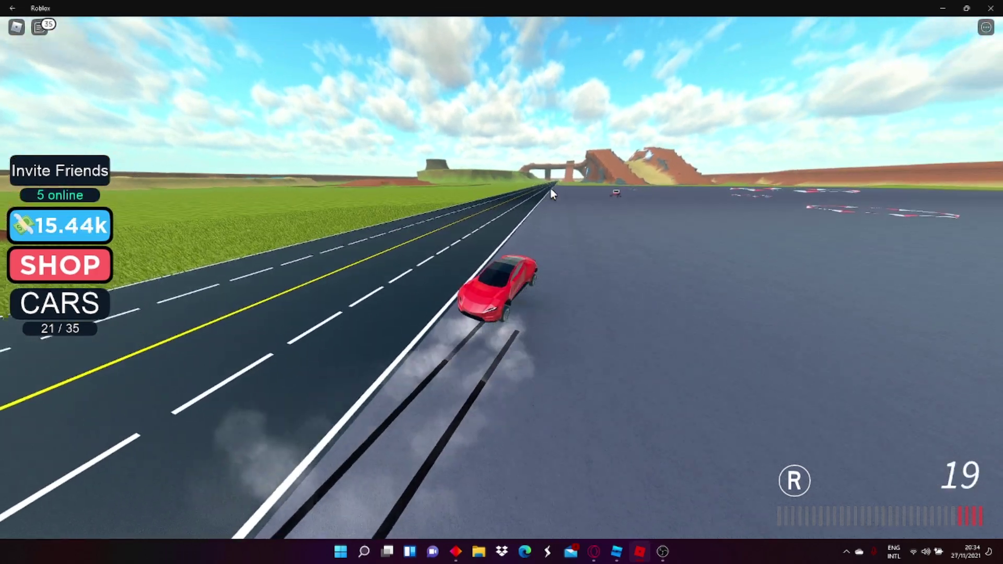
# Step: Reverse, accelerate toward the wall and drift to a stop beside the silver car
pyautogui.press('s')
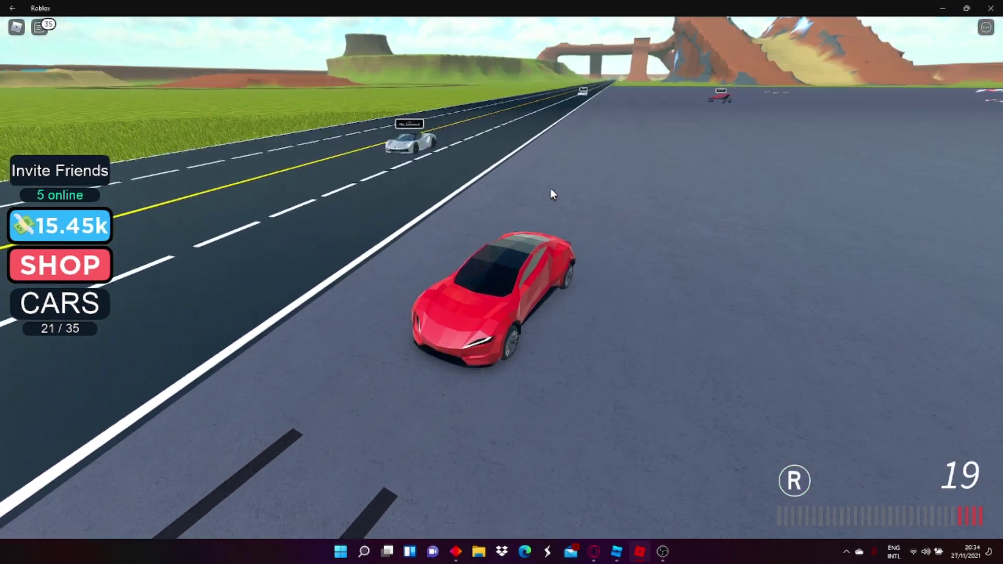
pyautogui.press('w')
pyautogui.press('a')
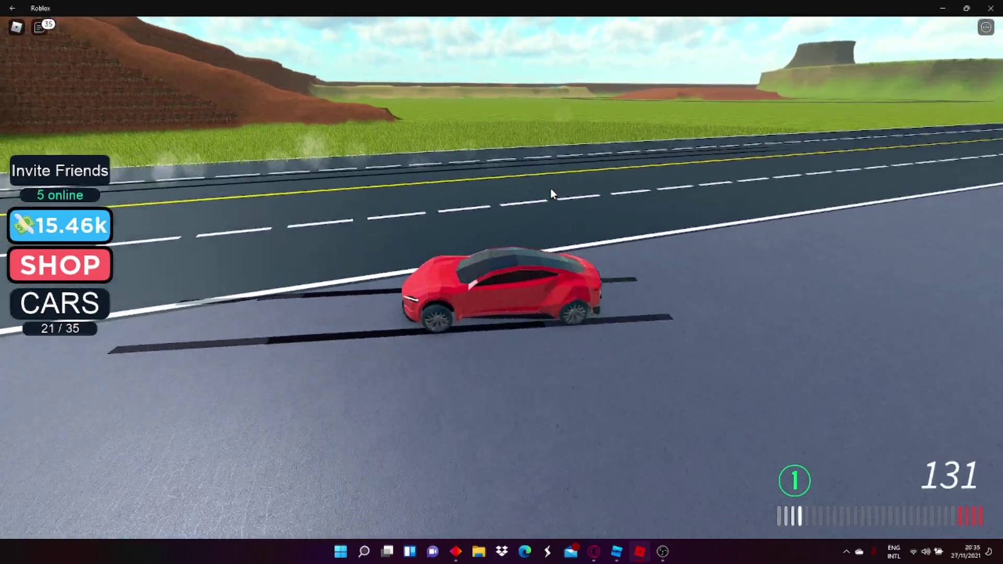
pyautogui.press('s')
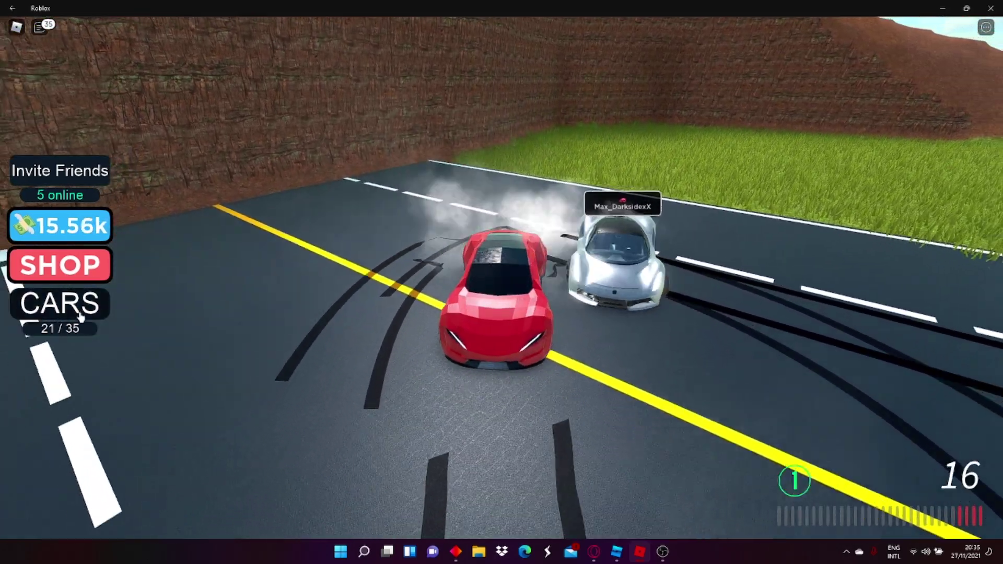
# Step: Buy another speed upgrade for the Tesla Roadster and close the car menu
pyautogui.click(80, 316)
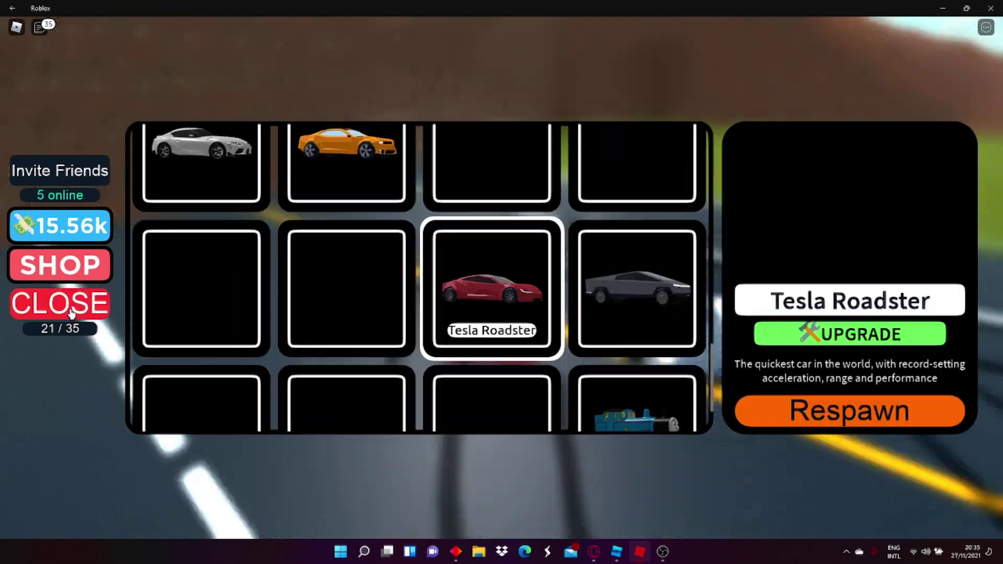
pyautogui.click(823, 338)
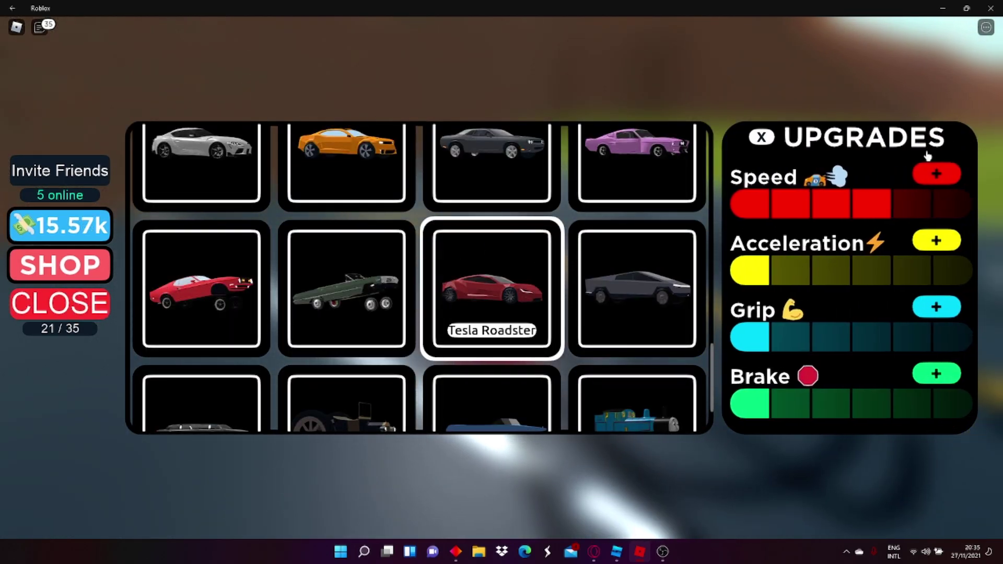
pyautogui.click(935, 173)
pyautogui.click(604, 326)
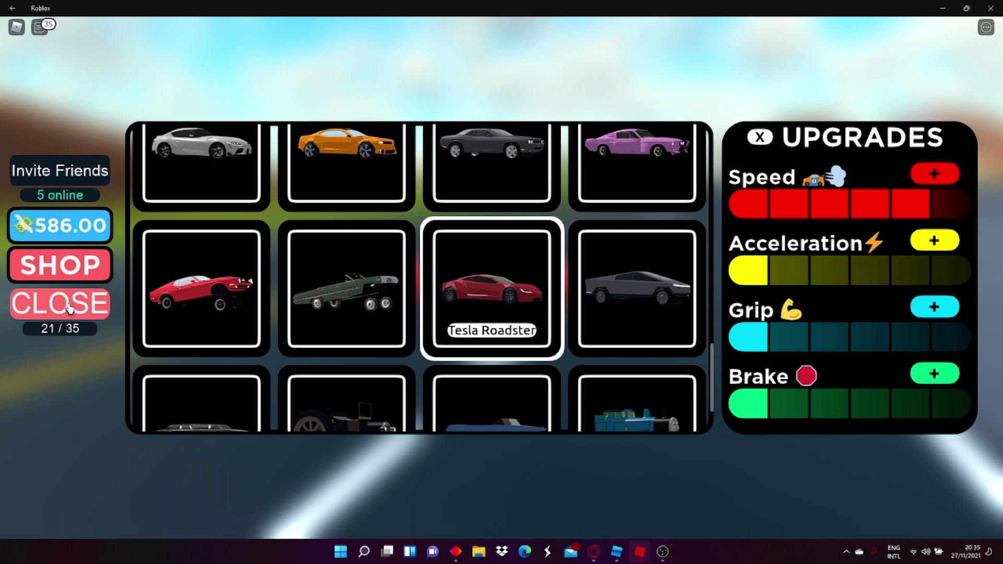
pyautogui.click(69, 309)
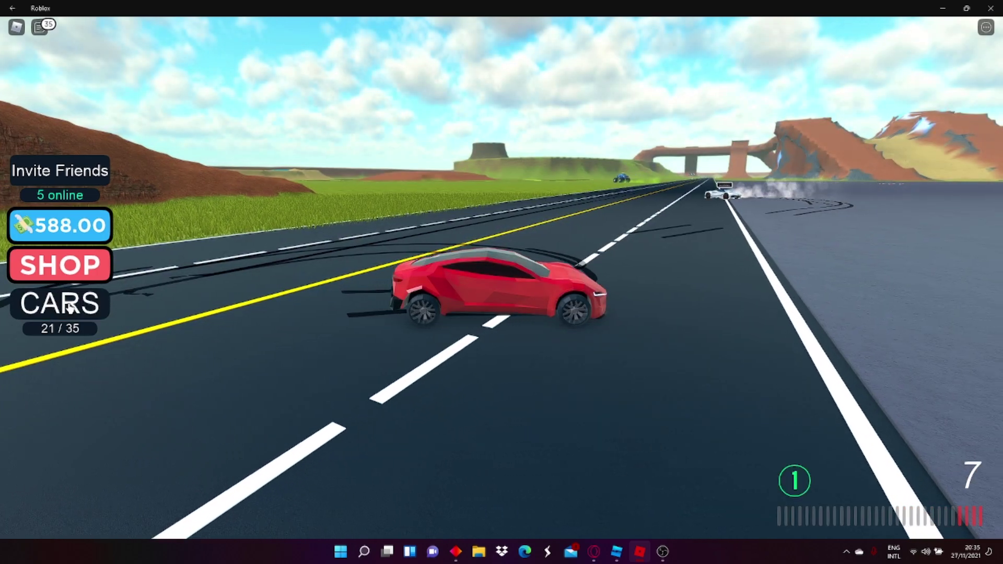
# Step: Race down the road, weaving onto the grass and back, toward the cliff
pyautogui.press('w')
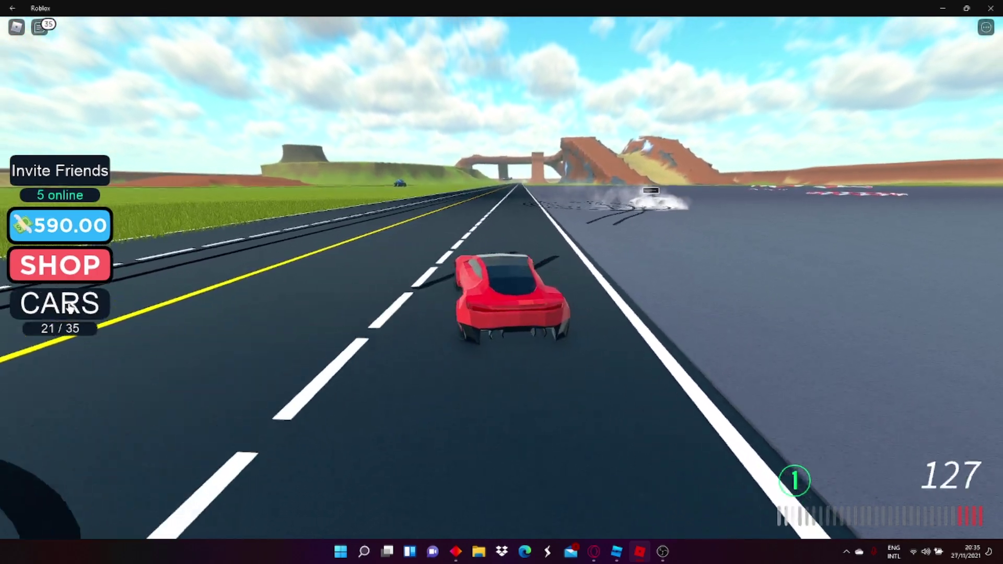
pyautogui.press('a')
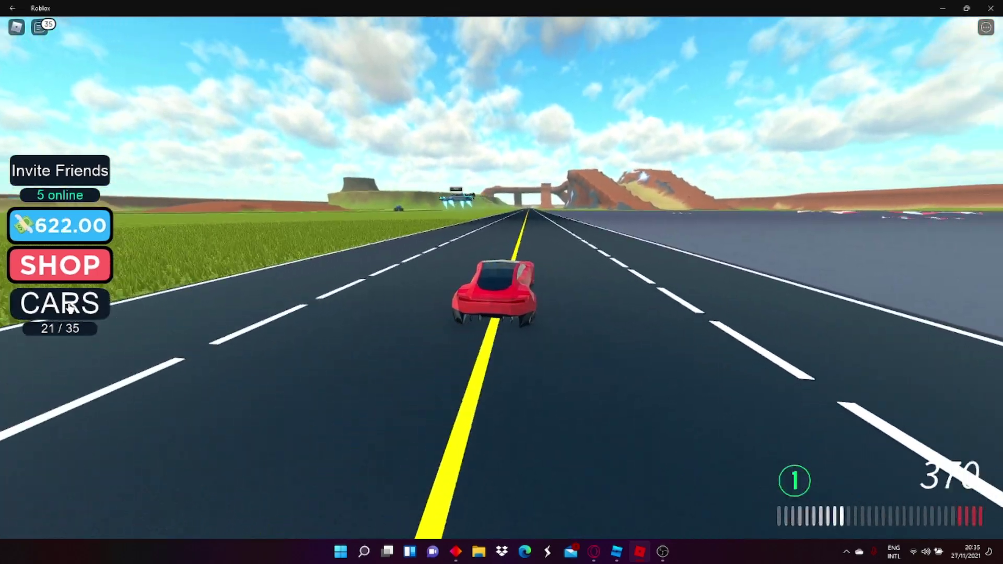
pyautogui.press('a')
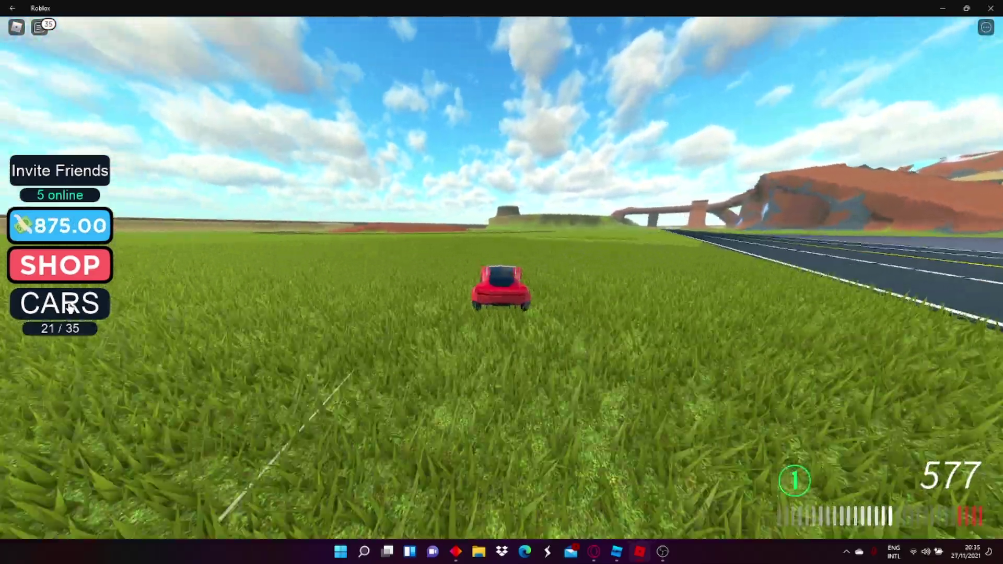
pyautogui.press('d')
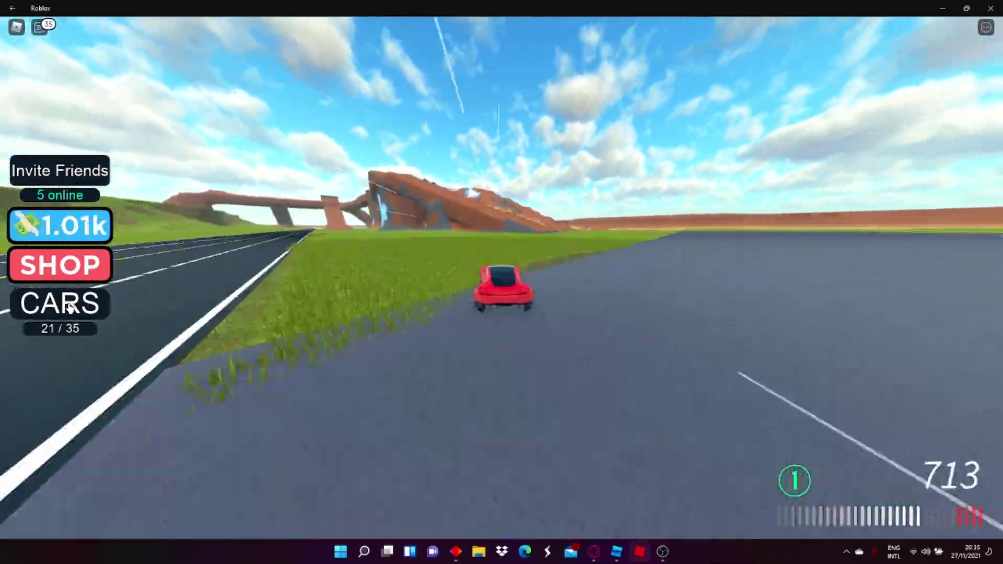
pyautogui.press('a')
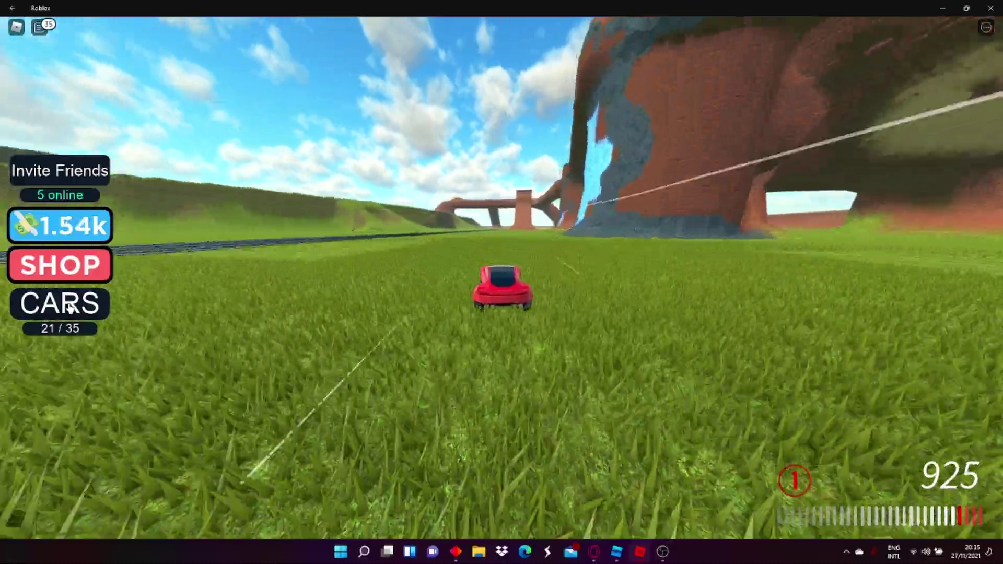
pyautogui.press('d')
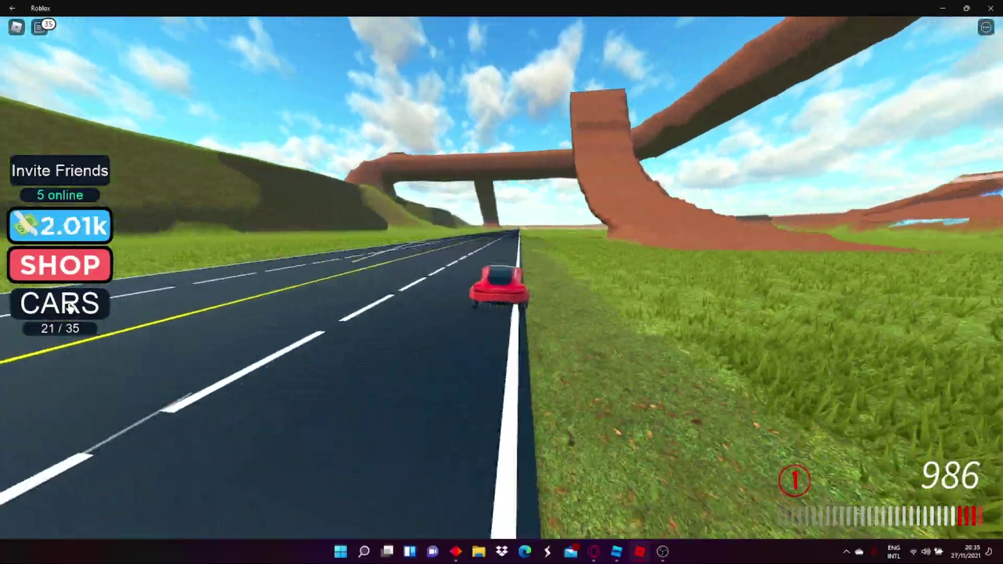
pyautogui.press('a')
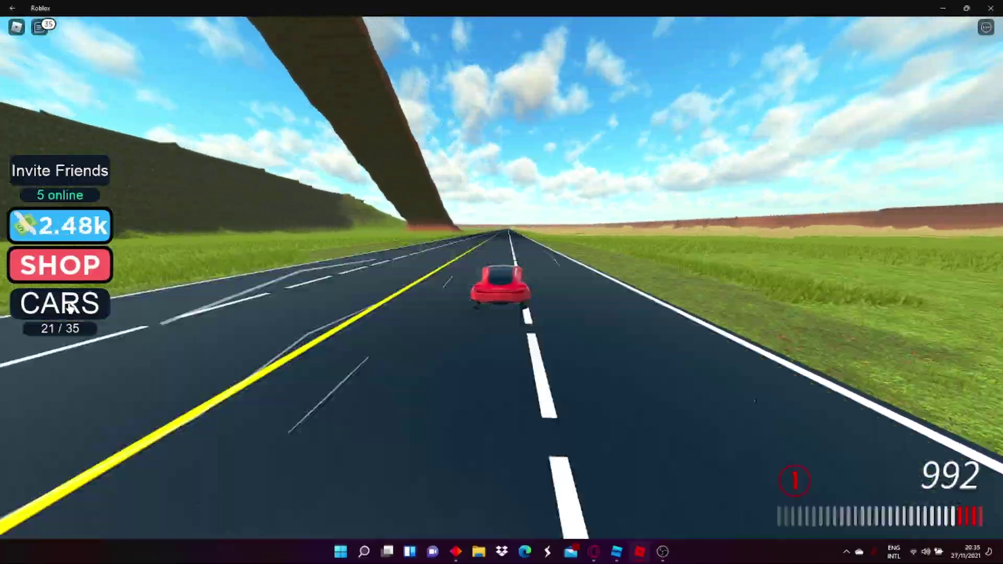
pyautogui.press('a')
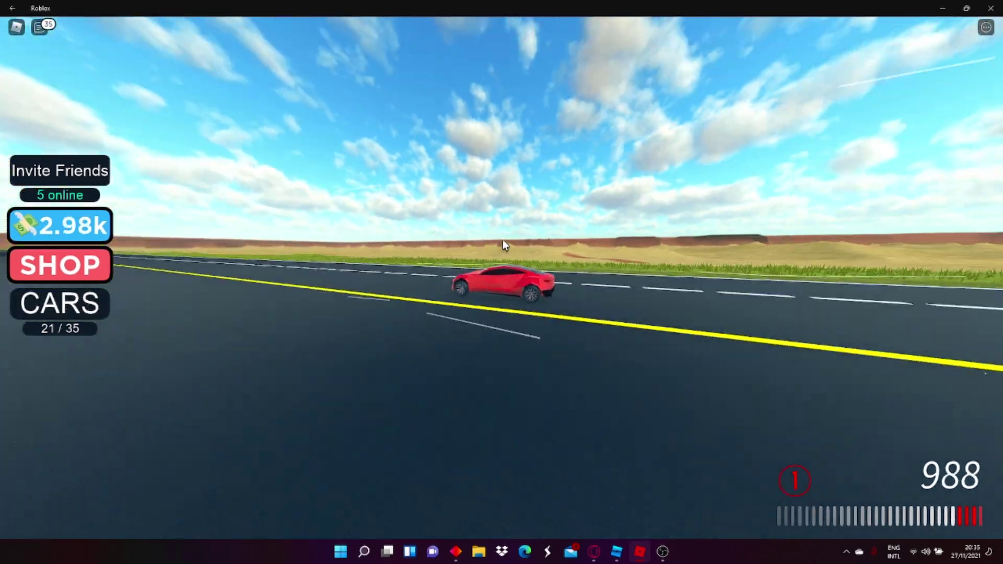
pyautogui.press('d')
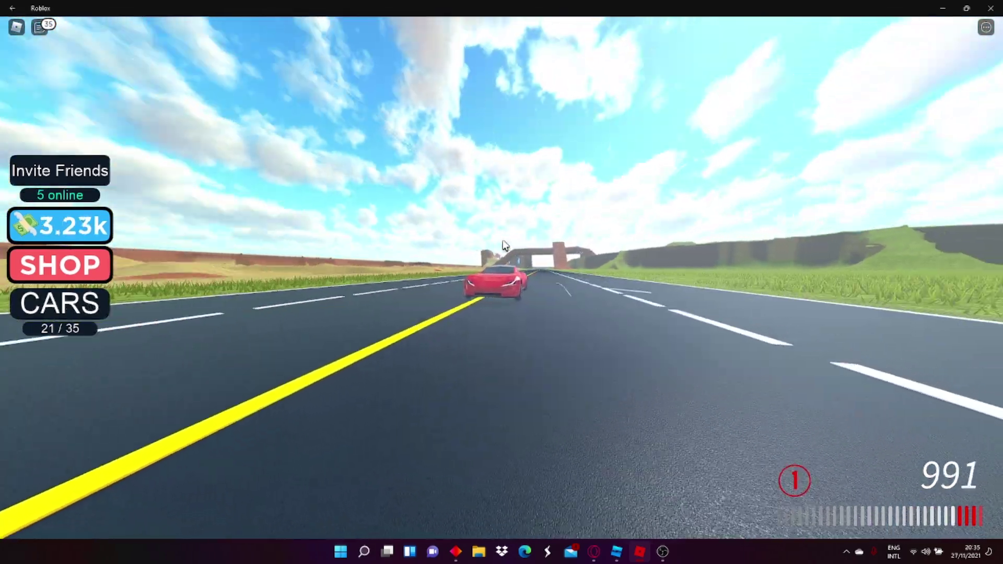
pyautogui.press('a')
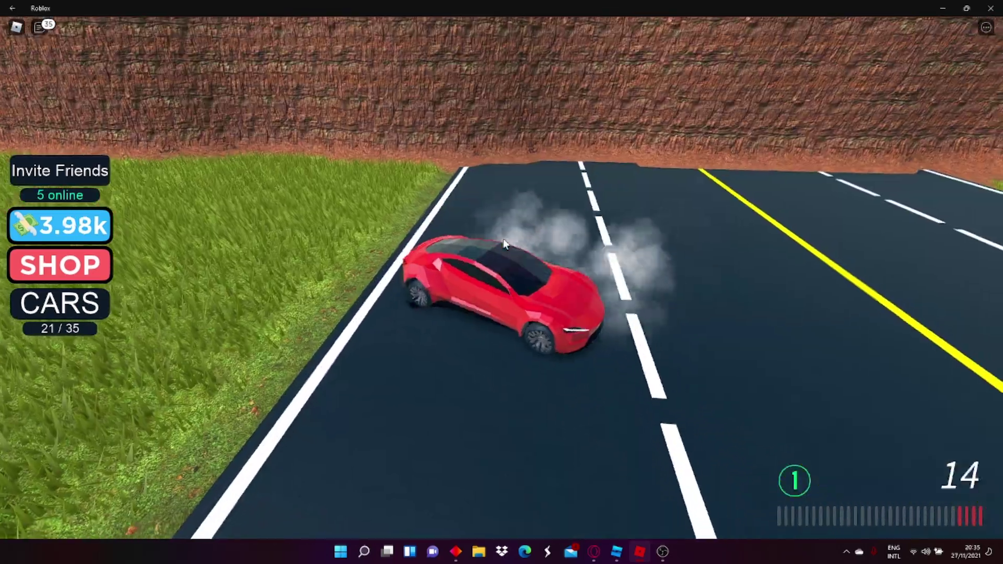
# Step: Drift into reverse, spin around and do a smoky burnout near the cliff
pyautogui.press('w')
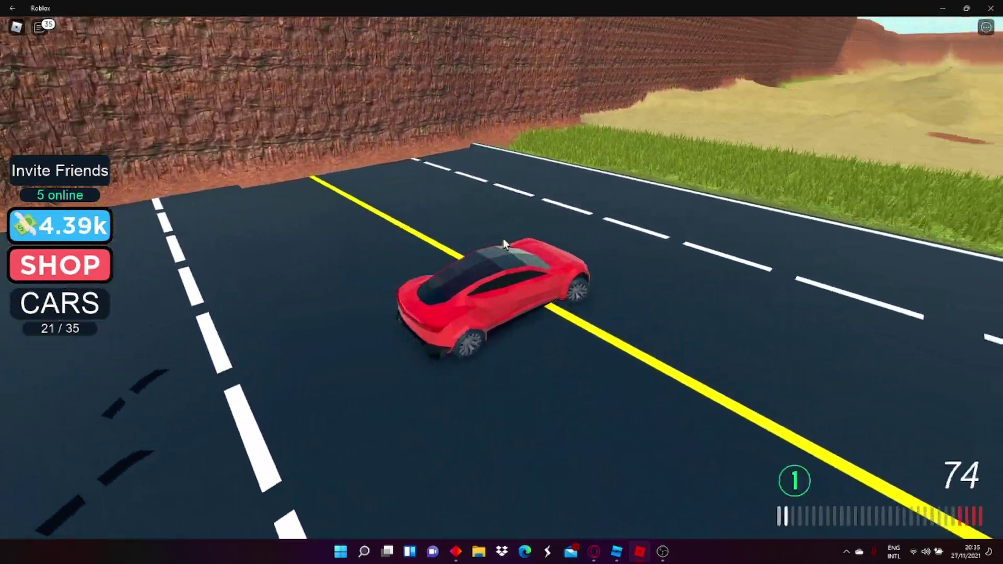
pyautogui.press('s')
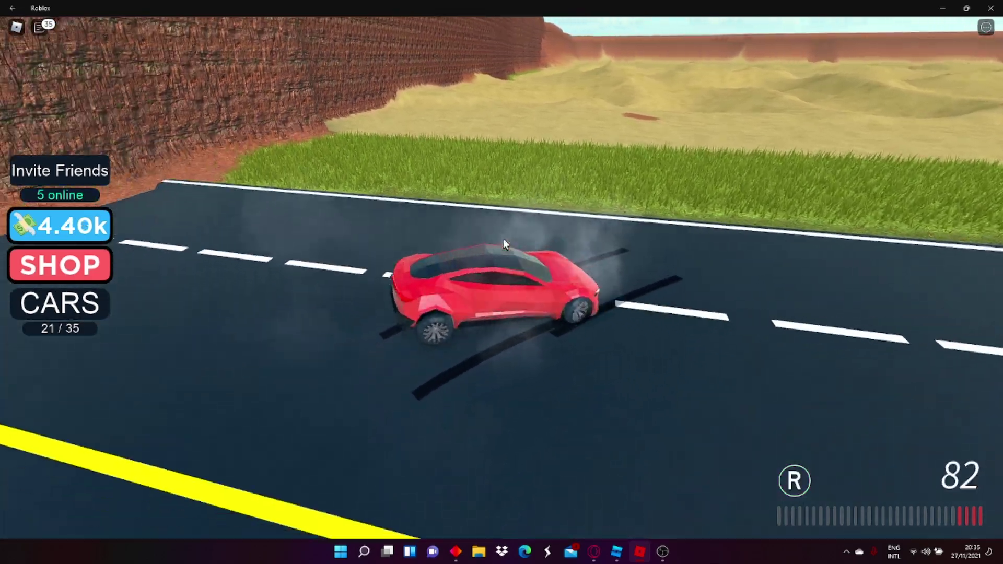
pyautogui.press('w')
pyautogui.press('s')
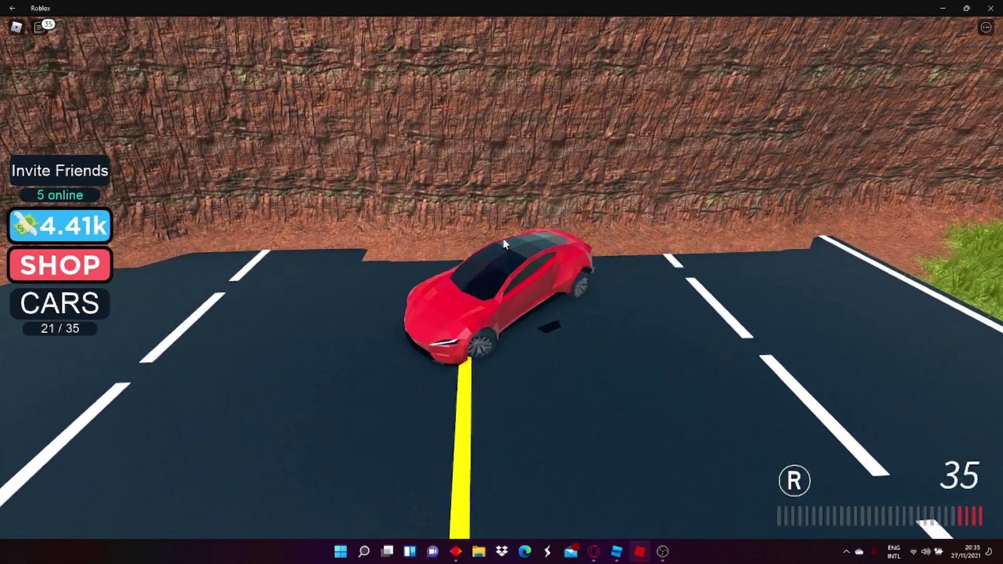
pyautogui.press('w')
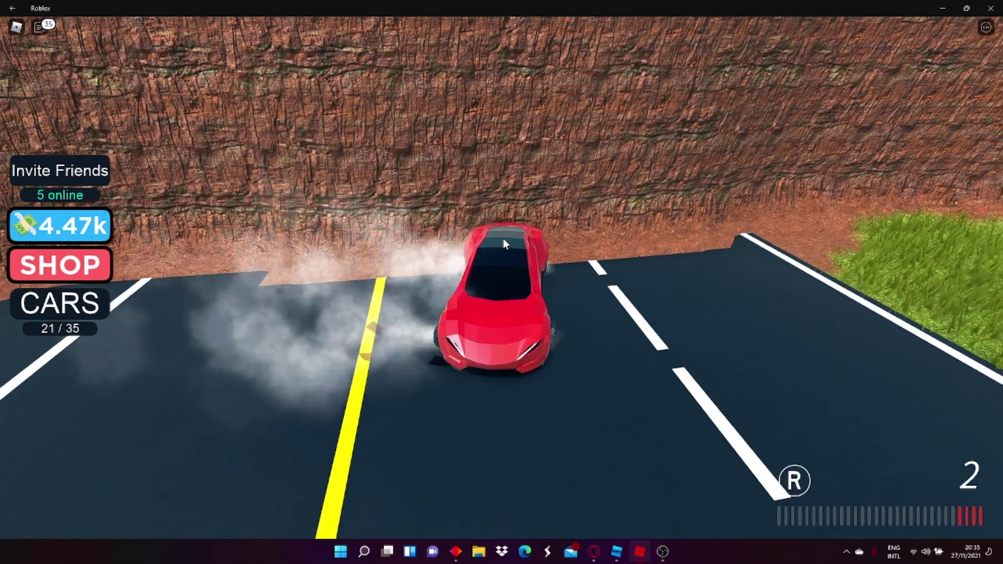
pyautogui.press('w')
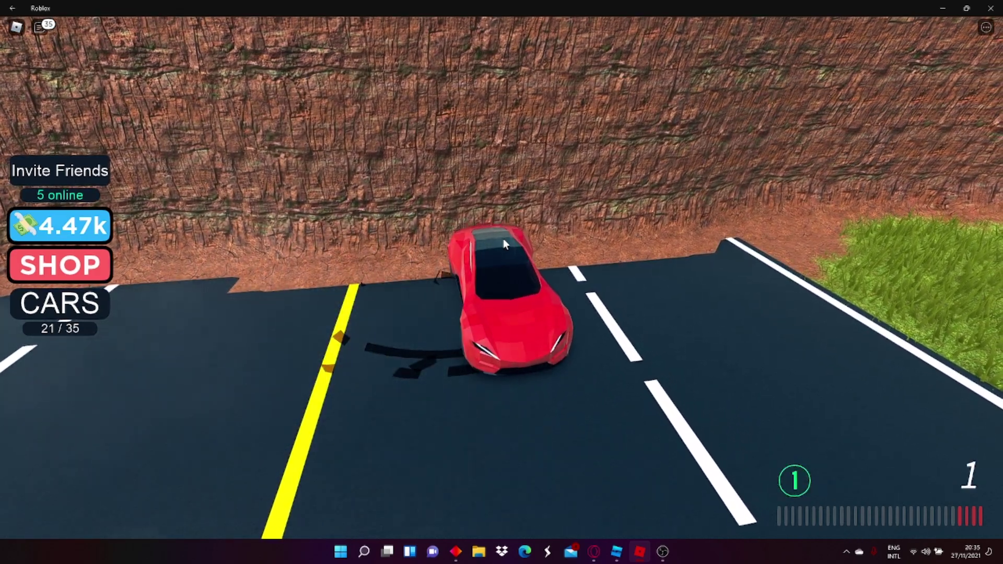
# Step: Accelerate to top speed along the highway toward the rock arch
pyautogui.press('w')
pyautogui.press('a')
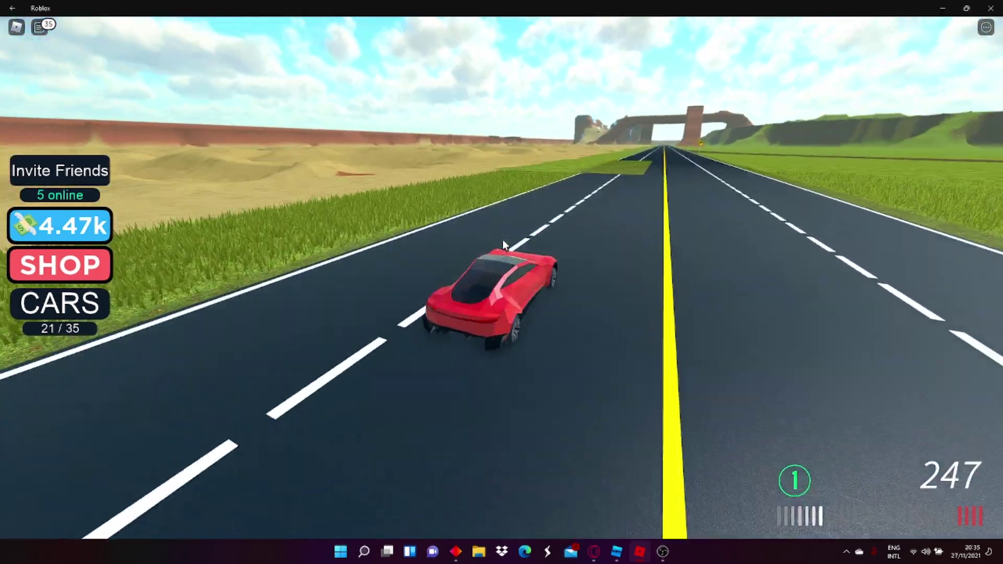
pyautogui.press('w')
pyautogui.press('a')
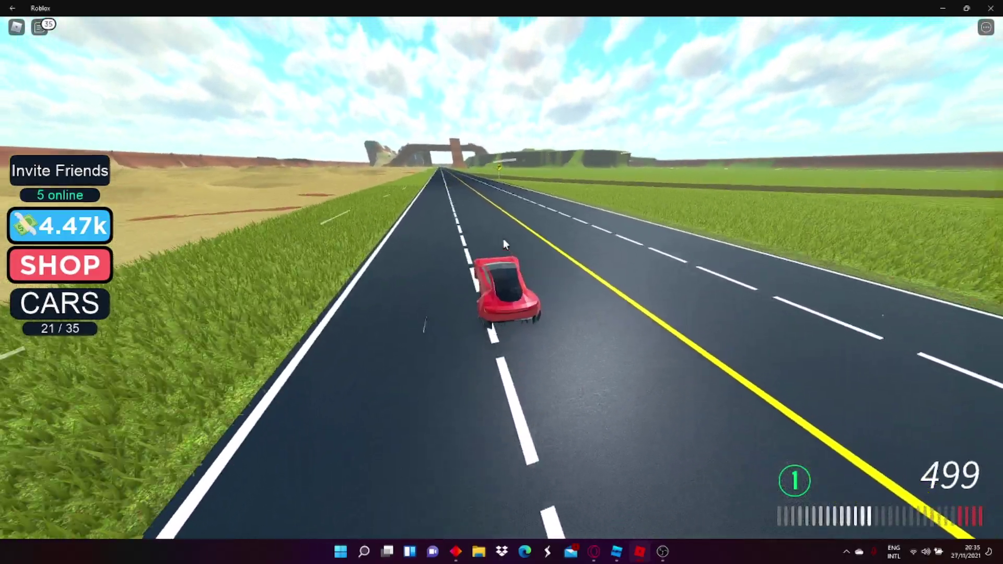
pyautogui.press('w')
pyautogui.press('d')
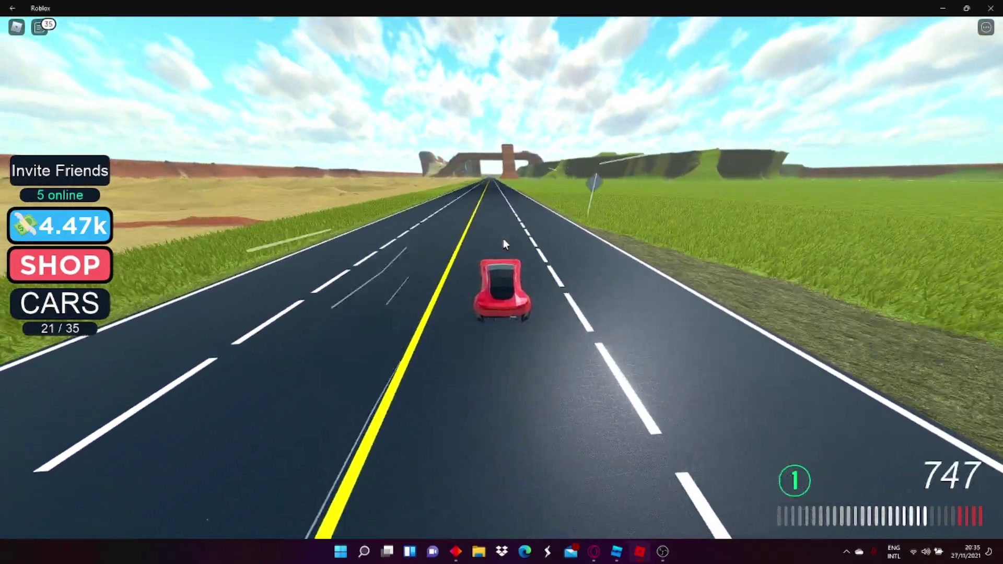
pyautogui.press('w')
pyautogui.press('d')
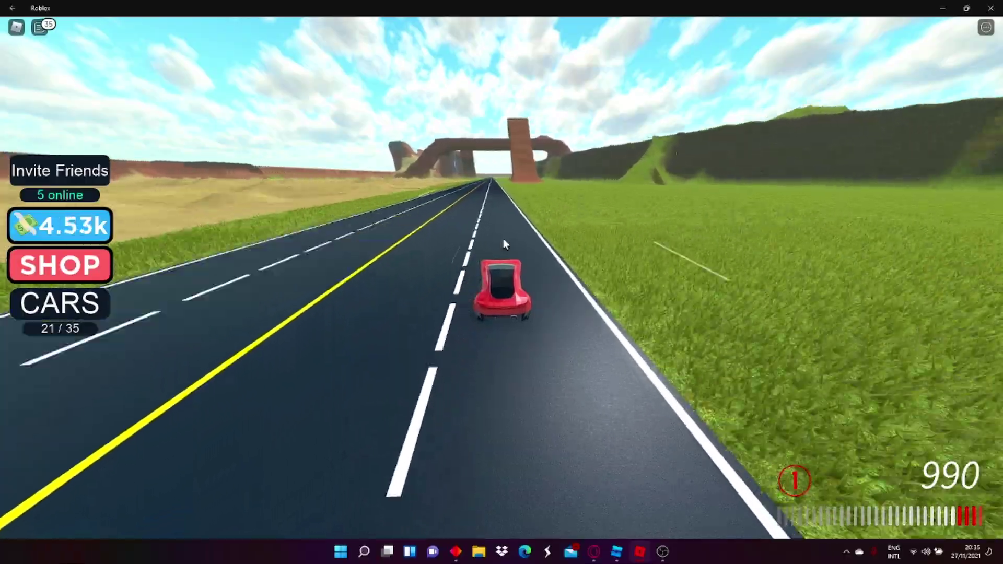
pyautogui.press('w')
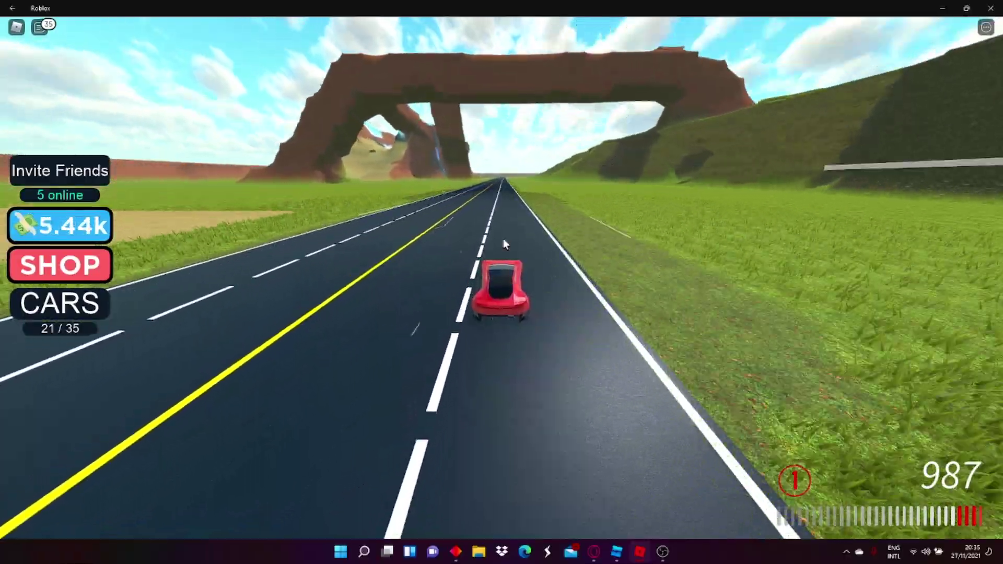
# Step: Swing off the road across the grass, hit the wall and turn back toward the road
pyautogui.press('w')
pyautogui.press('a')
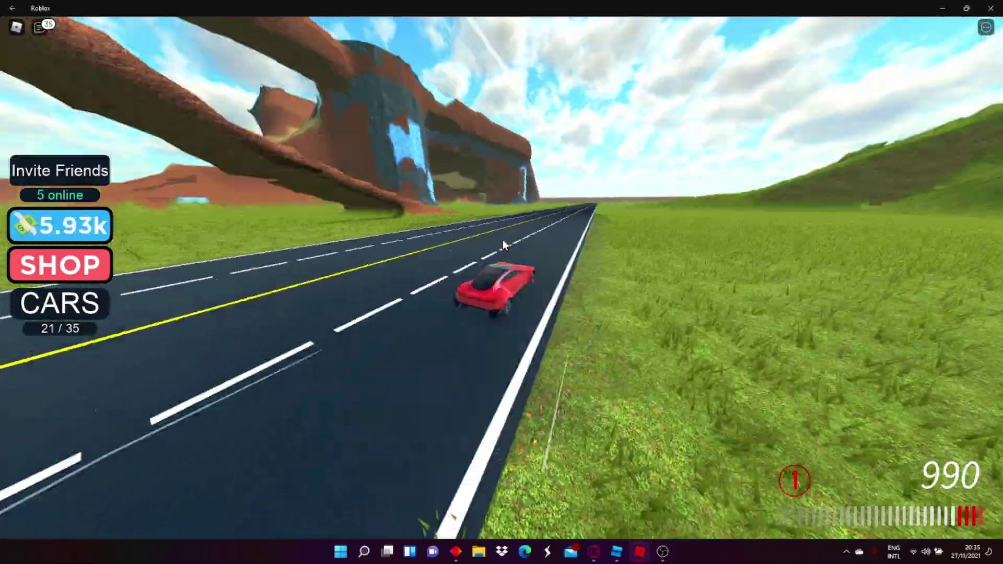
pyautogui.press('w')
pyautogui.press('a')
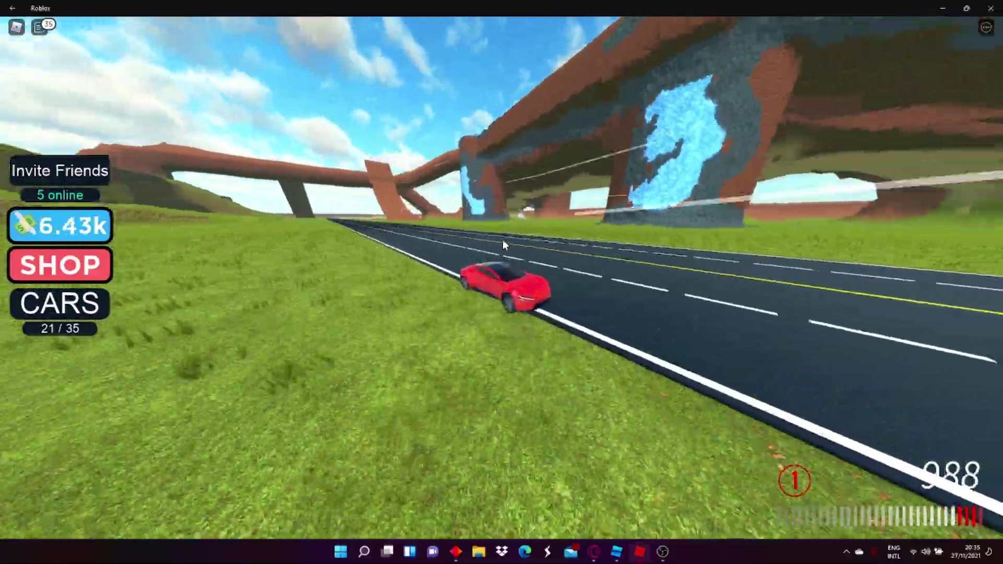
pyautogui.press('w')
pyautogui.press('a')
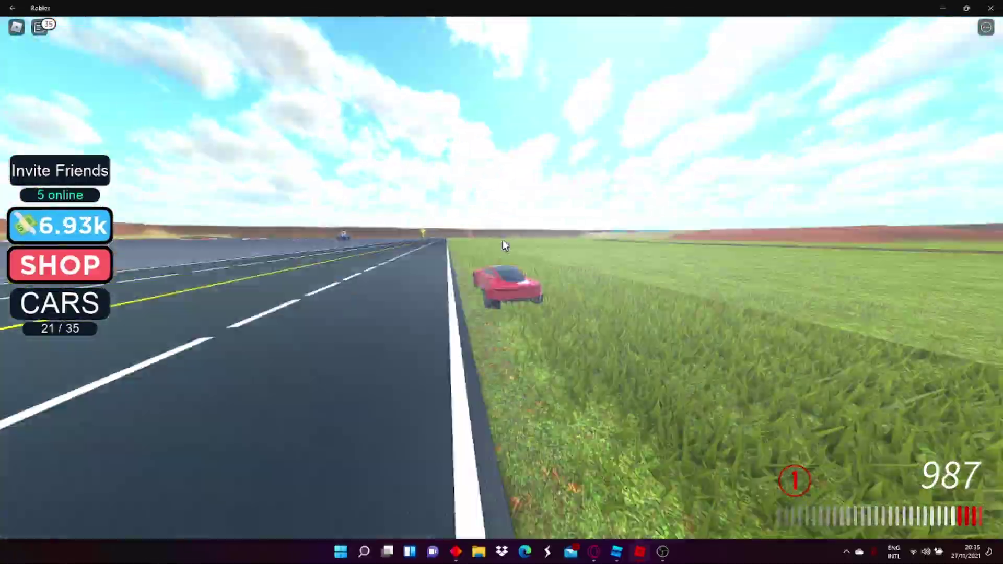
pyautogui.press('w')
pyautogui.press('d')
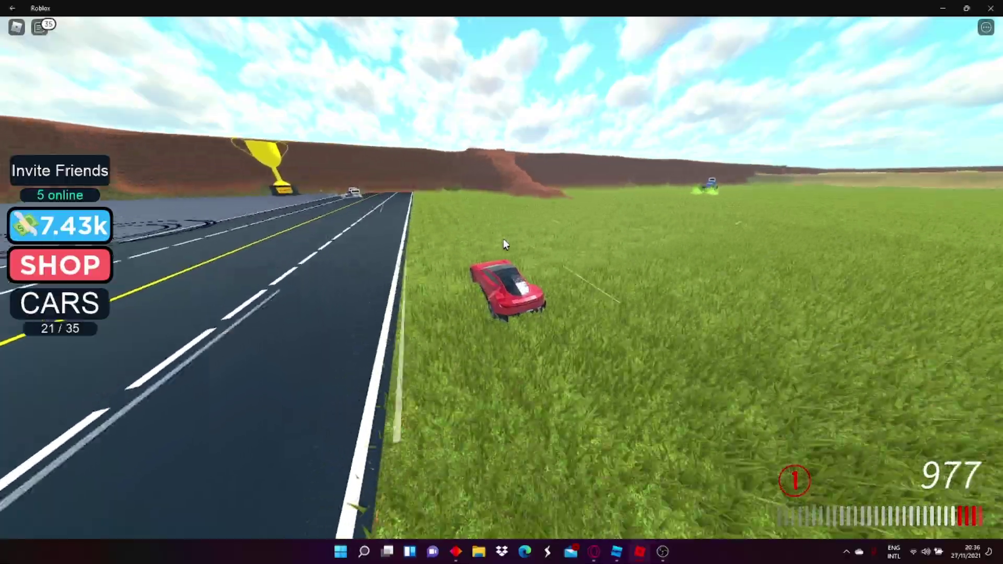
pyautogui.press('w')
pyautogui.press('a')
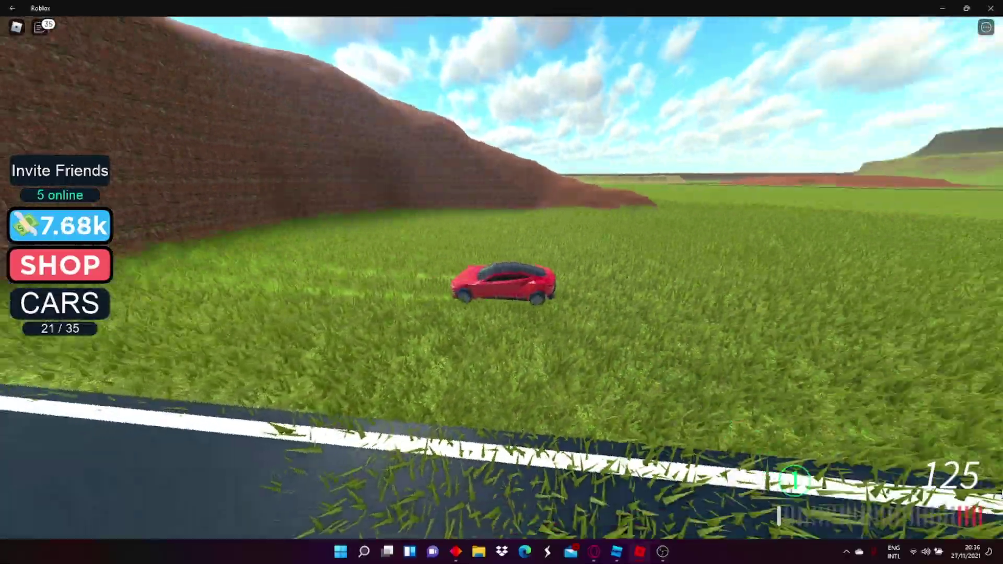
pyautogui.press('a')
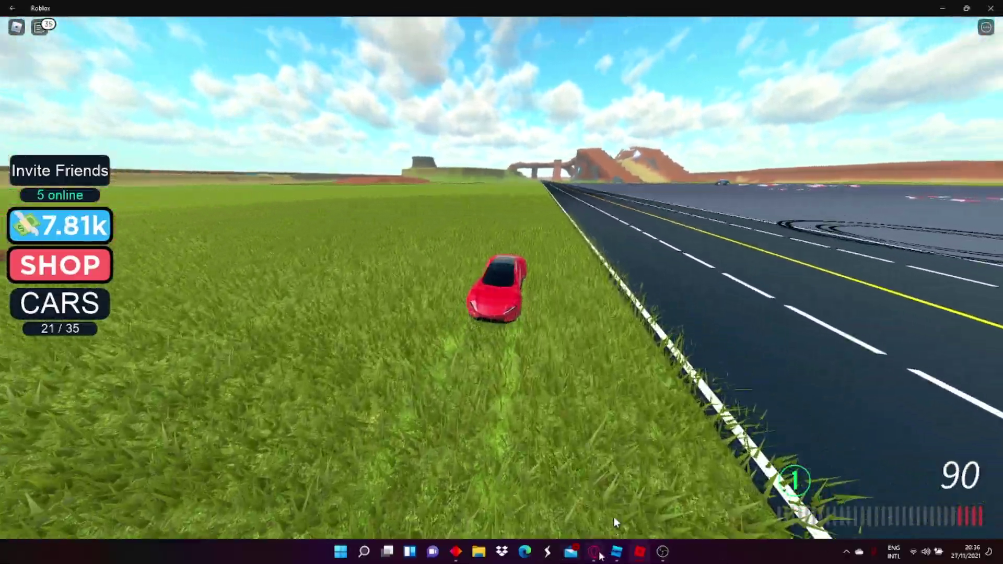
# Step: Switch to Opera and search Google Images for 'mercedes amg one'
pyautogui.click(601, 554)
pyautogui.click(441, 83)
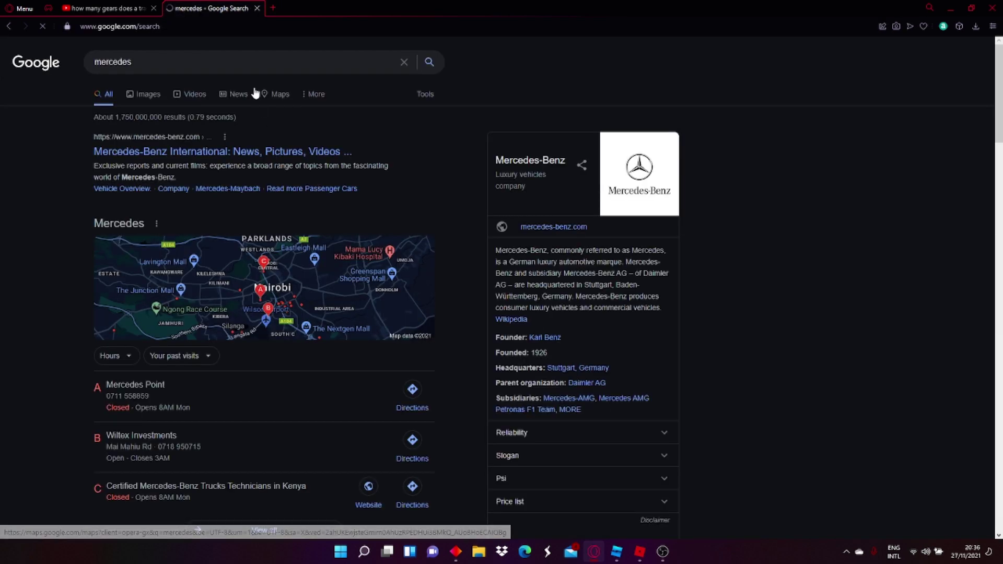
pyautogui.click(243, 65)
pyautogui.write('amg one')
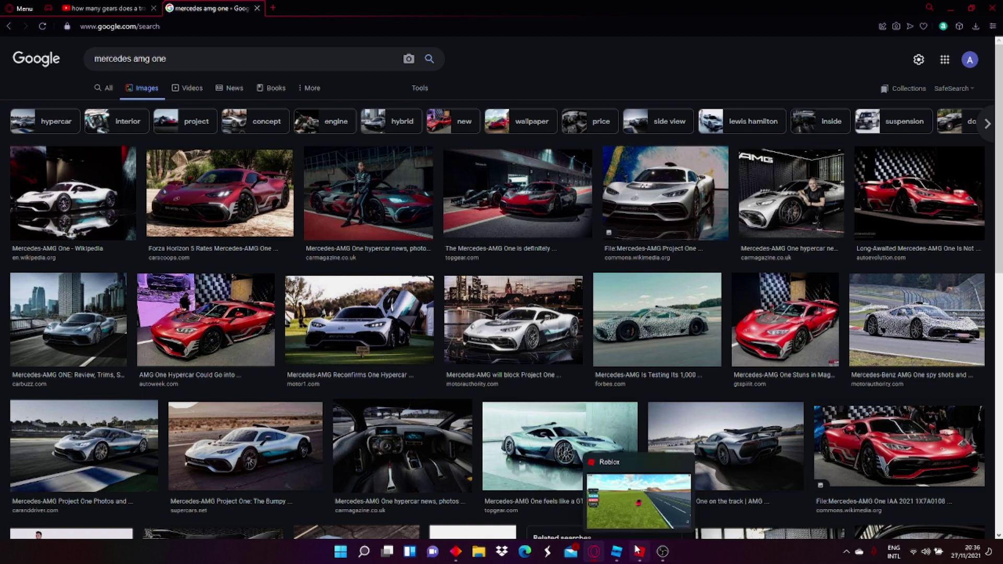
# Step: Return to Roblox, drift and reverse toward the wall, then turn onto the road
pyautogui.click(619, 520)
pyautogui.press('w')
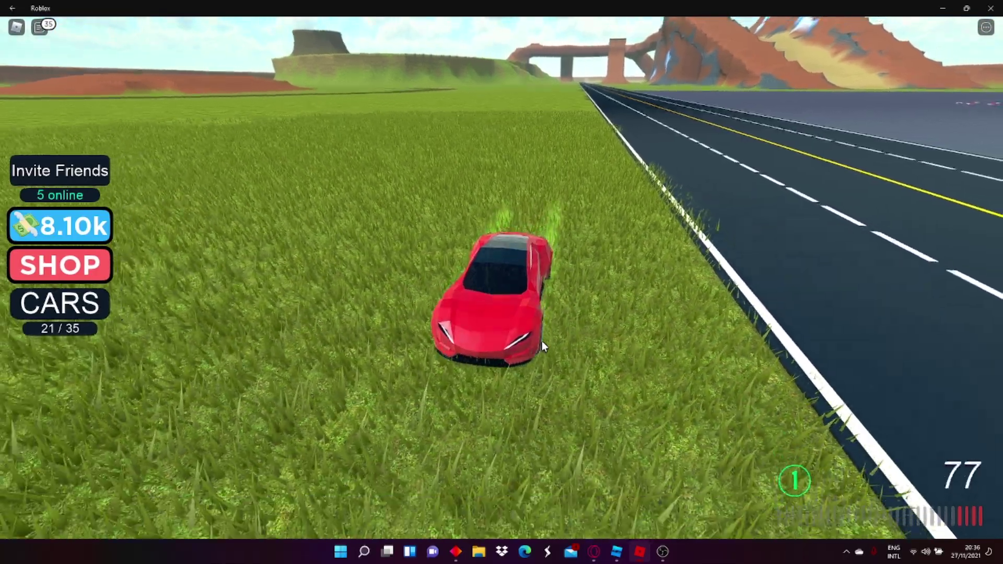
pyautogui.press('d')
pyautogui.press('space')
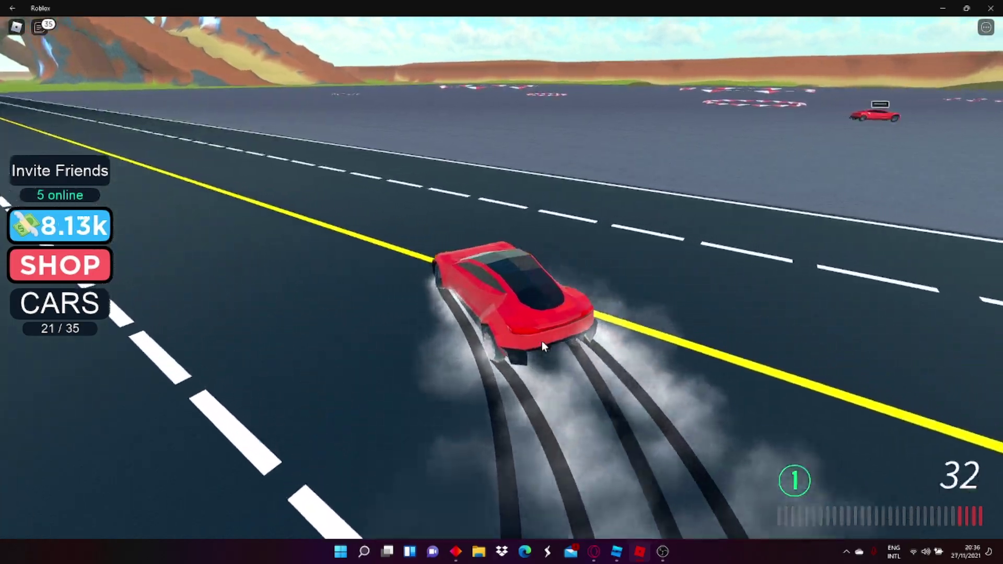
pyautogui.press('s')
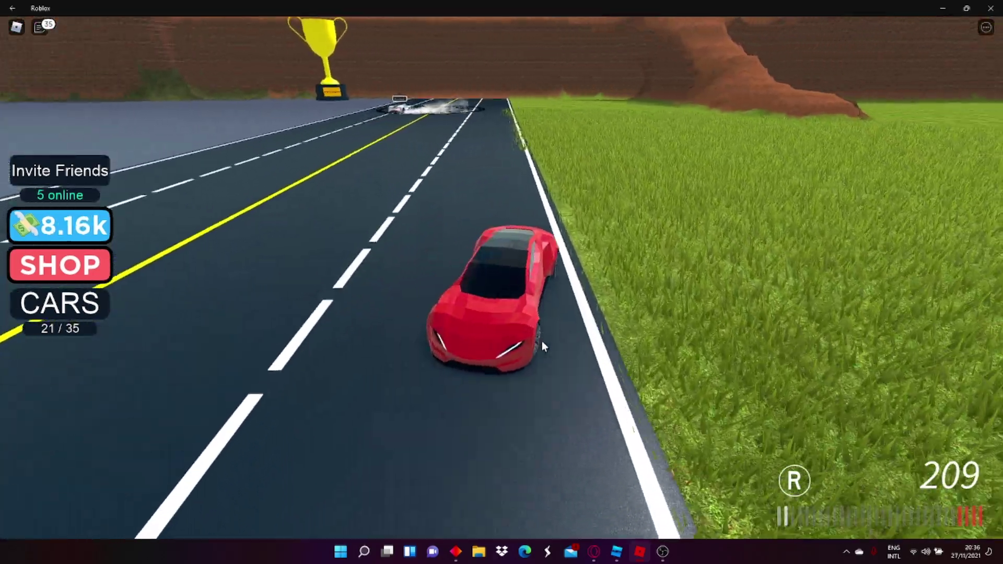
pyautogui.press('a')
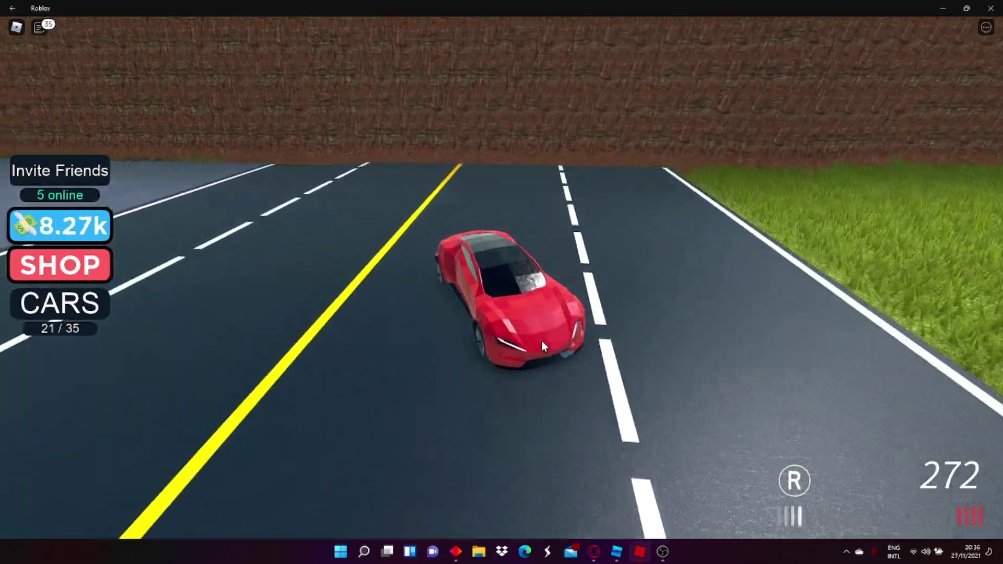
pyautogui.press('w')
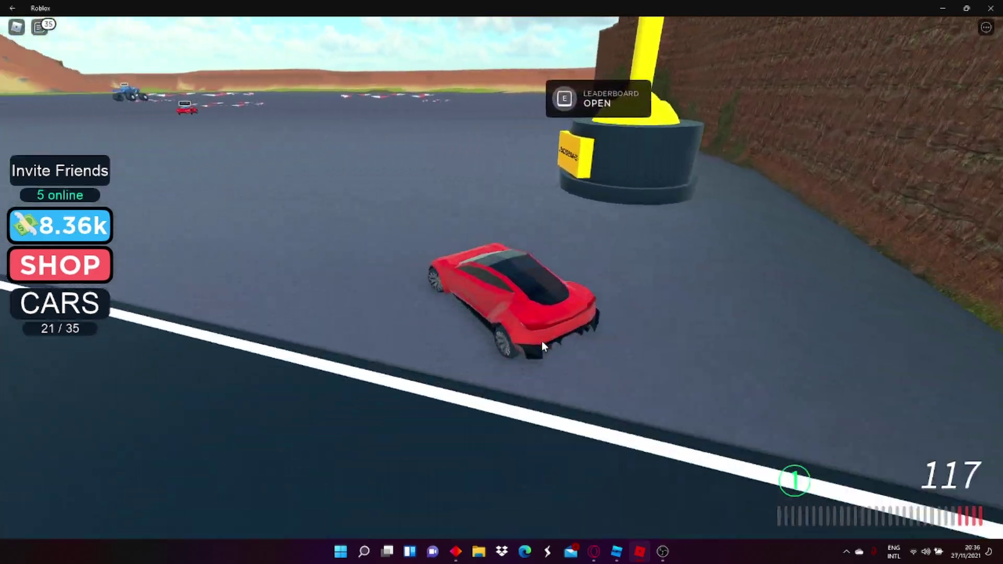
pyautogui.press('a')
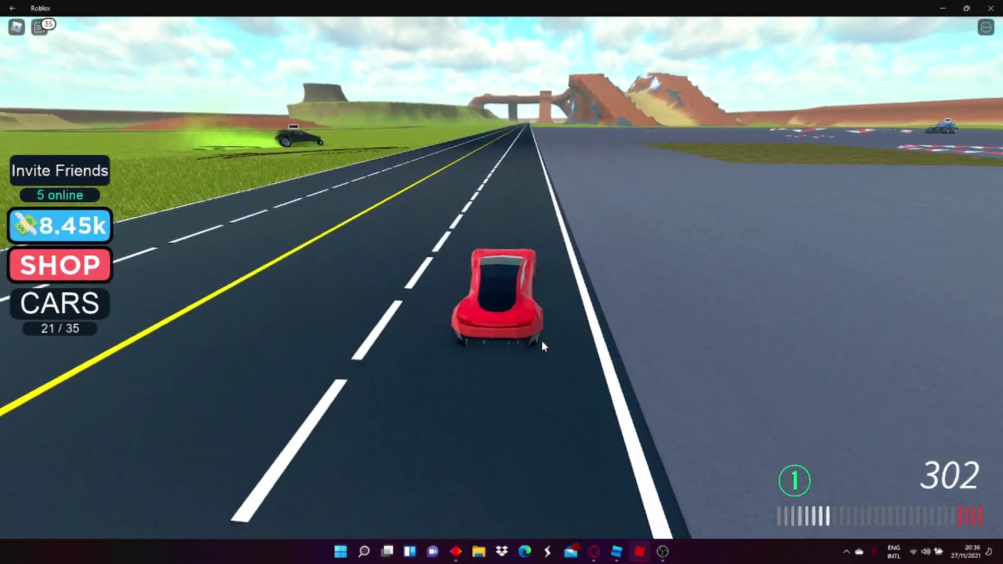
# Step: Race the Roadster to top speed down the highway, weaving around the yellow line
pyautogui.press('w')
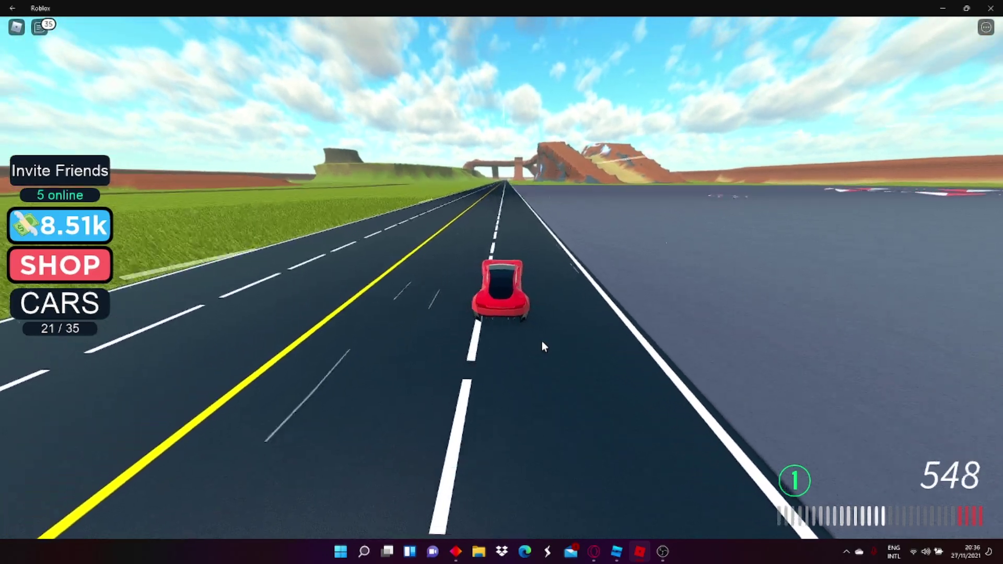
pyautogui.press('w')
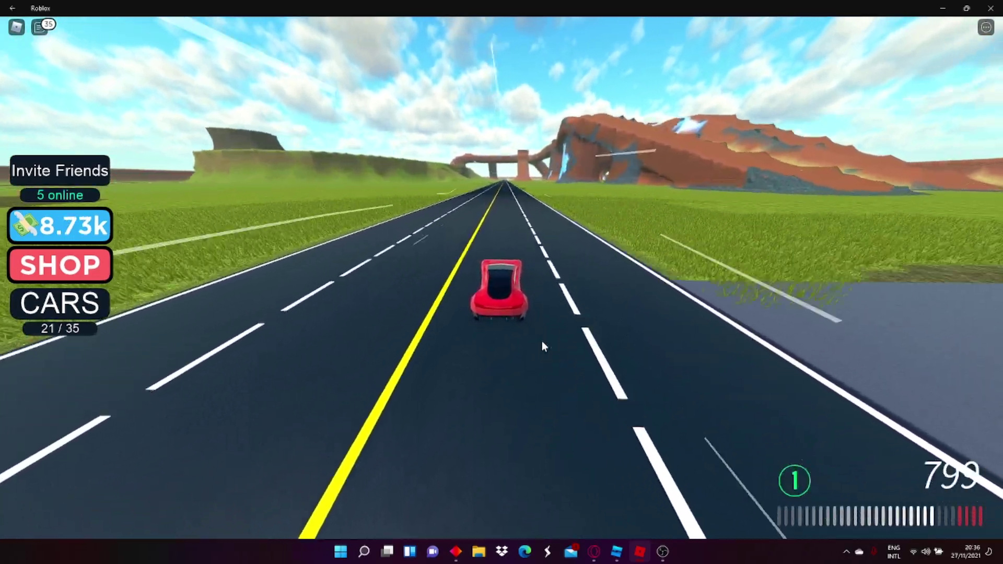
pyautogui.press('d')
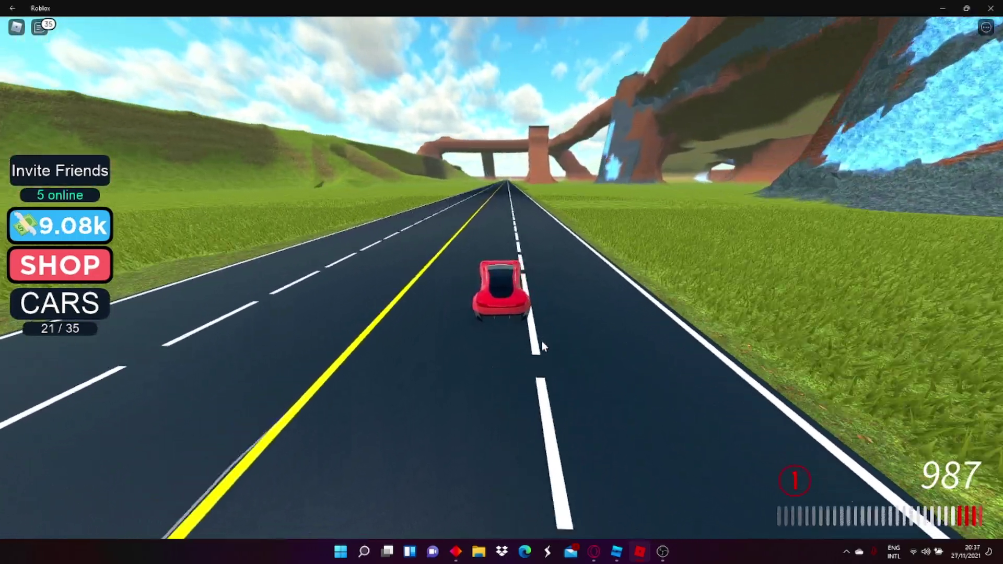
pyautogui.press('a')
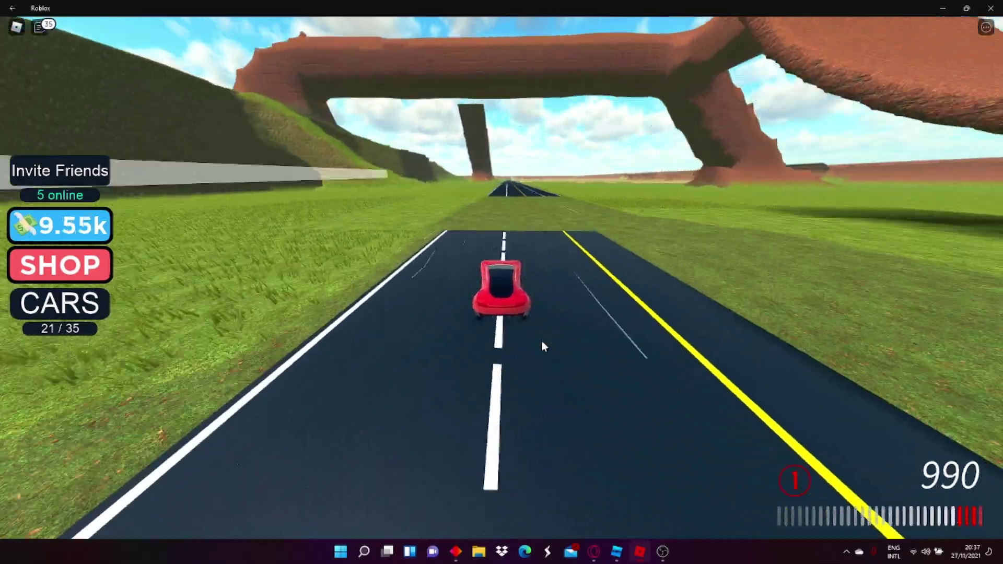
pyautogui.press('d')
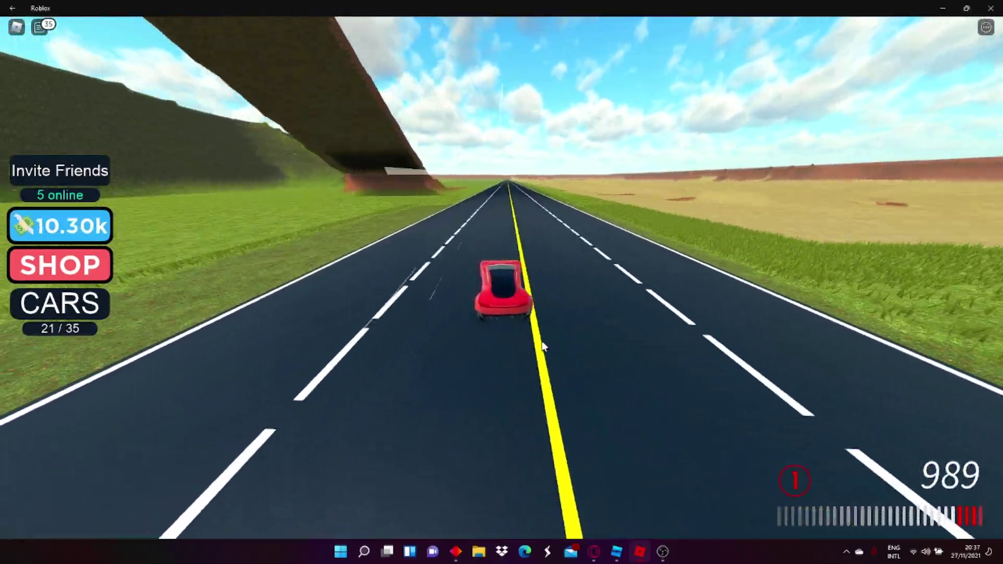
pyautogui.press('a')
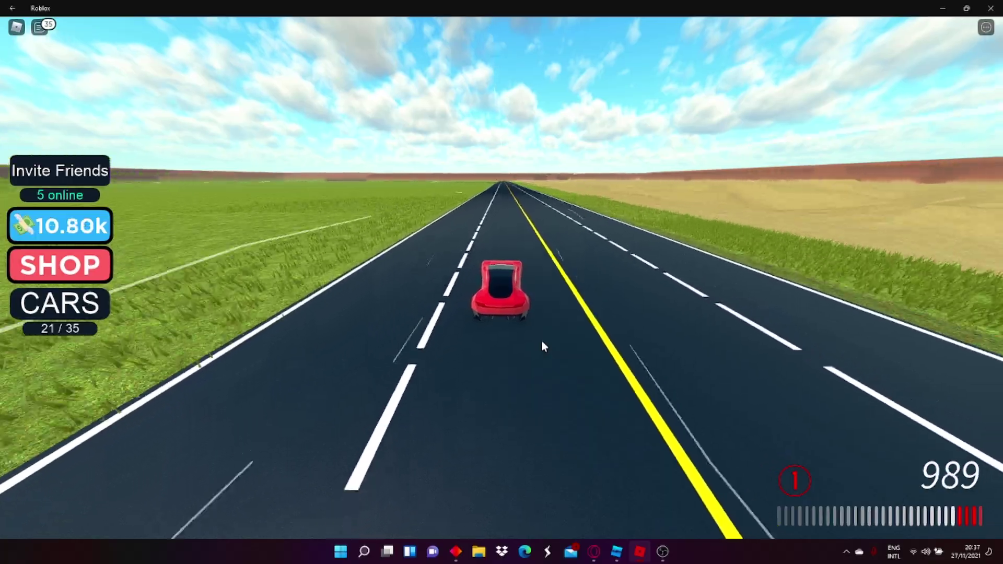
pyautogui.press('d')
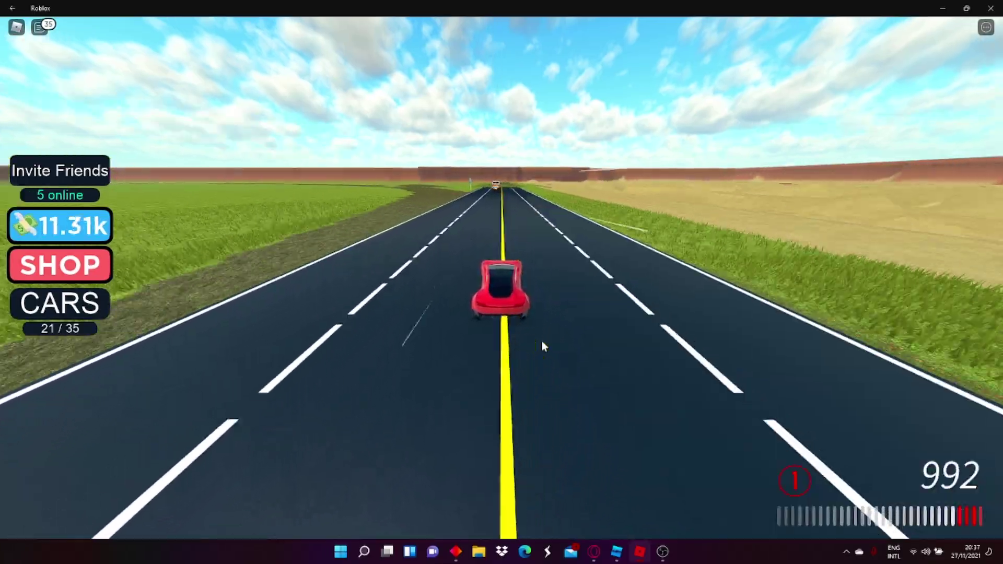
pyautogui.press('d')
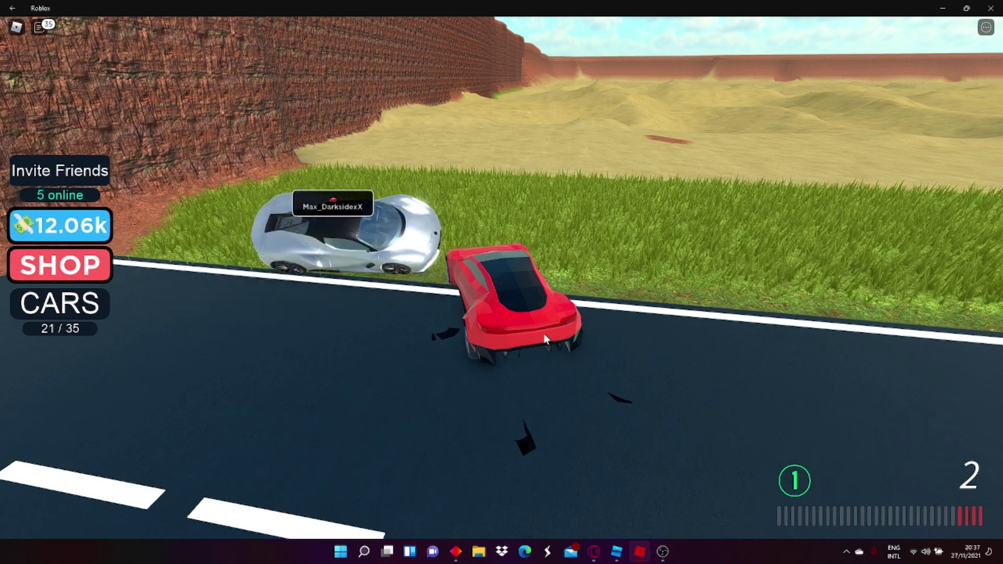
# Step: Reverse away from the grass, drive on, then leave the road onto the grass
pyautogui.press('s')
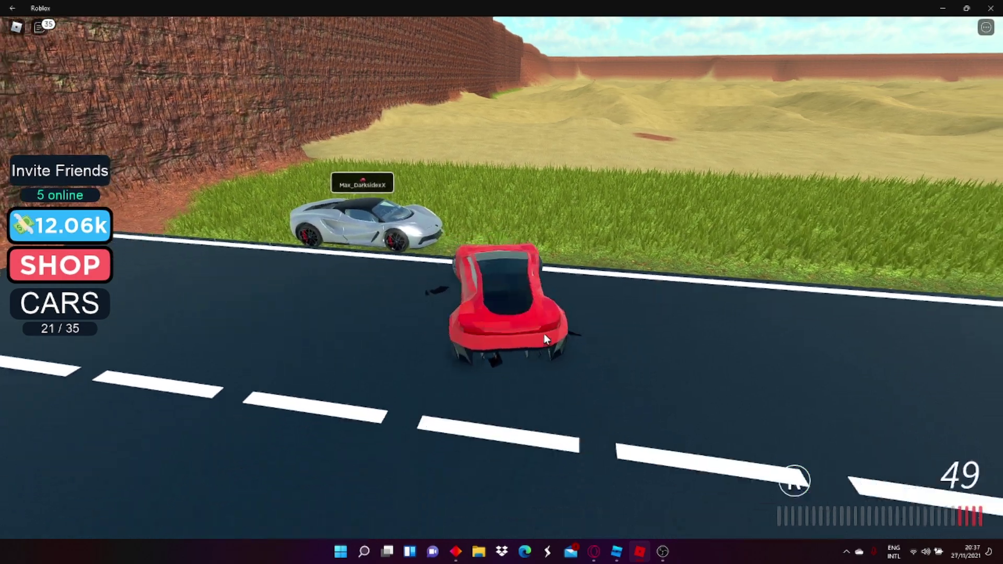
pyautogui.press('a')
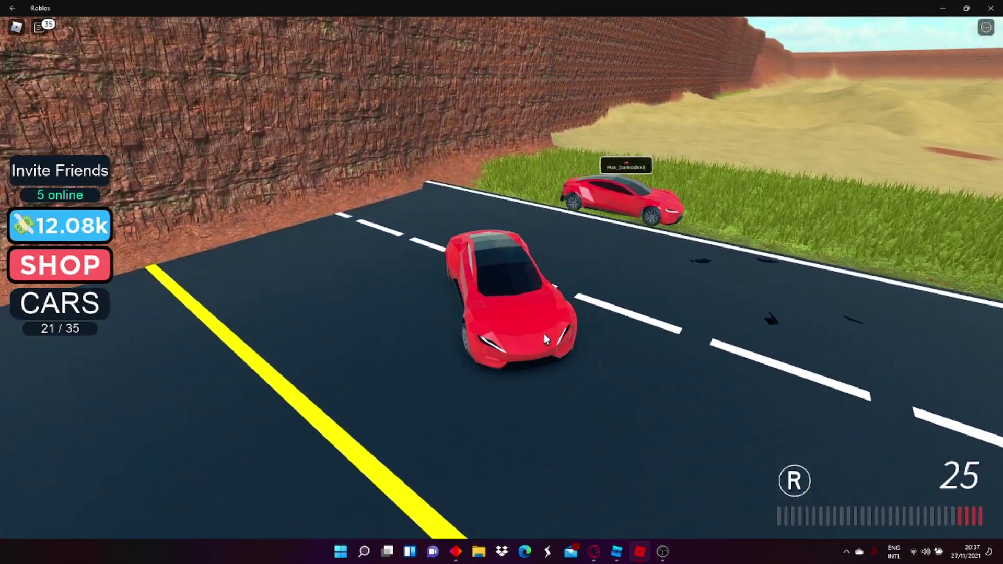
pyautogui.press('w')
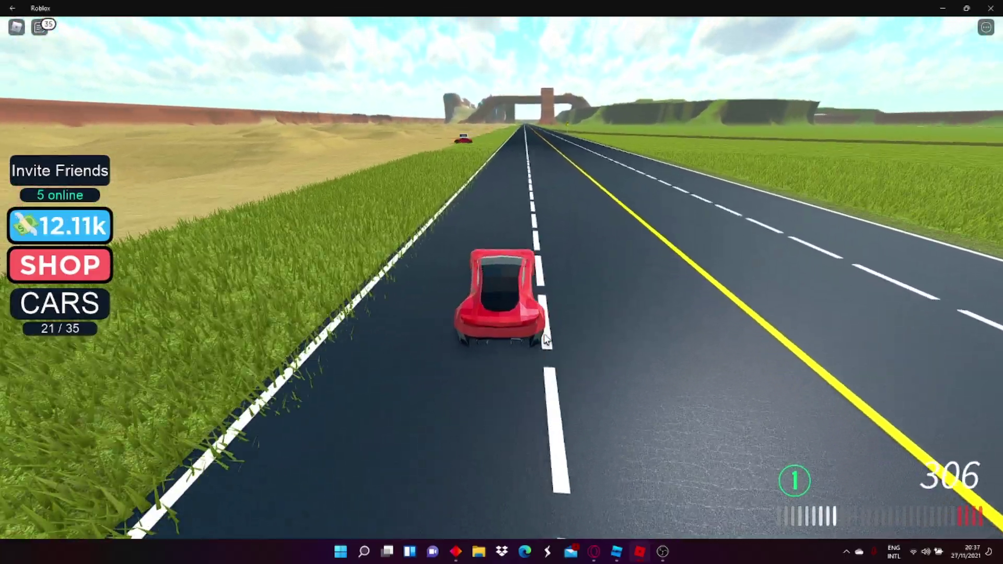
pyautogui.press('d')
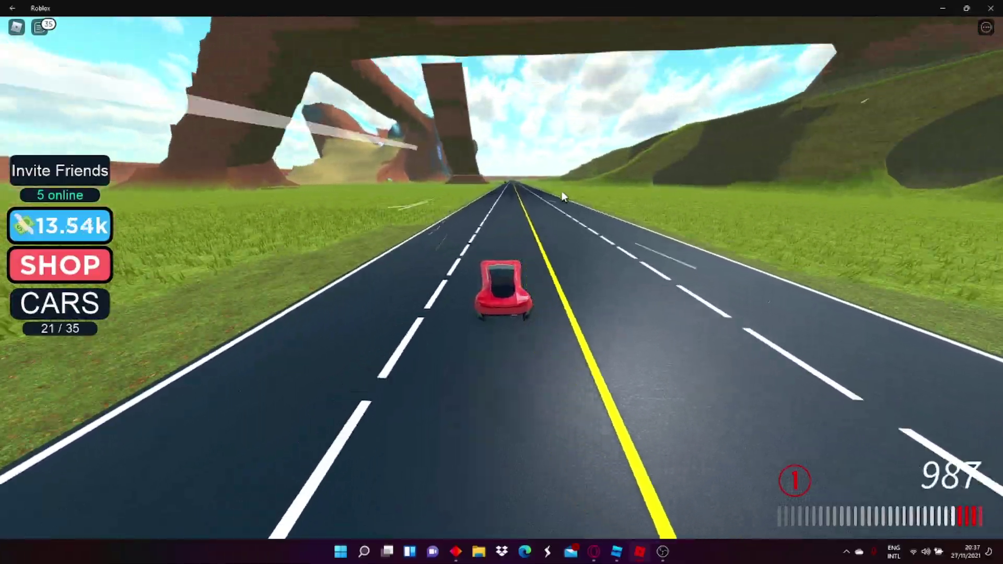
pyautogui.press('a')
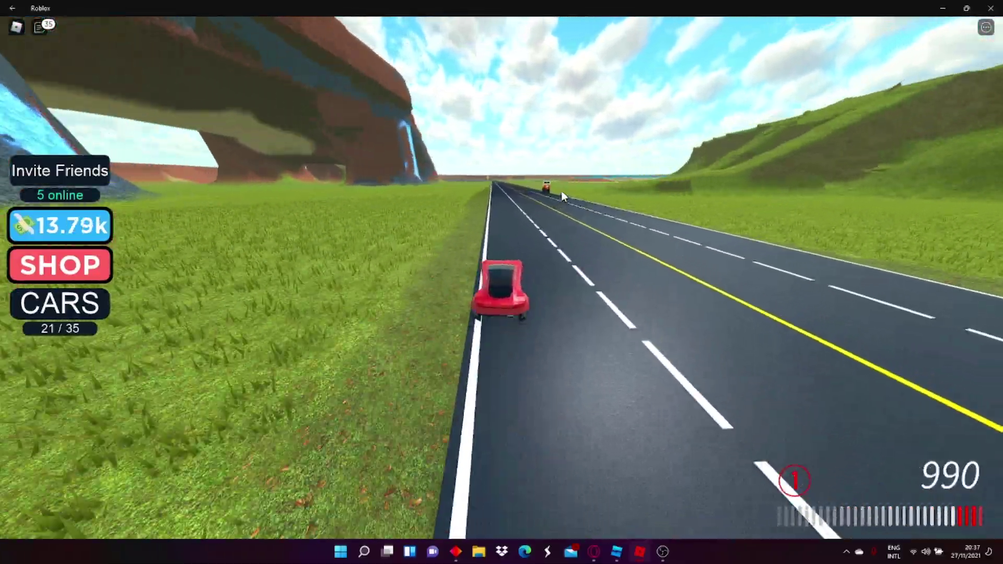
pyautogui.press('d')
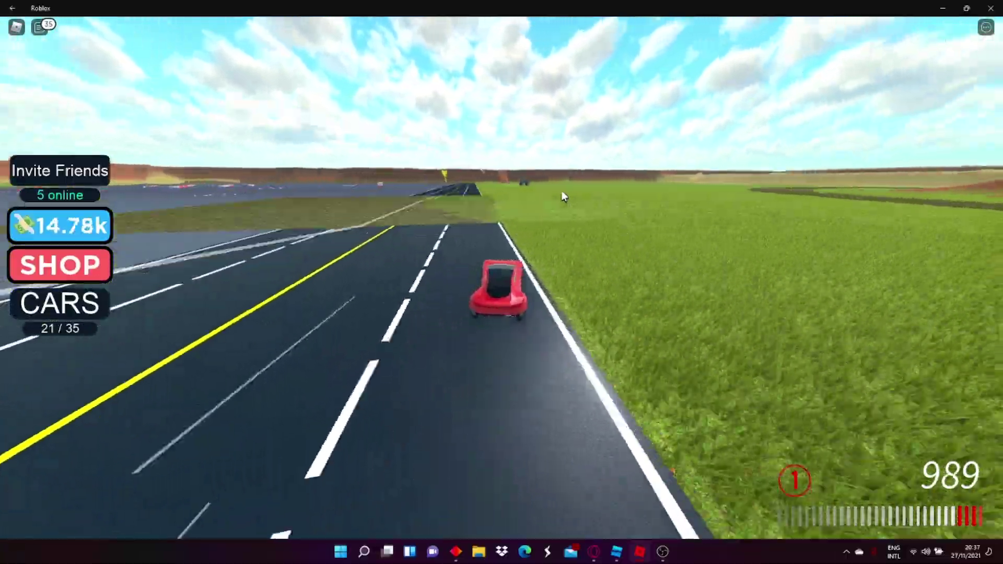
pyautogui.press('d')
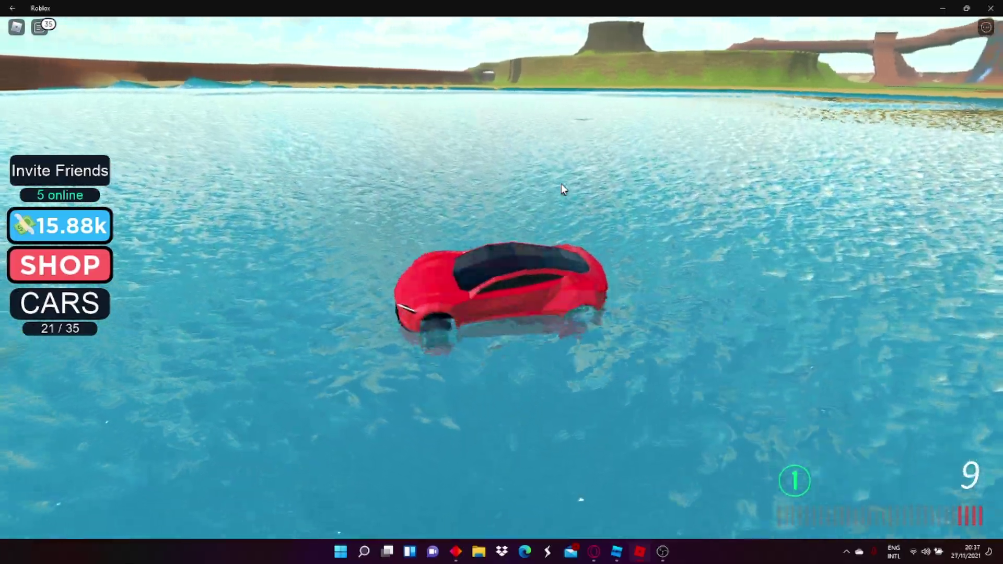
# Step: Drive the Roadster across the water, turning right along the wall
pyautogui.press('w')
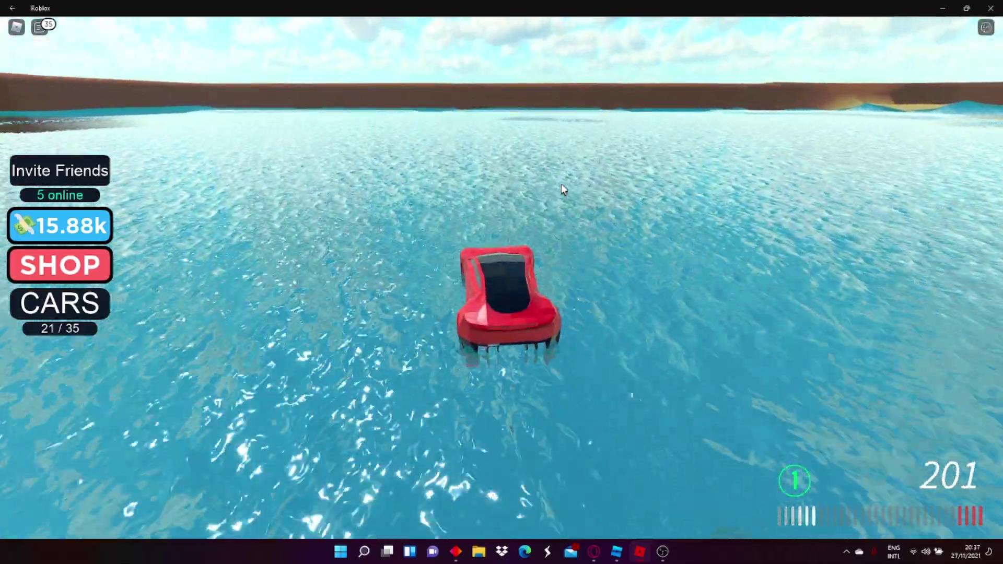
pyautogui.press('d')
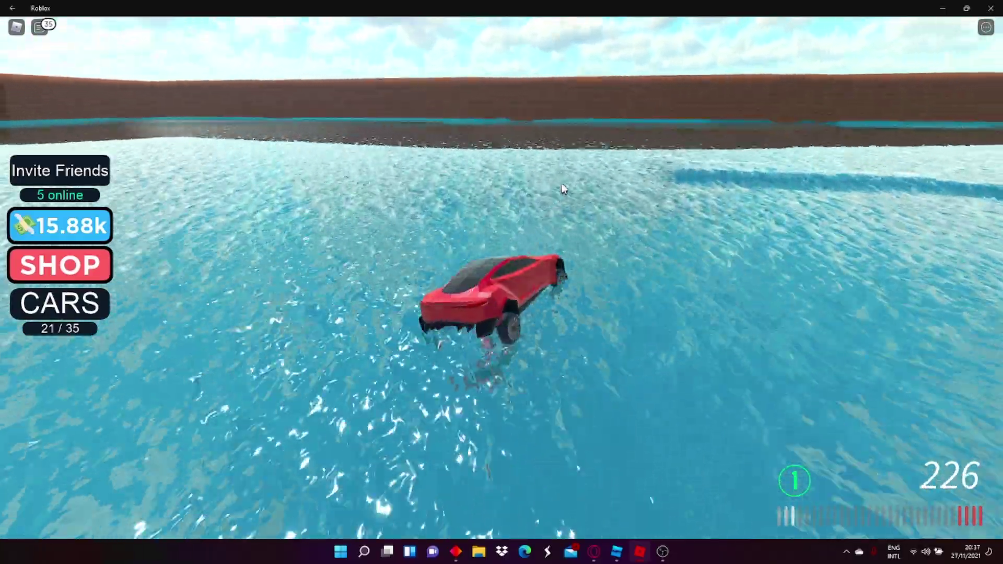
pyautogui.press('d')
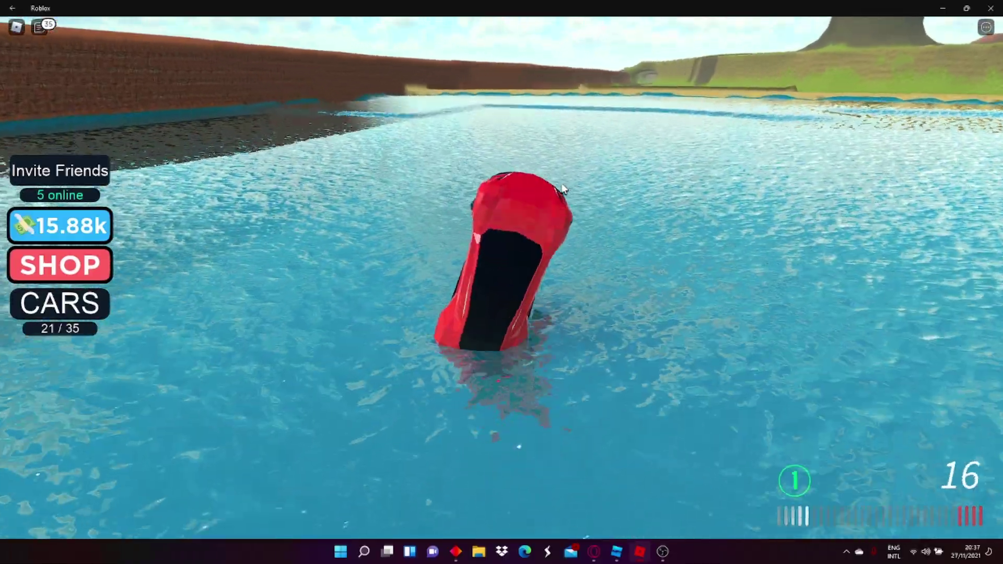
pyautogui.press('w')
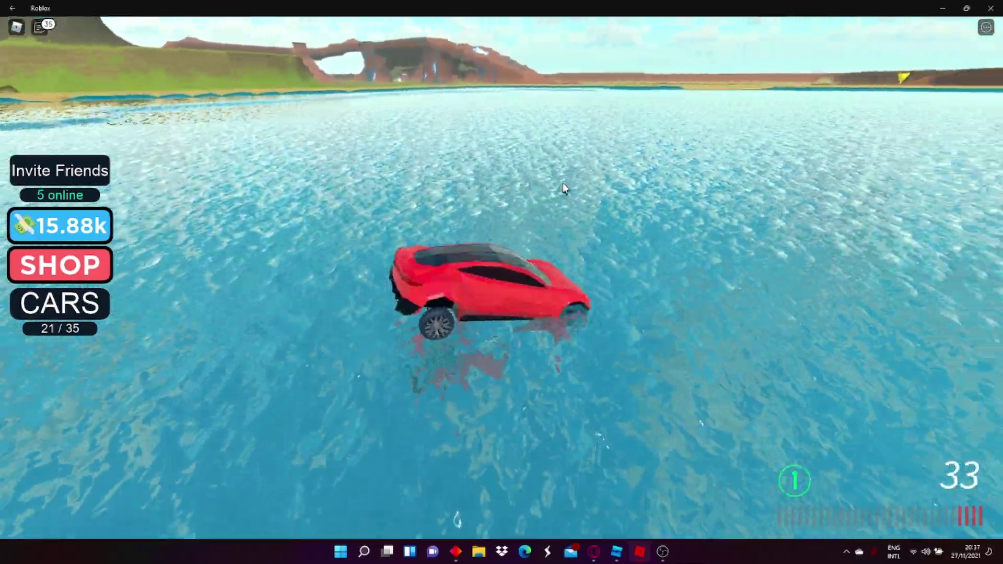
pyautogui.press('w')
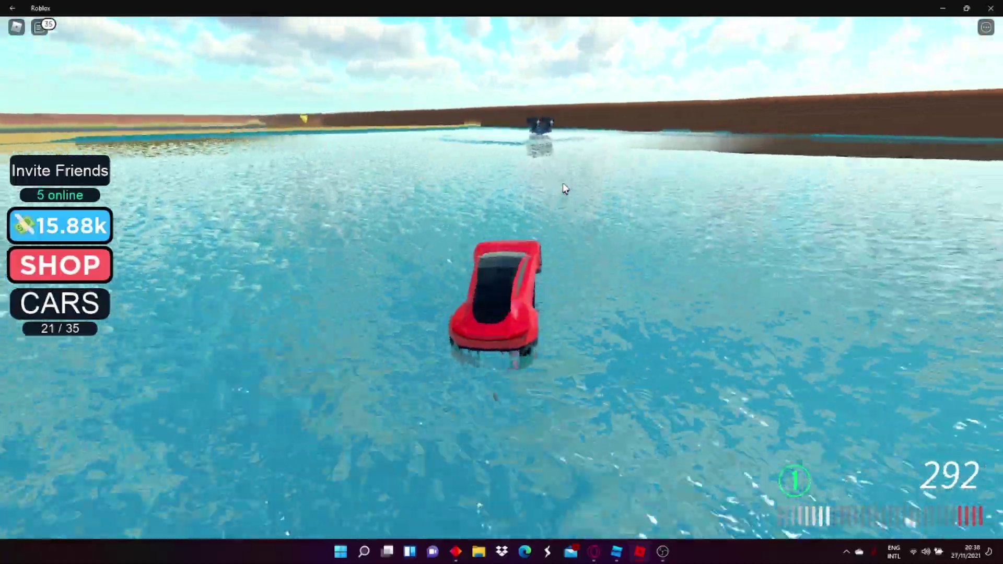
# Step: Swerve and turn left across the water until the car dives underwater
pyautogui.press('d')
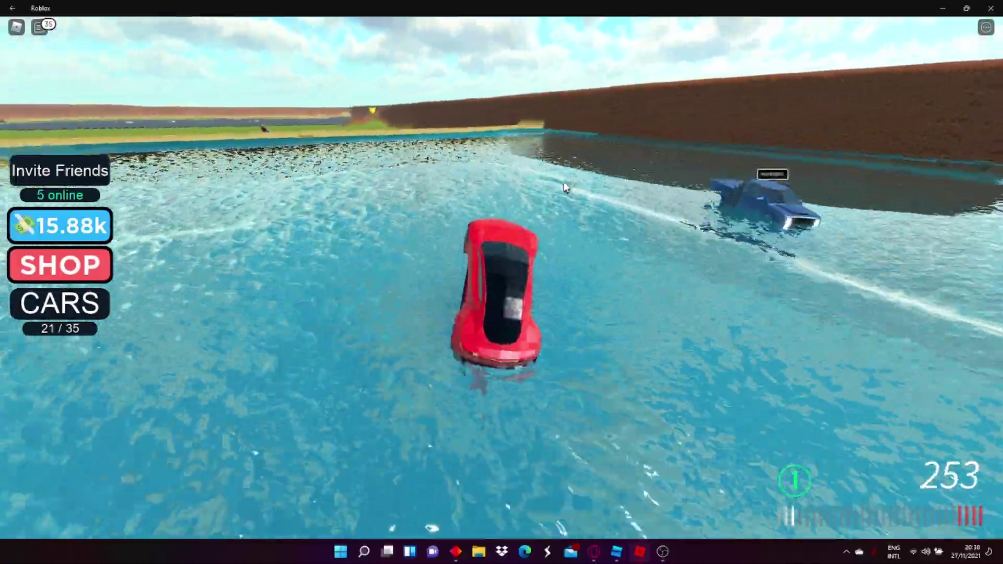
pyautogui.press('a')
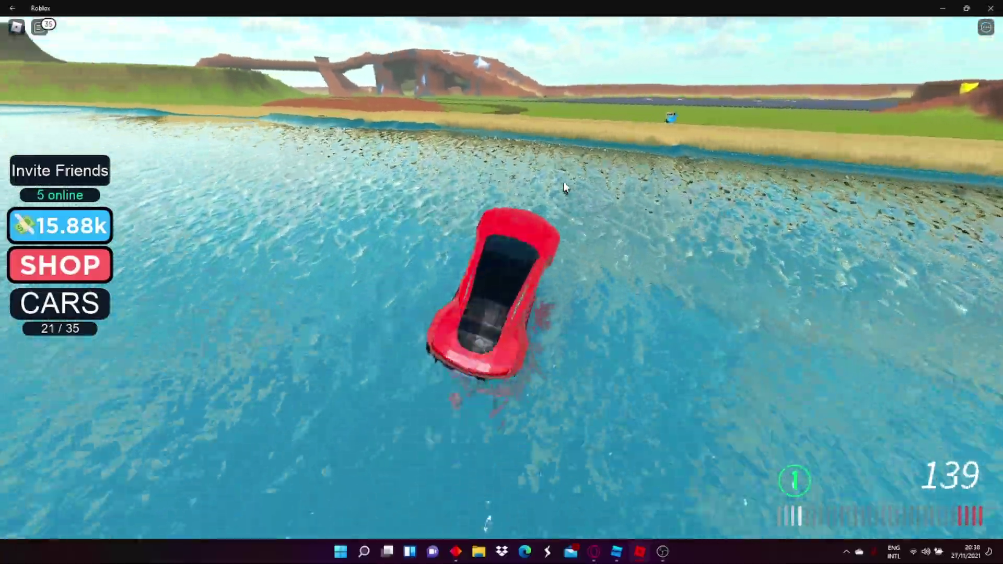
pyautogui.press('w')
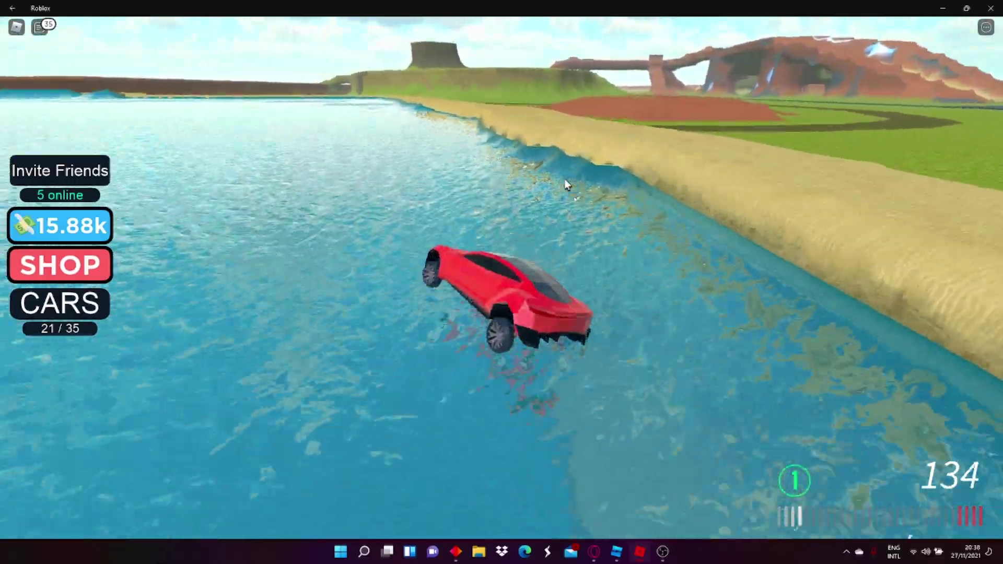
pyautogui.press('a')
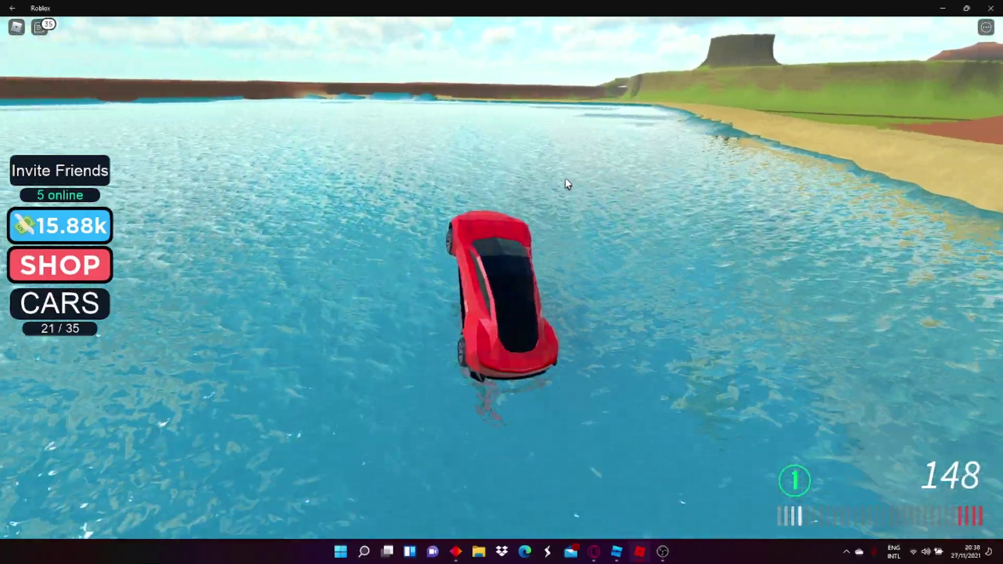
pyautogui.press('w')
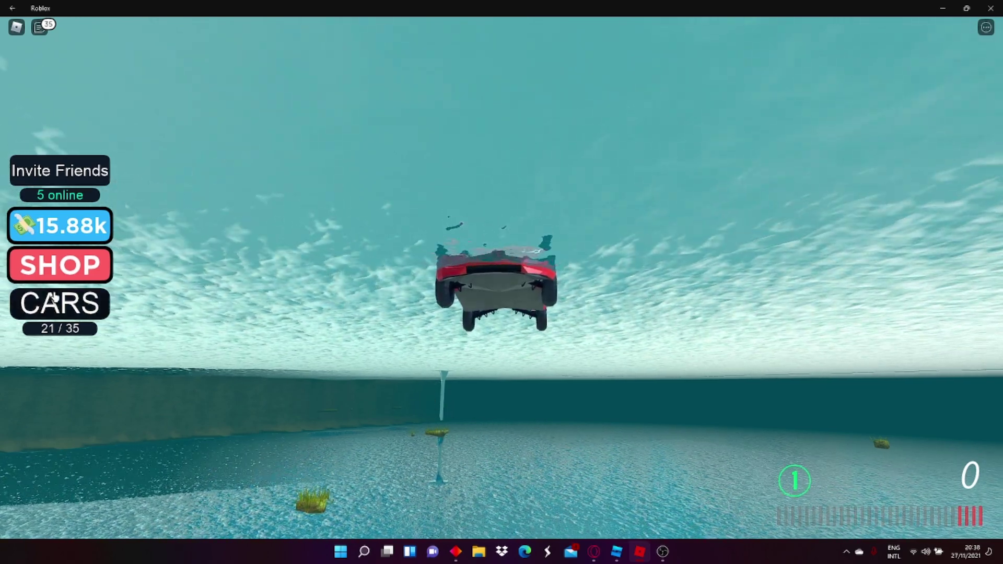
# Step: Buy the Tesla Roadster's first Acceleration upgrade from the CARS list
pyautogui.click(101, 304)
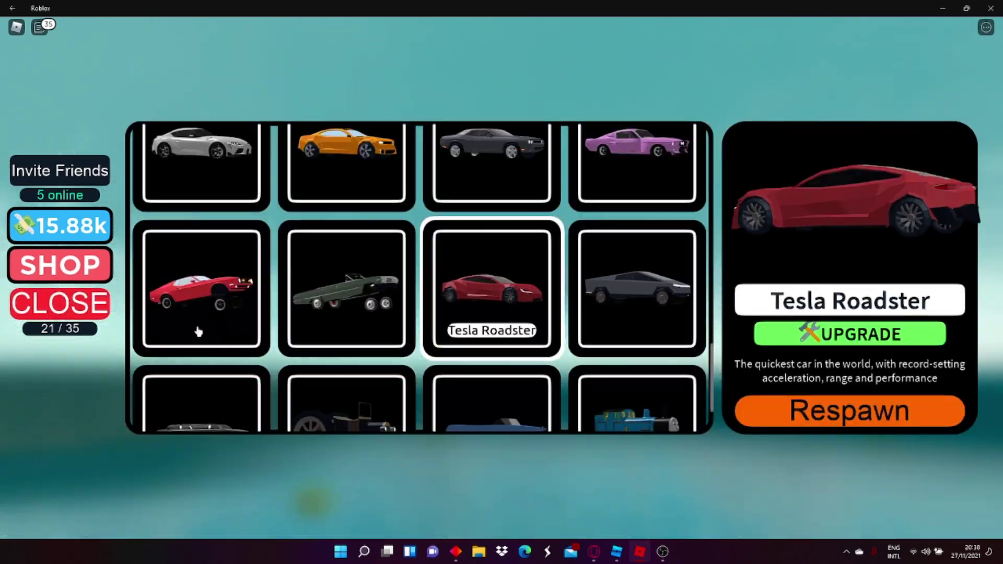
pyautogui.click(831, 335)
pyautogui.click(951, 247)
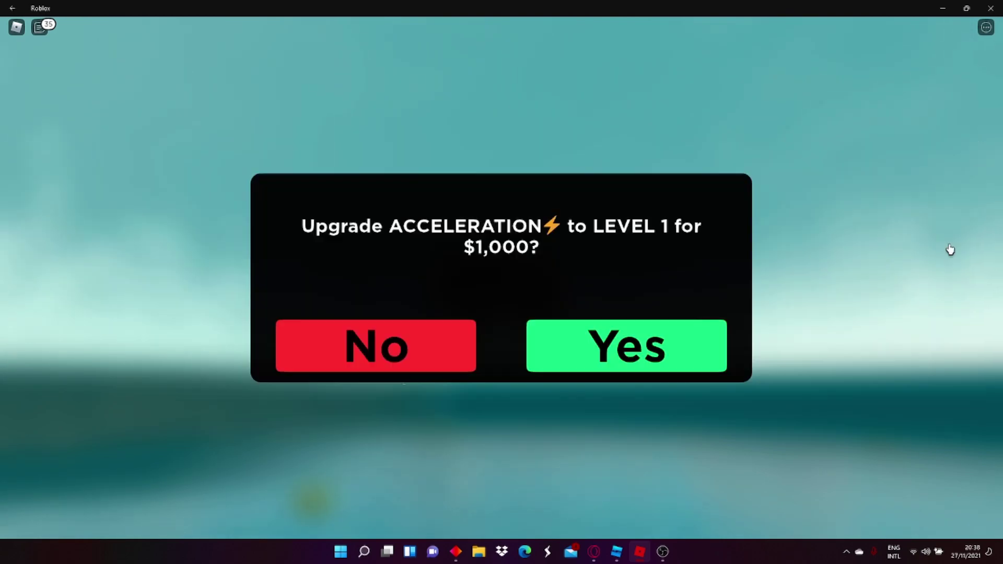
pyautogui.click(692, 338)
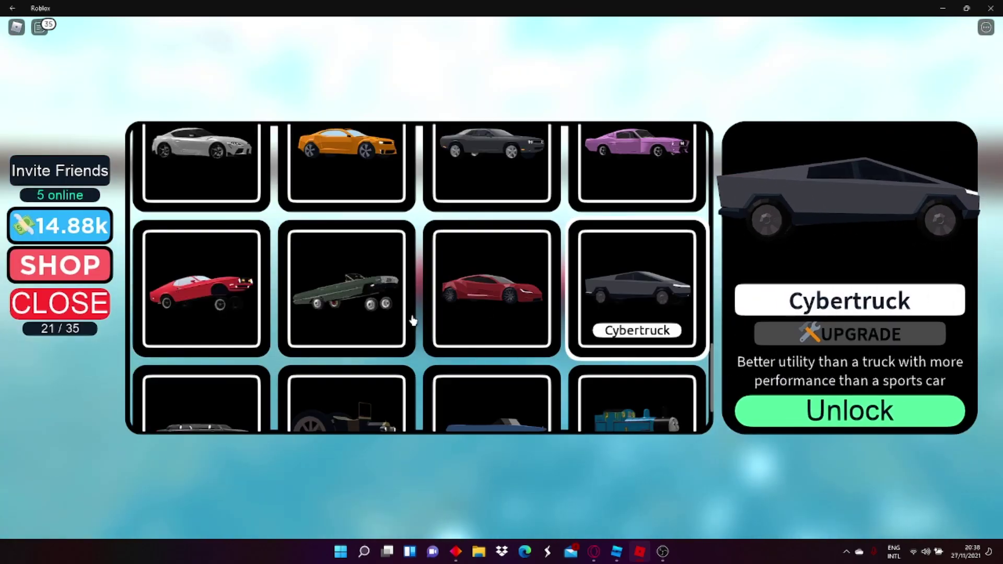
# Step: Buy two more Acceleration upgrades to reach level 3, leaving 882.00 cash
pyautogui.click(491, 302)
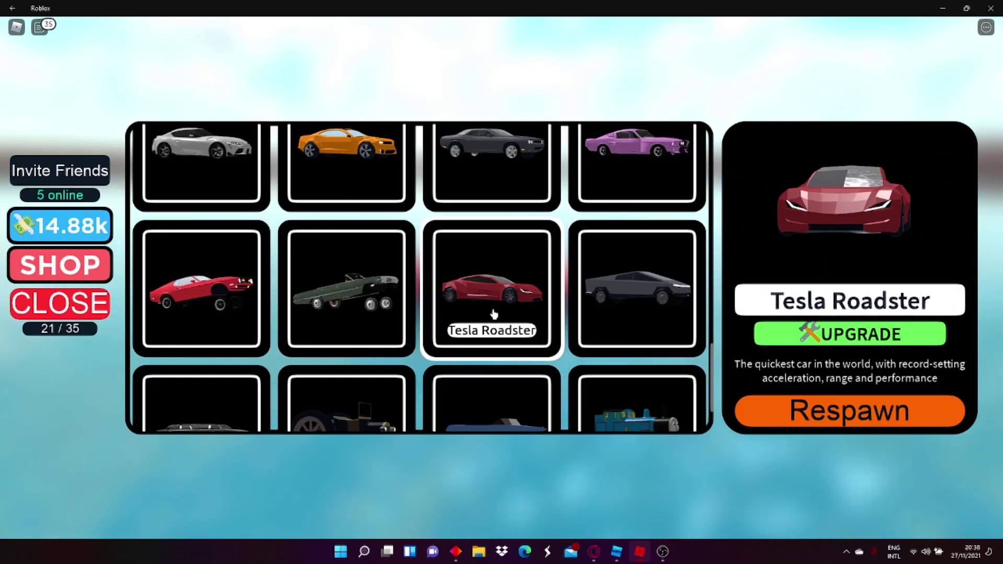
pyautogui.click(830, 335)
pyautogui.click(937, 242)
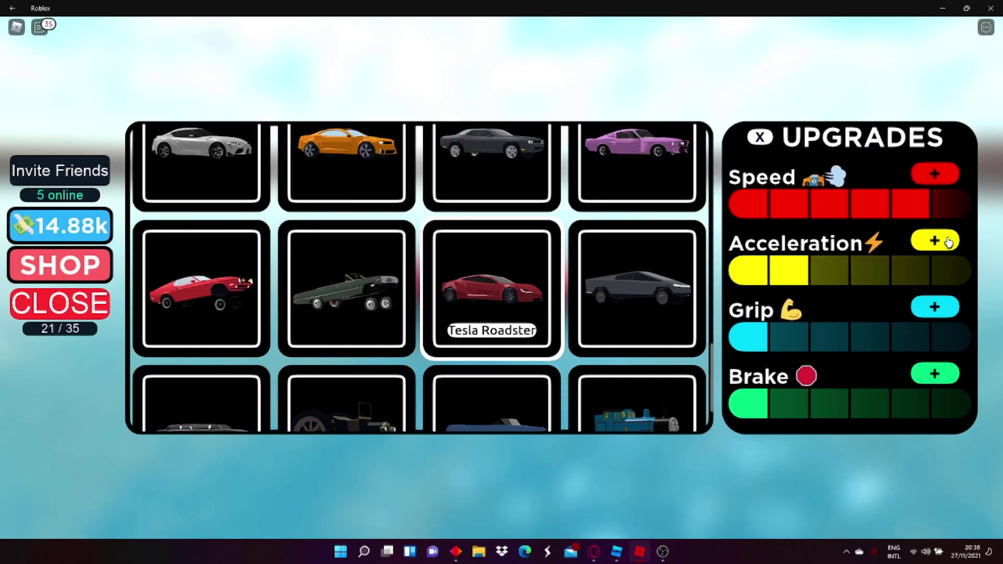
pyautogui.click(693, 332)
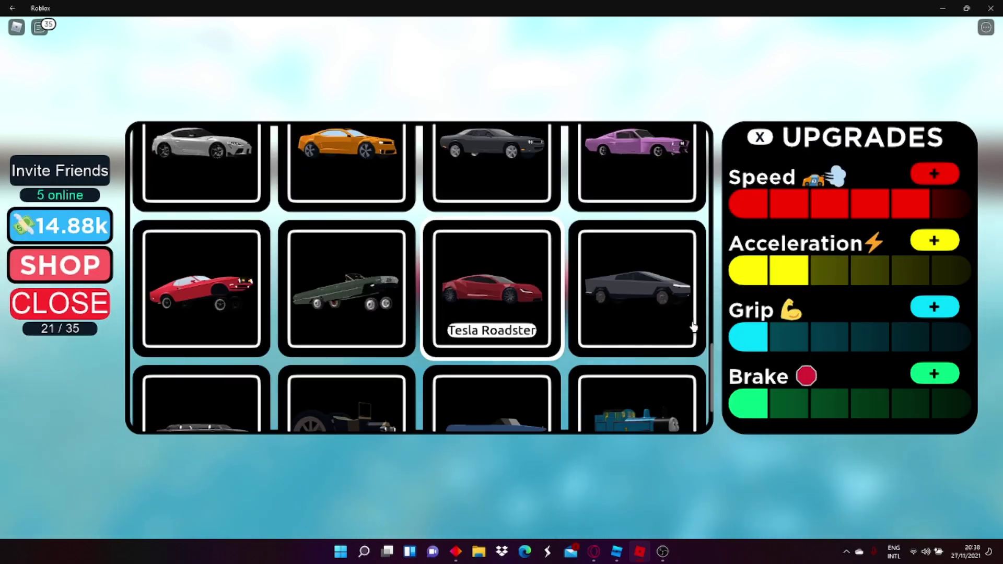
pyautogui.click(952, 243)
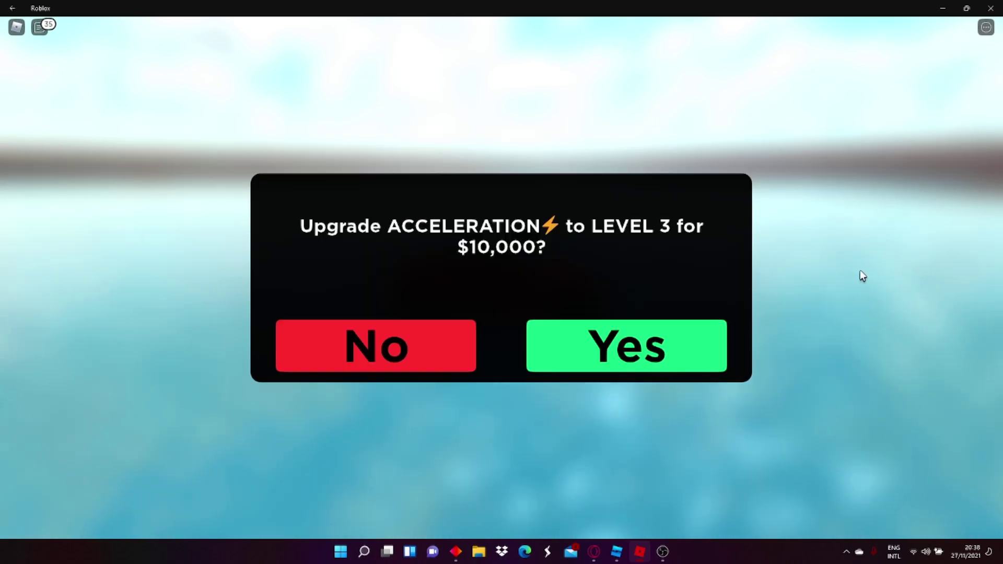
pyautogui.click(599, 346)
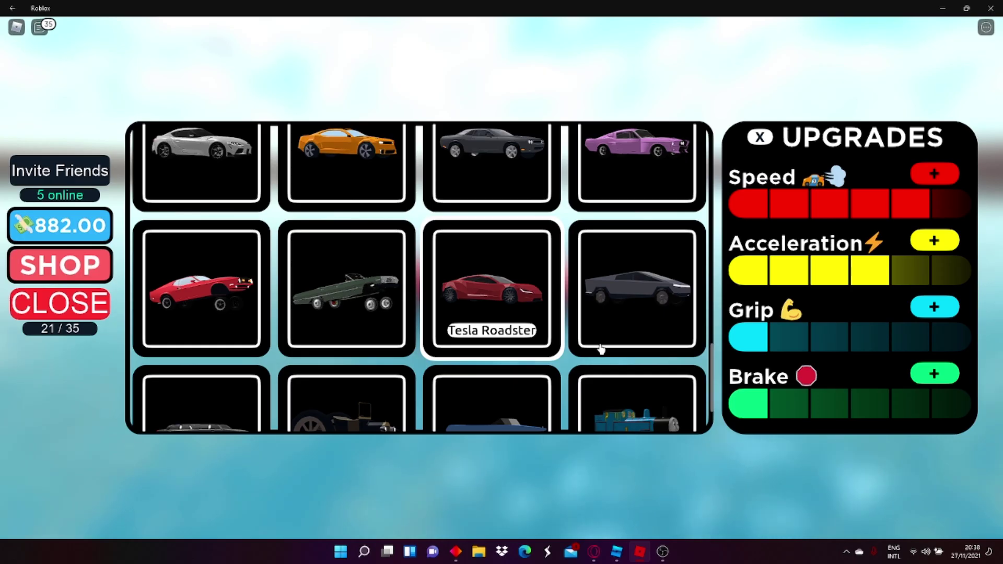
pyautogui.click(83, 310)
# Step: Drive the Tesla forward and left across the lake onto the grassland, where it flips
pyautogui.press('w')
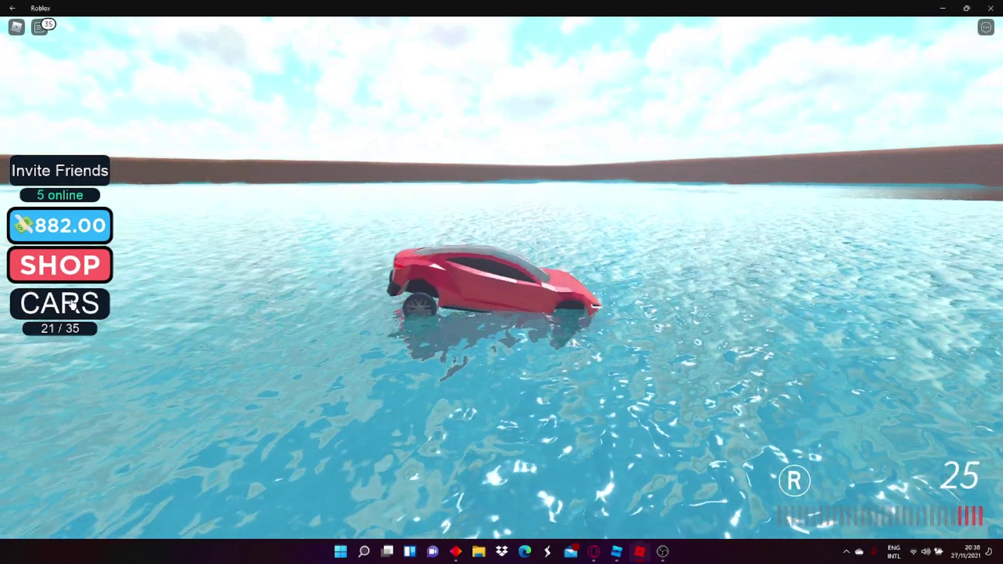
pyautogui.press('a')
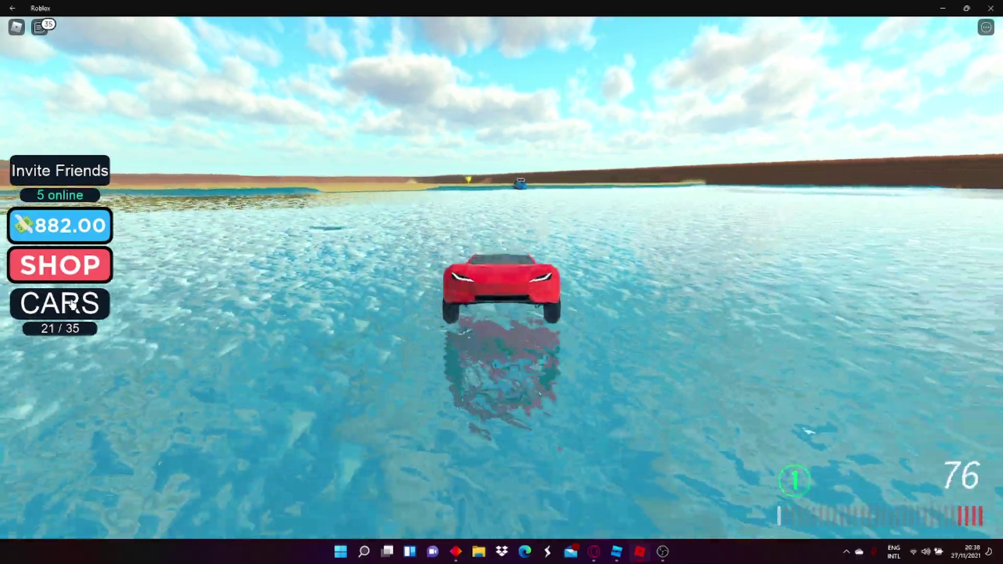
pyautogui.press('w')
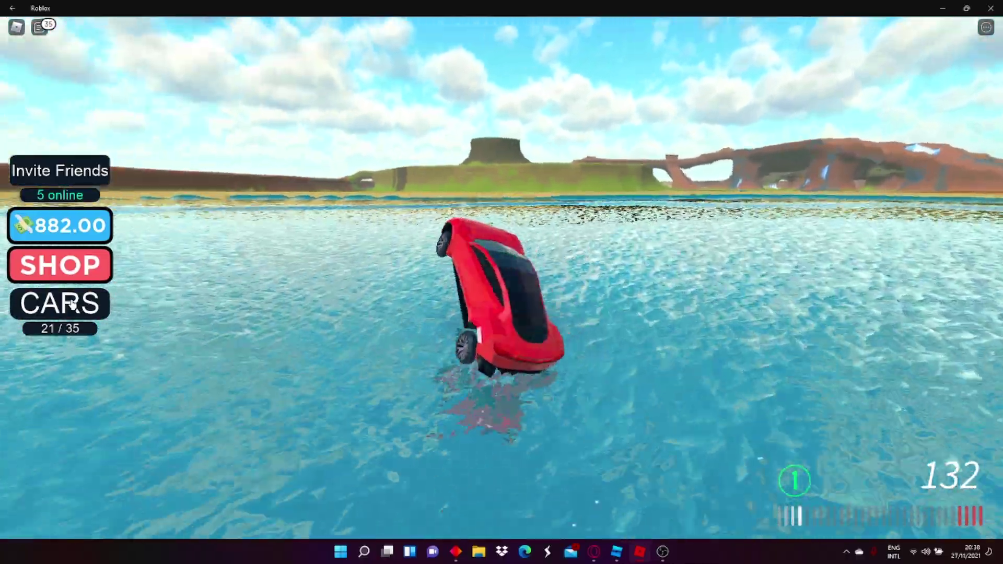
pyautogui.press('w')
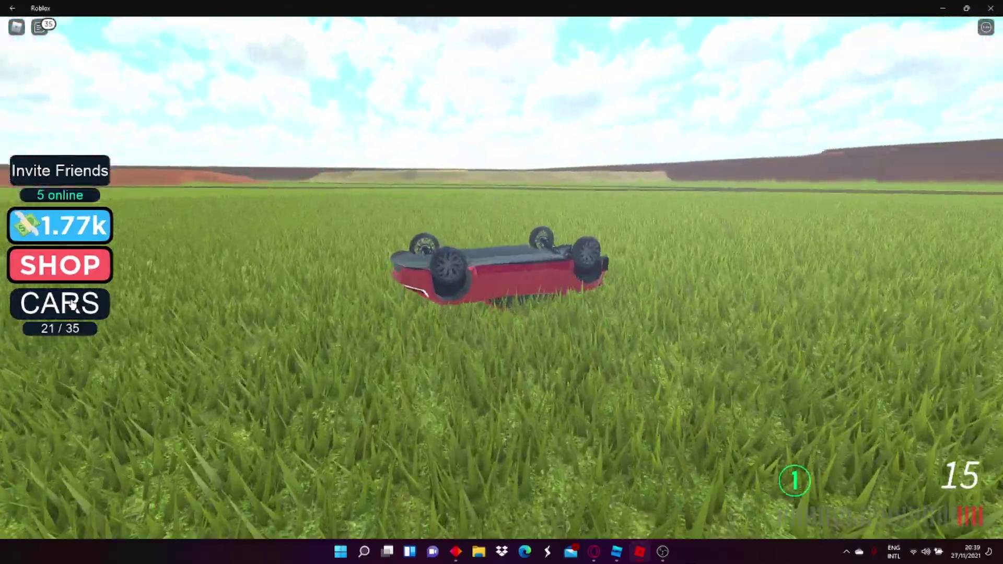
# Step: Rock the flipped car over and race across the field, braking and swerving right
pyautogui.press('w')
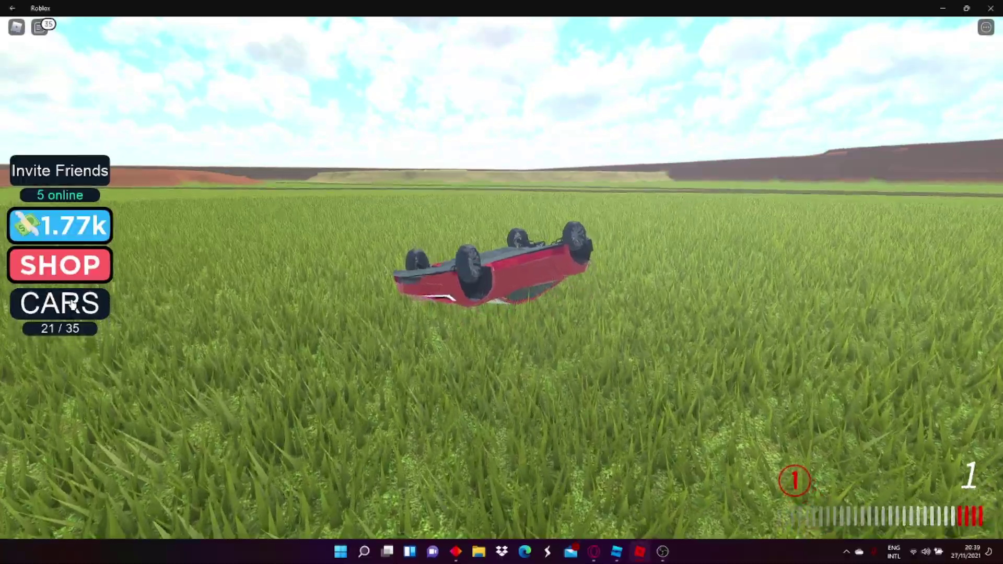
pyautogui.press('w')
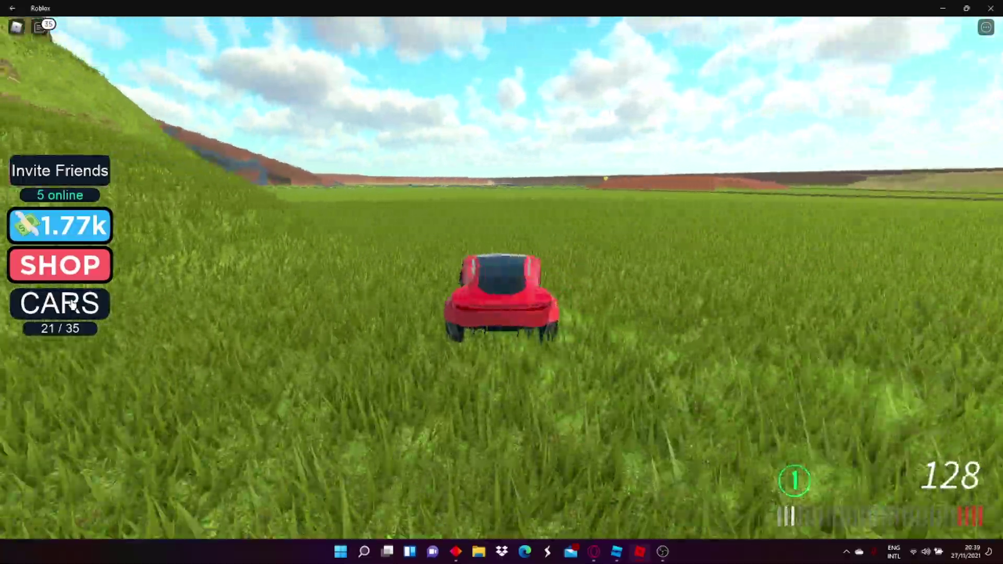
pyautogui.press('w')
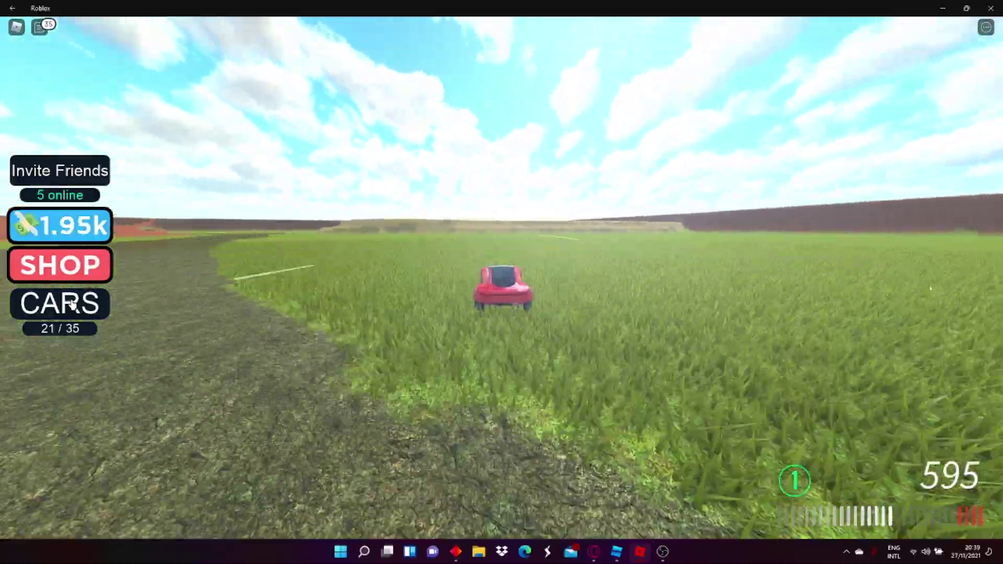
pyautogui.press('s')
pyautogui.press('d')
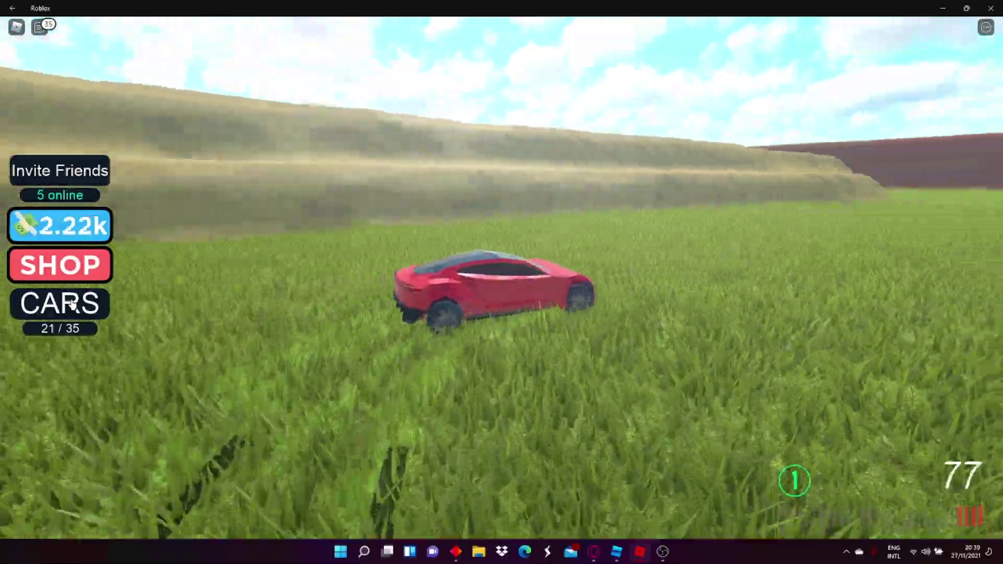
pyautogui.press('w')
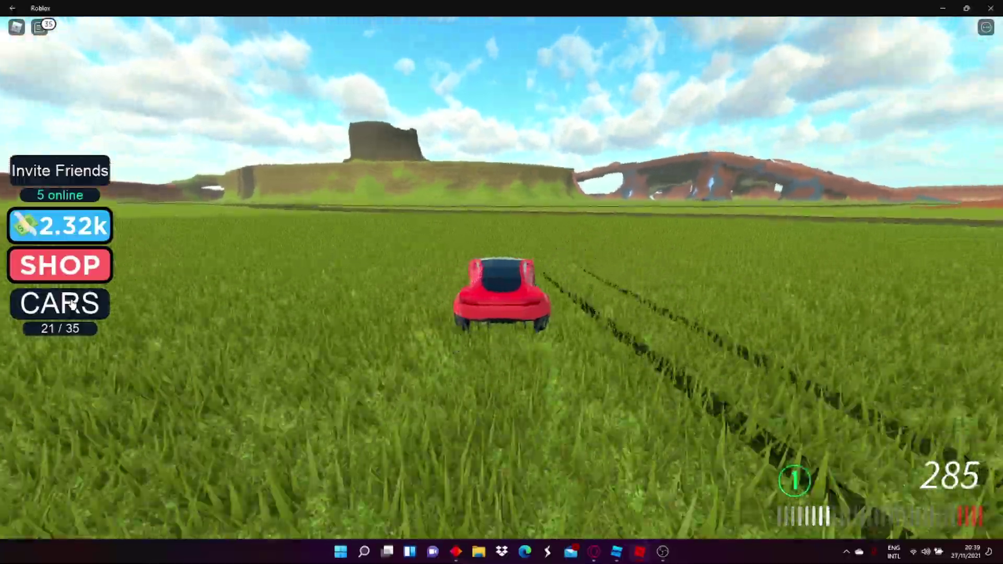
# Step: Veer left onto the dirt patch, then steer the car up the steep hillside
pyautogui.press('a')
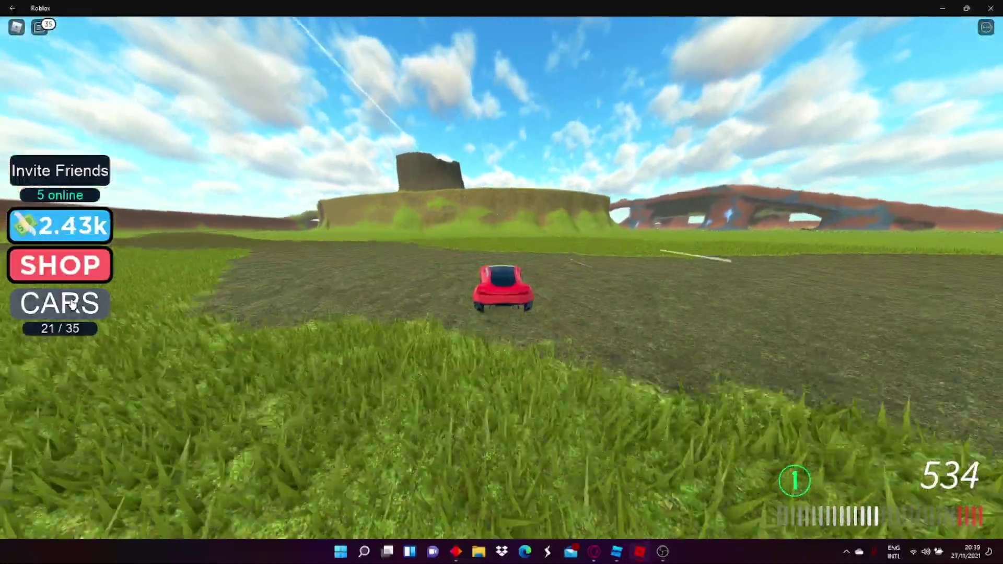
pyautogui.press('d')
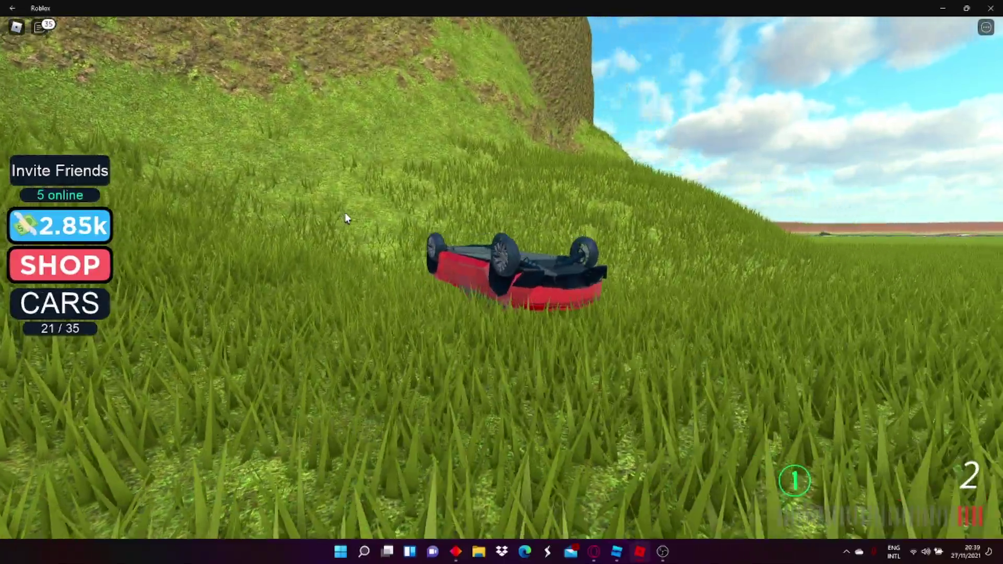
pyautogui.press('w')
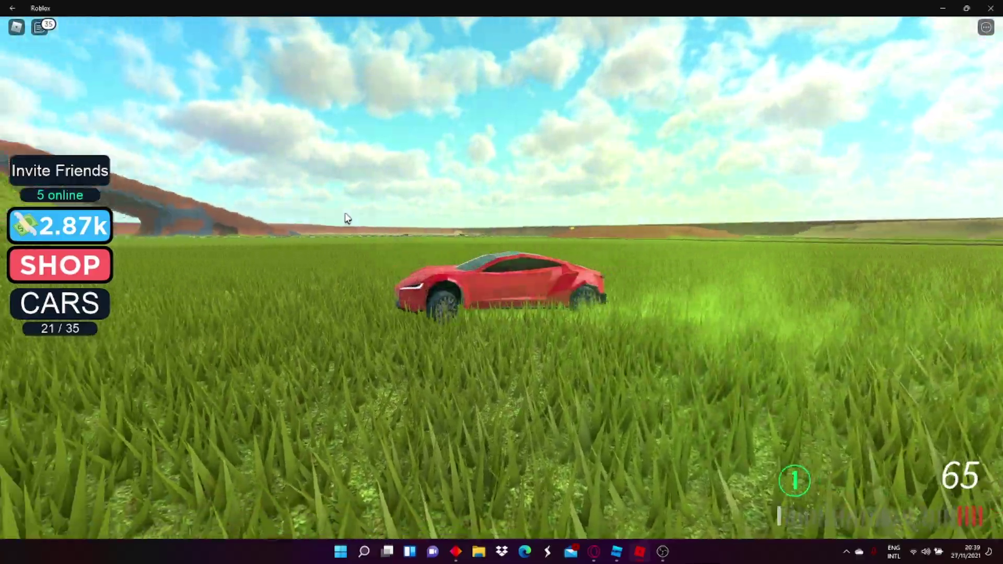
pyautogui.press('a')
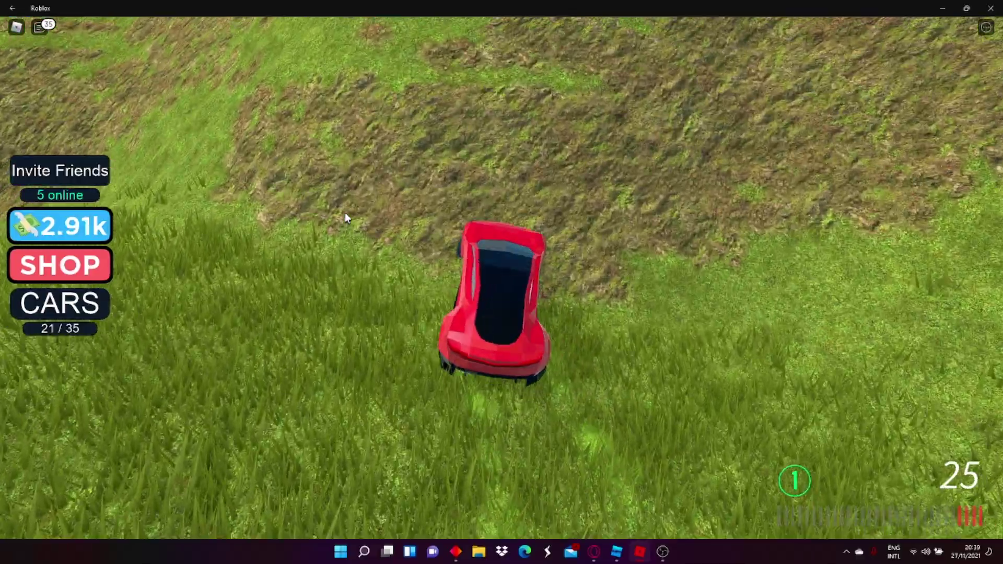
pyautogui.press('w')
pyautogui.press('w')
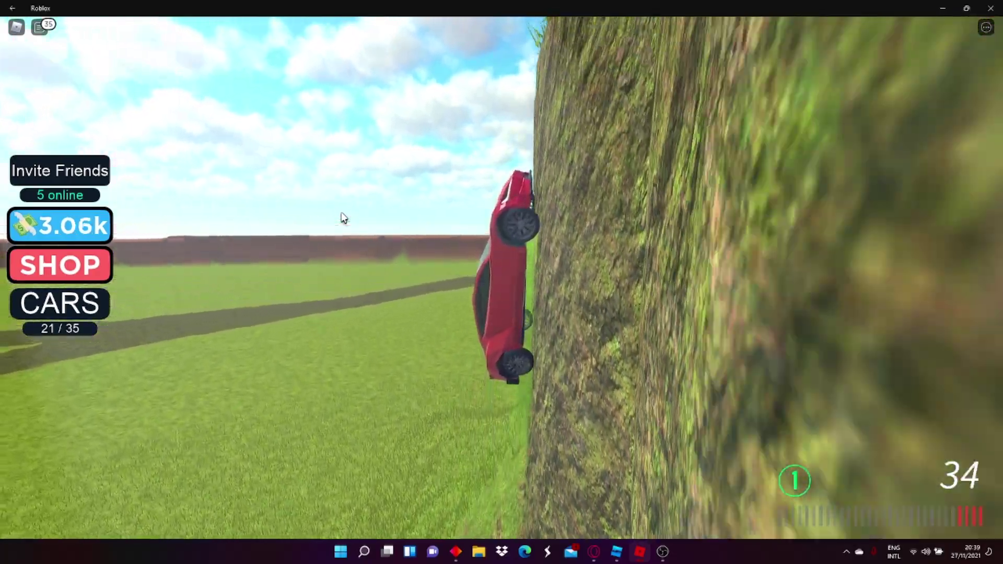
# Step: Reverse away from the cliff, swing around, and accelerate along it toward the arch
pyautogui.press('w')
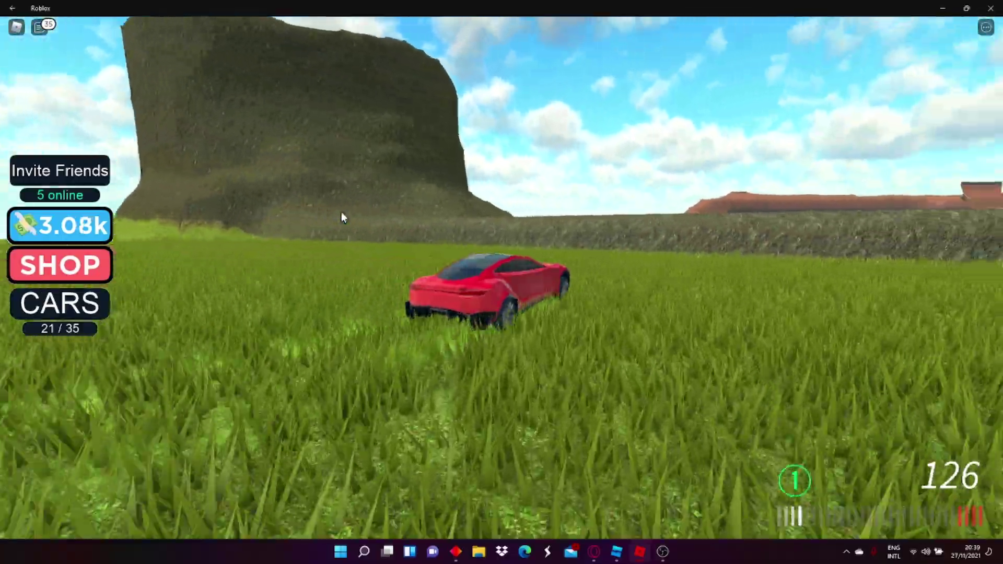
pyautogui.press('s')
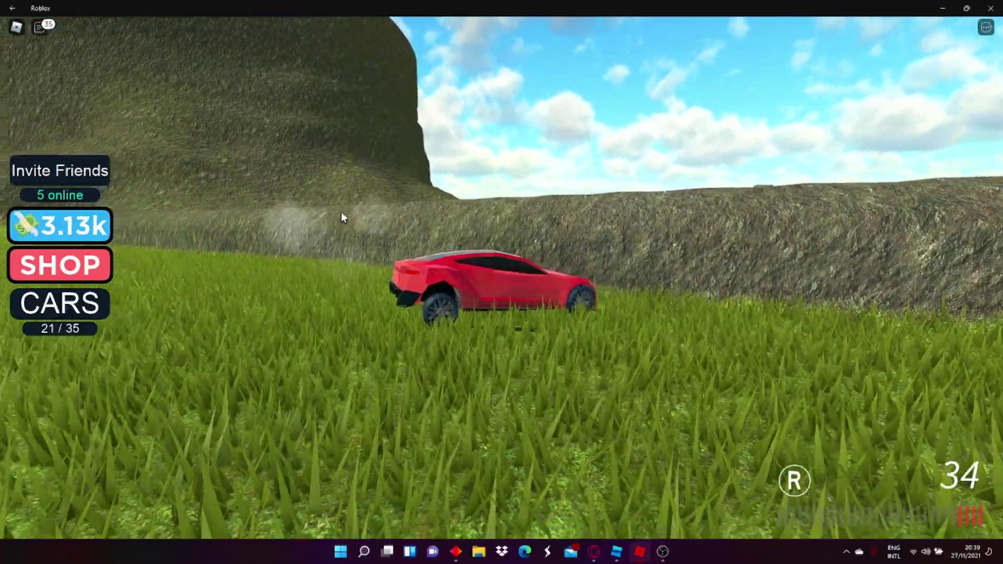
pyautogui.press('w')
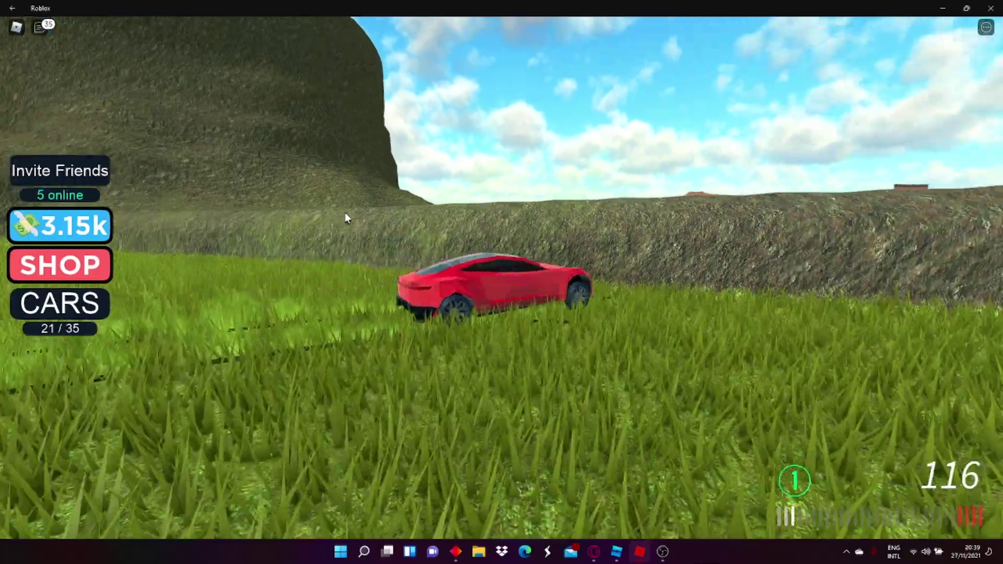
pyautogui.press('s')
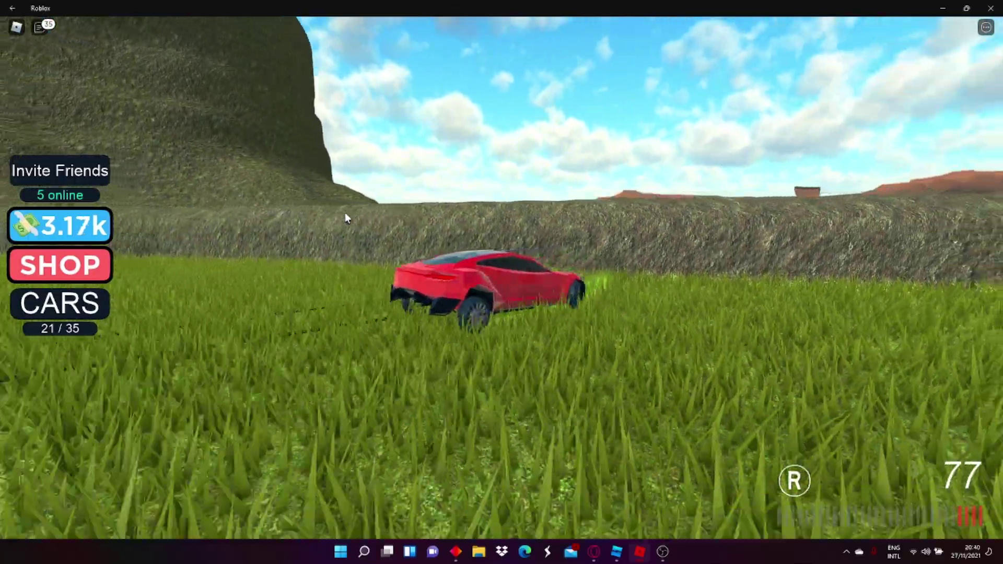
pyautogui.press('w')
pyautogui.press('w')
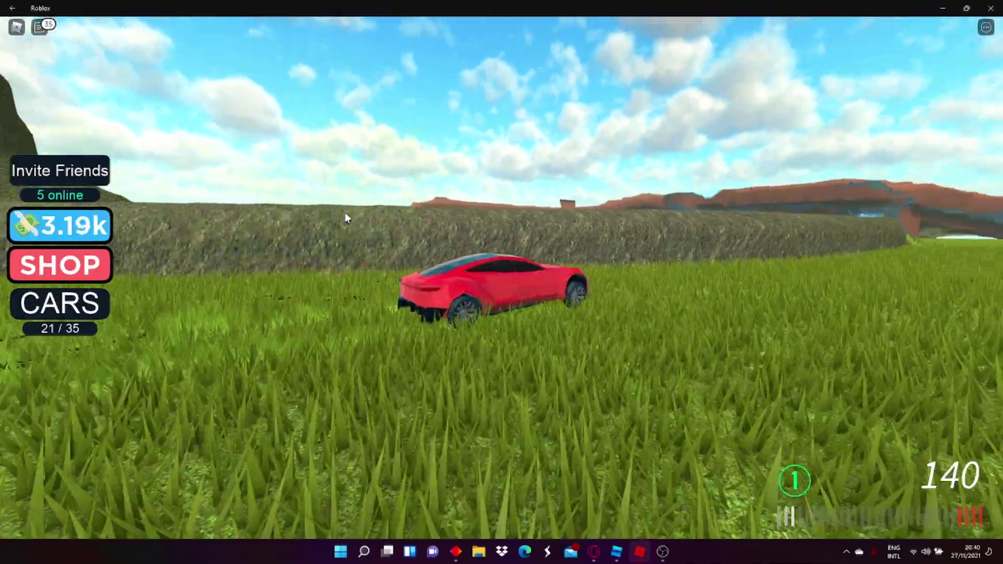
pyautogui.press('w')
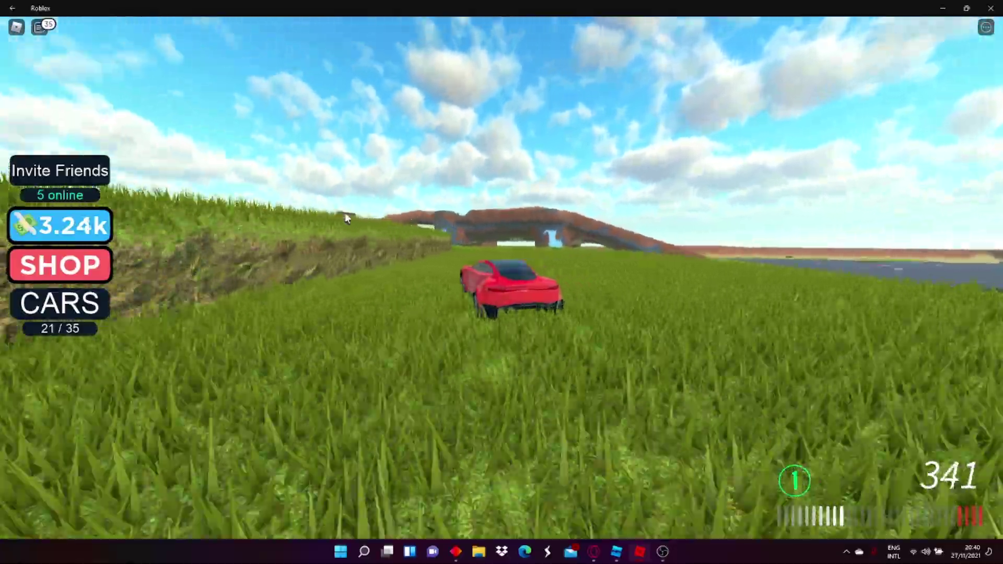
pyautogui.press('w')
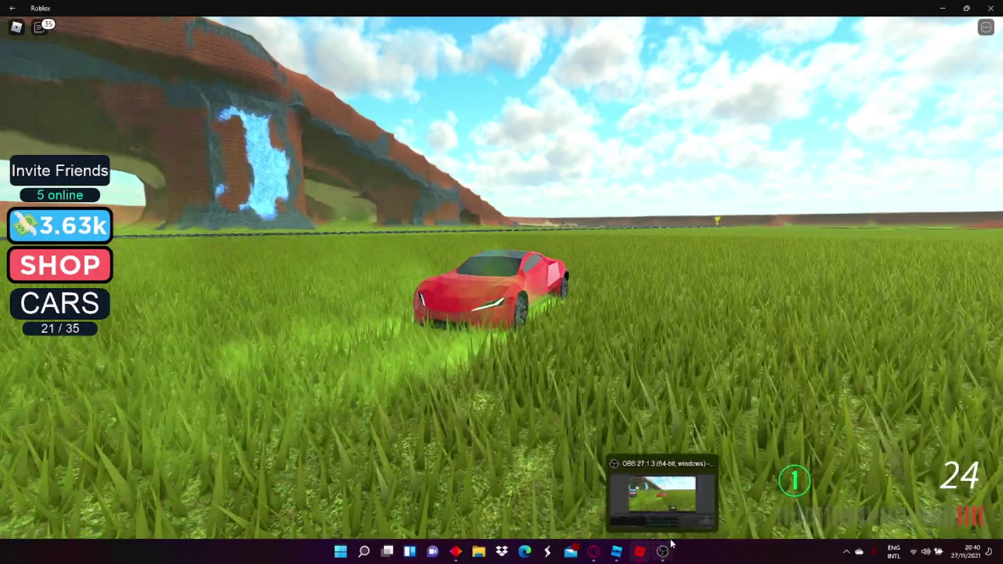
# Step: Steer right and let the car coast to a stop in the grass field
pyautogui.press('d')
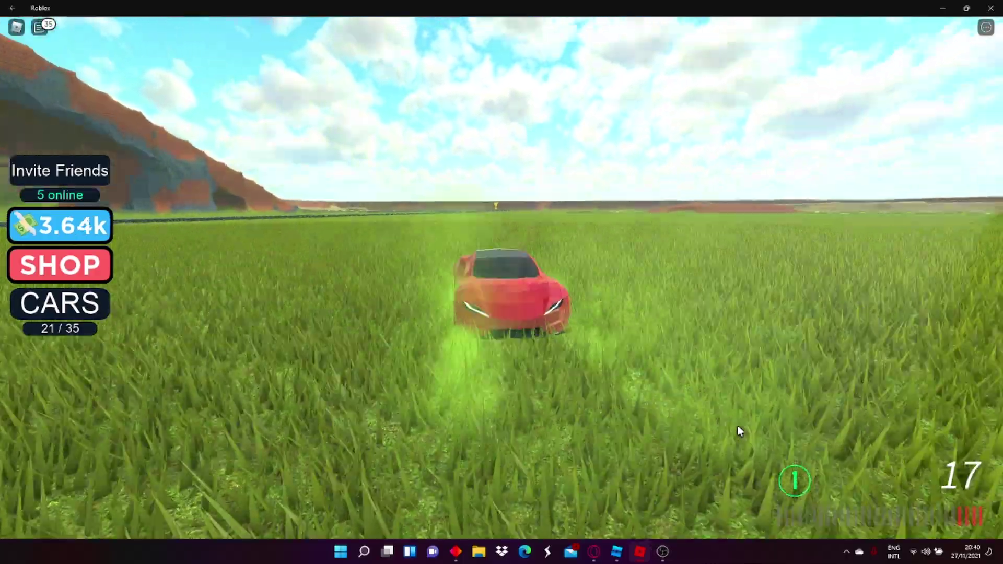